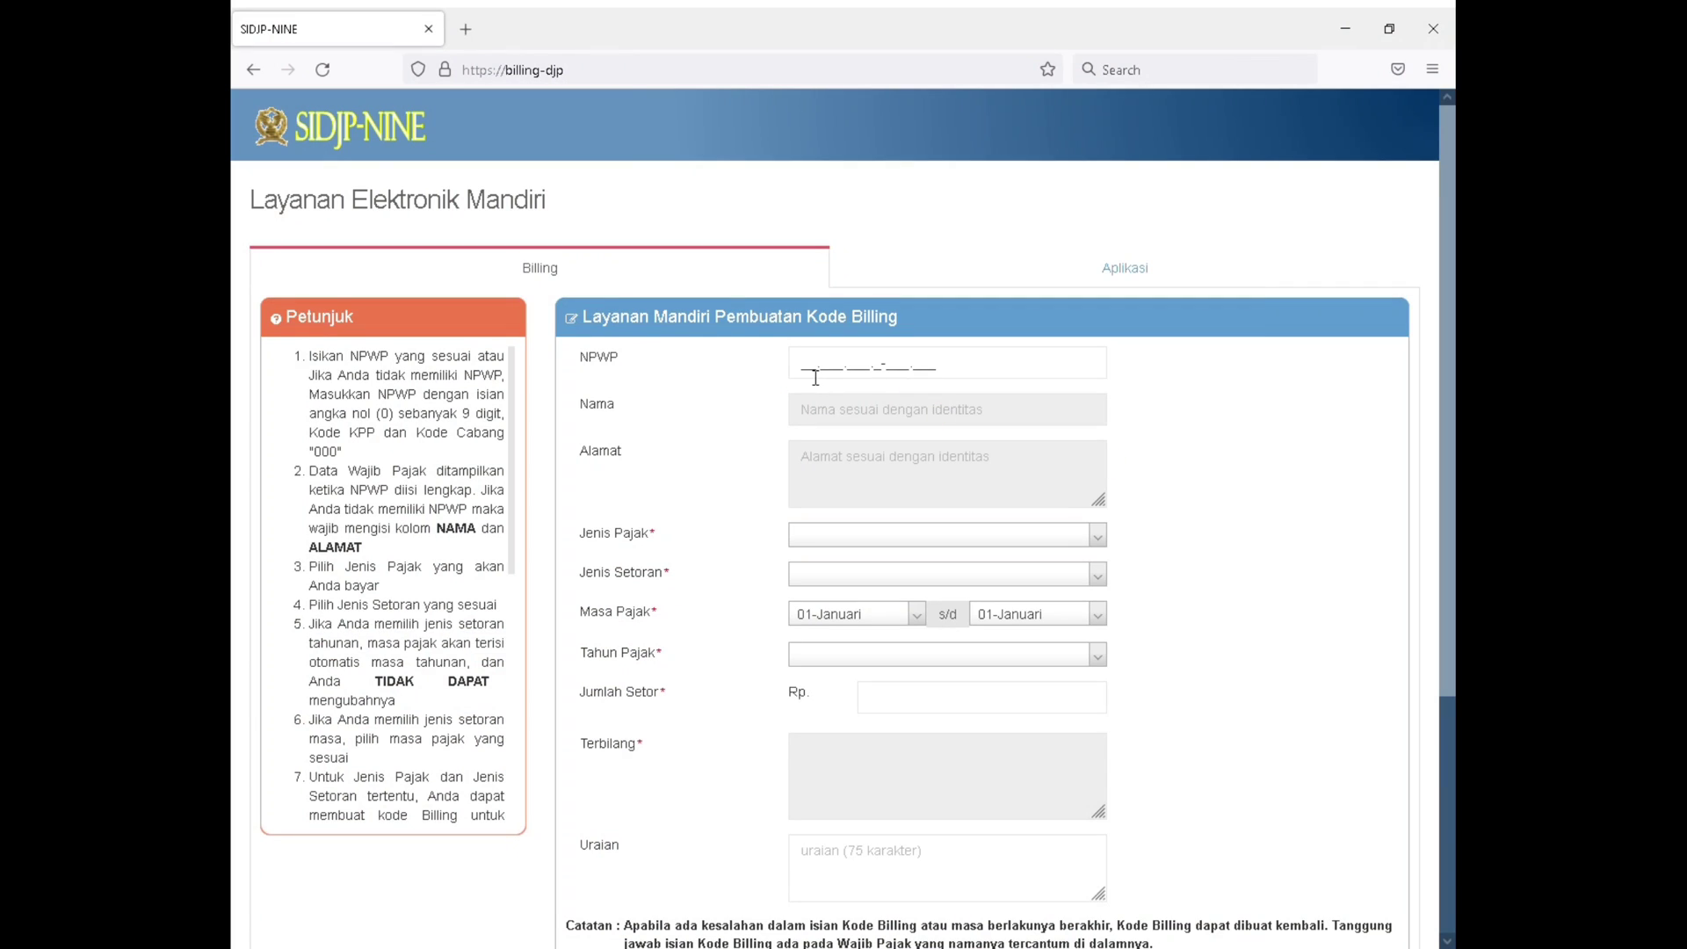
Enter the taxpayer identification number in the NPWP field of the billing code form
{"action": "left_click", "coordinate": [830, 376]}
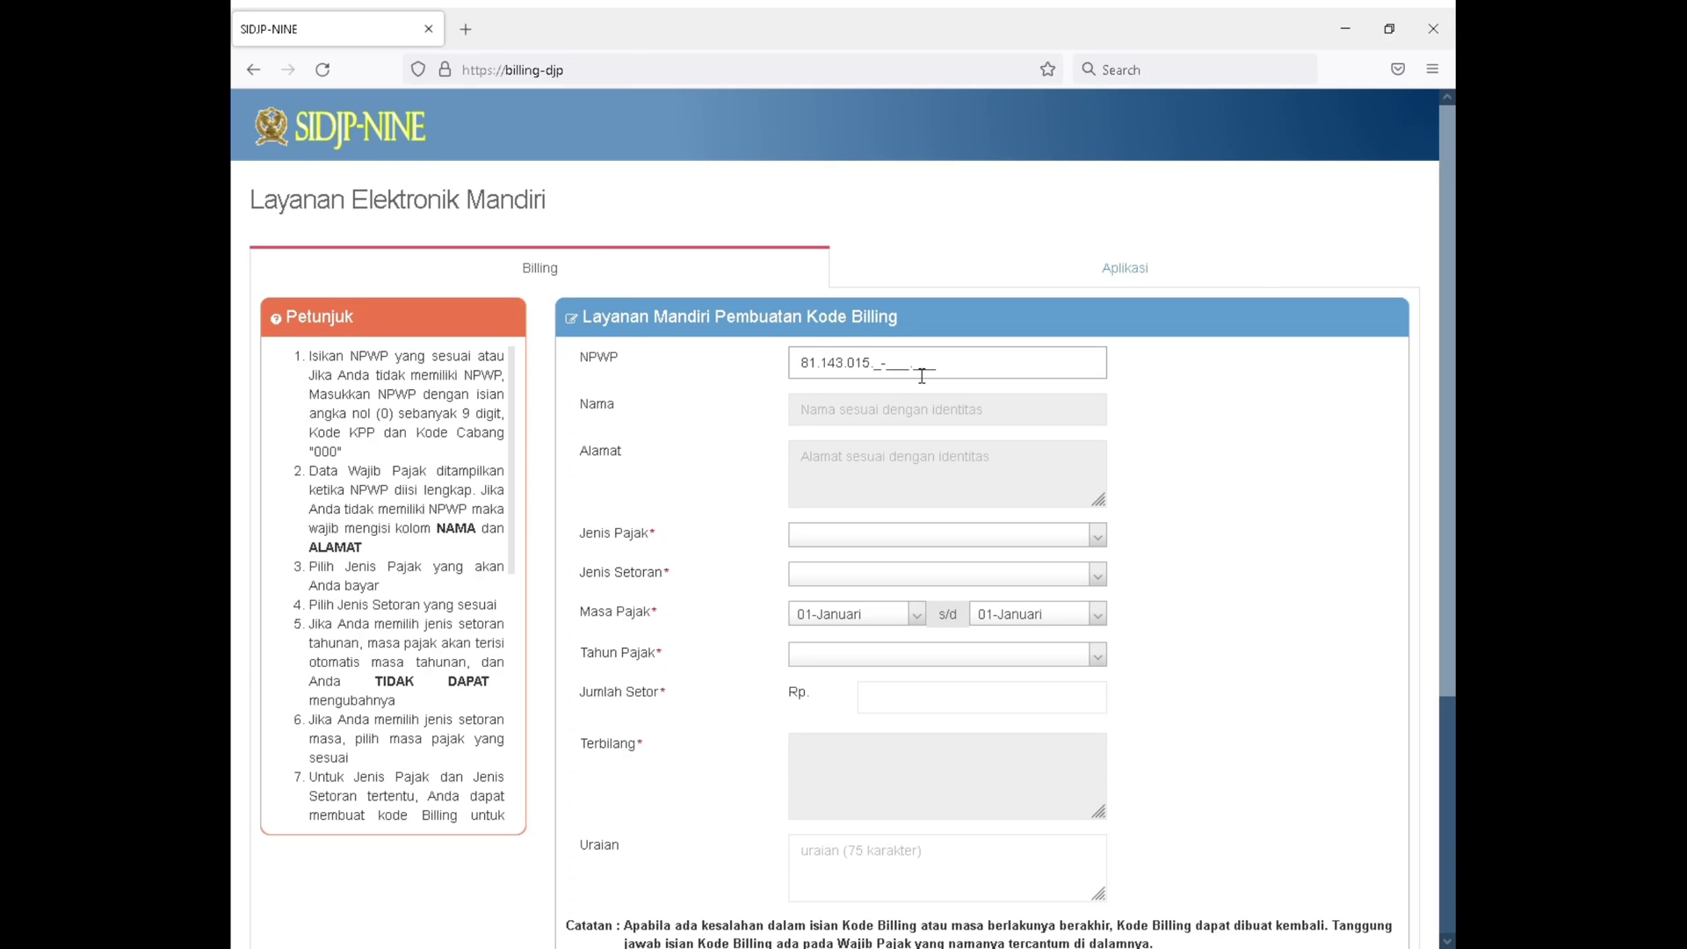
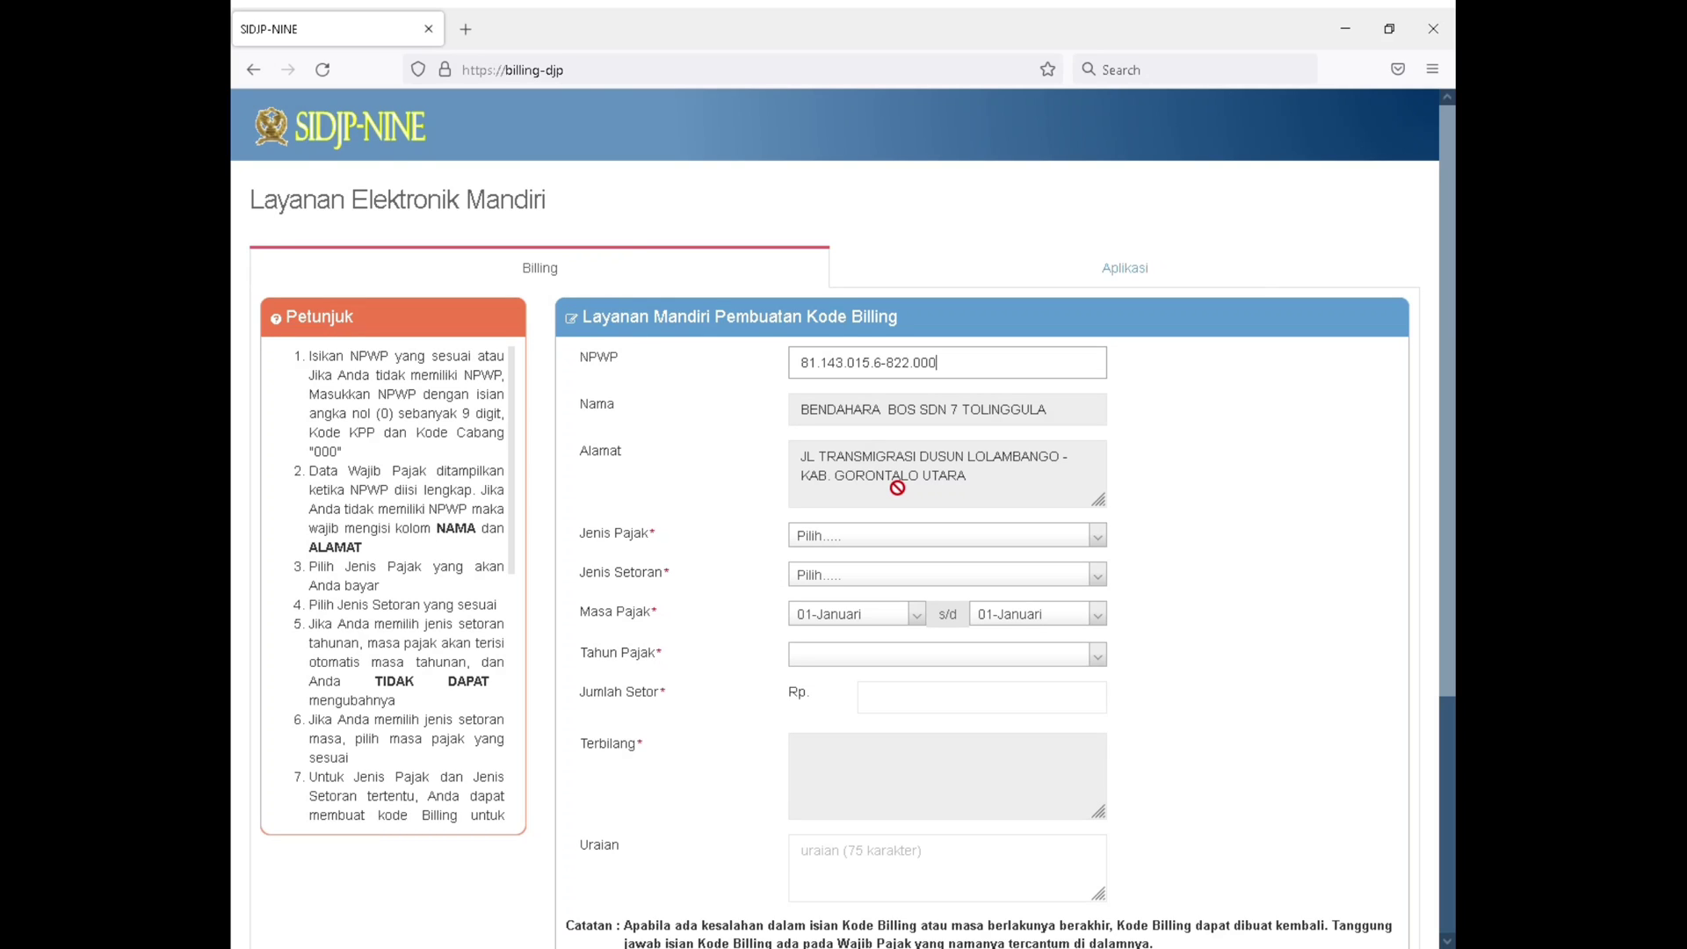
Look through the available tax types and set Jenis Pajak to 411121-PPh Pasal 21
{"action": "left_click", "coordinate": [871, 552]}
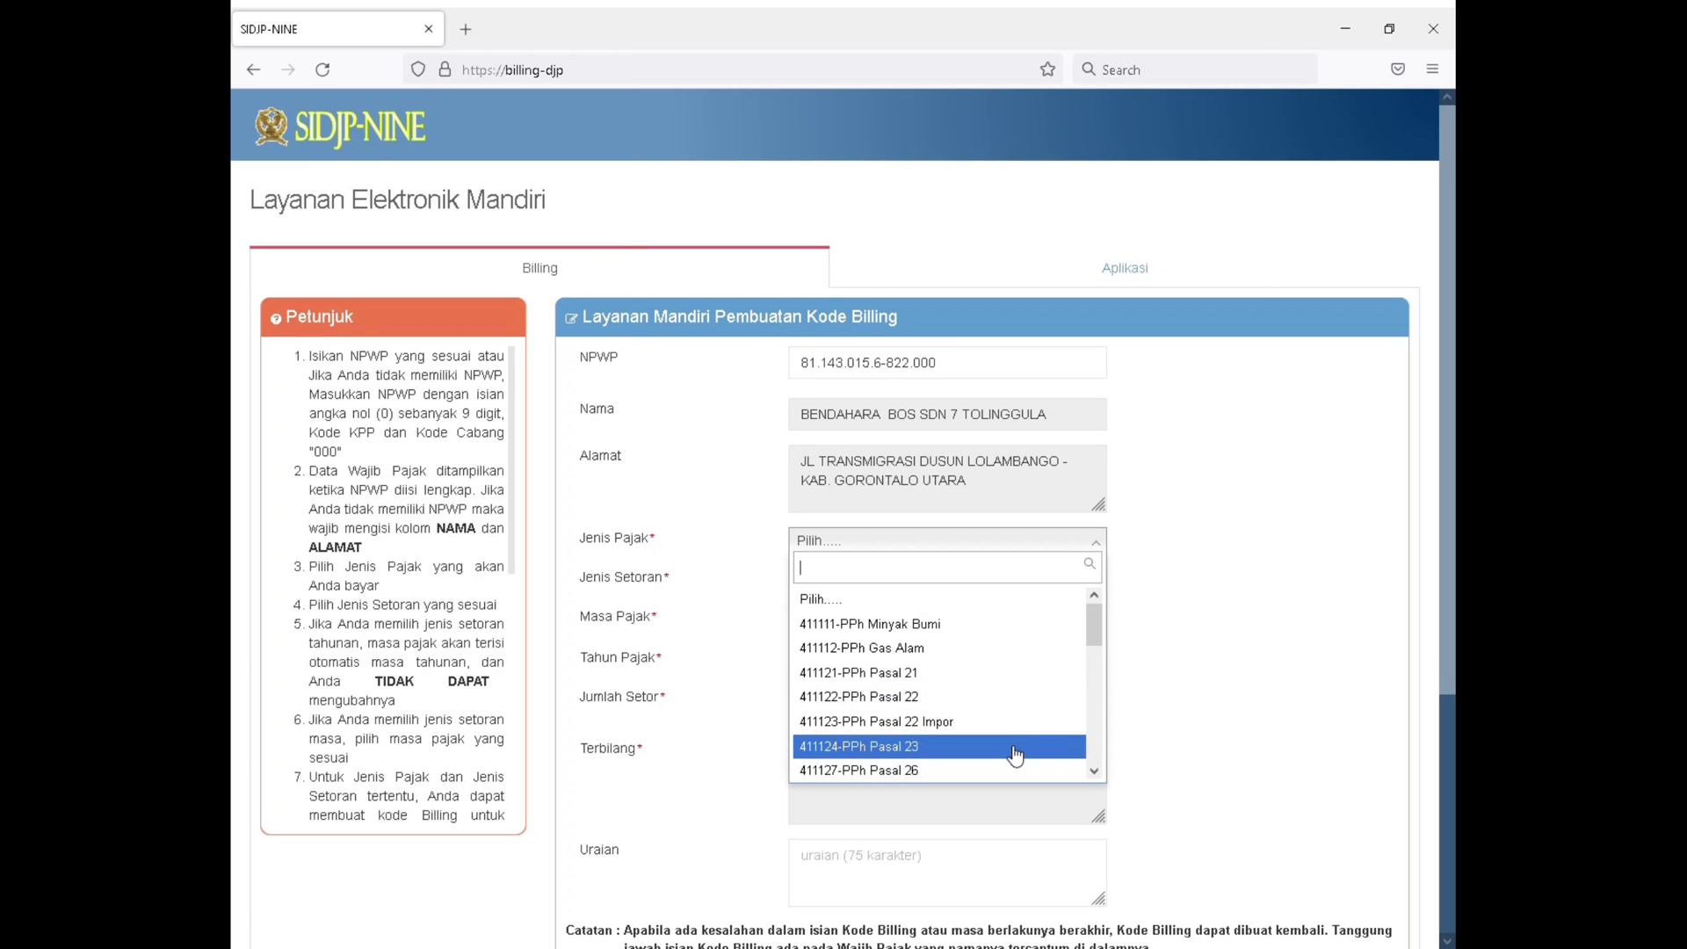
{"action": "scroll", "coordinate": [1015, 756], "scroll_direction": "down", "scroll_amount": 1}
{"action": "scroll", "coordinate": [981, 719], "scroll_direction": "up", "scroll_amount": 1}
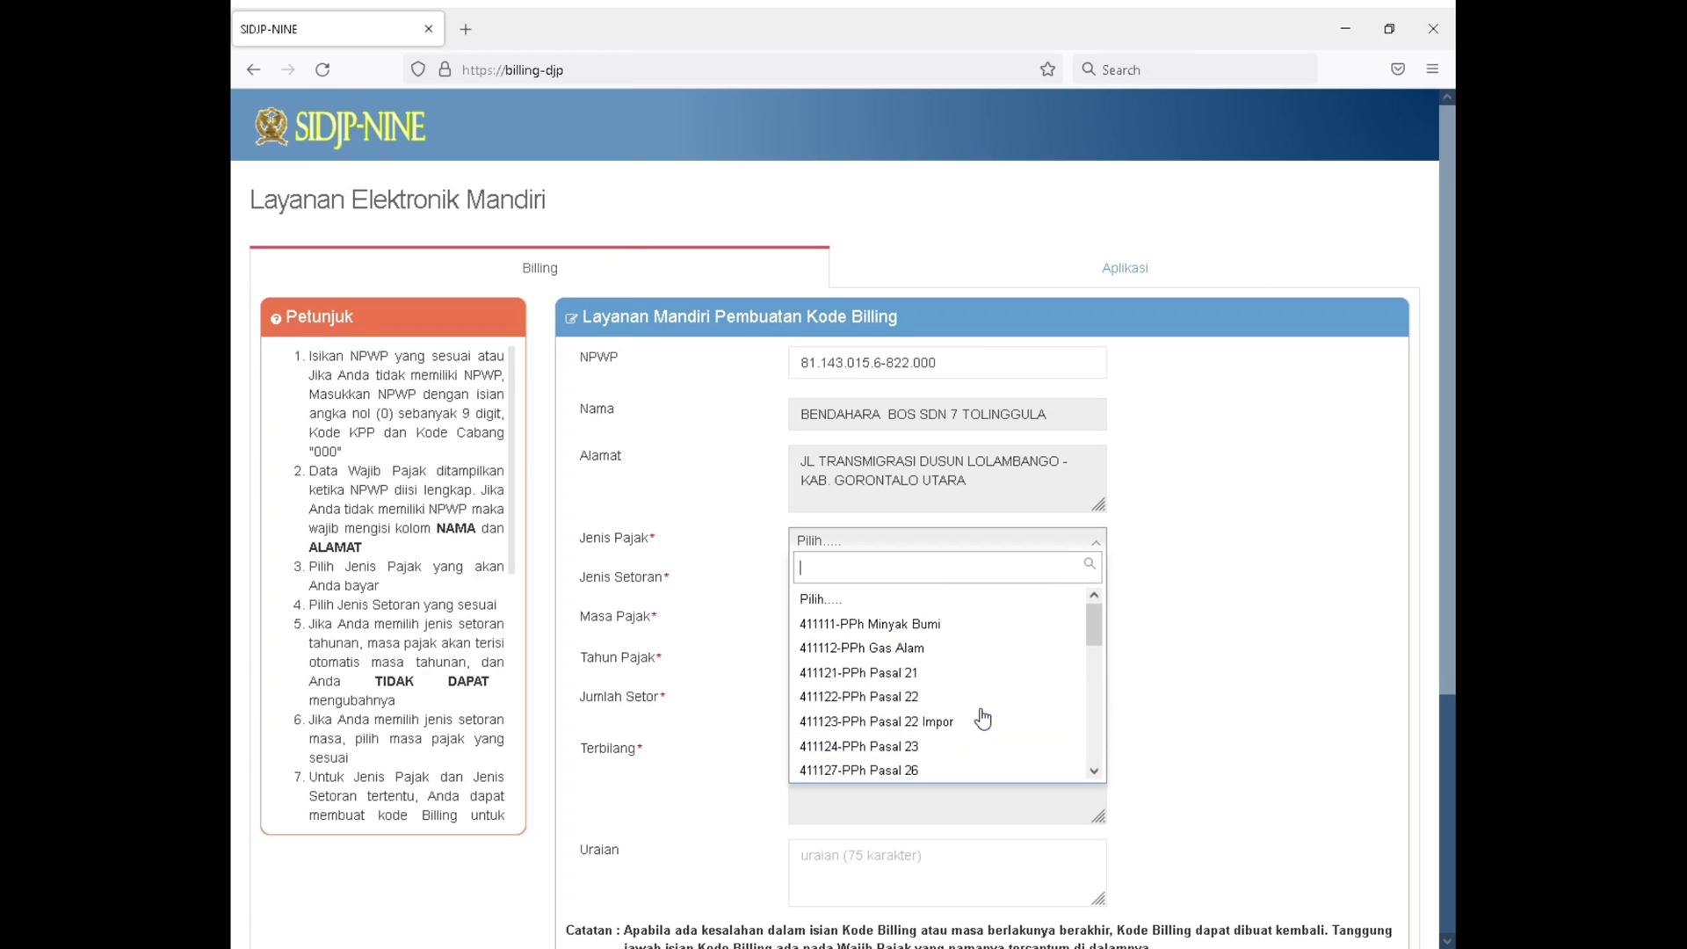
{"action": "scroll", "coordinate": [971, 738], "scroll_direction": "down", "scroll_amount": 1}
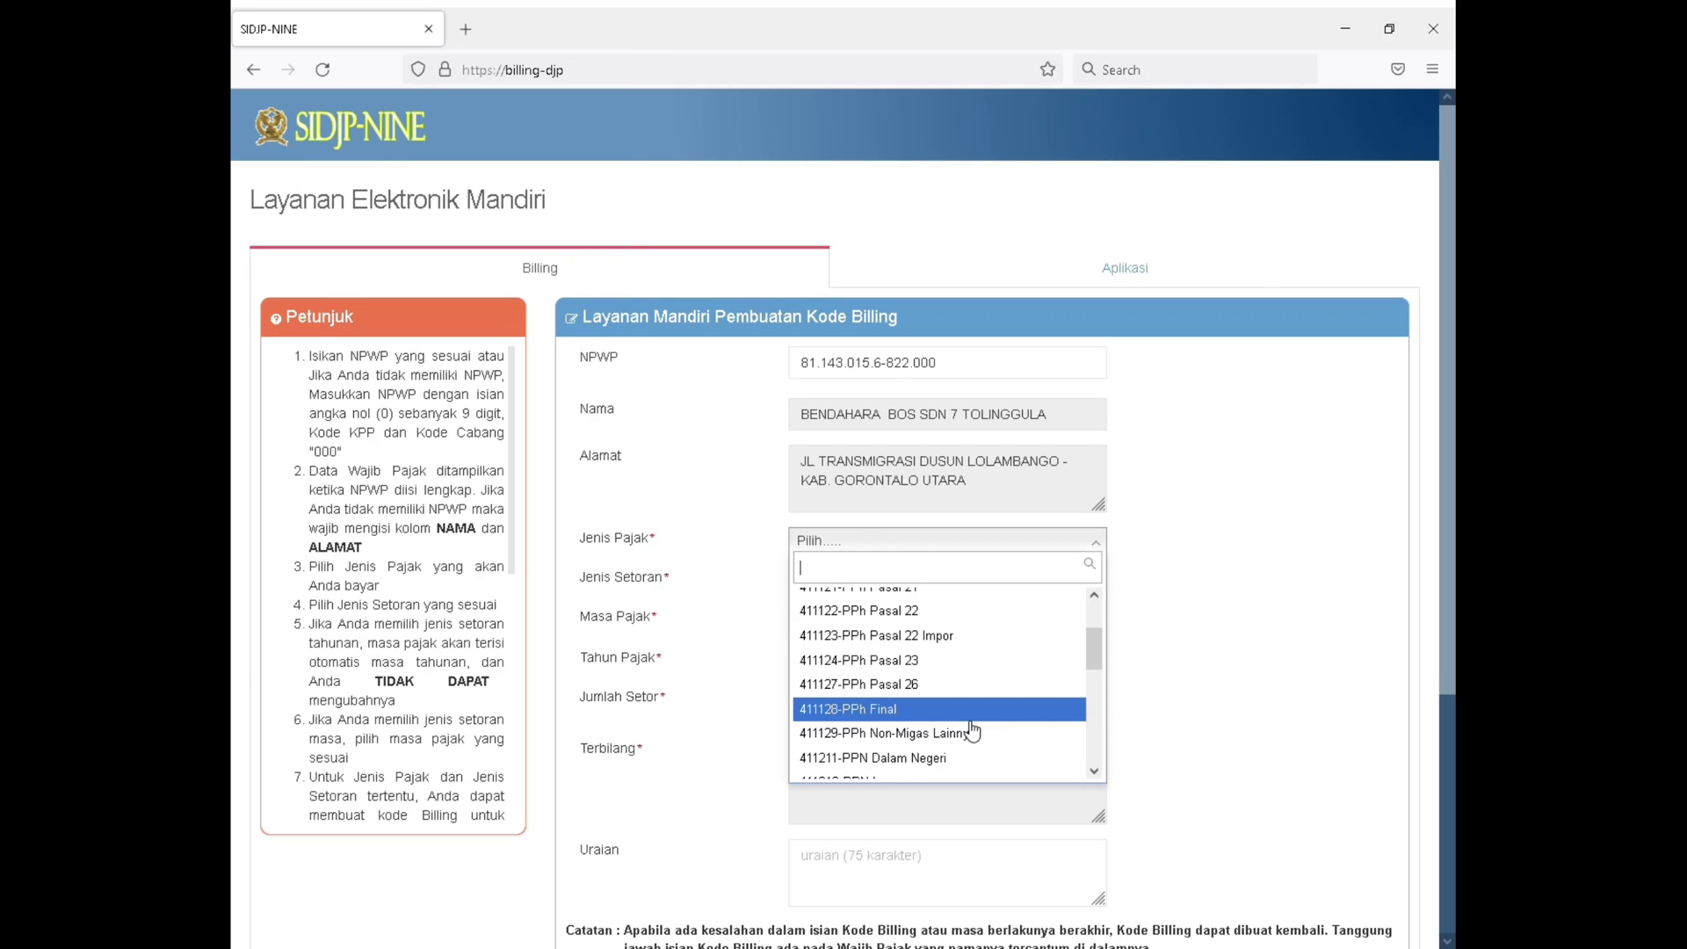
{"action": "scroll", "coordinate": [971, 720], "scroll_direction": "down", "scroll_amount": 2}
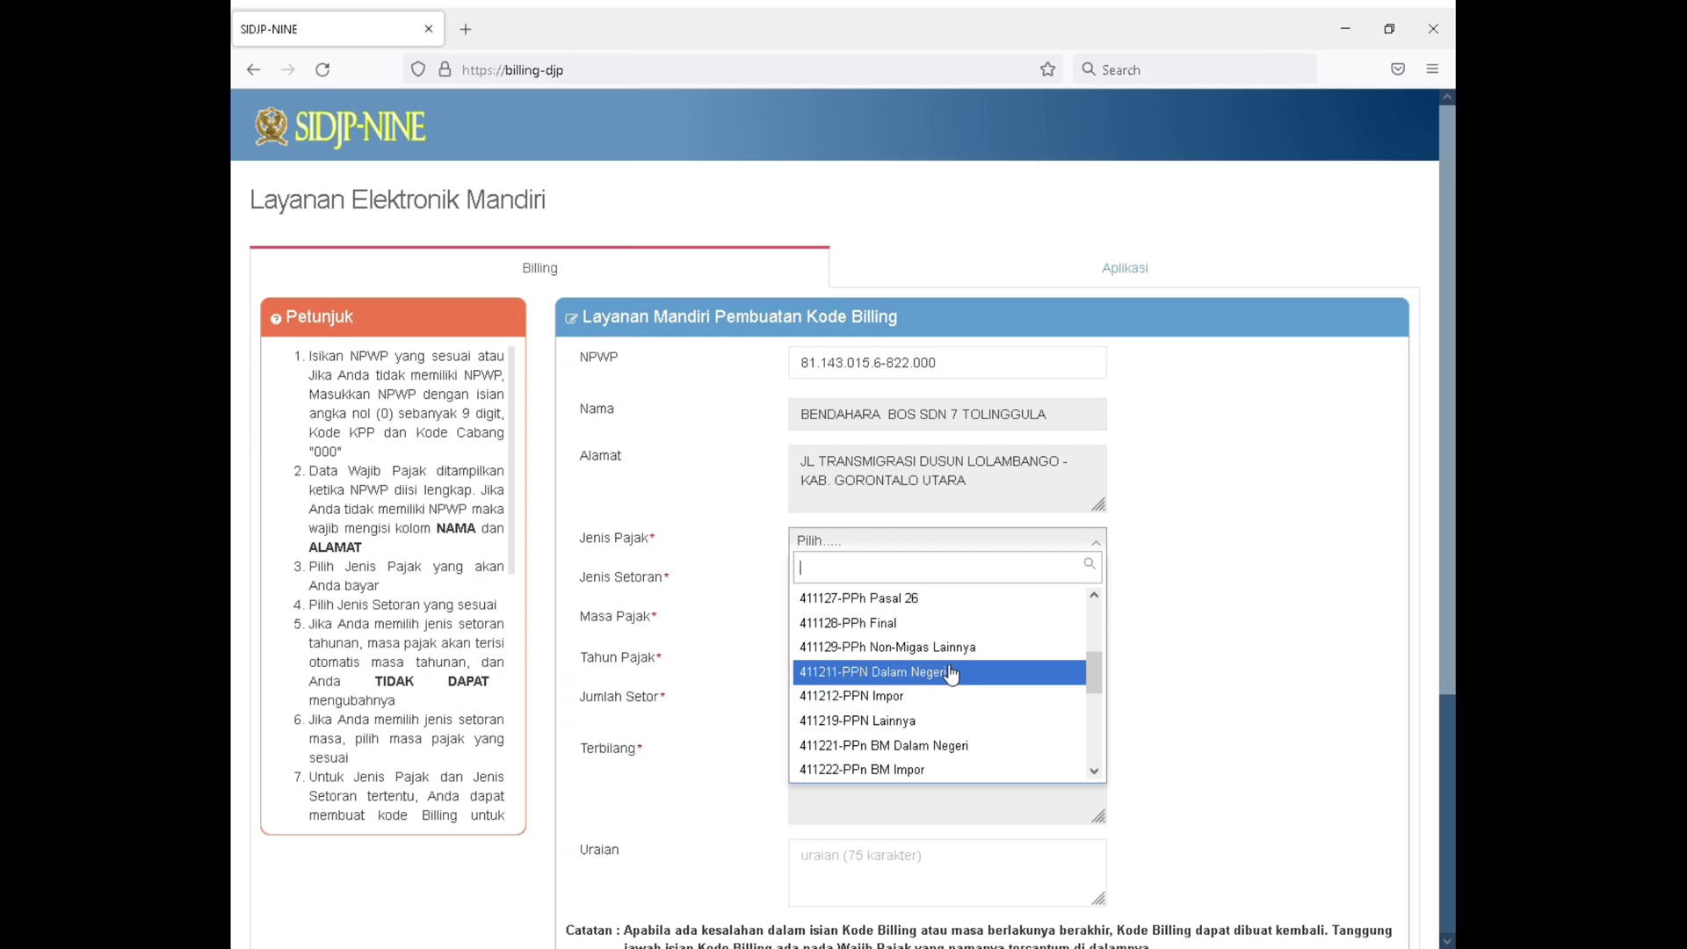
{"action": "scroll", "coordinate": [950, 677], "scroll_direction": "down", "scroll_amount": 5}
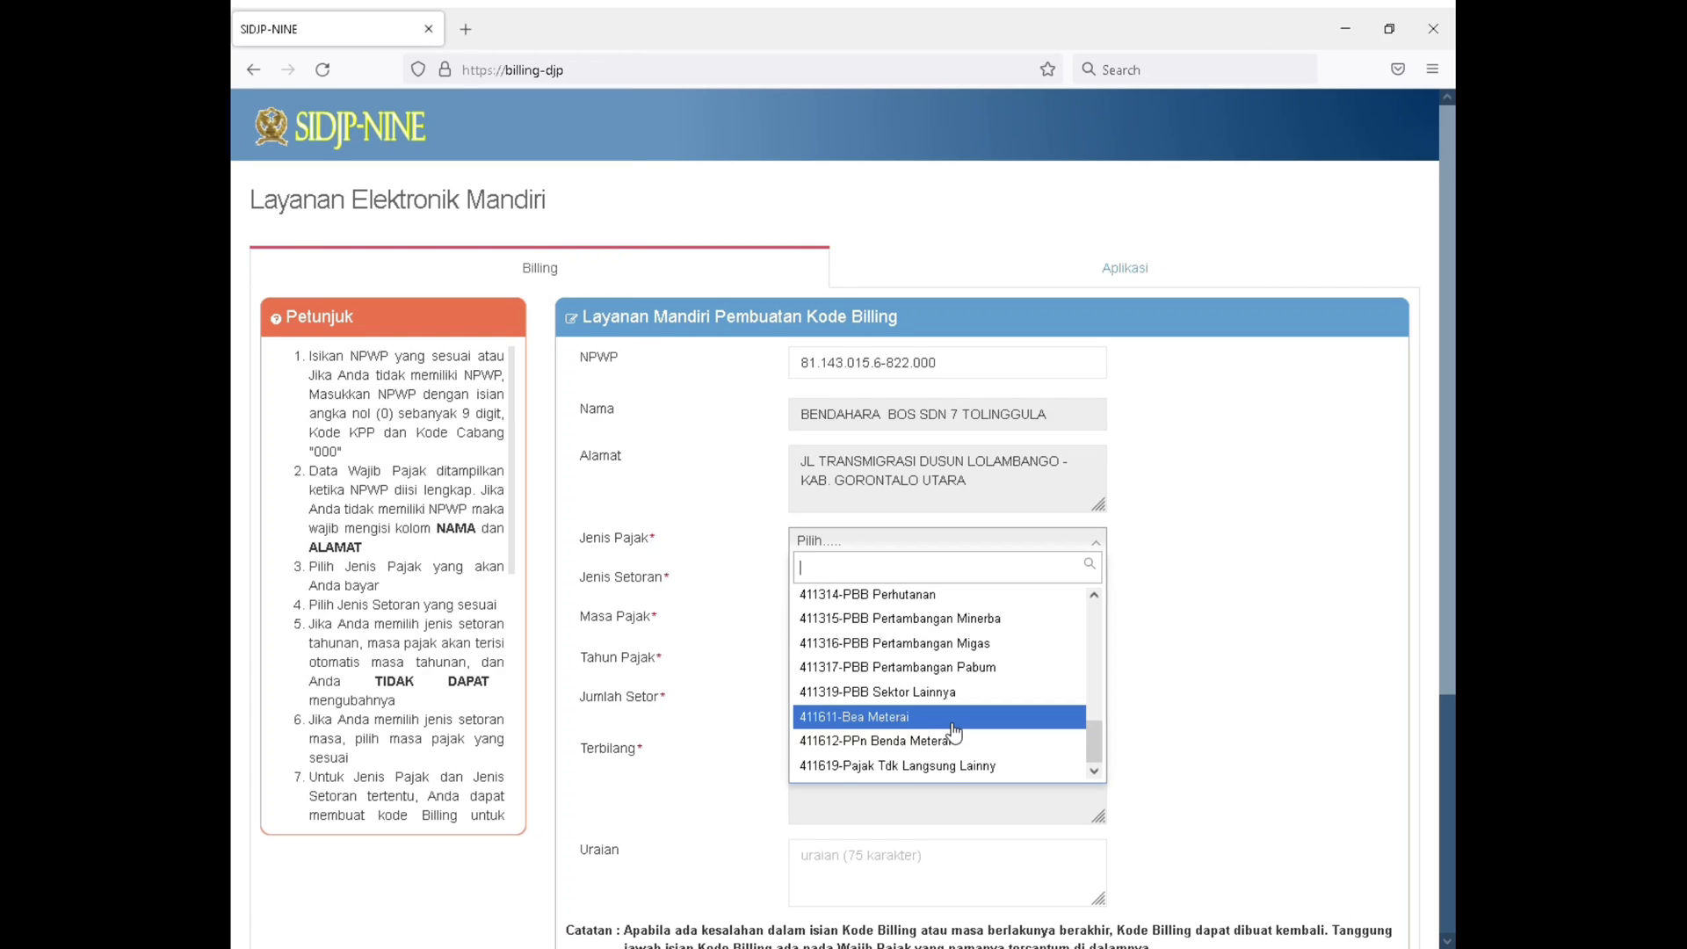
{"action": "scroll", "coordinate": [960, 734], "scroll_direction": "down", "scroll_amount": 1}
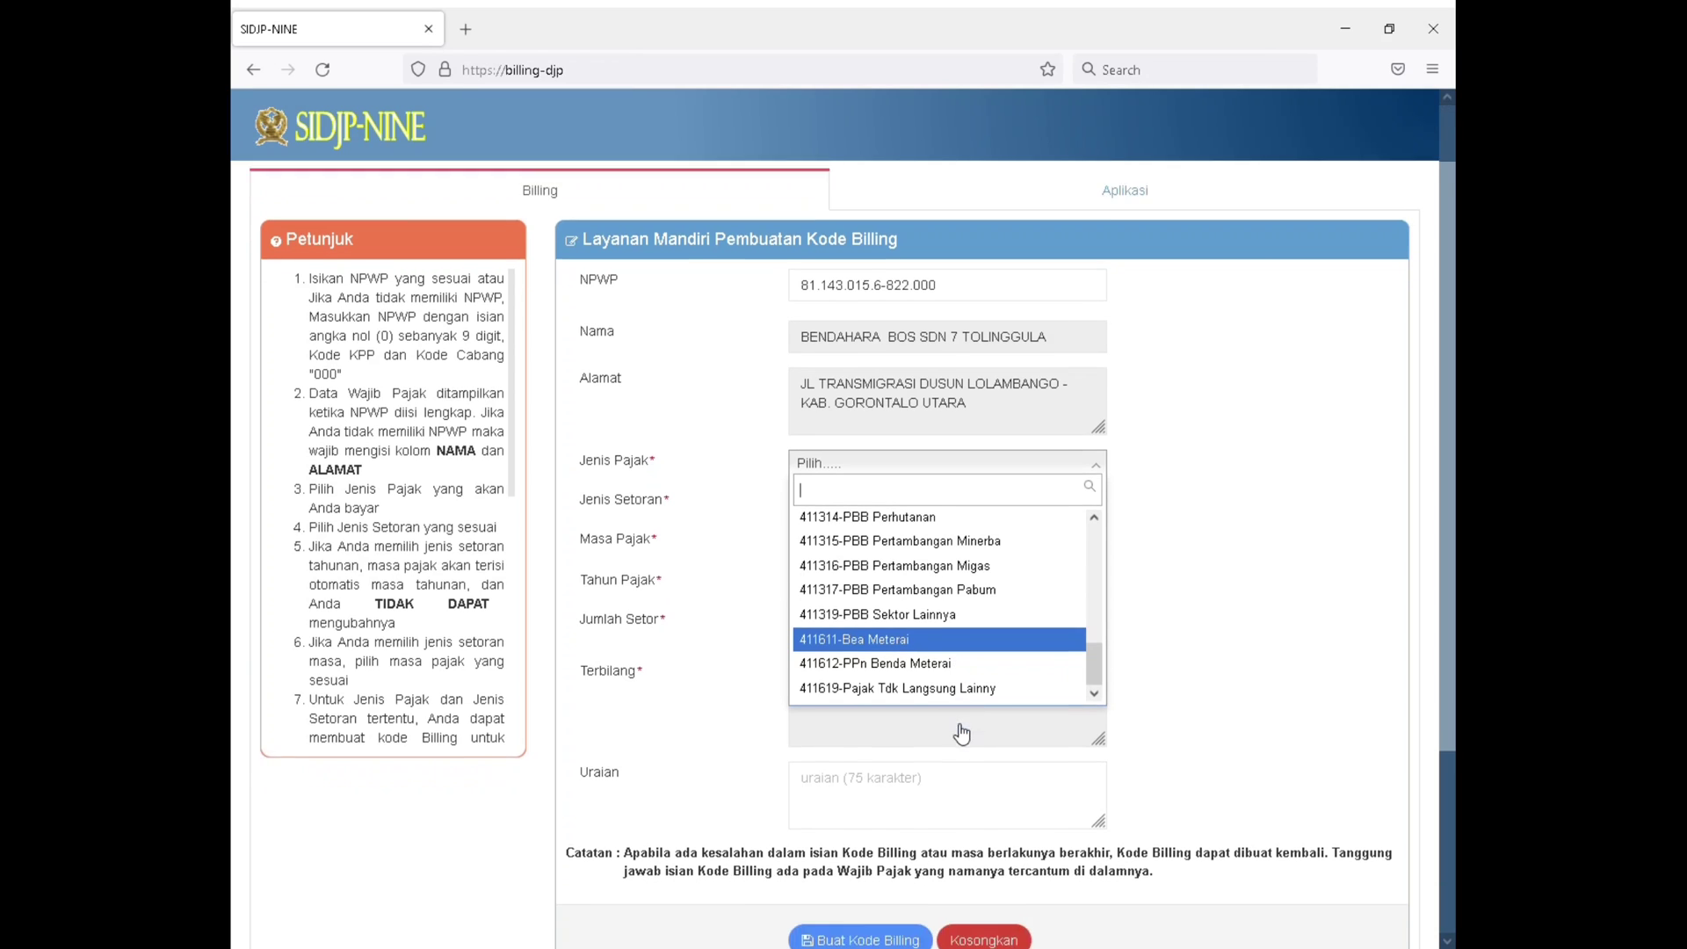
{"action": "scroll", "coordinate": [962, 733], "scroll_direction": "up", "scroll_amount": 1}
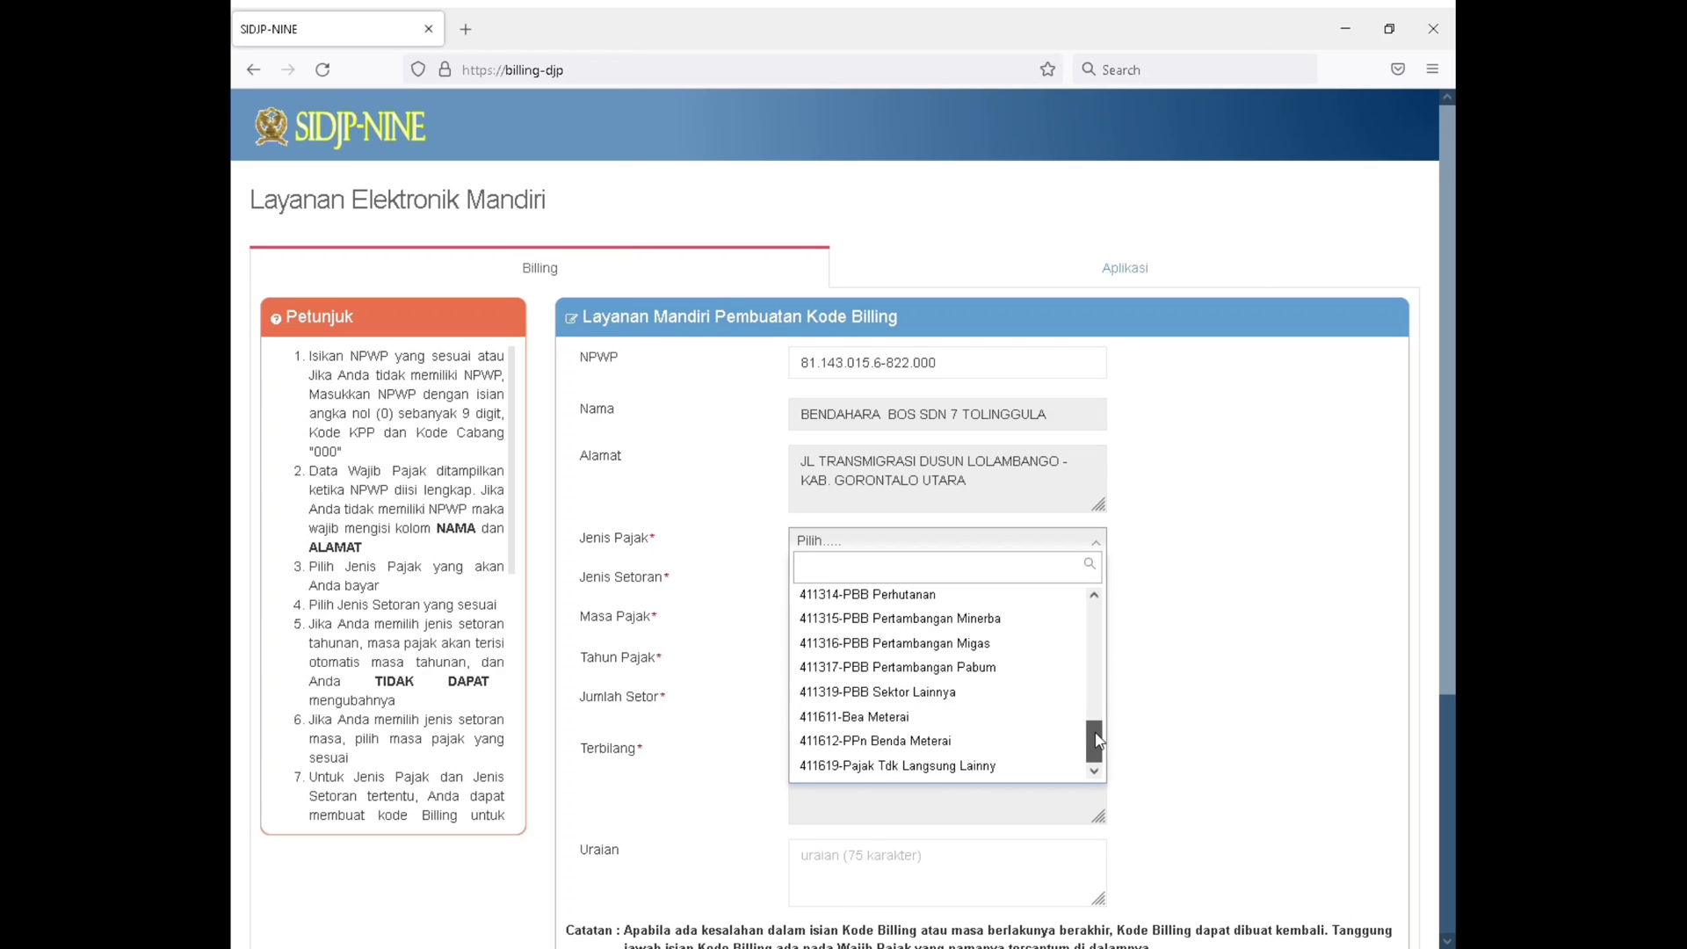
{"action": "left_click_drag", "start_coordinate": [1092, 741], "coordinate": [1079, 615]}
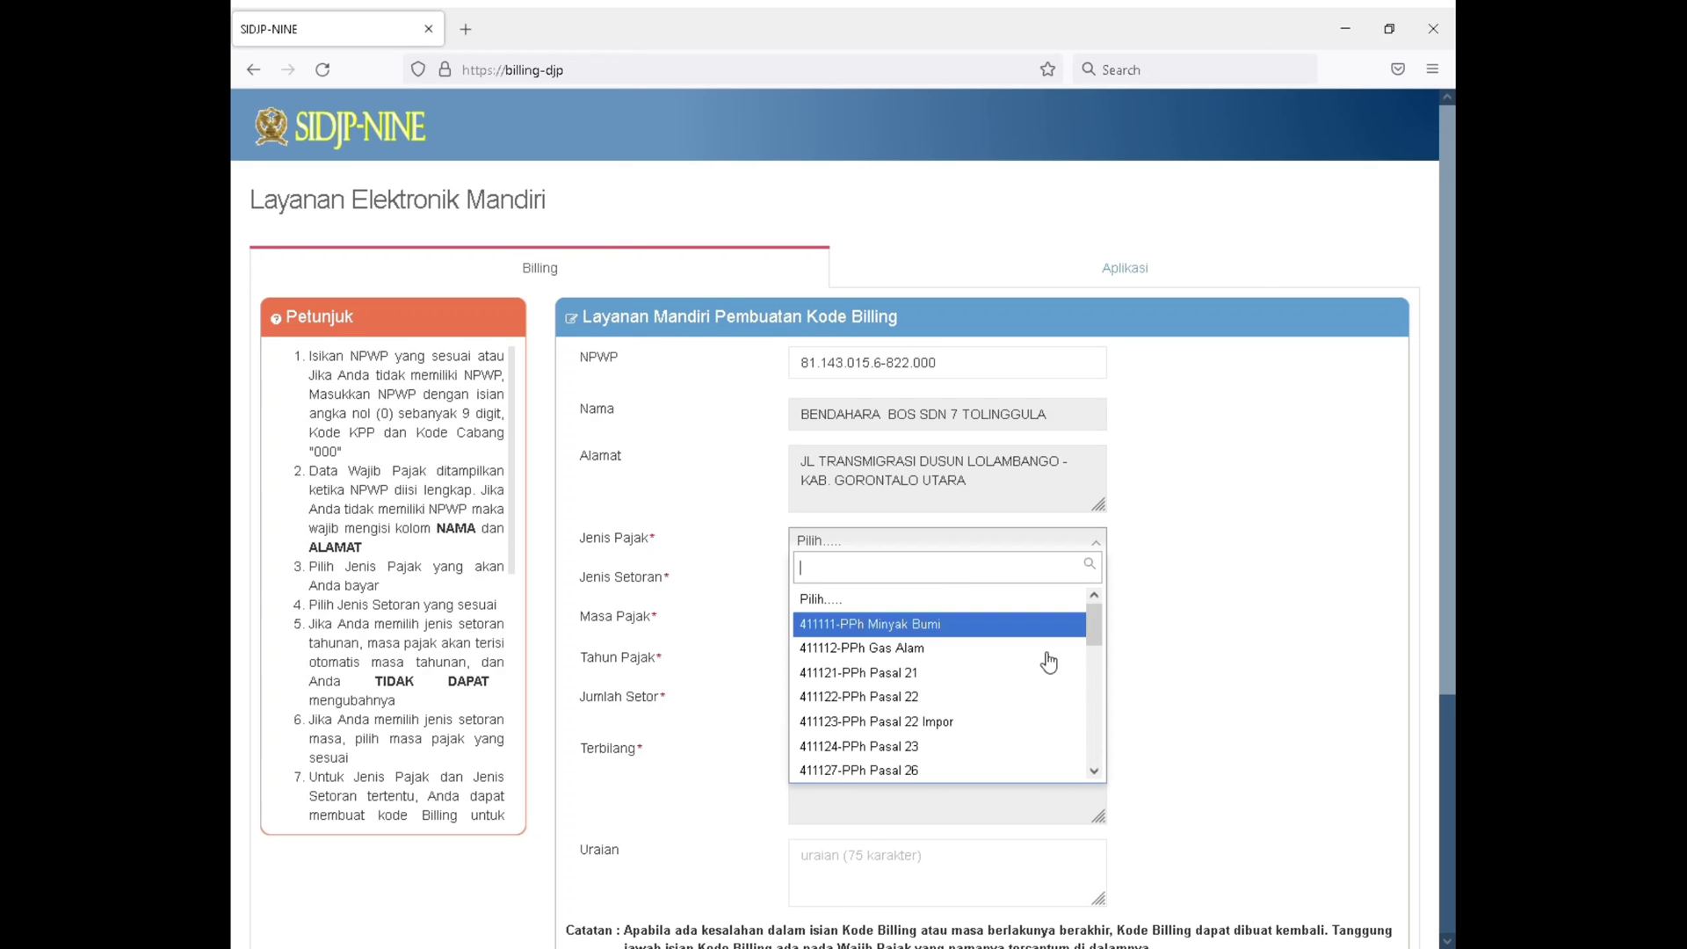
{"action": "left_click", "coordinate": [907, 675]}
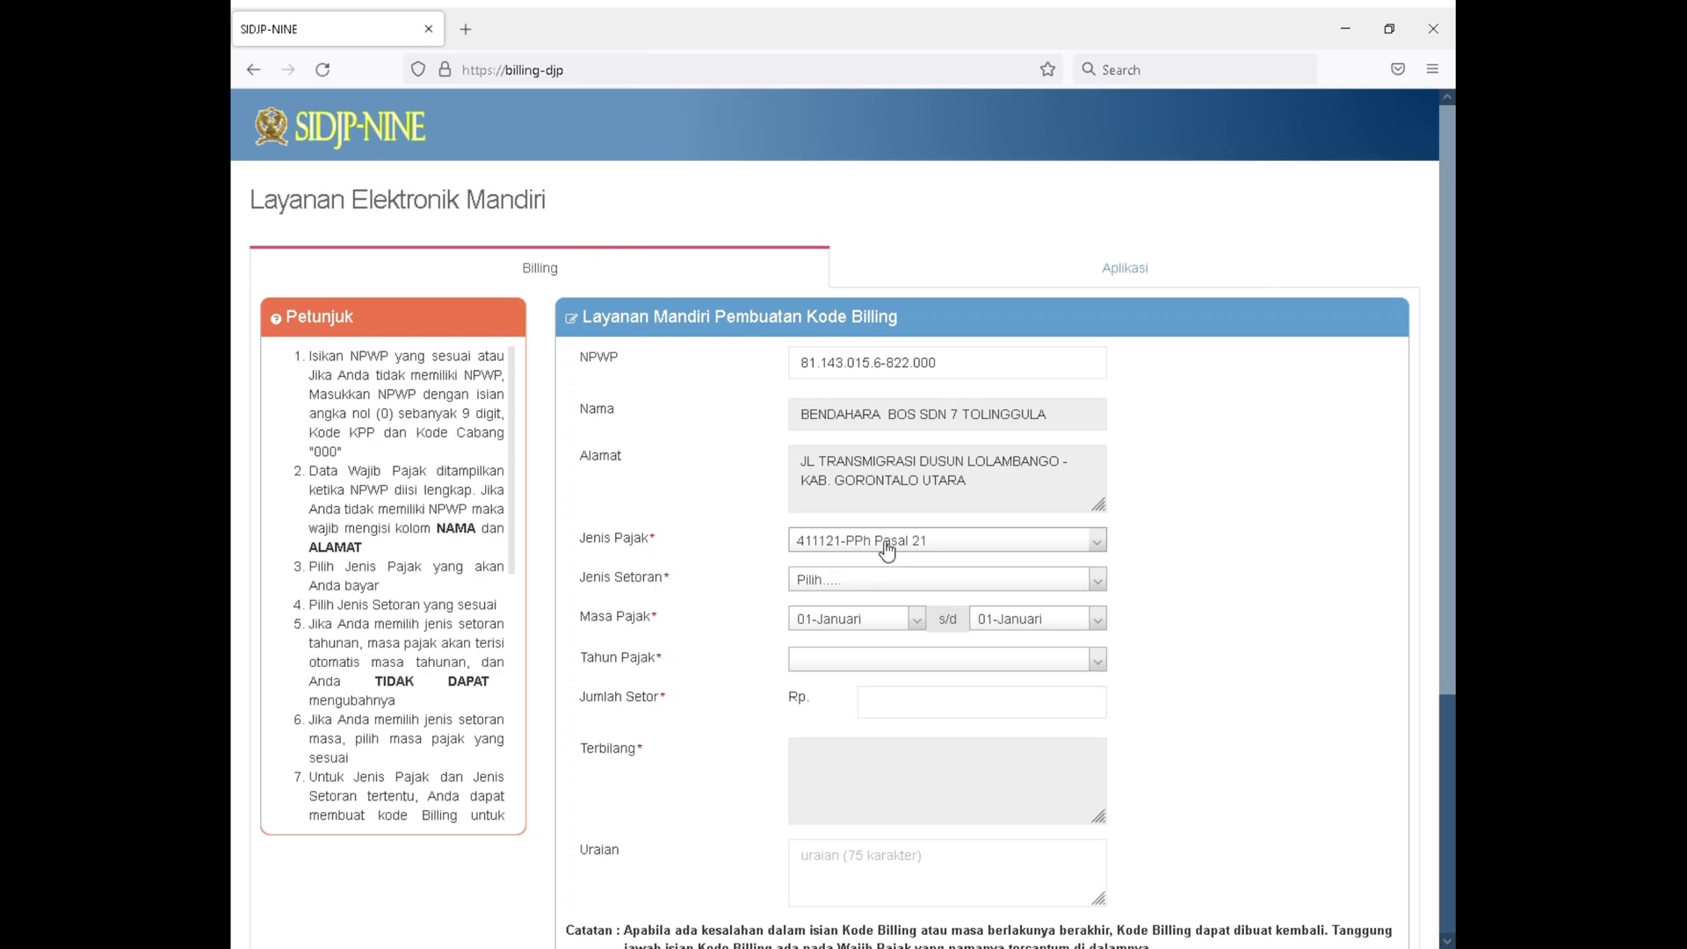
Examine the Jenis Setoran options without choosing one, and reselect 411121-PPh Pasal 21 as the Jenis Pajak
{"action": "left_click", "coordinate": [848, 586]}
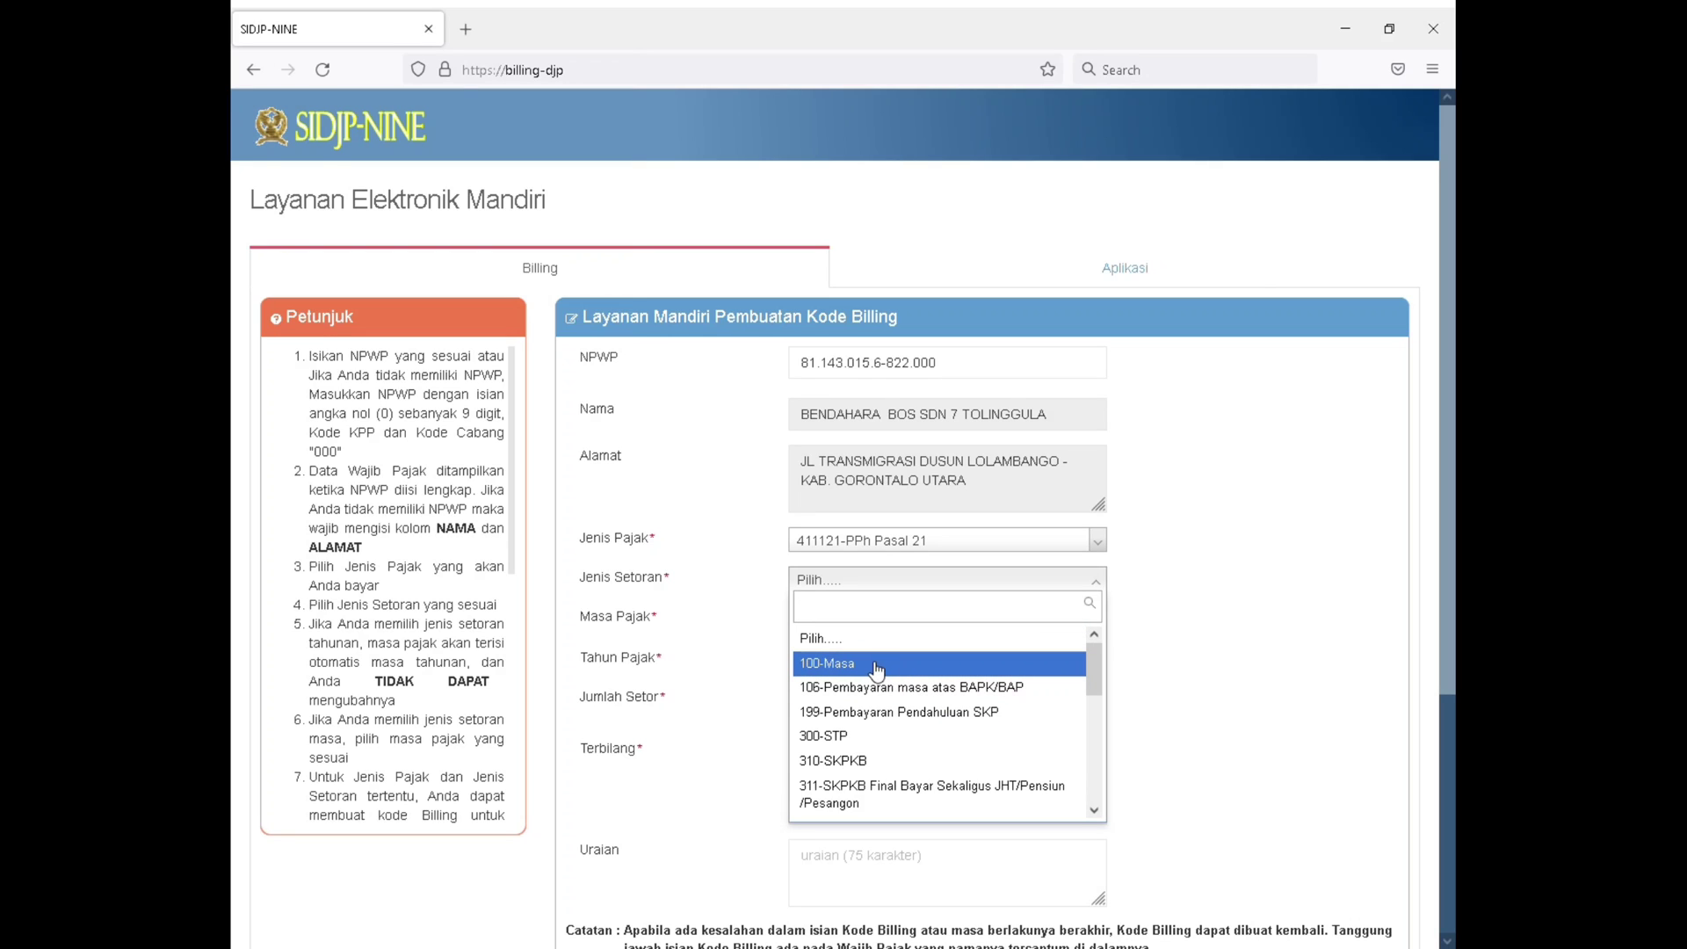
{"action": "scroll", "coordinate": [960, 753], "scroll_direction": "down", "scroll_amount": 2}
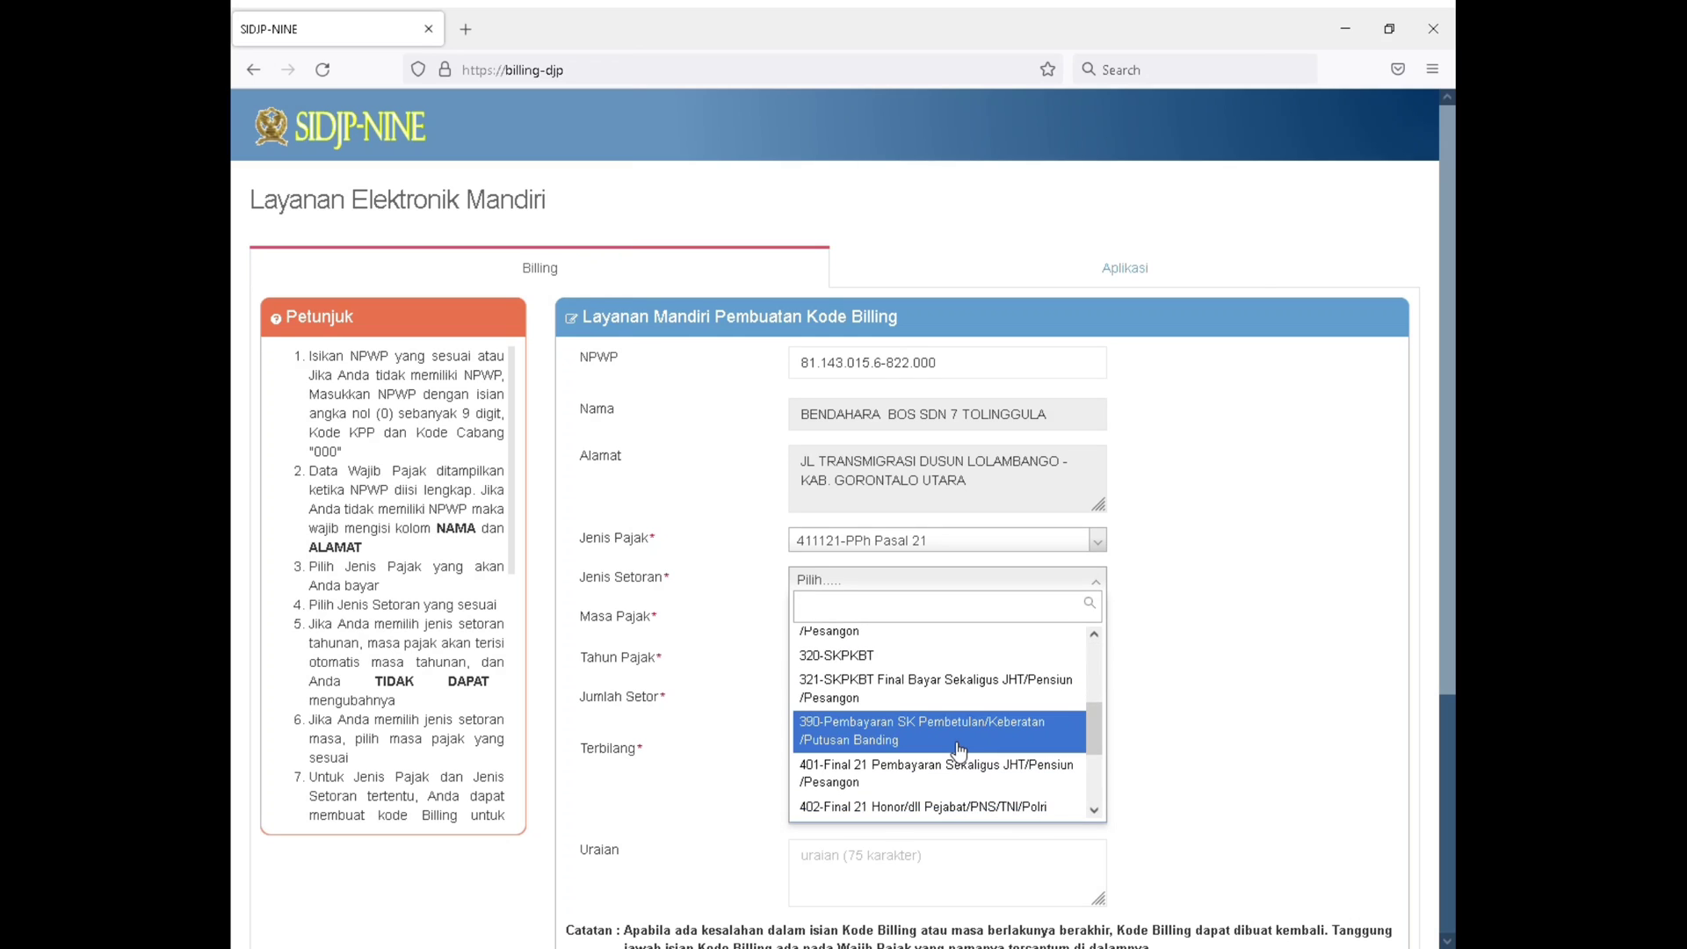
{"action": "scroll", "coordinate": [957, 753], "scroll_direction": "down", "scroll_amount": 3}
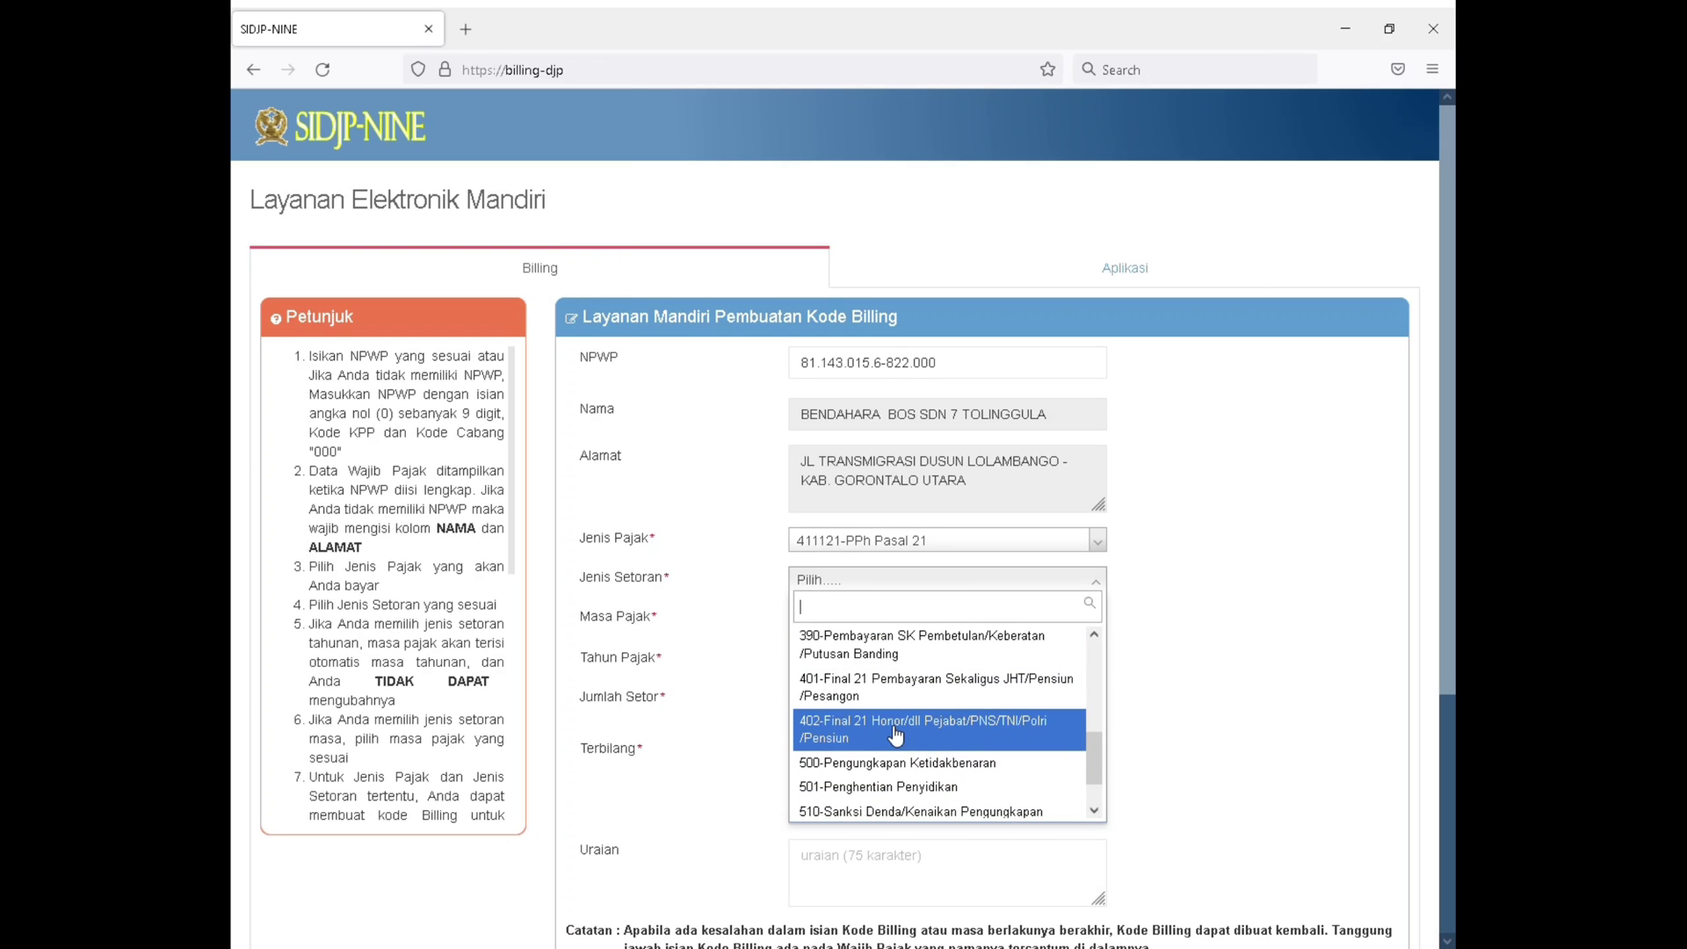
{"action": "left_click", "coordinate": [933, 543]}
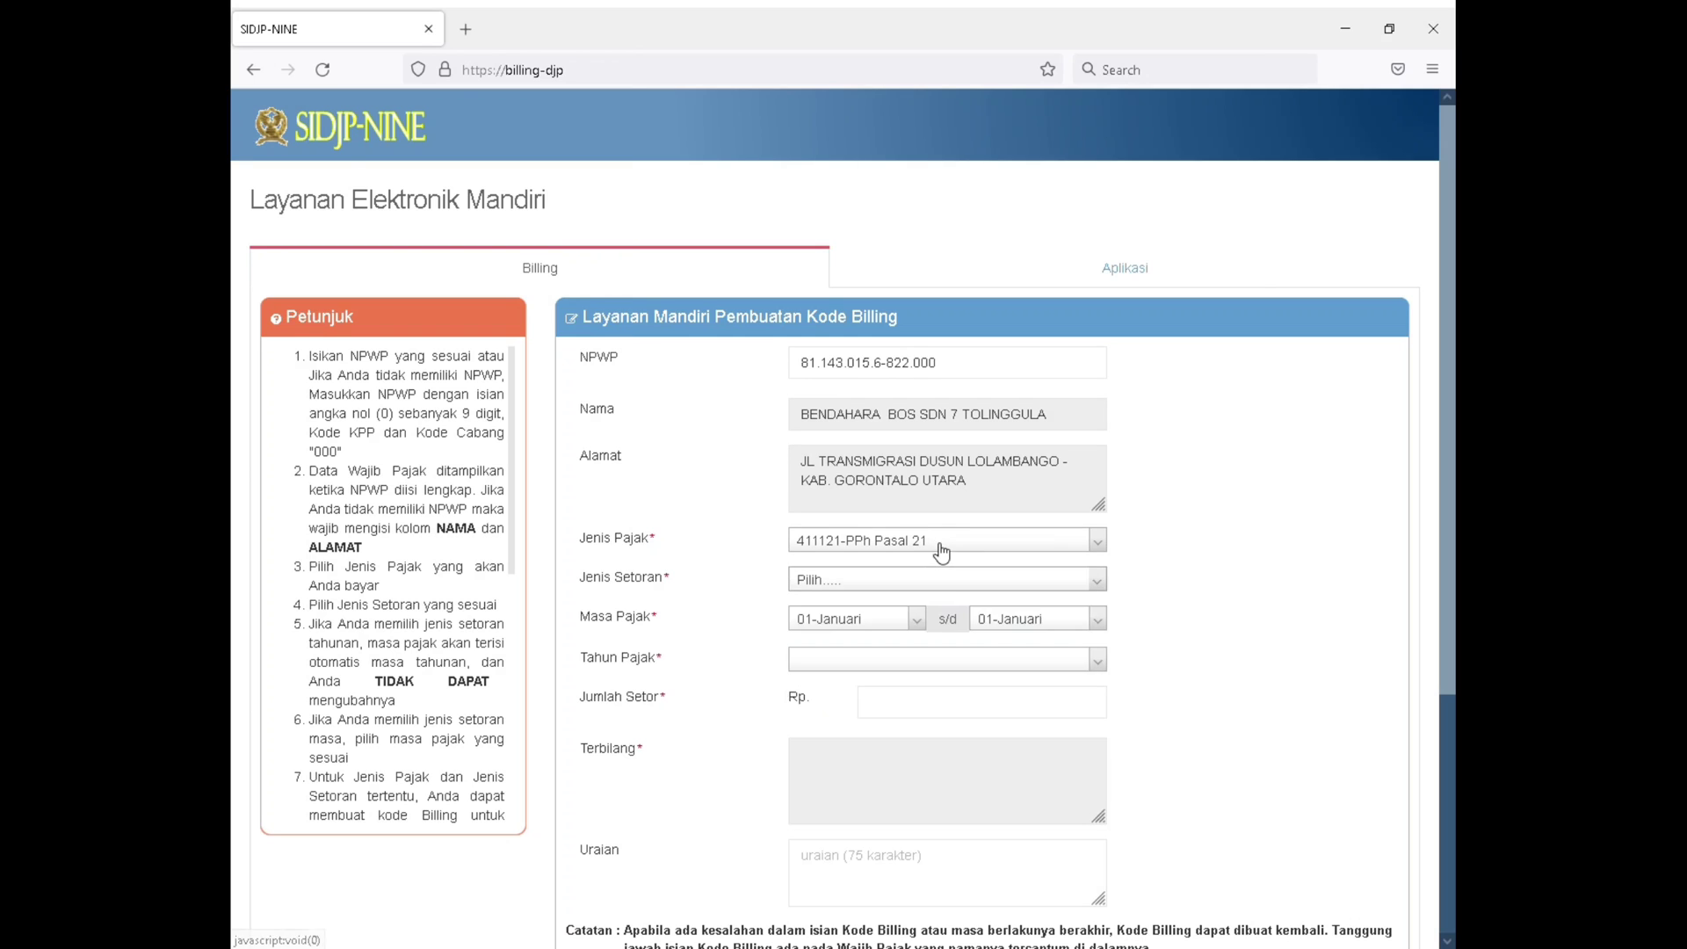
{"action": "left_click", "coordinate": [941, 551]}
{"action": "scroll", "coordinate": [921, 720], "scroll_direction": "down", "scroll_amount": 3}
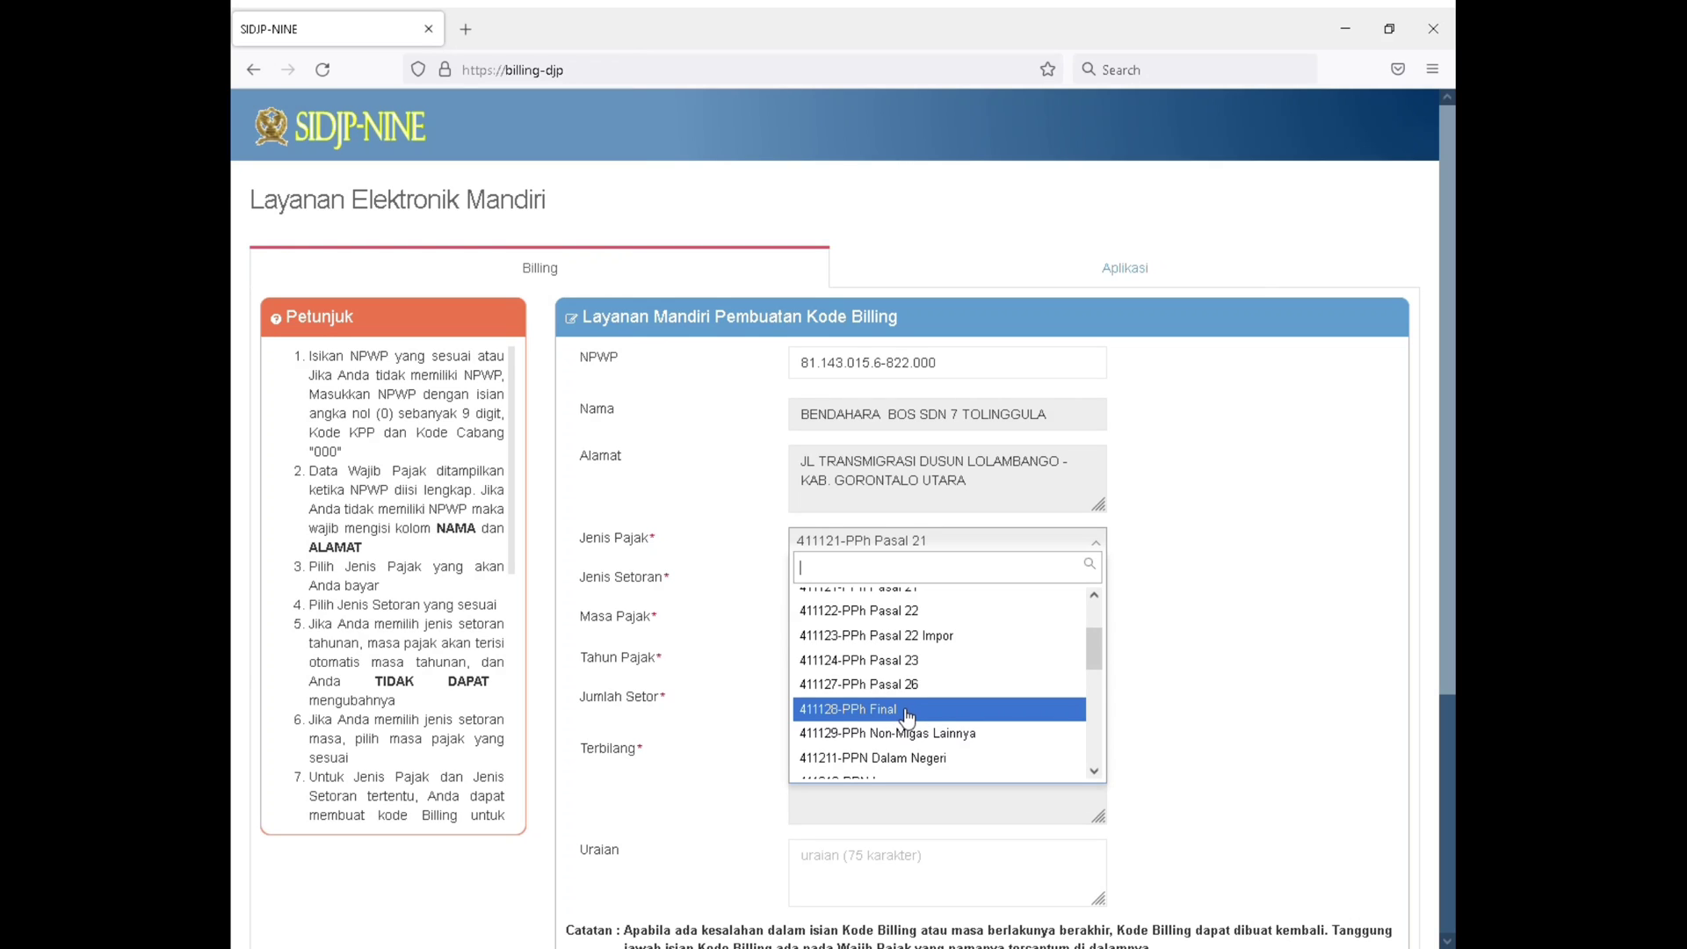
{"action": "scroll", "coordinate": [907, 719], "scroll_direction": "up", "scroll_amount": 3}
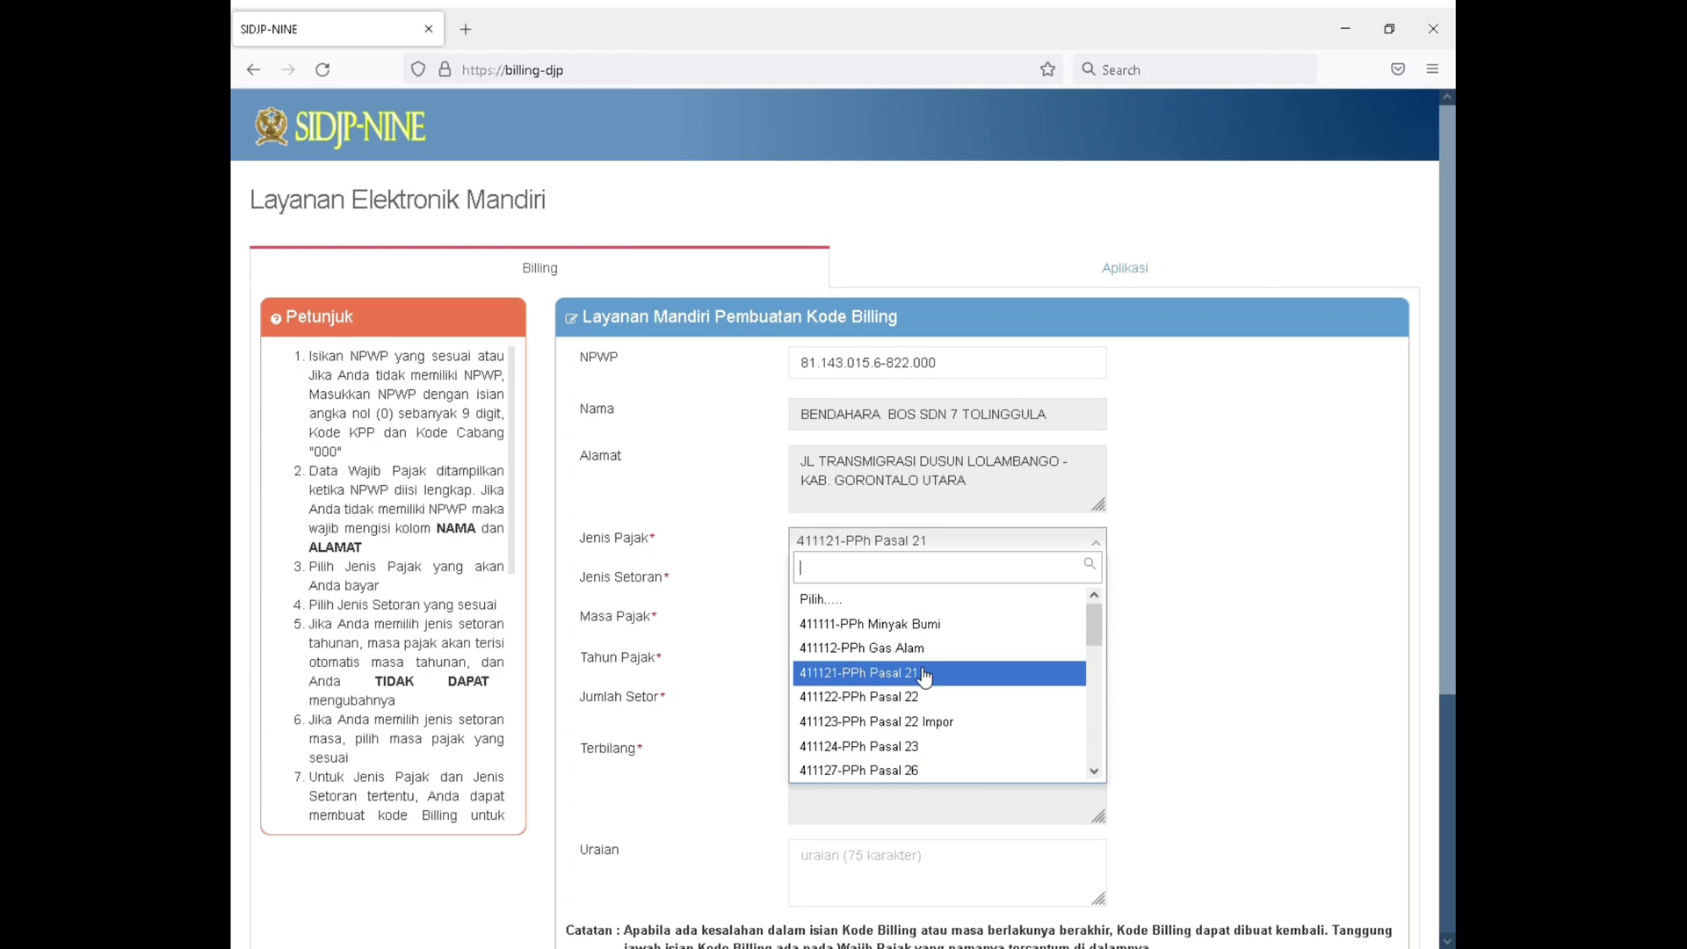
{"action": "left_click", "coordinate": [918, 672]}
Review the deposit types offered for PPh Pasal 21 and set Jenis Setoran to 100-Masa
{"action": "left_click", "coordinate": [918, 580]}
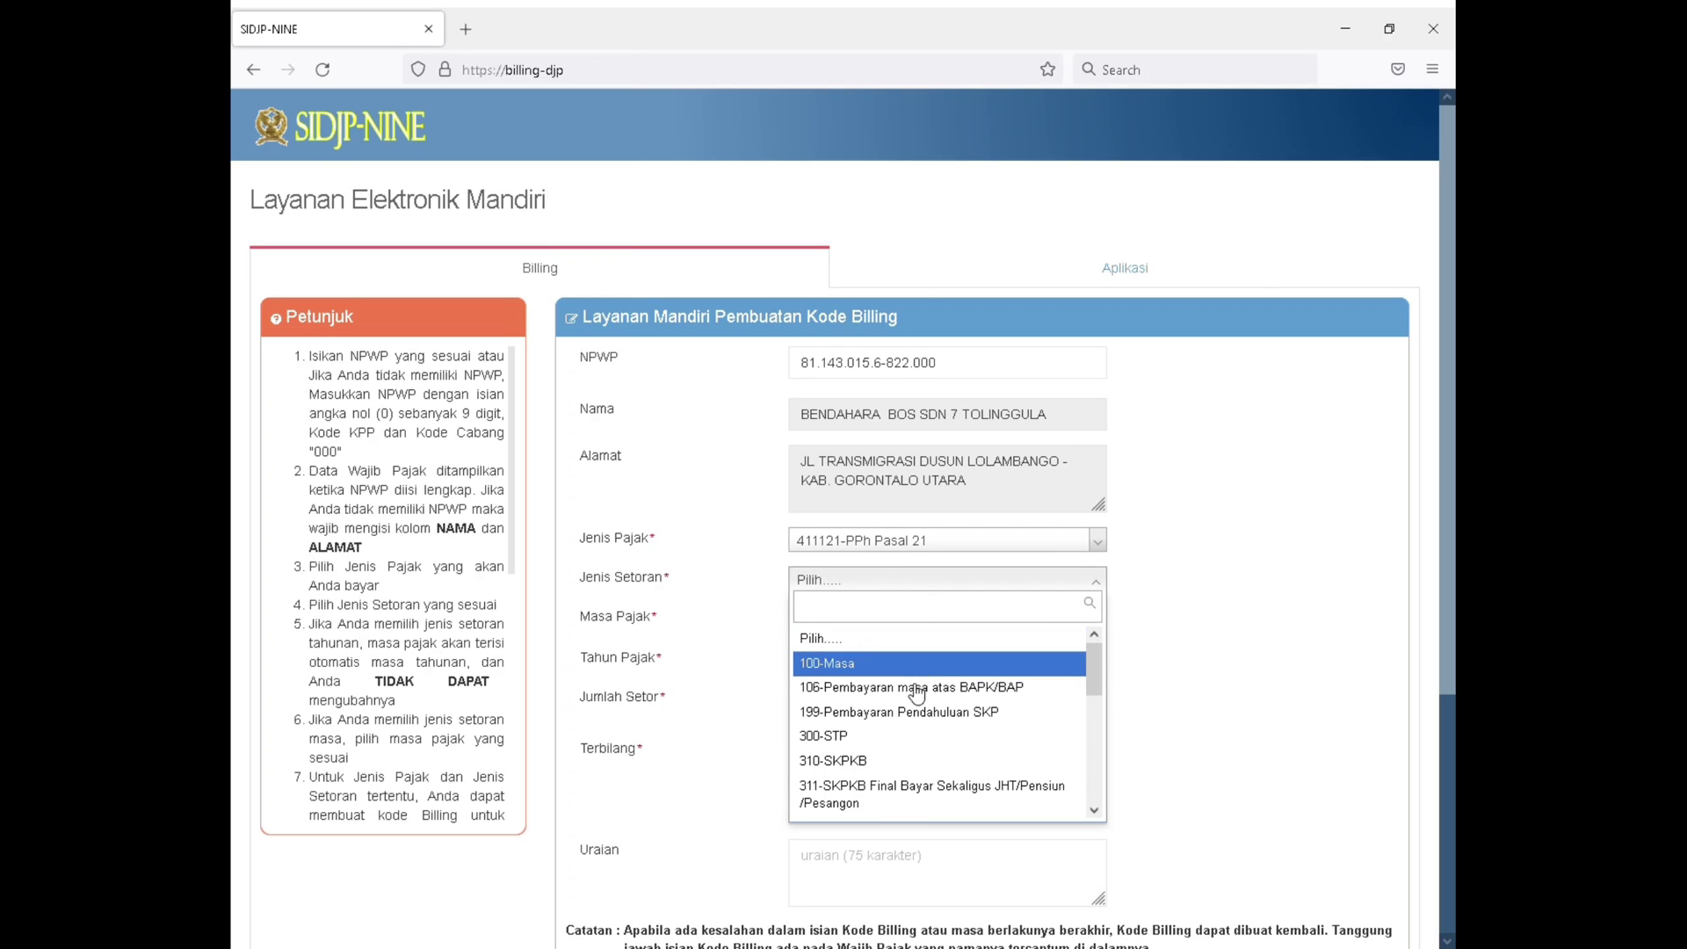
{"action": "scroll", "coordinate": [907, 727], "scroll_direction": "down", "scroll_amount": 3}
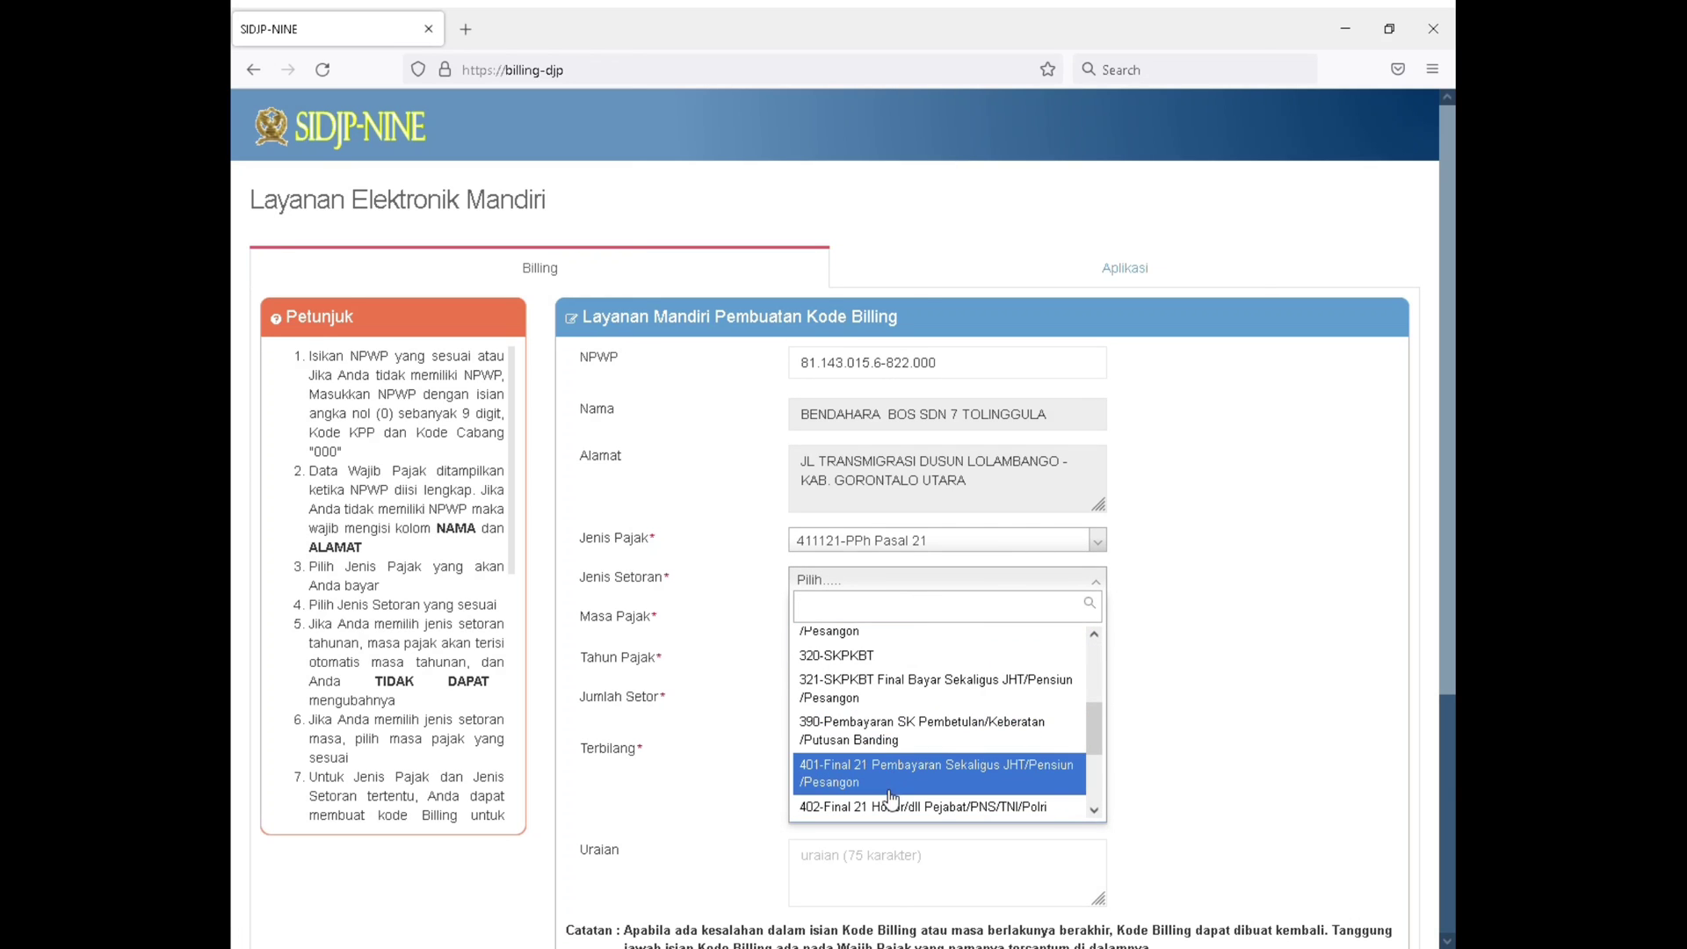
{"action": "scroll", "coordinate": [889, 791], "scroll_direction": "down", "scroll_amount": 3}
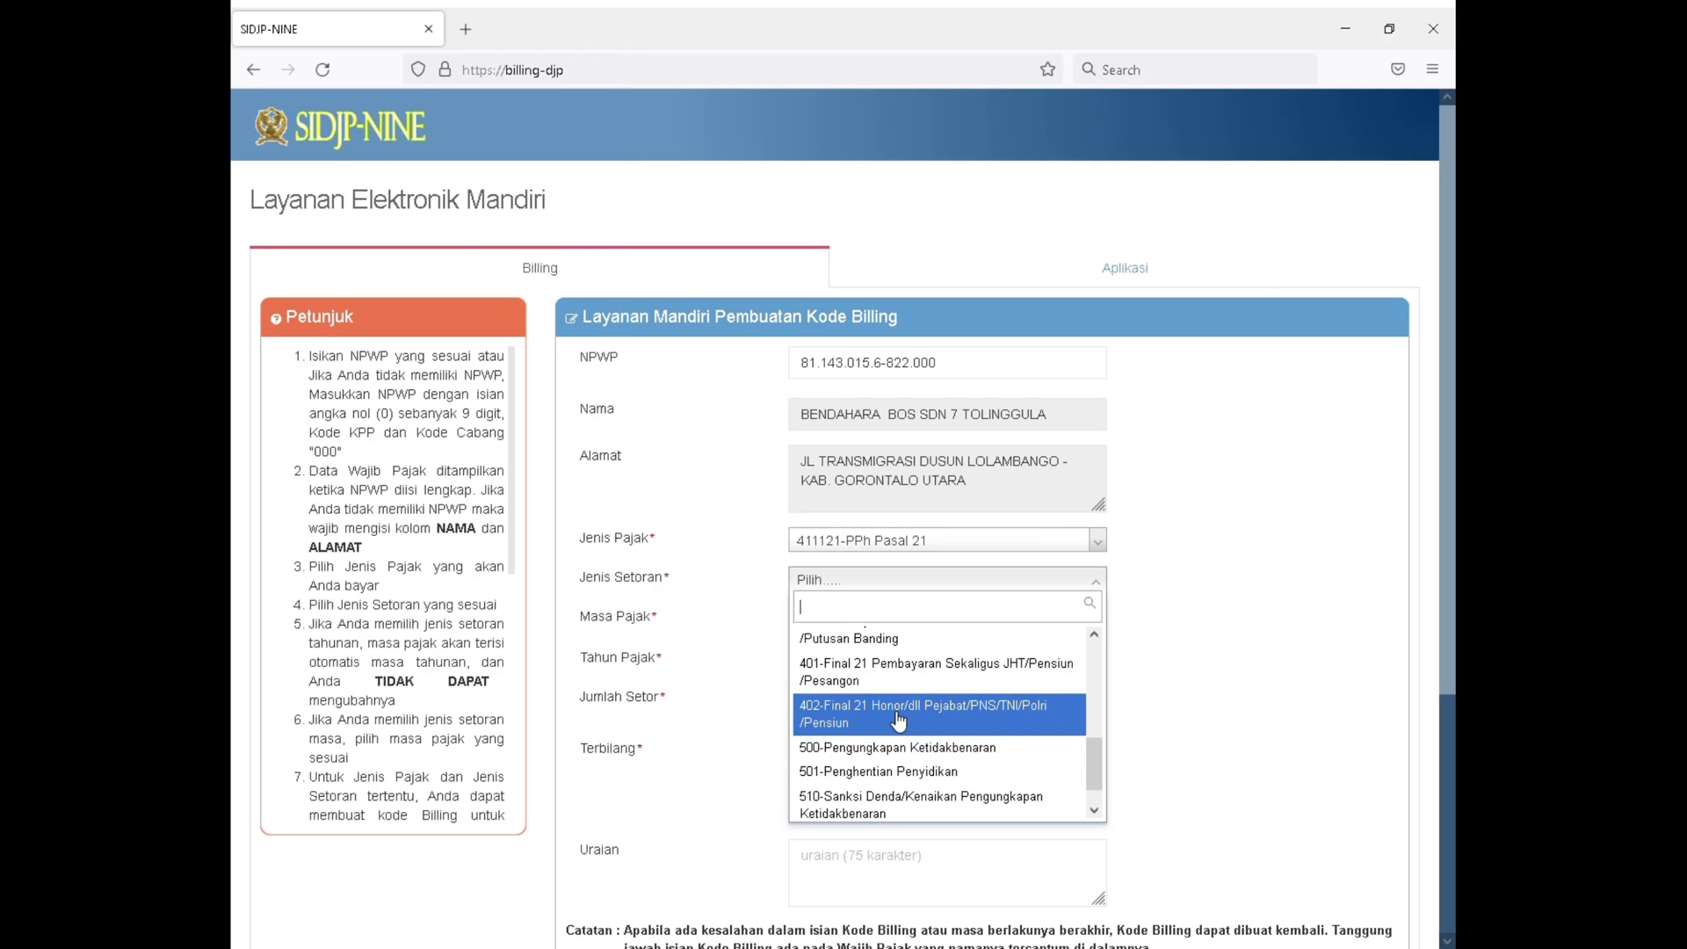
{"action": "scroll", "coordinate": [898, 720], "scroll_direction": "up", "scroll_amount": 10}
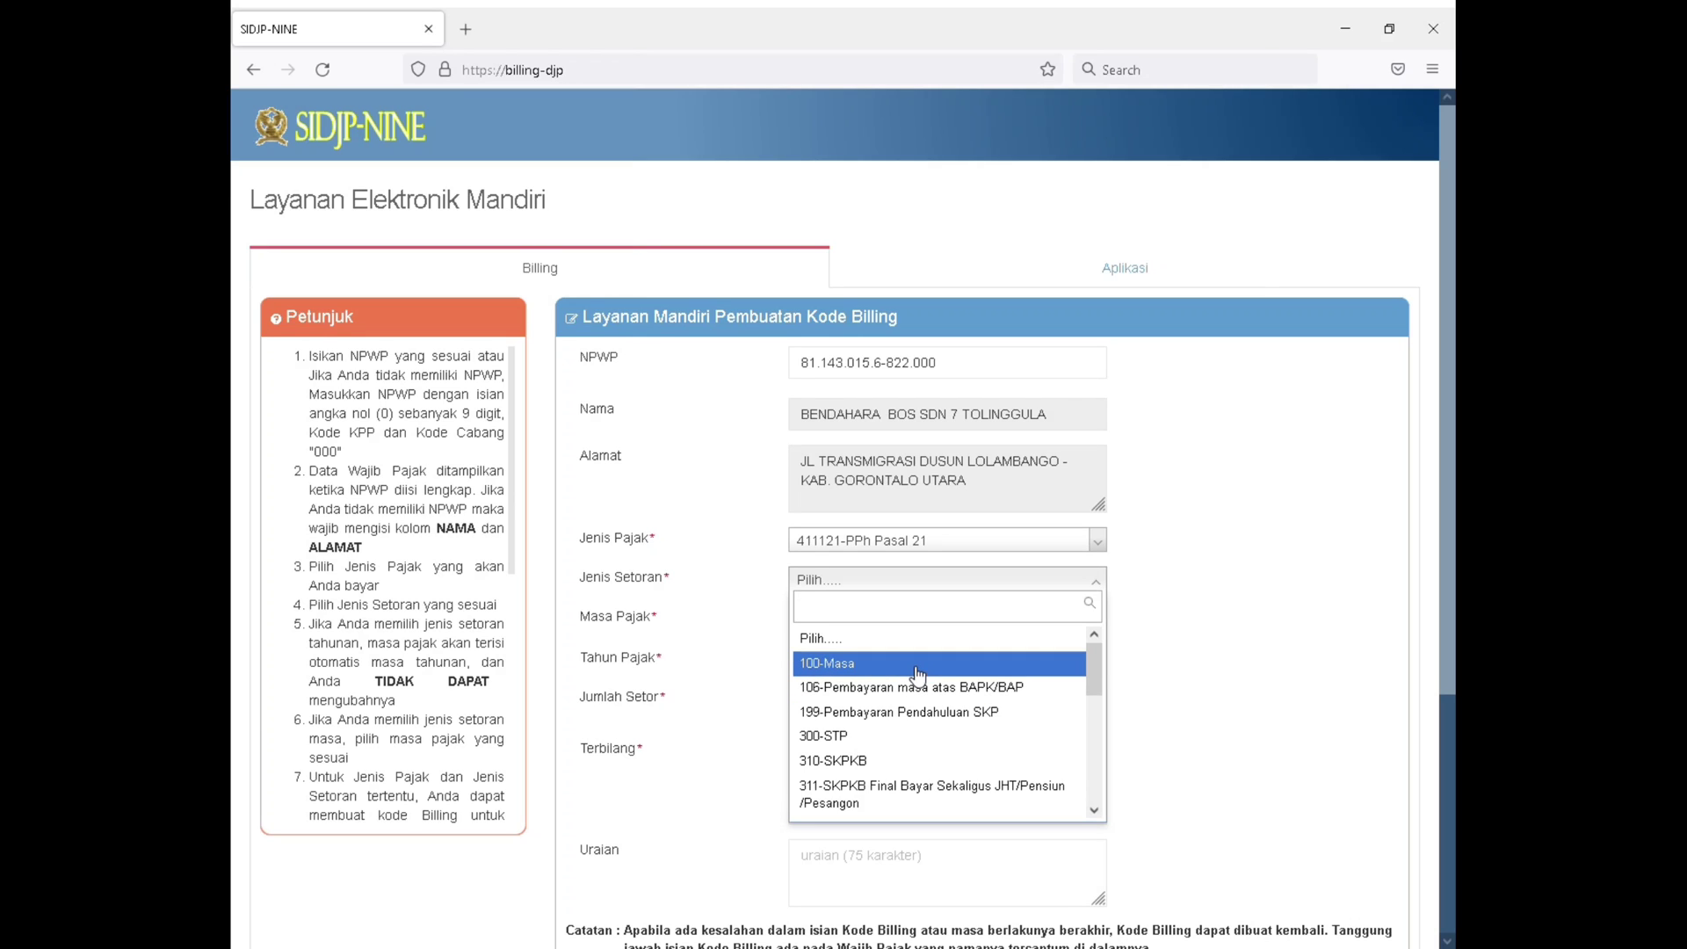
{"action": "left_click", "coordinate": [916, 673]}
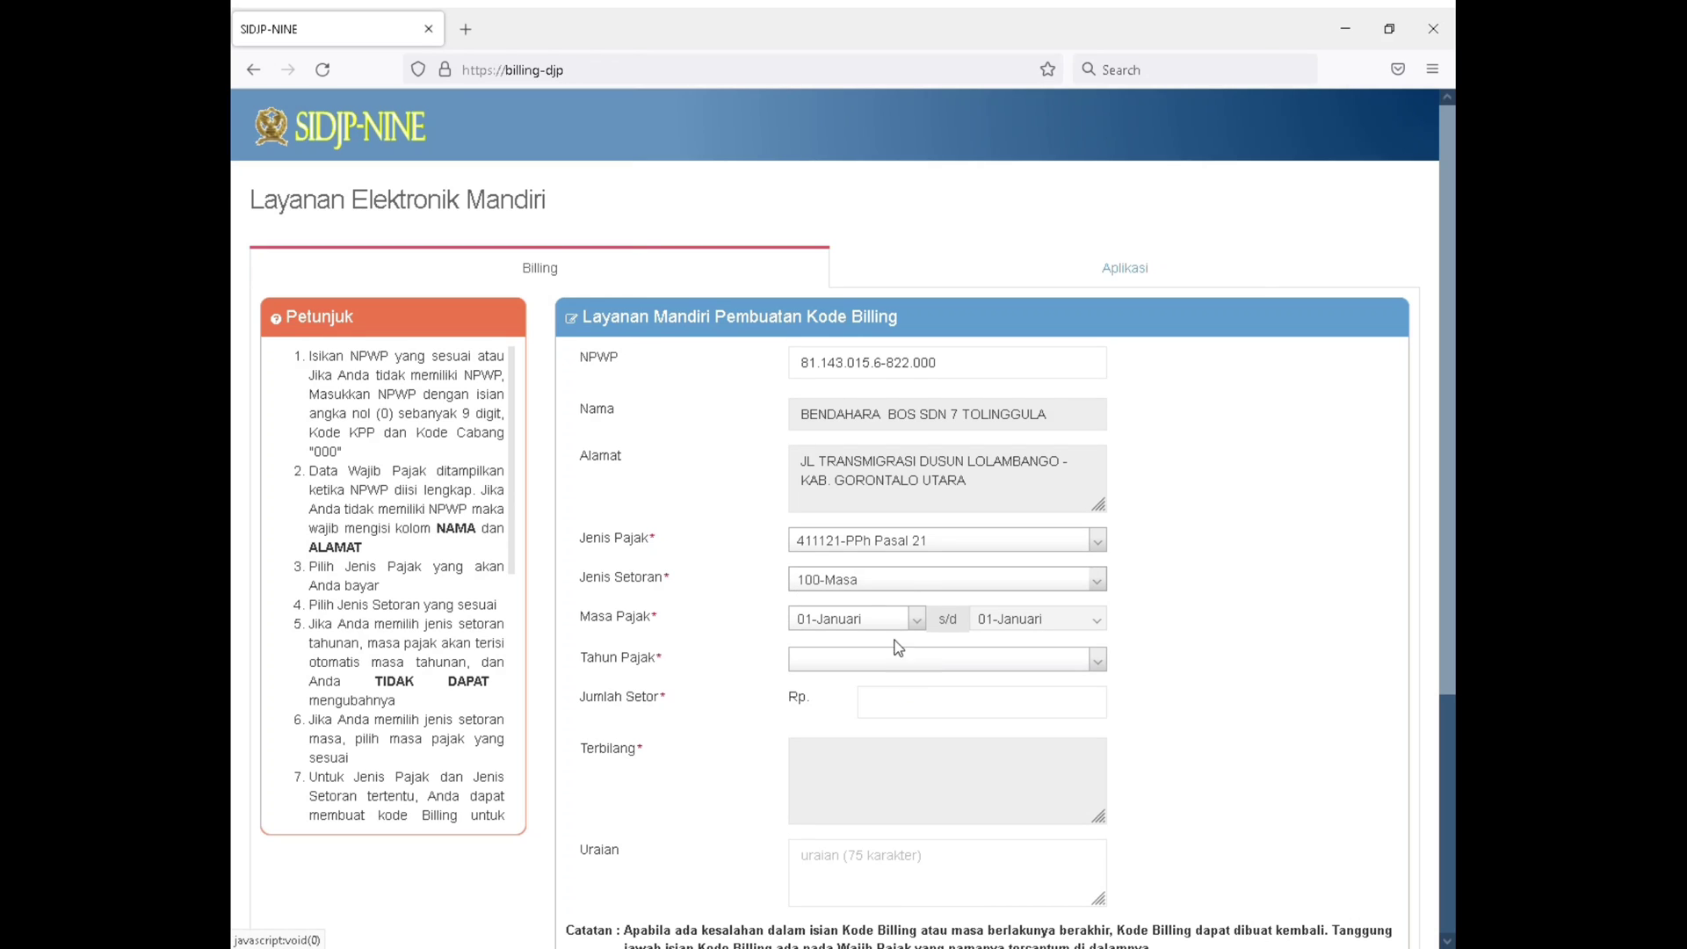
Examine the other Jenis Setoran options again, down to 402-Final 21 Honor/dll Pejabat/PNS/TNI/Polri/Pensiun, and reselect 100-Masa
{"action": "left_click", "coordinate": [909, 579]}
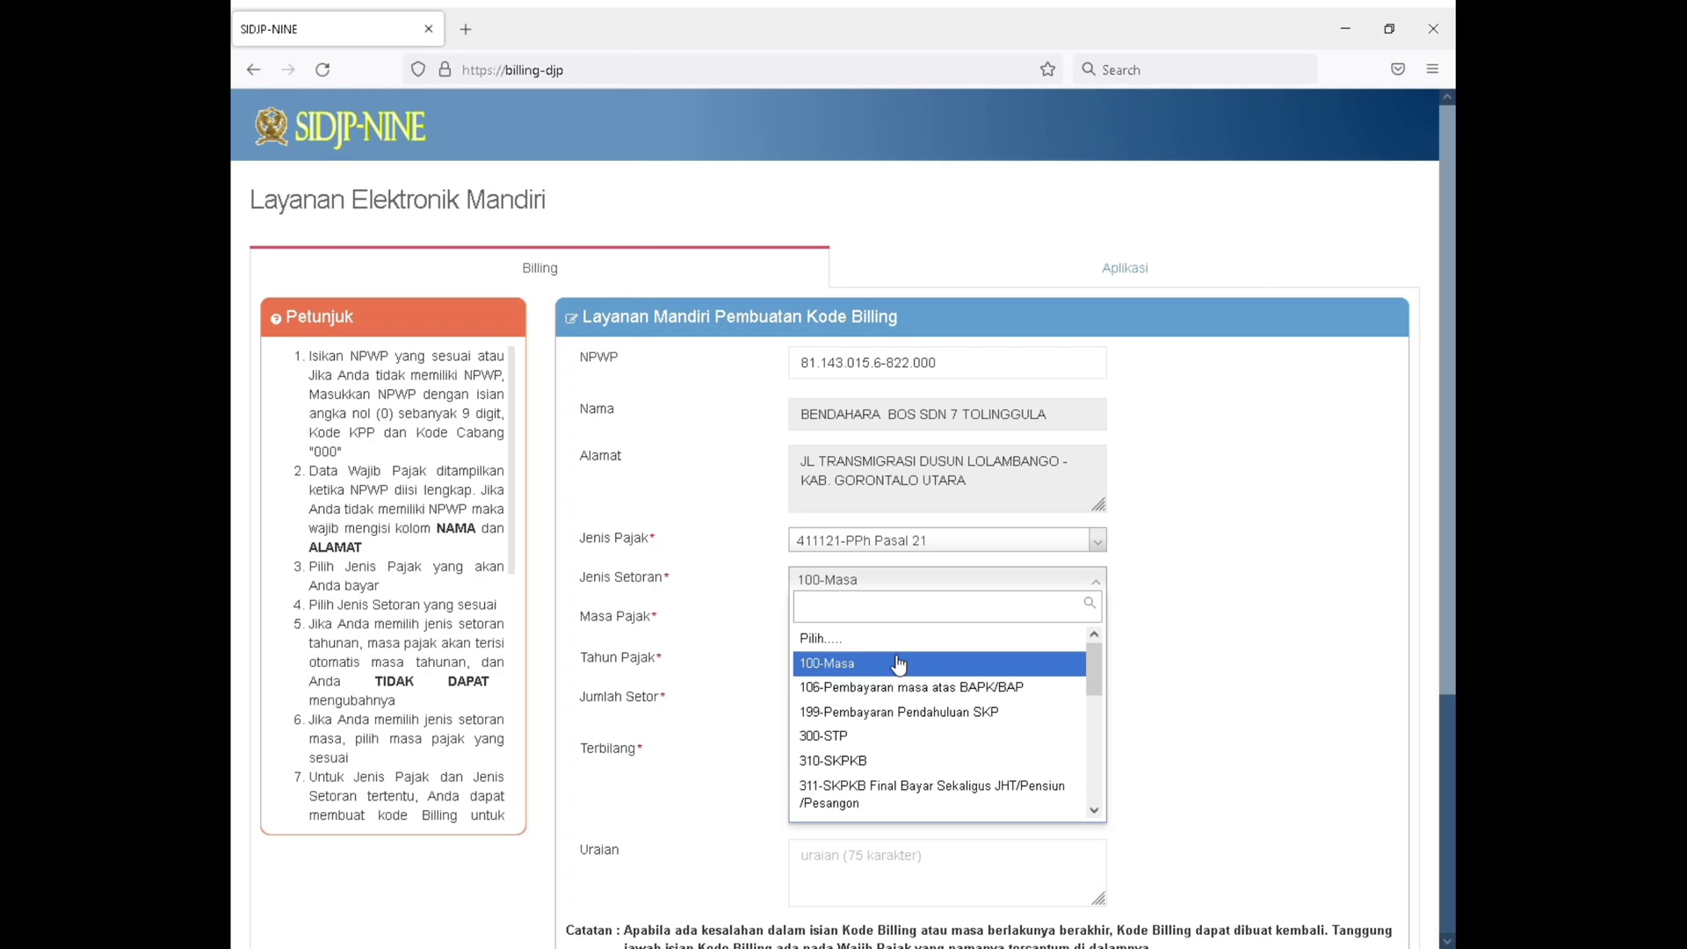
{"action": "scroll", "coordinate": [898, 664], "scroll_direction": "down", "scroll_amount": 5}
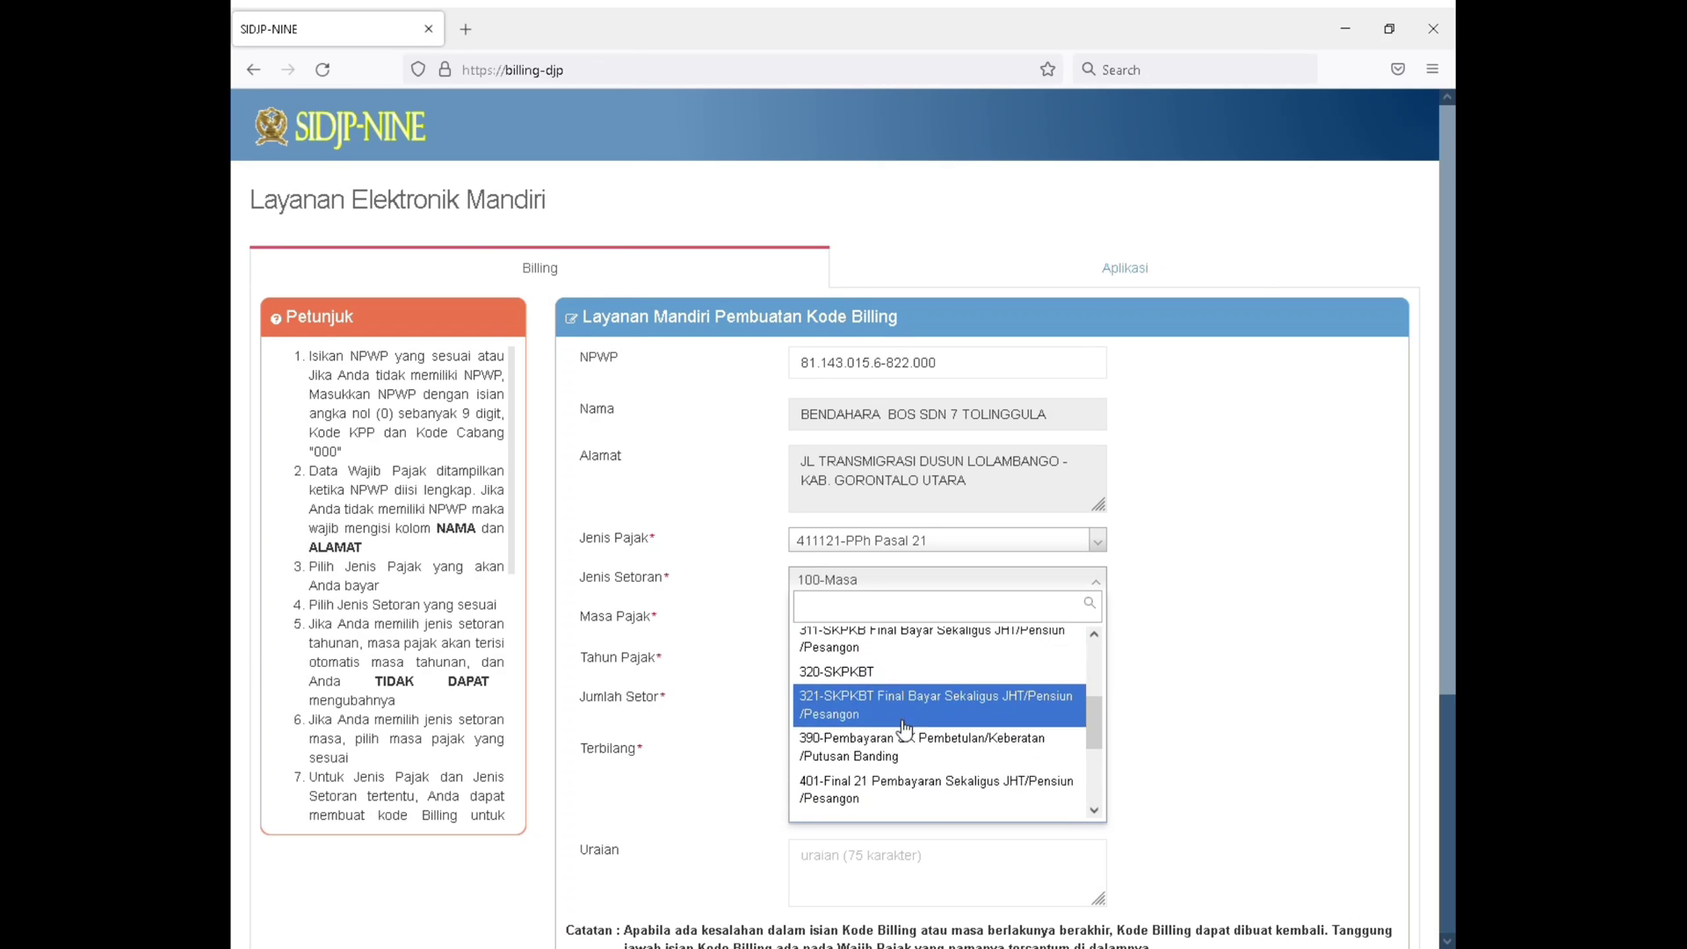
{"action": "scroll", "coordinate": [894, 757], "scroll_direction": "down", "scroll_amount": 4}
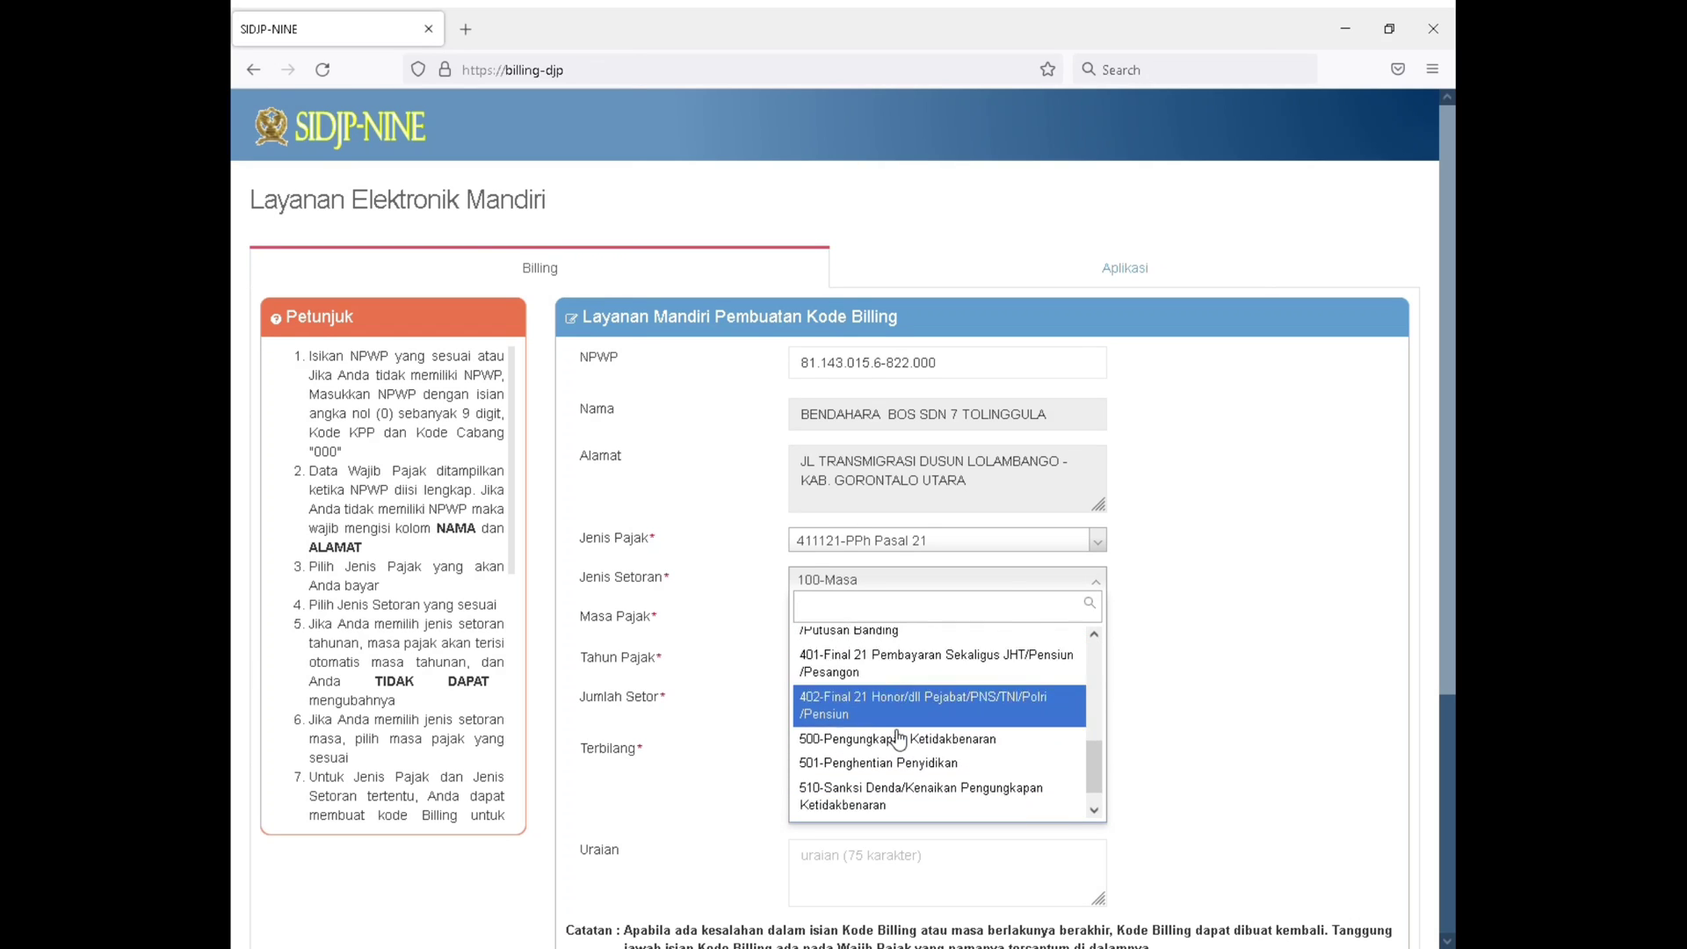
{"action": "scroll", "coordinate": [907, 699], "scroll_direction": "up", "scroll_amount": 8}
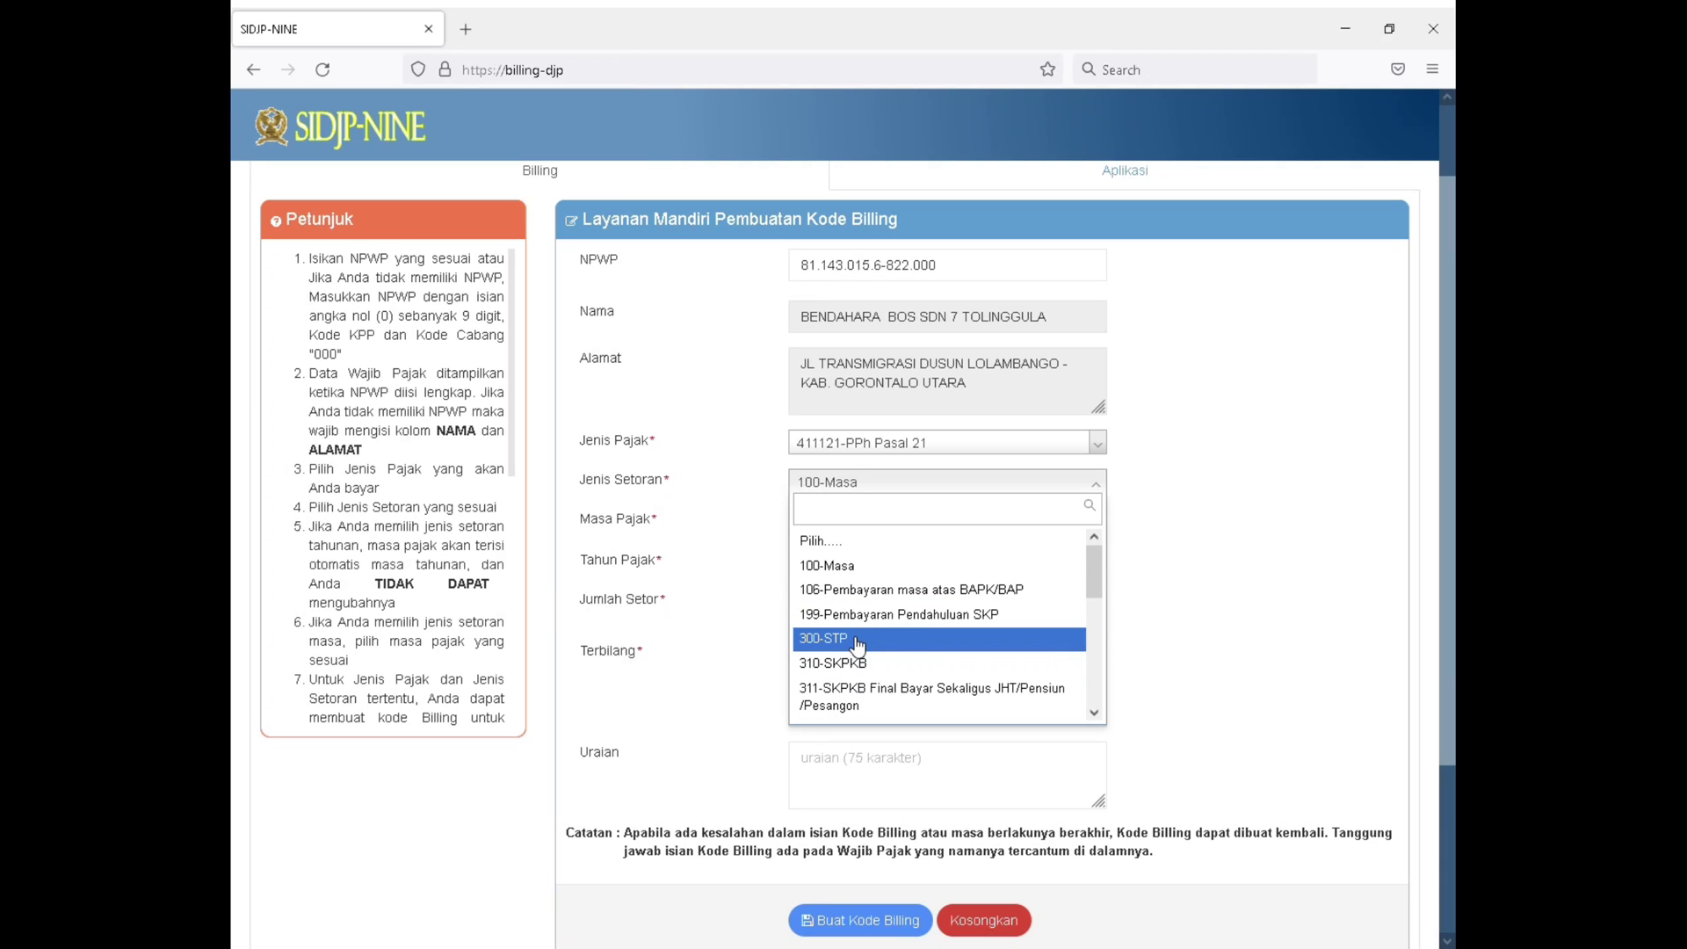
{"action": "left_click", "coordinate": [841, 567]}
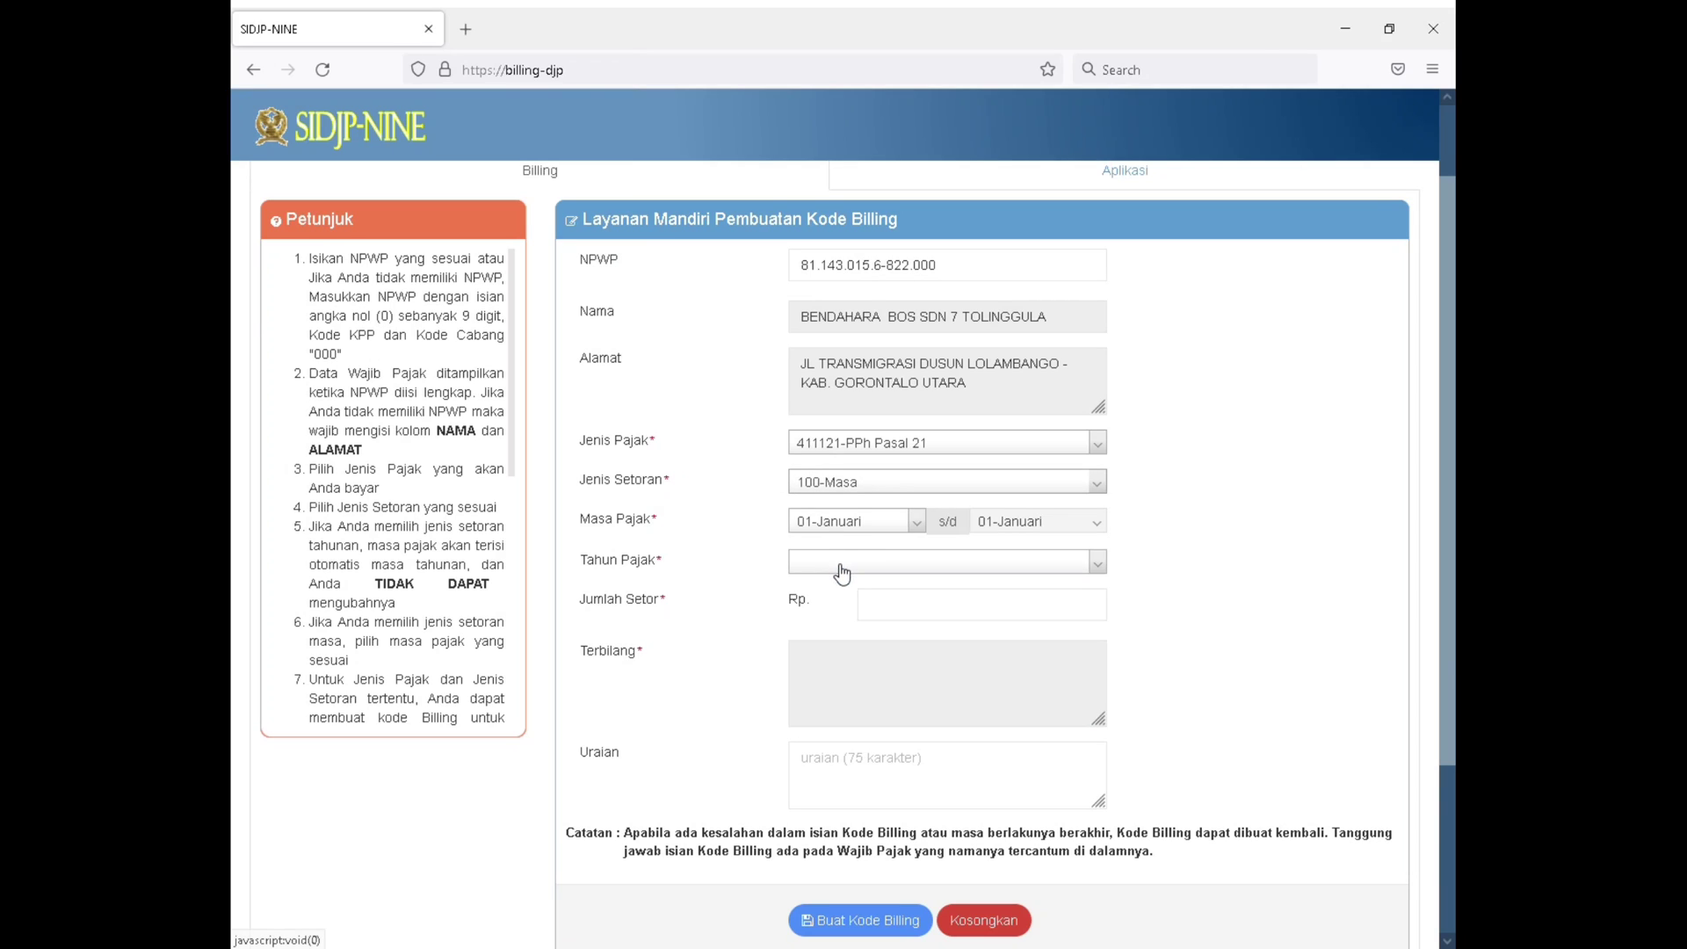
Set the Masa Pajak to 08-Agustus and the Tahun Pajak to 2021
{"action": "left_click", "coordinate": [866, 531]}
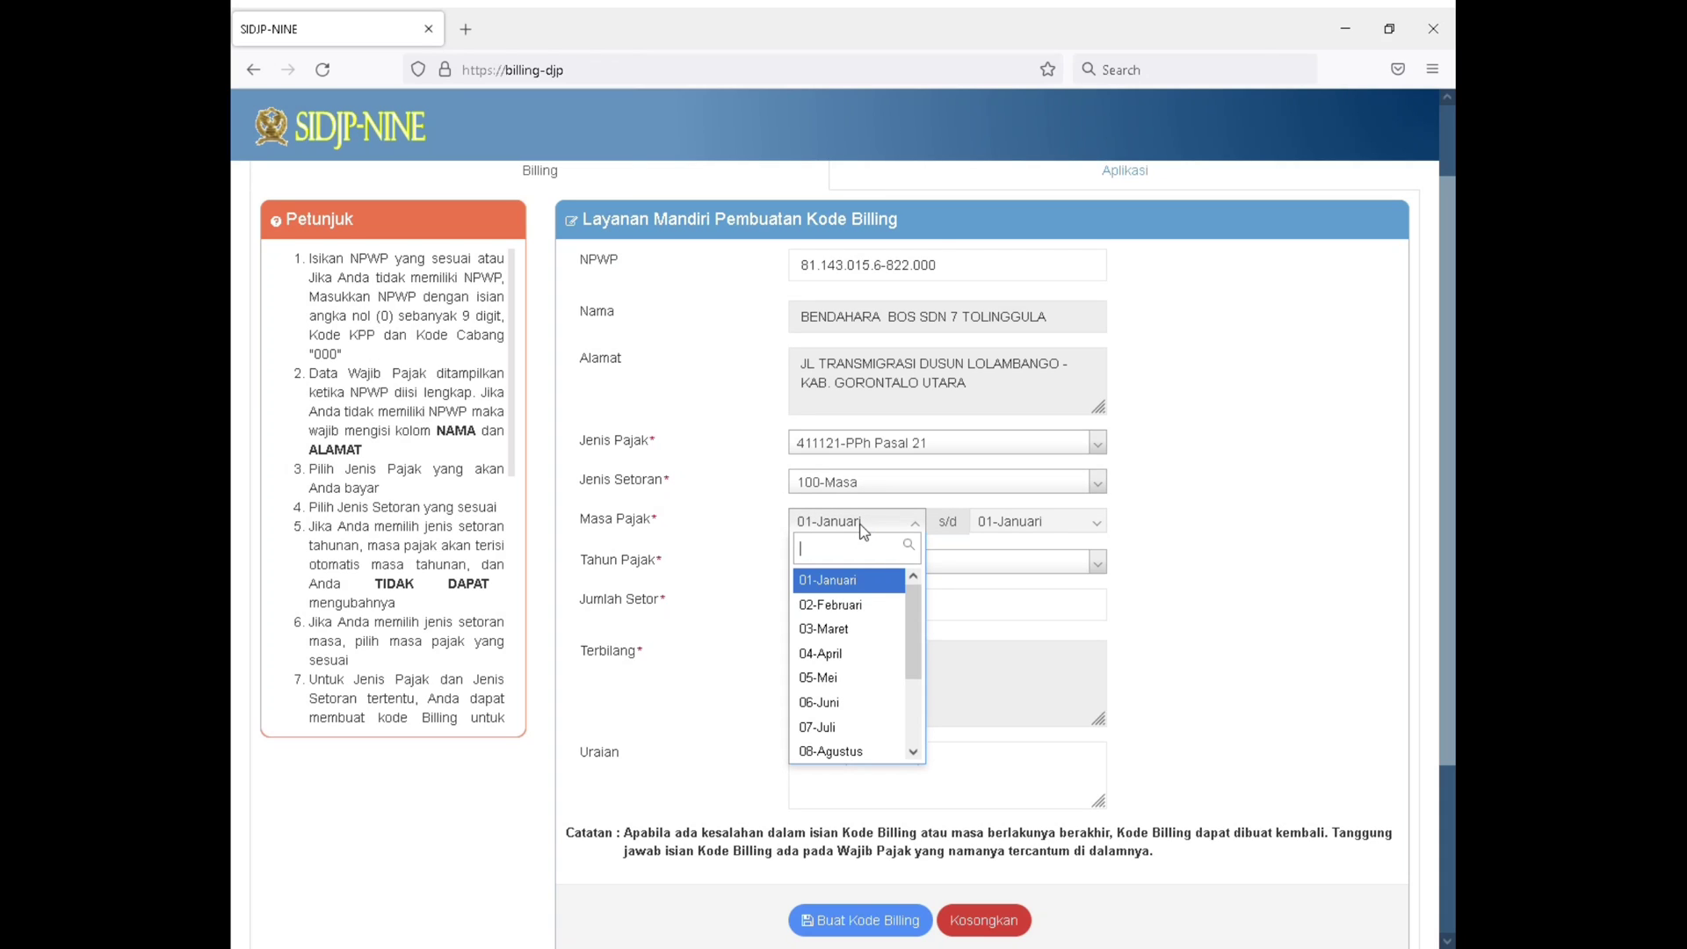
{"action": "scroll", "coordinate": [870, 694], "scroll_direction": "down", "scroll_amount": 2}
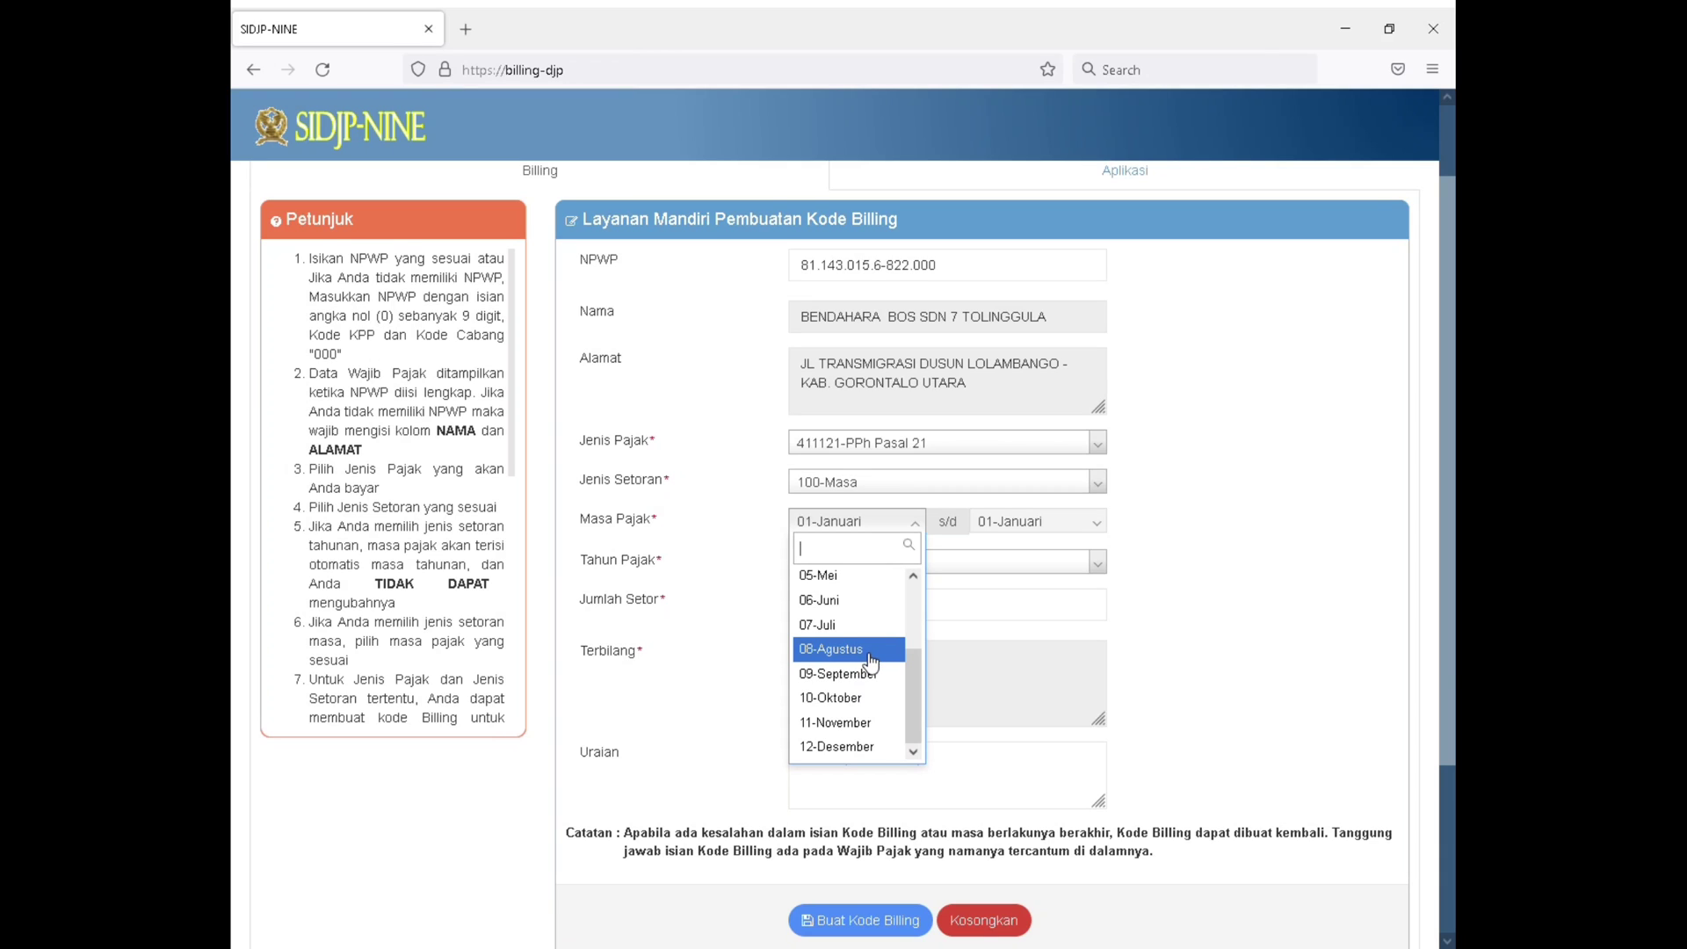
{"action": "left_click", "coordinate": [869, 652]}
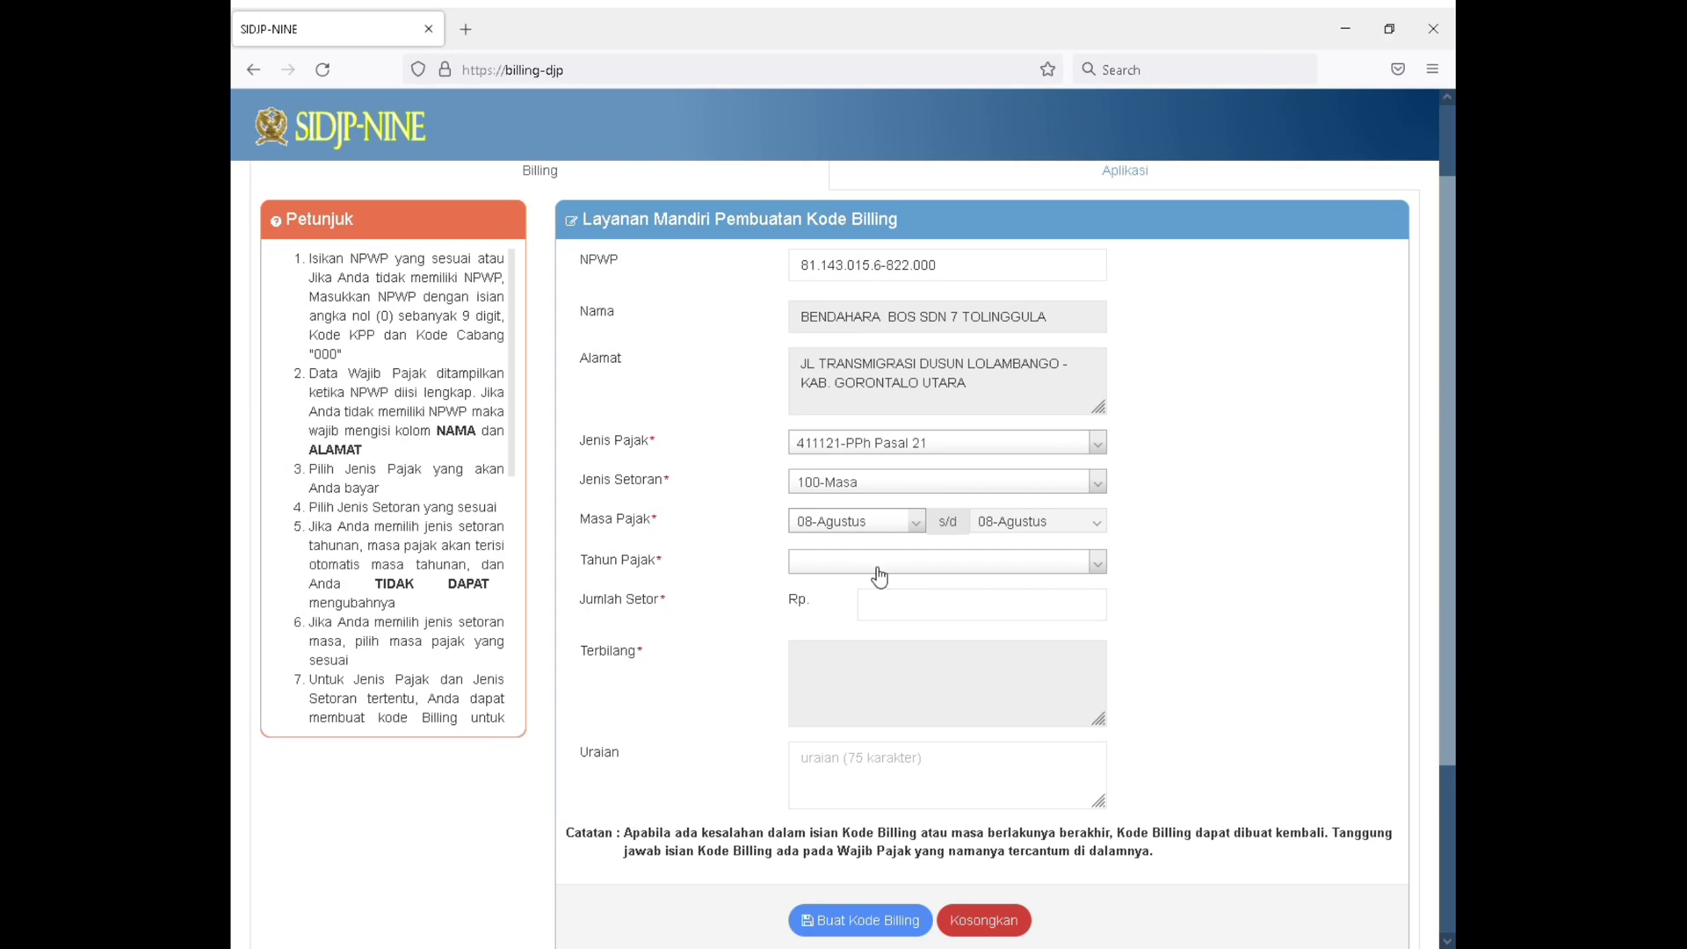
{"action": "left_click", "coordinate": [866, 563]}
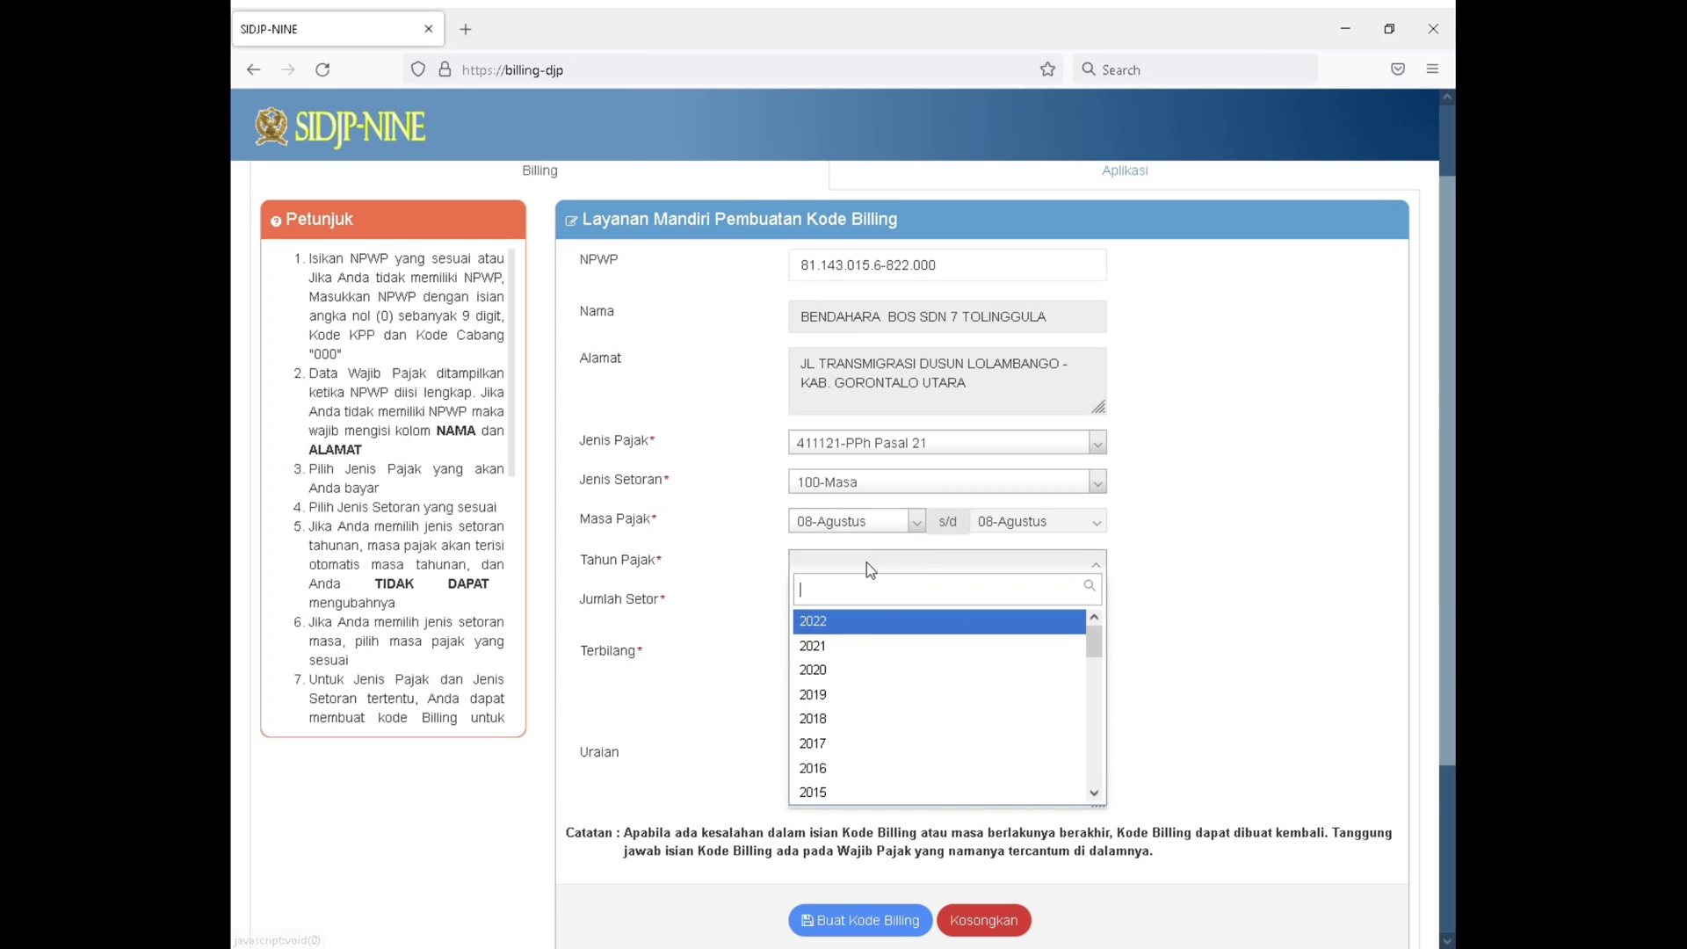
{"action": "left_click", "coordinate": [868, 646]}
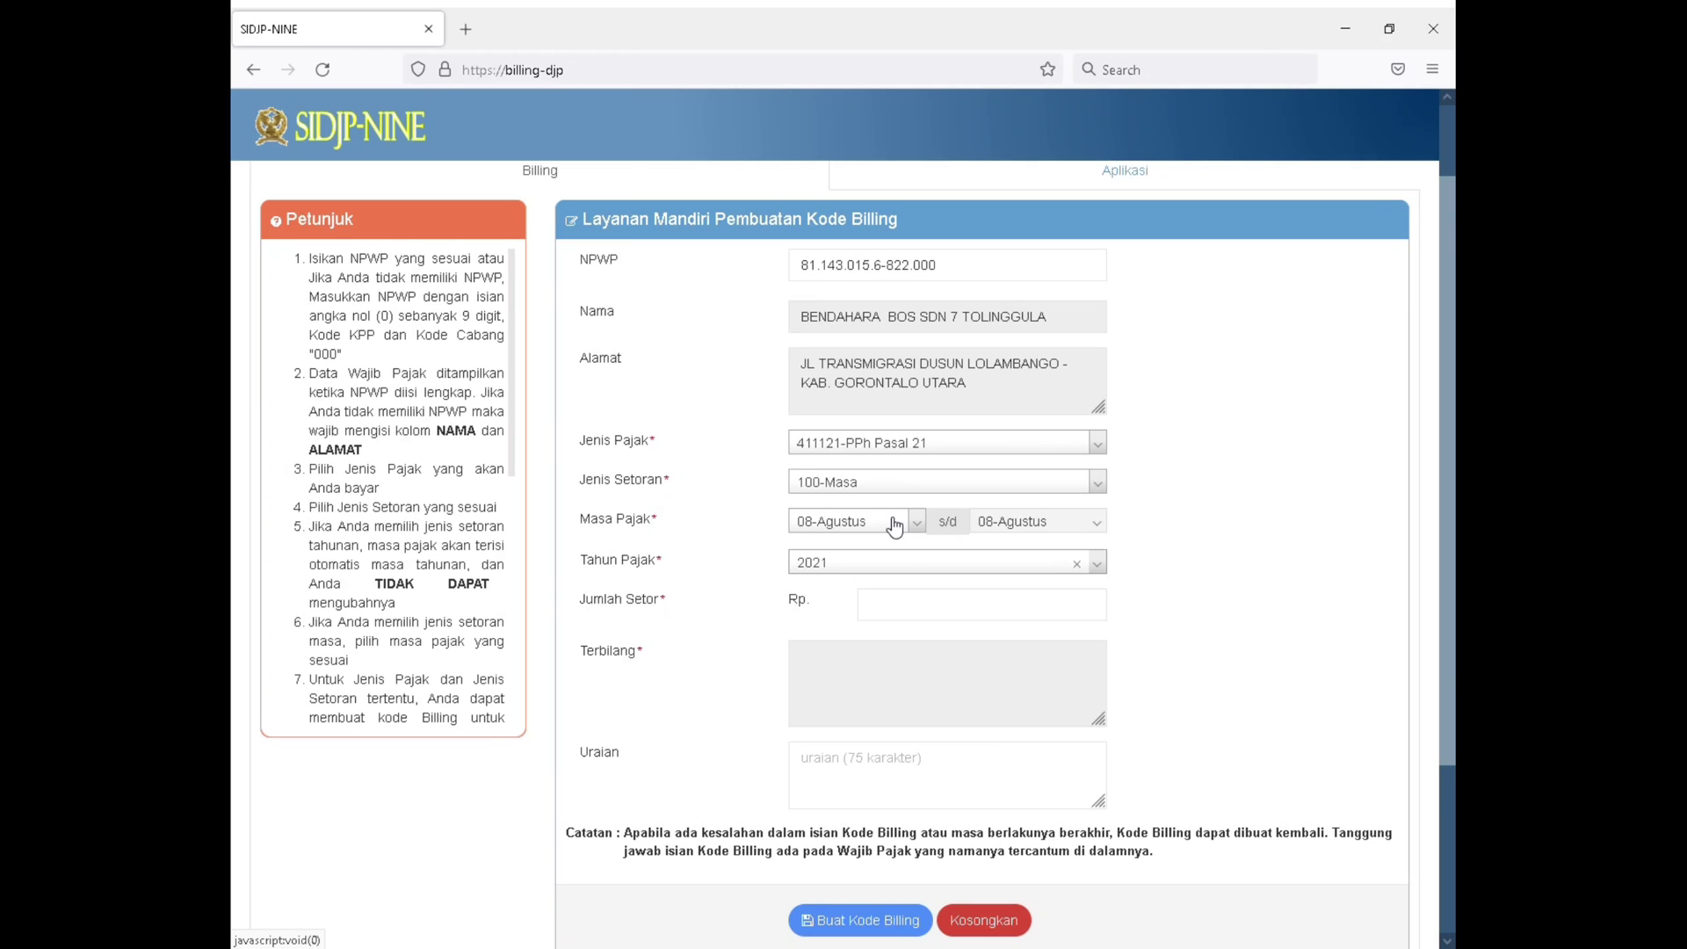
Enter a Jumlah Setor of Rp 500.000 and place the cursor in the Uraian field
{"action": "left_click", "coordinate": [912, 610]}
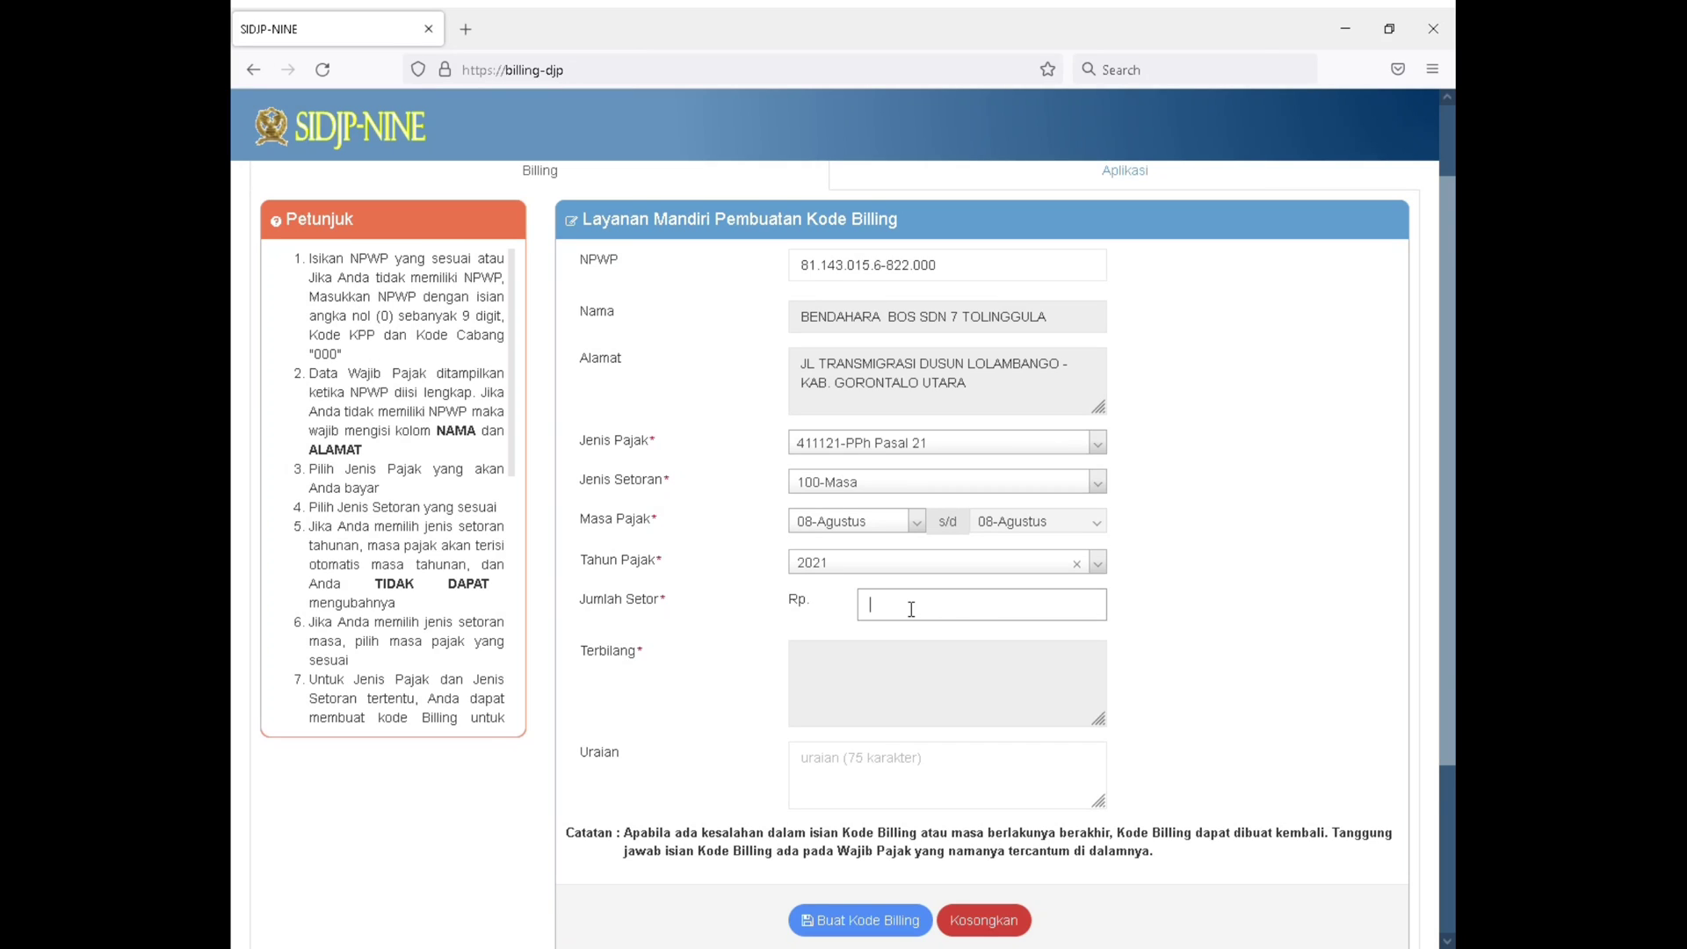
{"action": "type", "text": "5000000"}
{"action": "left_click", "coordinate": [933, 770]}
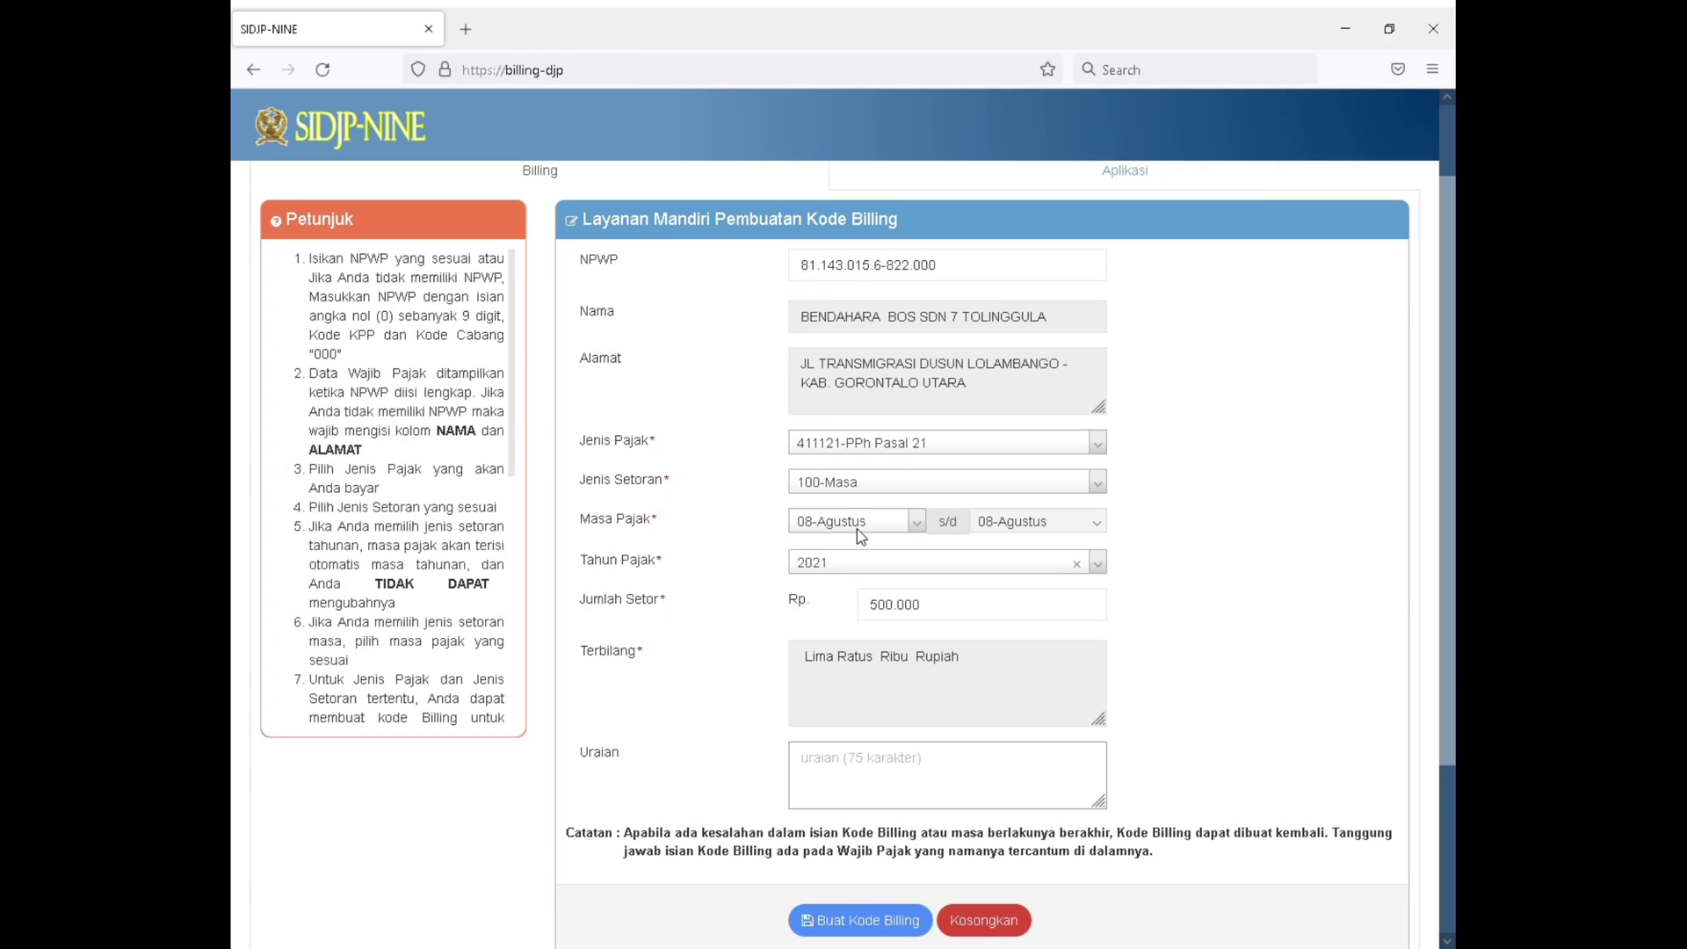
{"action": "left_click", "coordinate": [909, 446]}
{"action": "scroll", "coordinate": [914, 572], "scroll_direction": "down", "scroll_amount": 4}
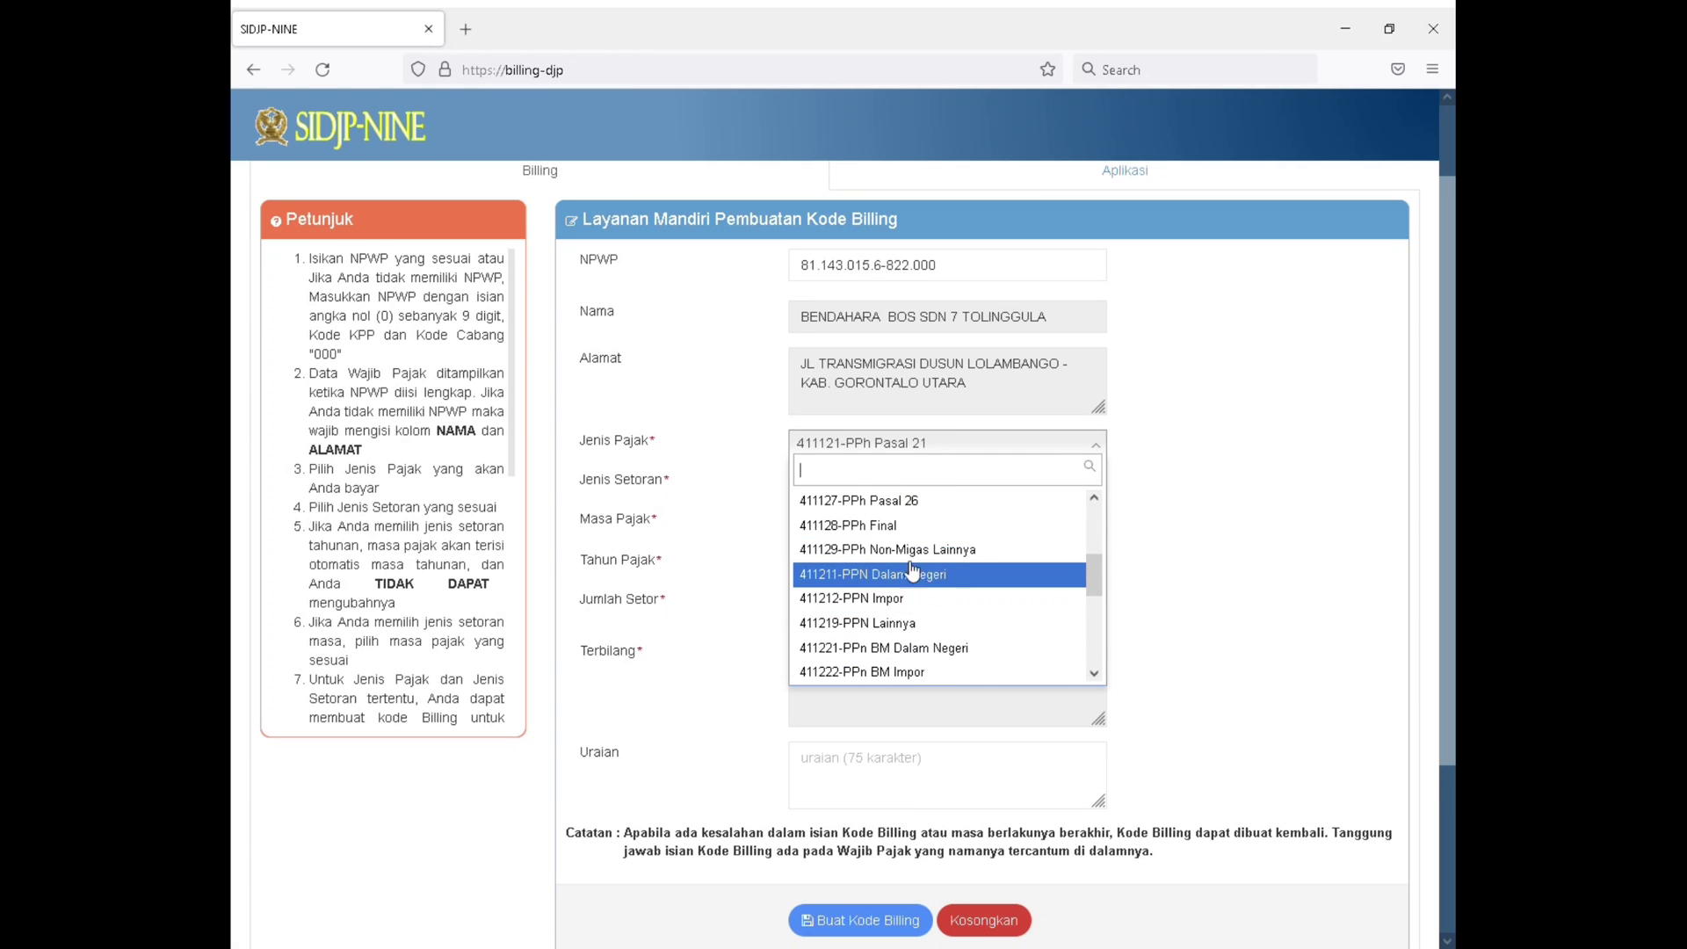
{"action": "left_click", "coordinate": [735, 449]}
Enter "pembayaran gaji induk agustus 2021" as the Uraian of the deposit
{"action": "left_click", "coordinate": [892, 776]}
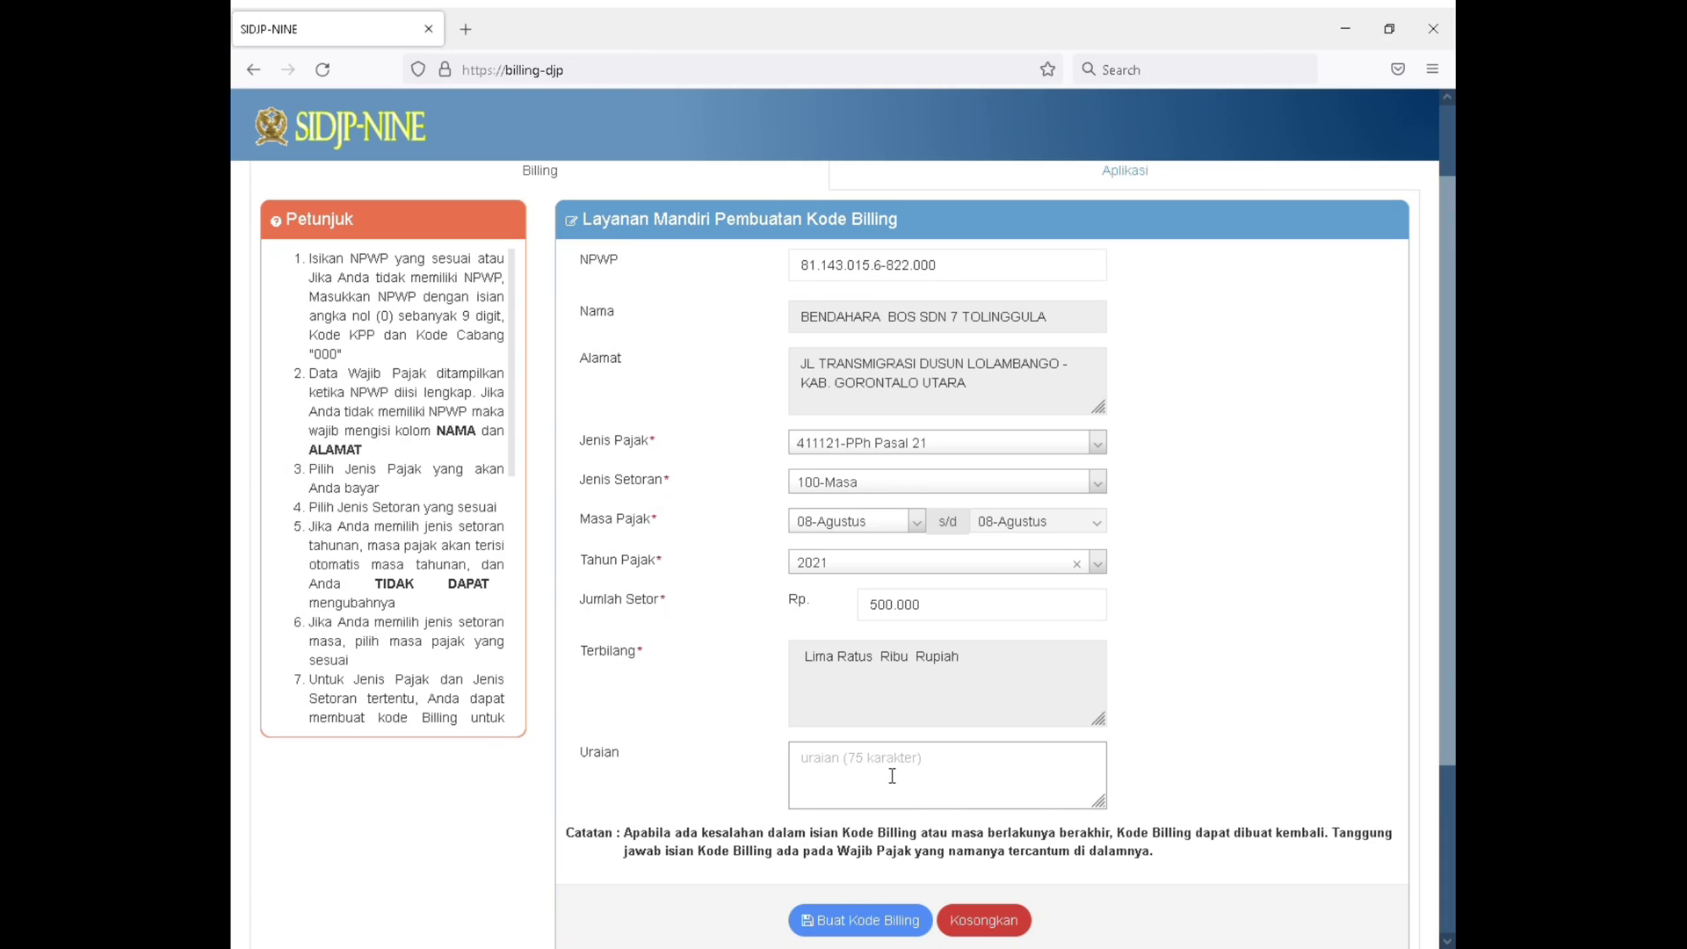
{"action": "type", "text": "pembayaran "}
{"action": "type", "text": "h"}
{"action": "type", "text": "gaji ind"}
{"action": "type", "text": "uk "}
{"action": "type", "text": "bu"}
{"action": "key", "text": "BackSpace"}
{"action": "type", "text": "agustus 2021"}
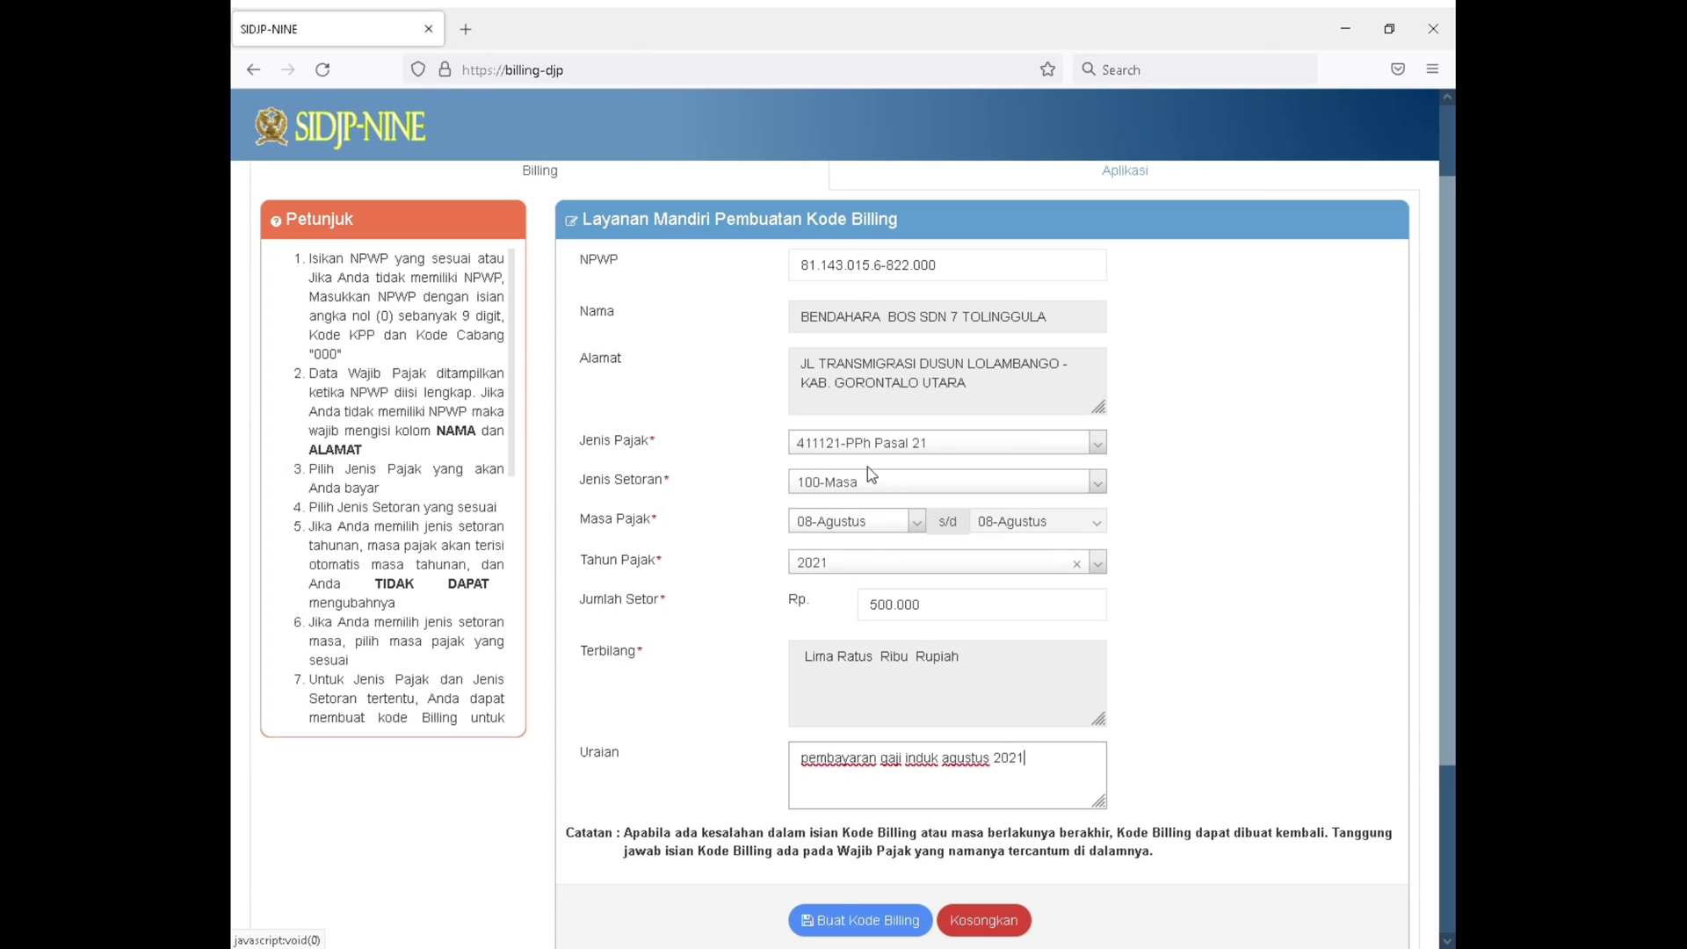
Review the form's Jenis Pajak, Jenis Setoran, Masa Pajak, Tahun Pajak and Uraian entries before creating the billing code
{"action": "left_click", "coordinate": [883, 450]}
{"action": "left_click", "coordinate": [883, 449]}
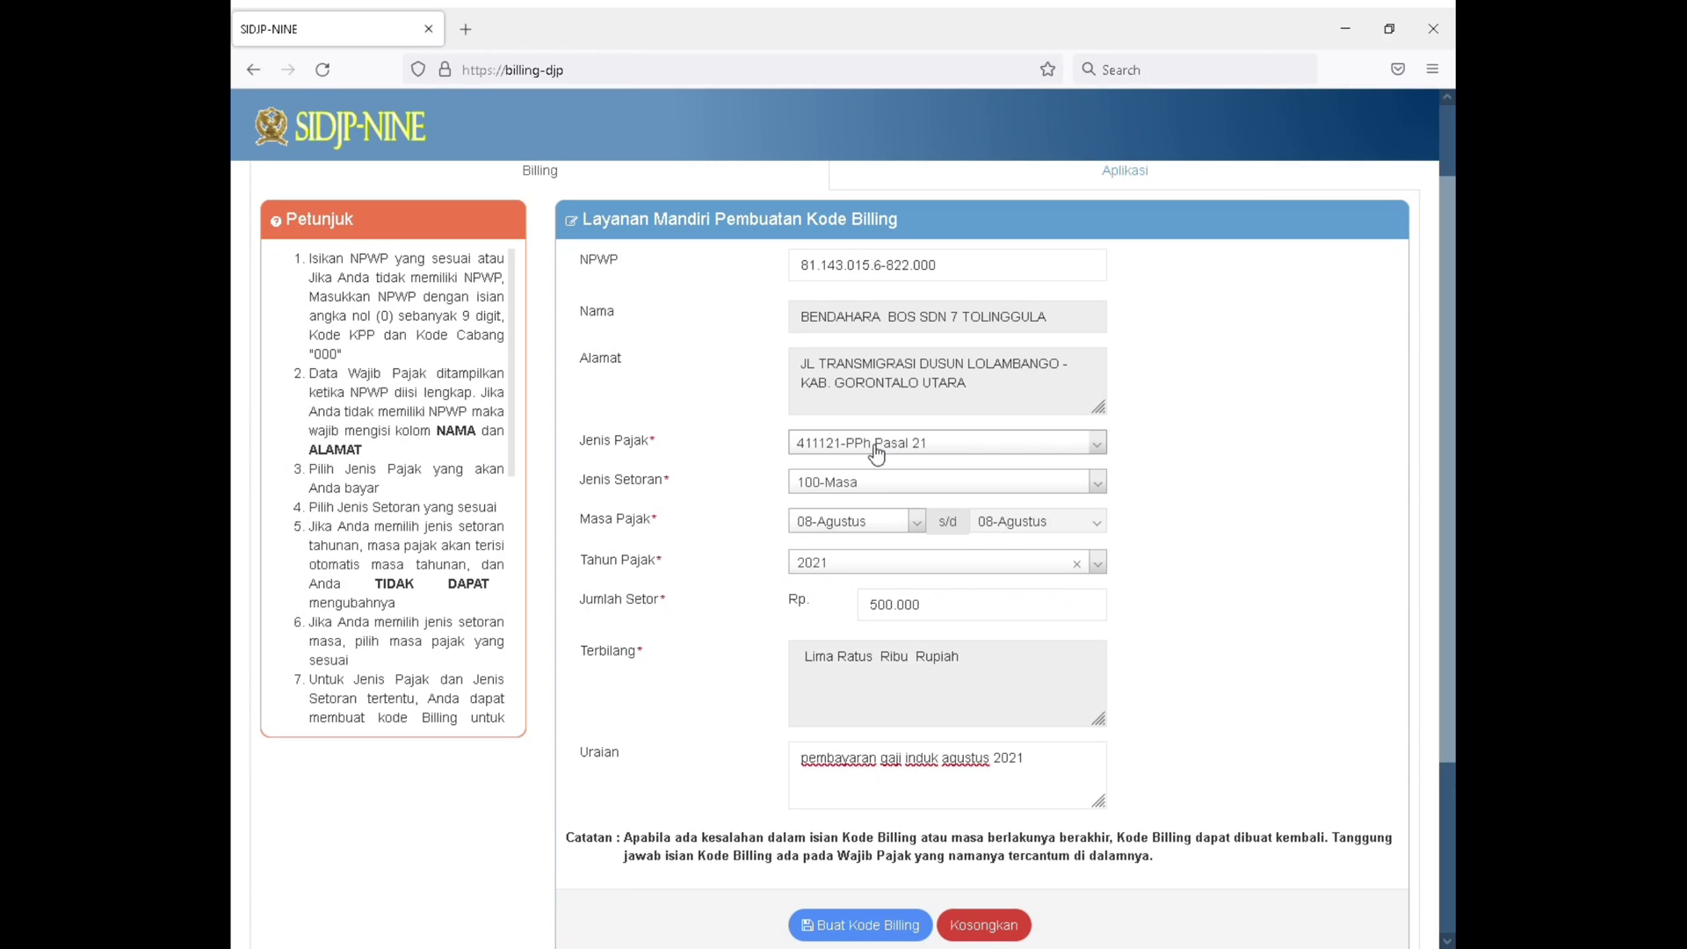
{"action": "left_click", "coordinate": [876, 486]}
{"action": "left_click", "coordinate": [871, 484]}
{"action": "left_click", "coordinate": [866, 486]}
{"action": "left_click", "coordinate": [866, 486]}
{"action": "left_click", "coordinate": [867, 524]}
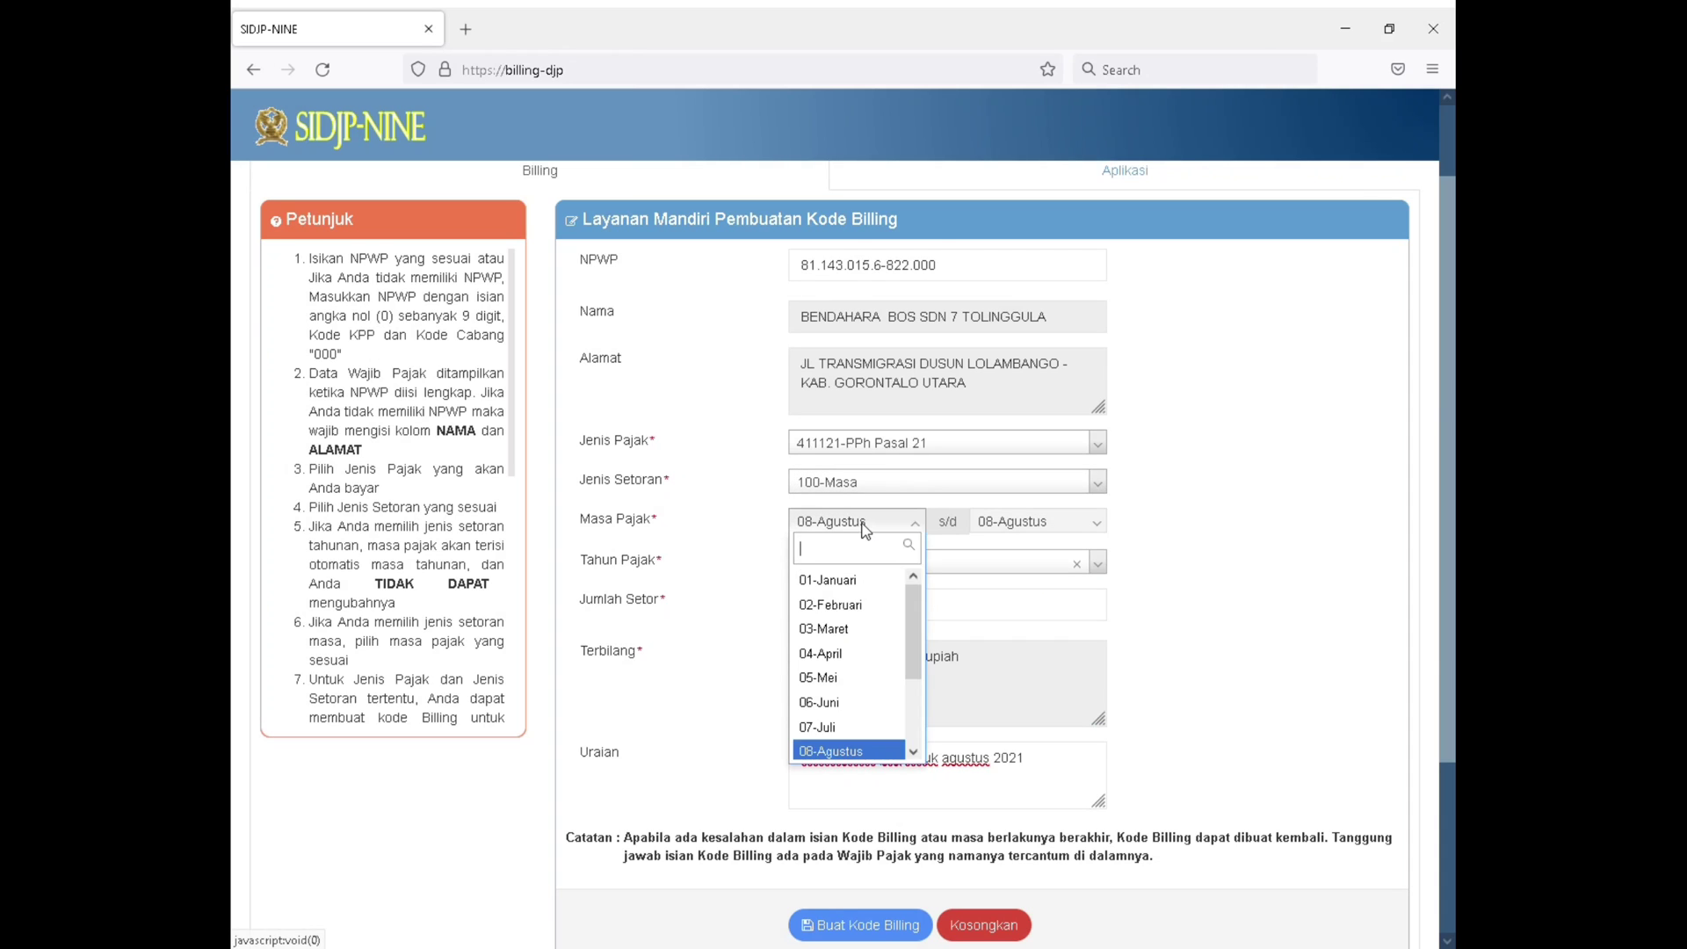
{"action": "left_click", "coordinate": [867, 525]}
{"action": "left_click", "coordinate": [875, 567]}
{"action": "left_click", "coordinate": [872, 567]}
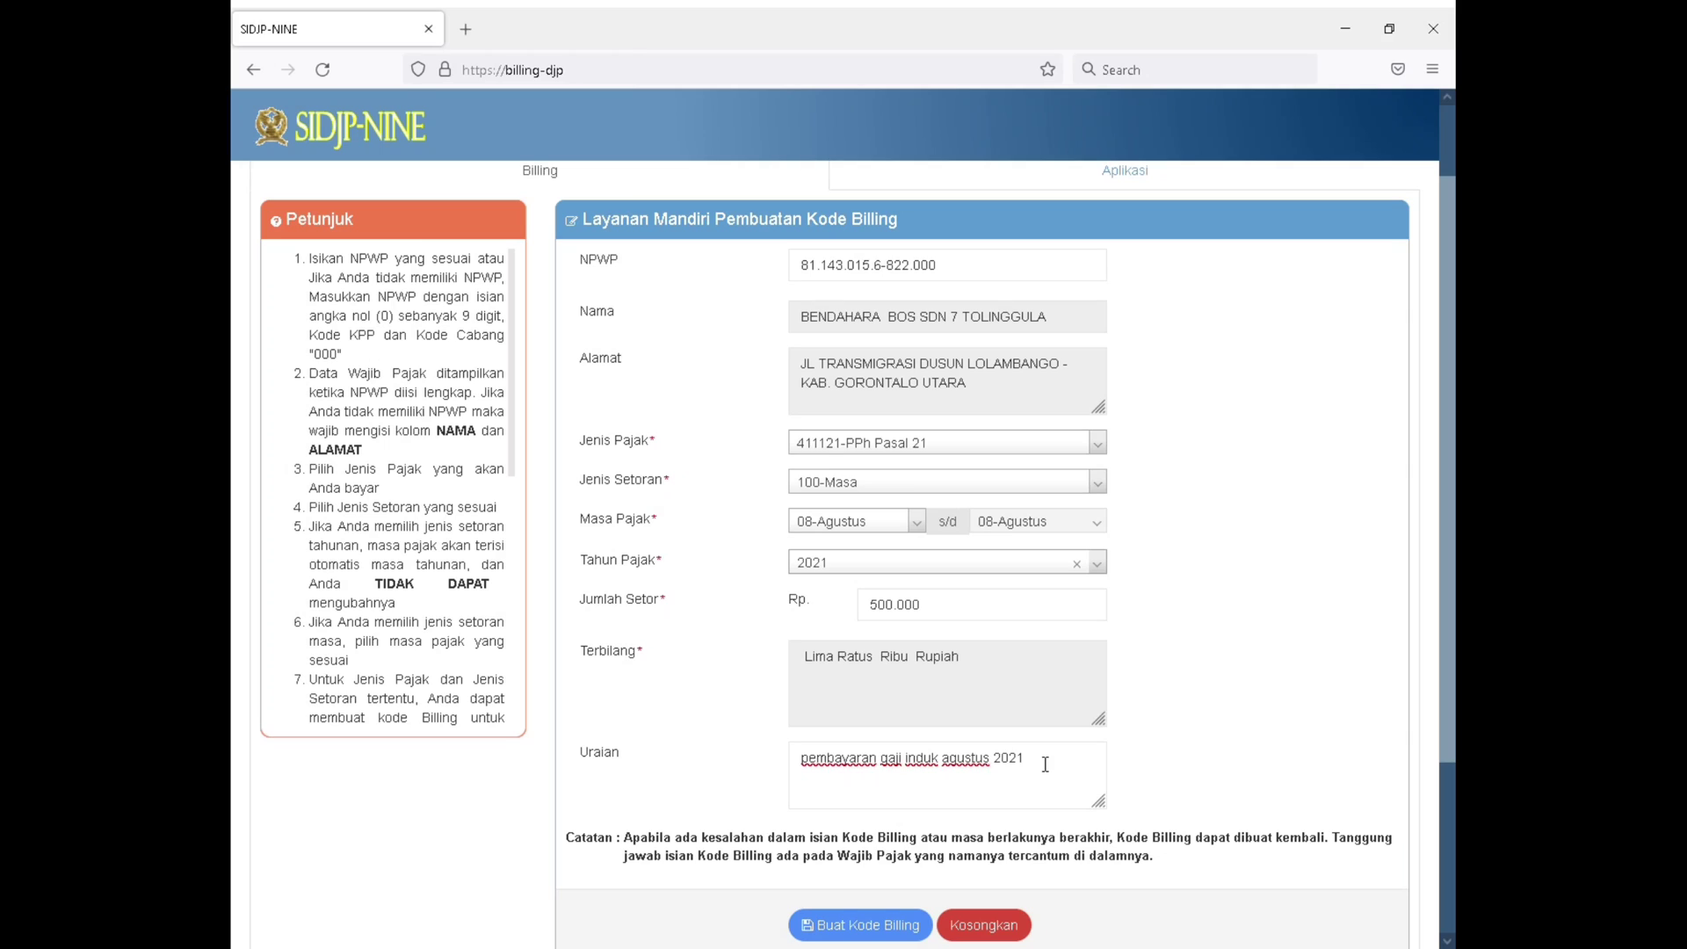
{"action": "left_click_drag", "start_coordinate": [1023, 766], "coordinate": [798, 783]}
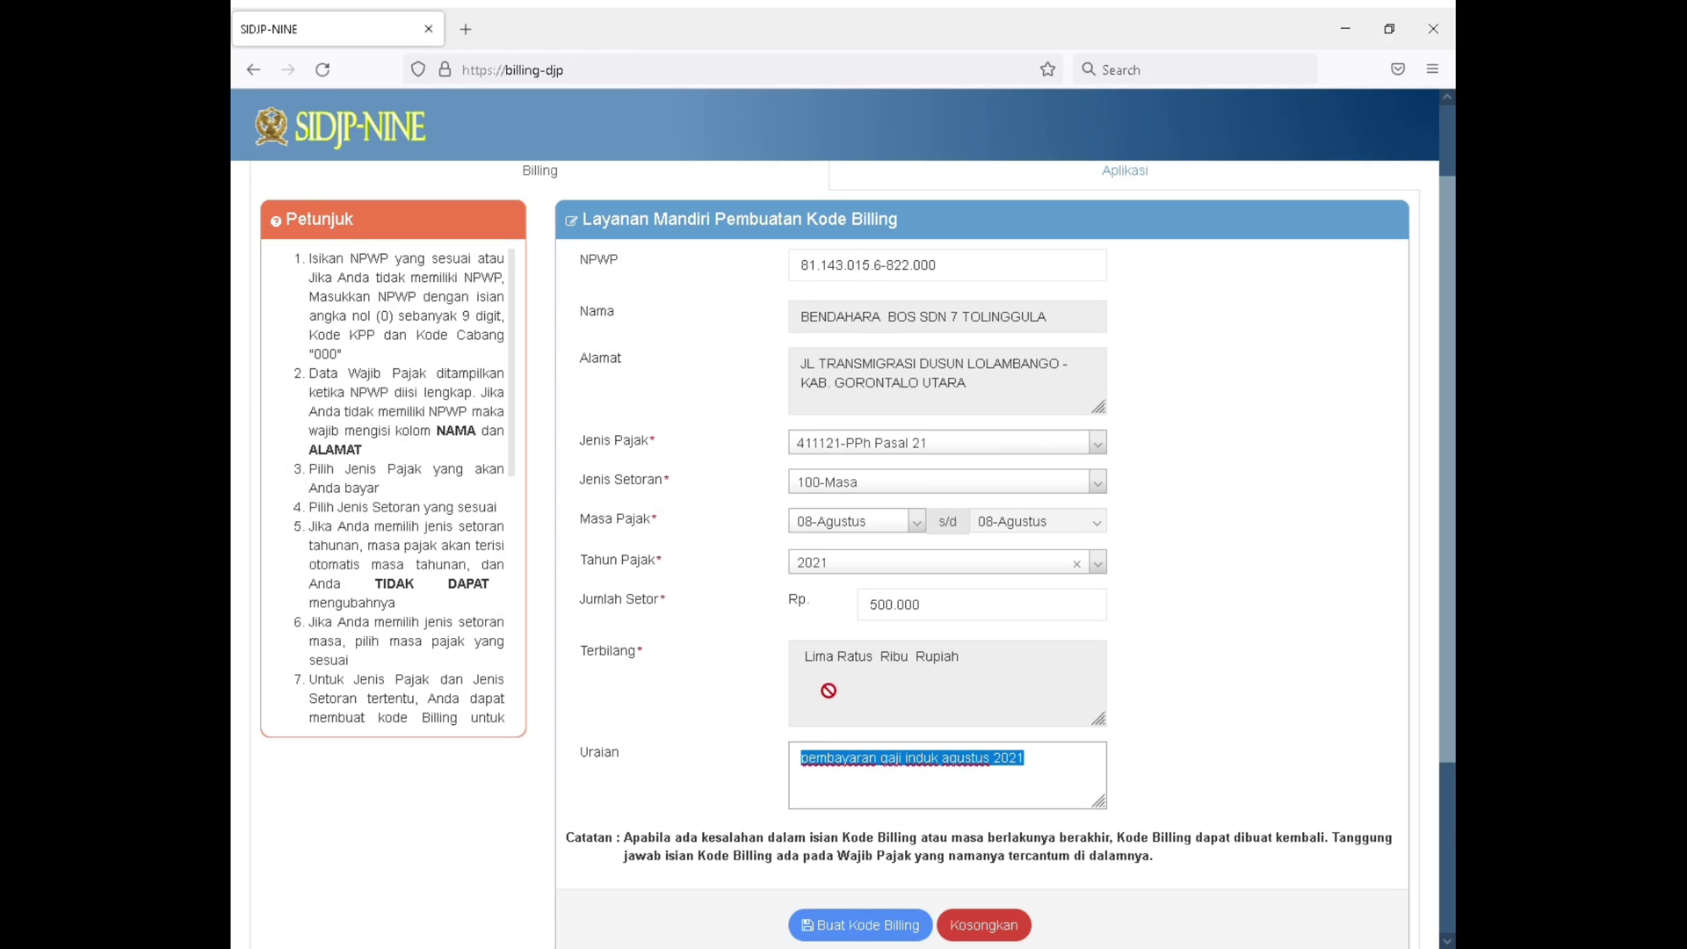
Start creating the billing code from the completed form and refresh the Kode Keamanan image
{"action": "scroll", "coordinate": [831, 675], "scroll_direction": "down", "scroll_amount": 2}
{"action": "left_click", "coordinate": [947, 694]}
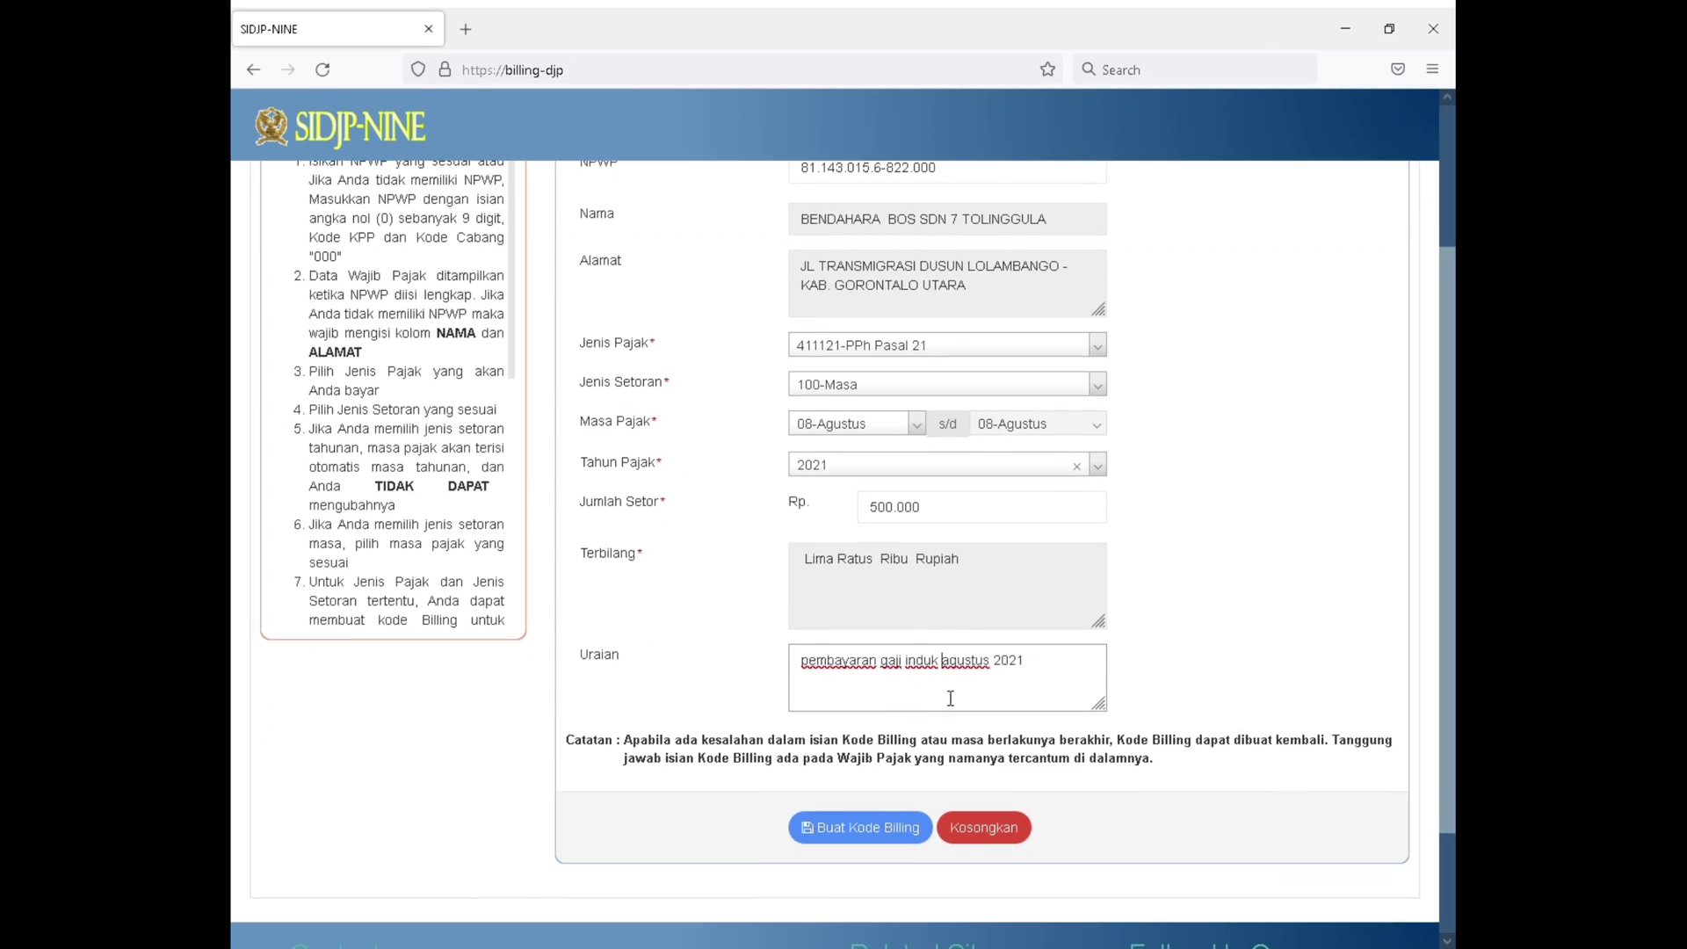
{"action": "left_click", "coordinate": [878, 827]}
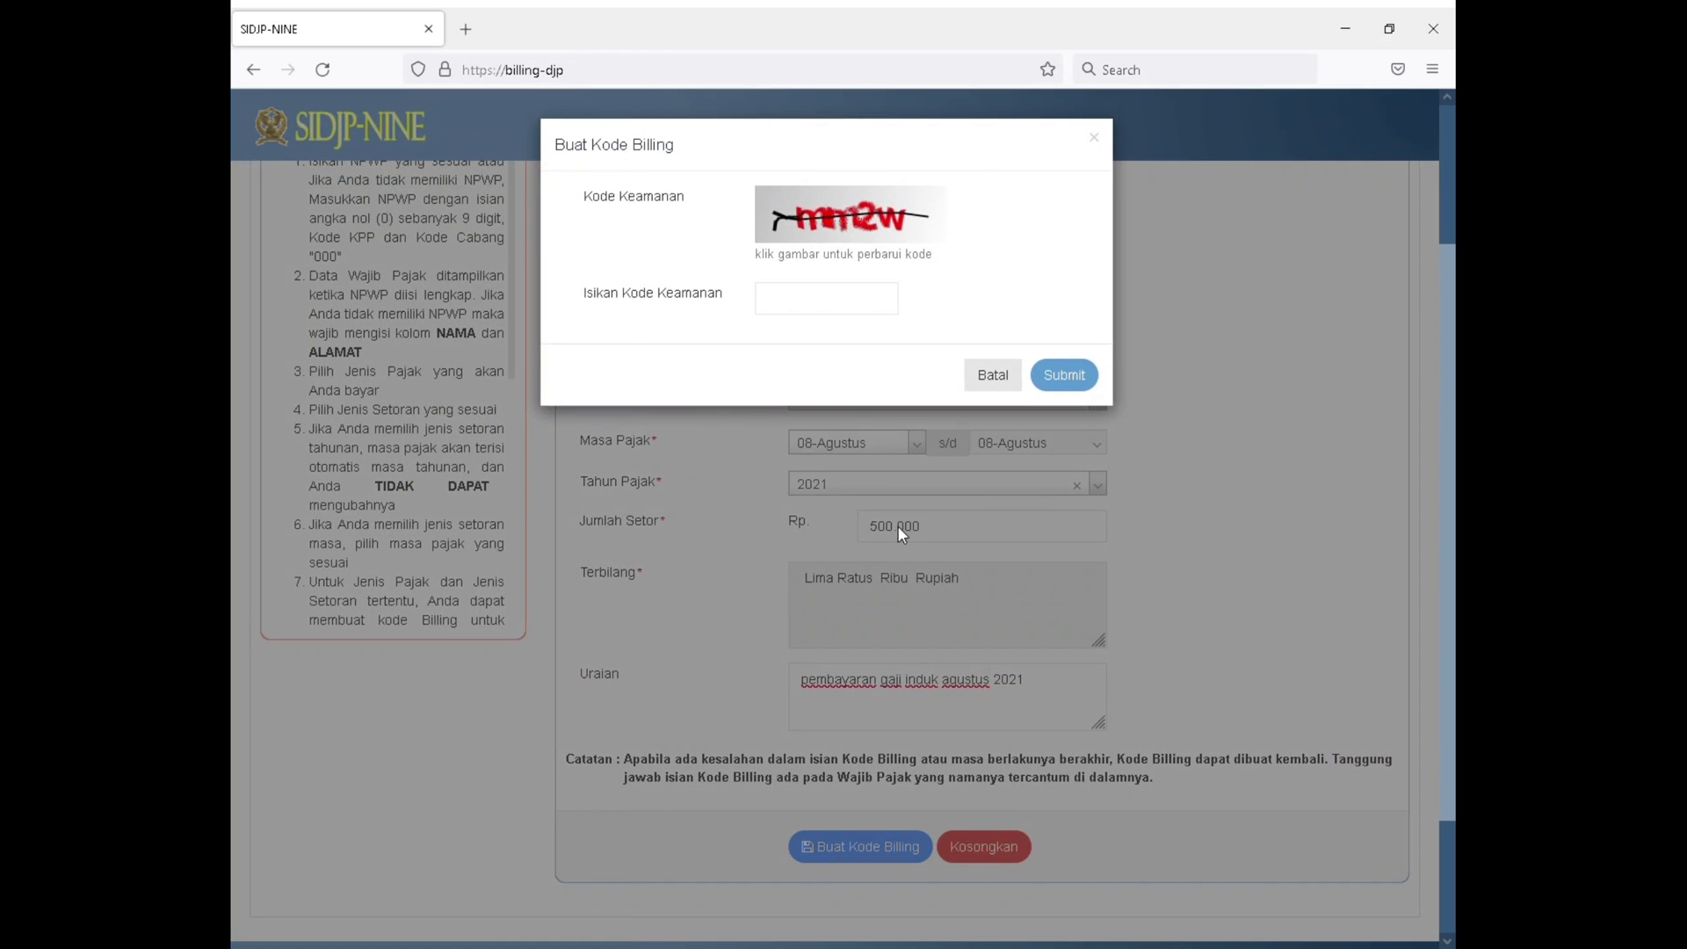
{"action": "left_click", "coordinate": [800, 313]}
{"action": "left_click", "coordinate": [864, 225]}
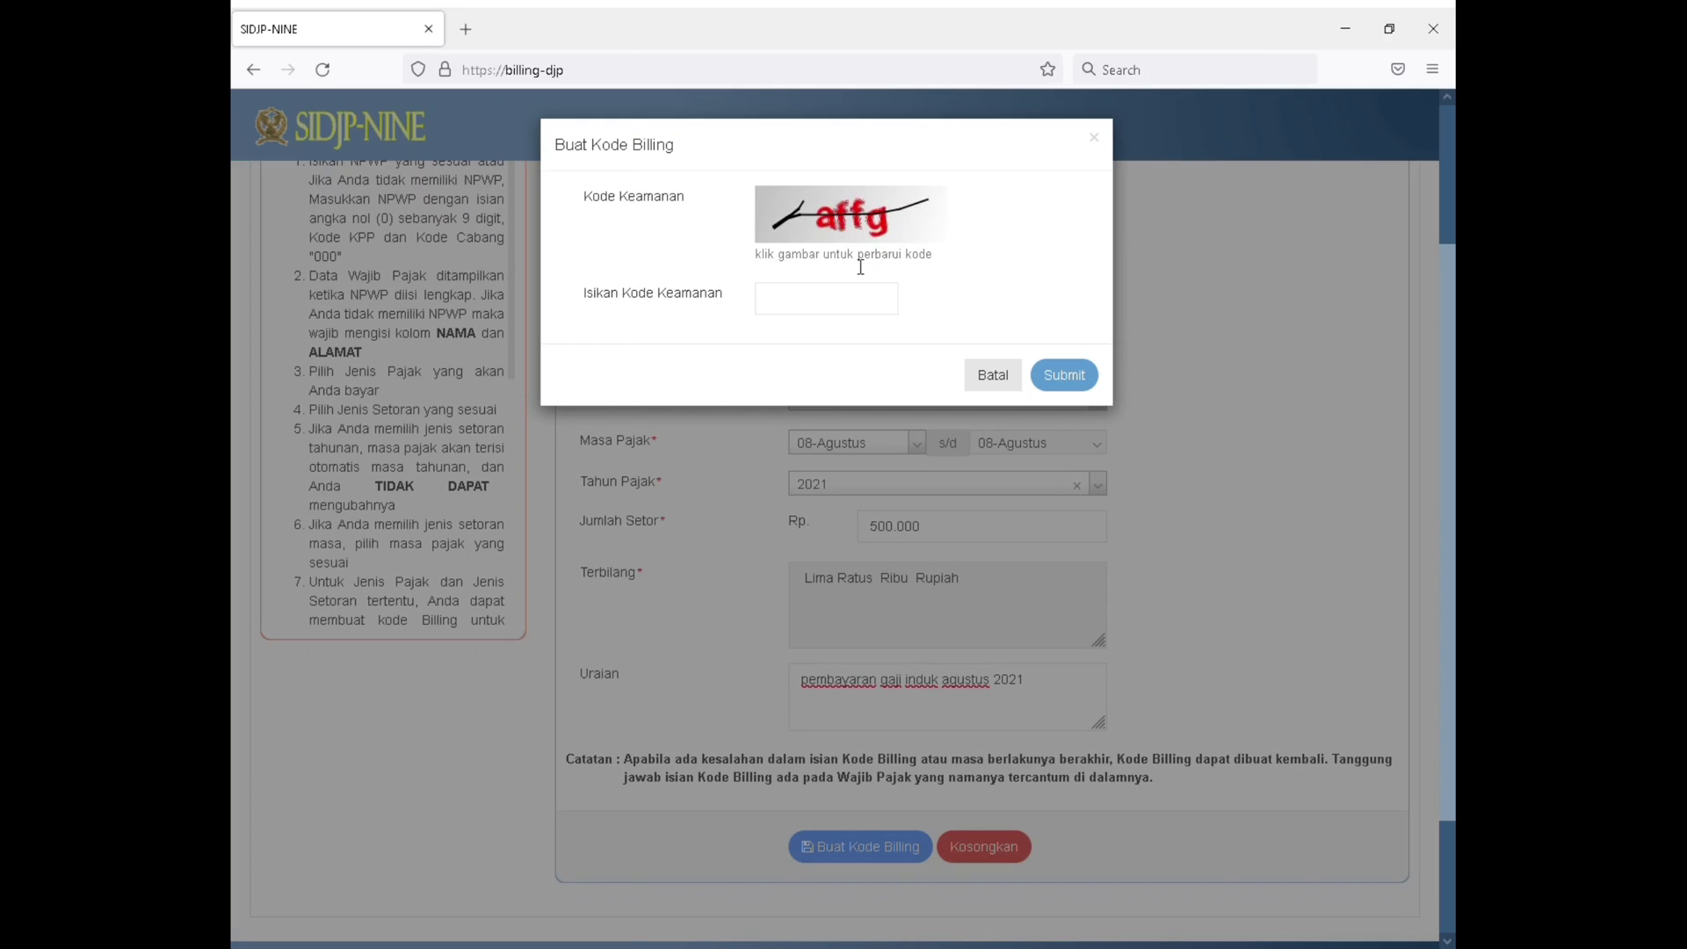
Enter the security code shown in the Kode Keamanan image and submit the billing code request
{"action": "left_click", "coordinate": [835, 308]}
{"action": "type", "text": "affg"}
{"action": "left_click", "coordinate": [1066, 378]}
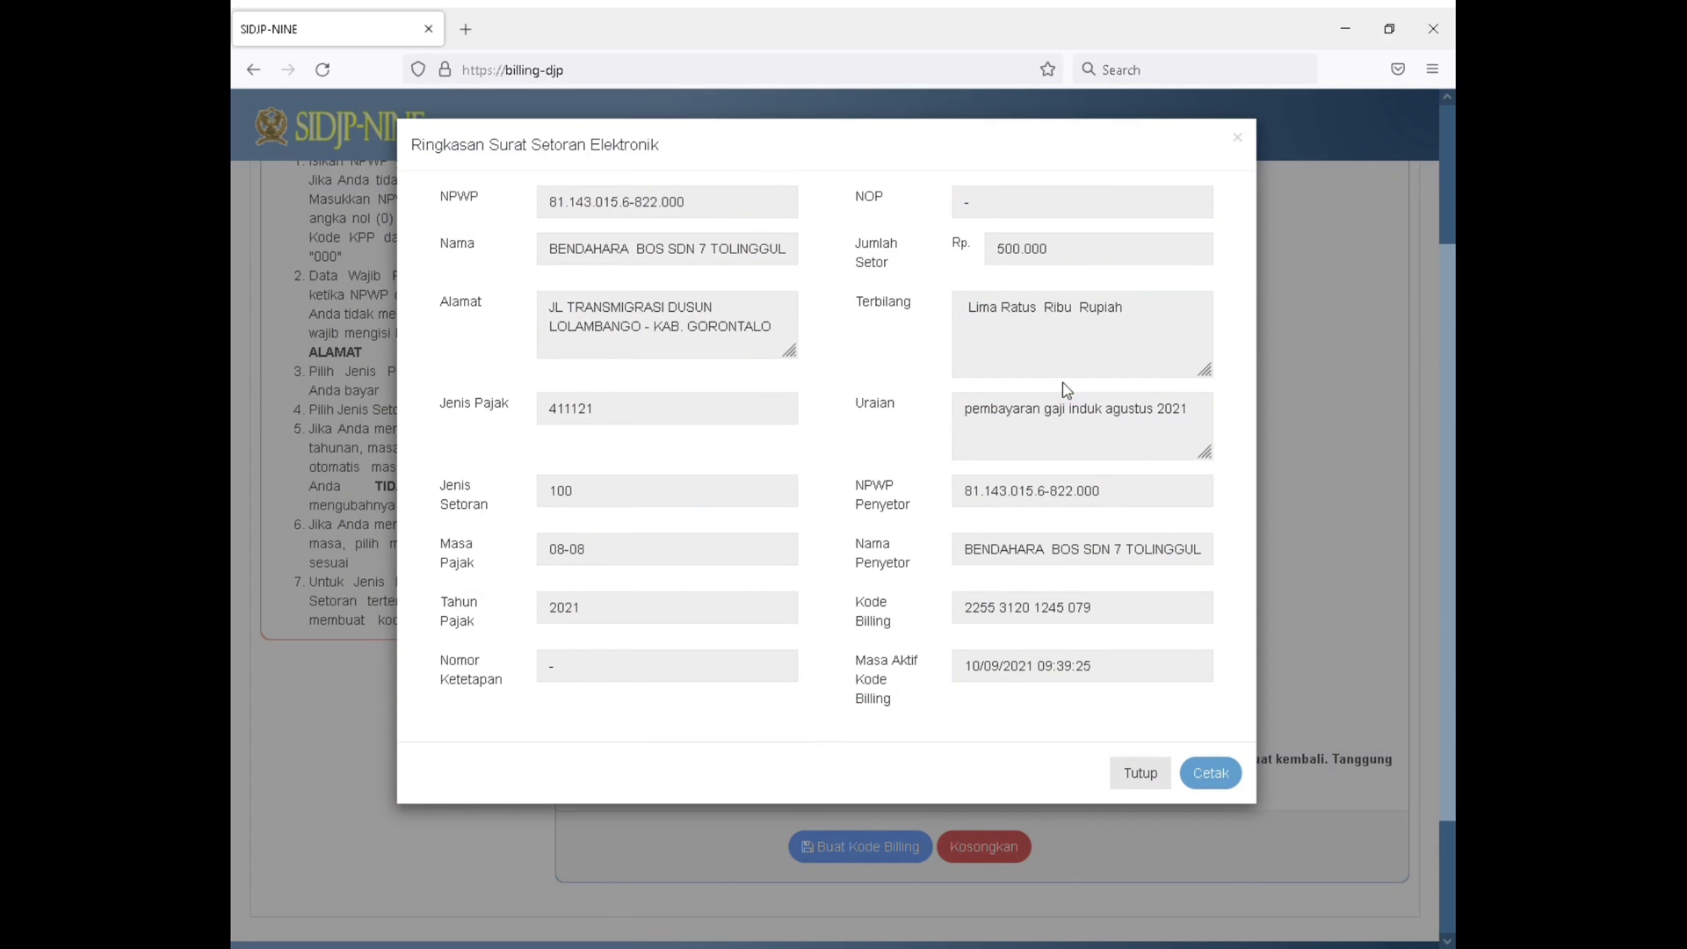
Request the billing code printout from the deposit summary, open the blocked pop-up and look through the PDF
{"action": "left_click", "coordinate": [1218, 774]}
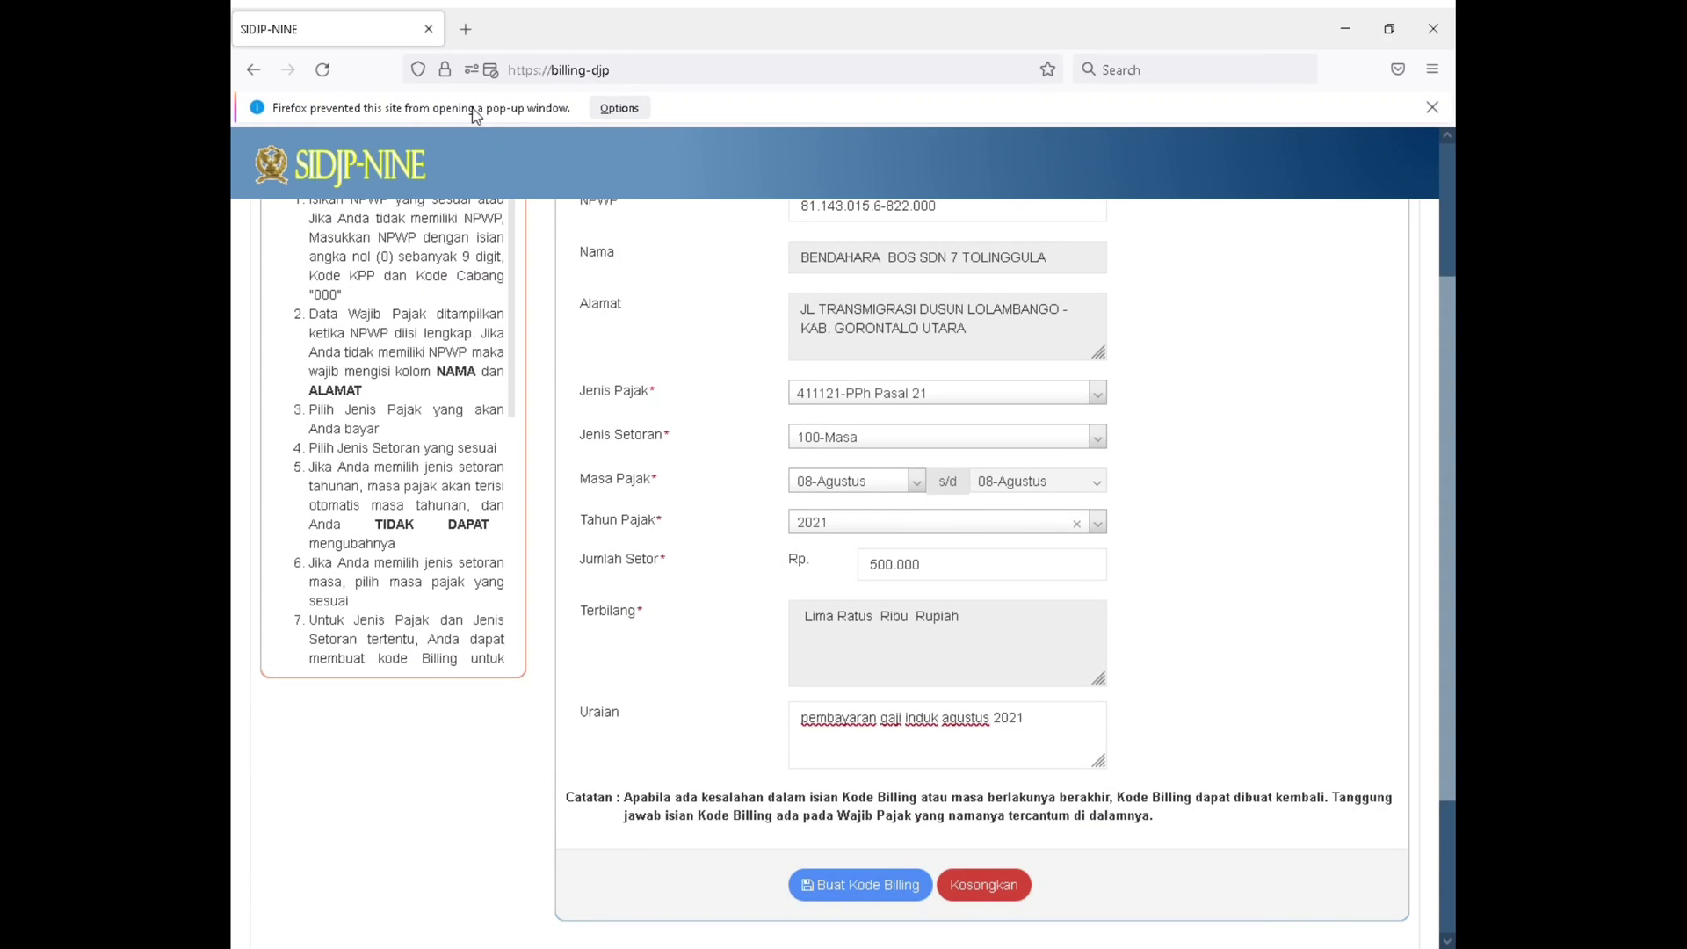
{"action": "left_click", "coordinate": [624, 106]}
{"action": "left_click", "coordinate": [650, 136]}
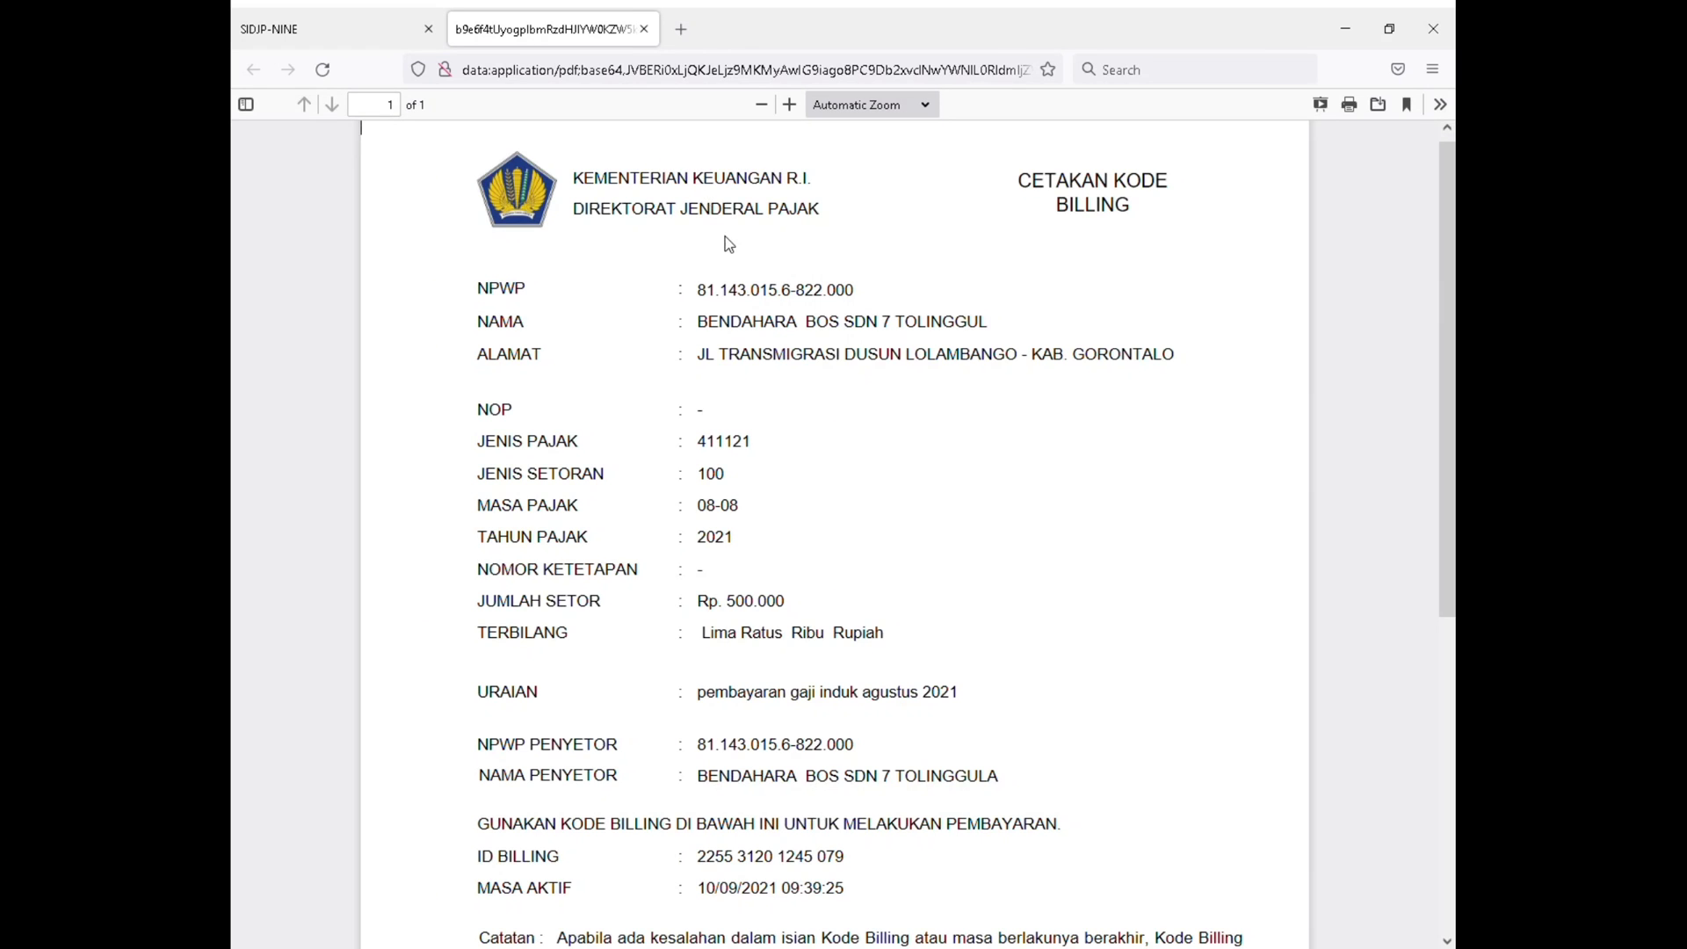
{"action": "scroll", "coordinate": [736, 261], "scroll_direction": "down", "scroll_amount": 6}
{"action": "scroll", "coordinate": [729, 268], "scroll_direction": "up", "scroll_amount": 6}
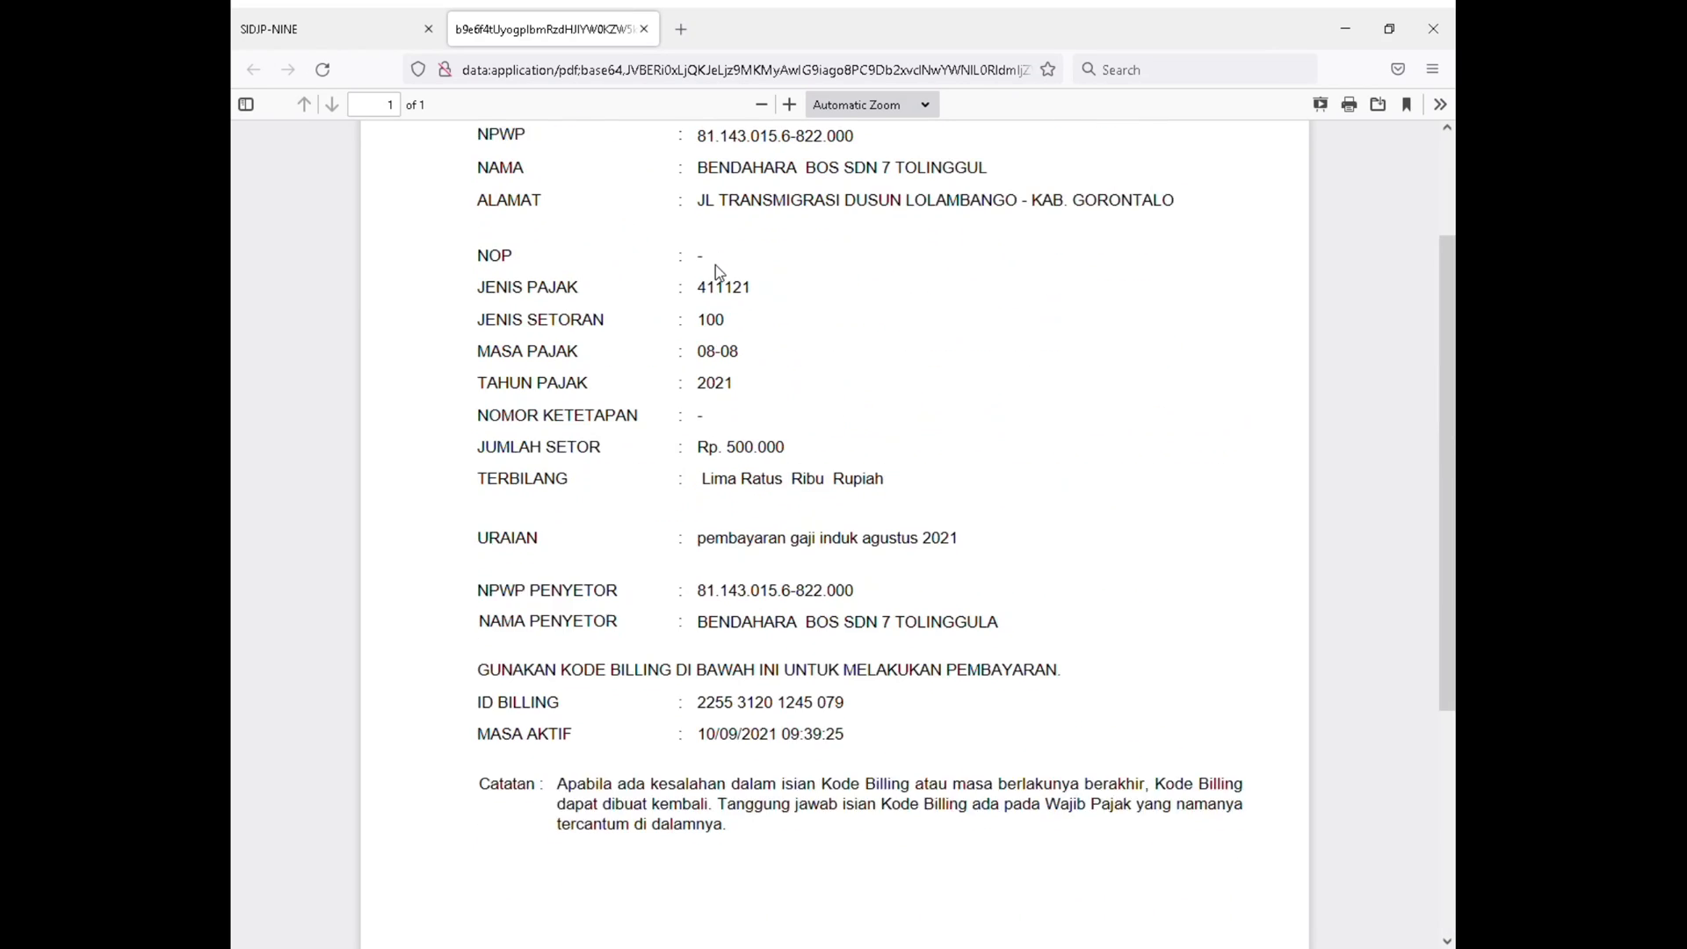
Preview the print settings for the billing code PDF, cancel printing and close the PDF
{"action": "left_click", "coordinate": [1348, 109]}
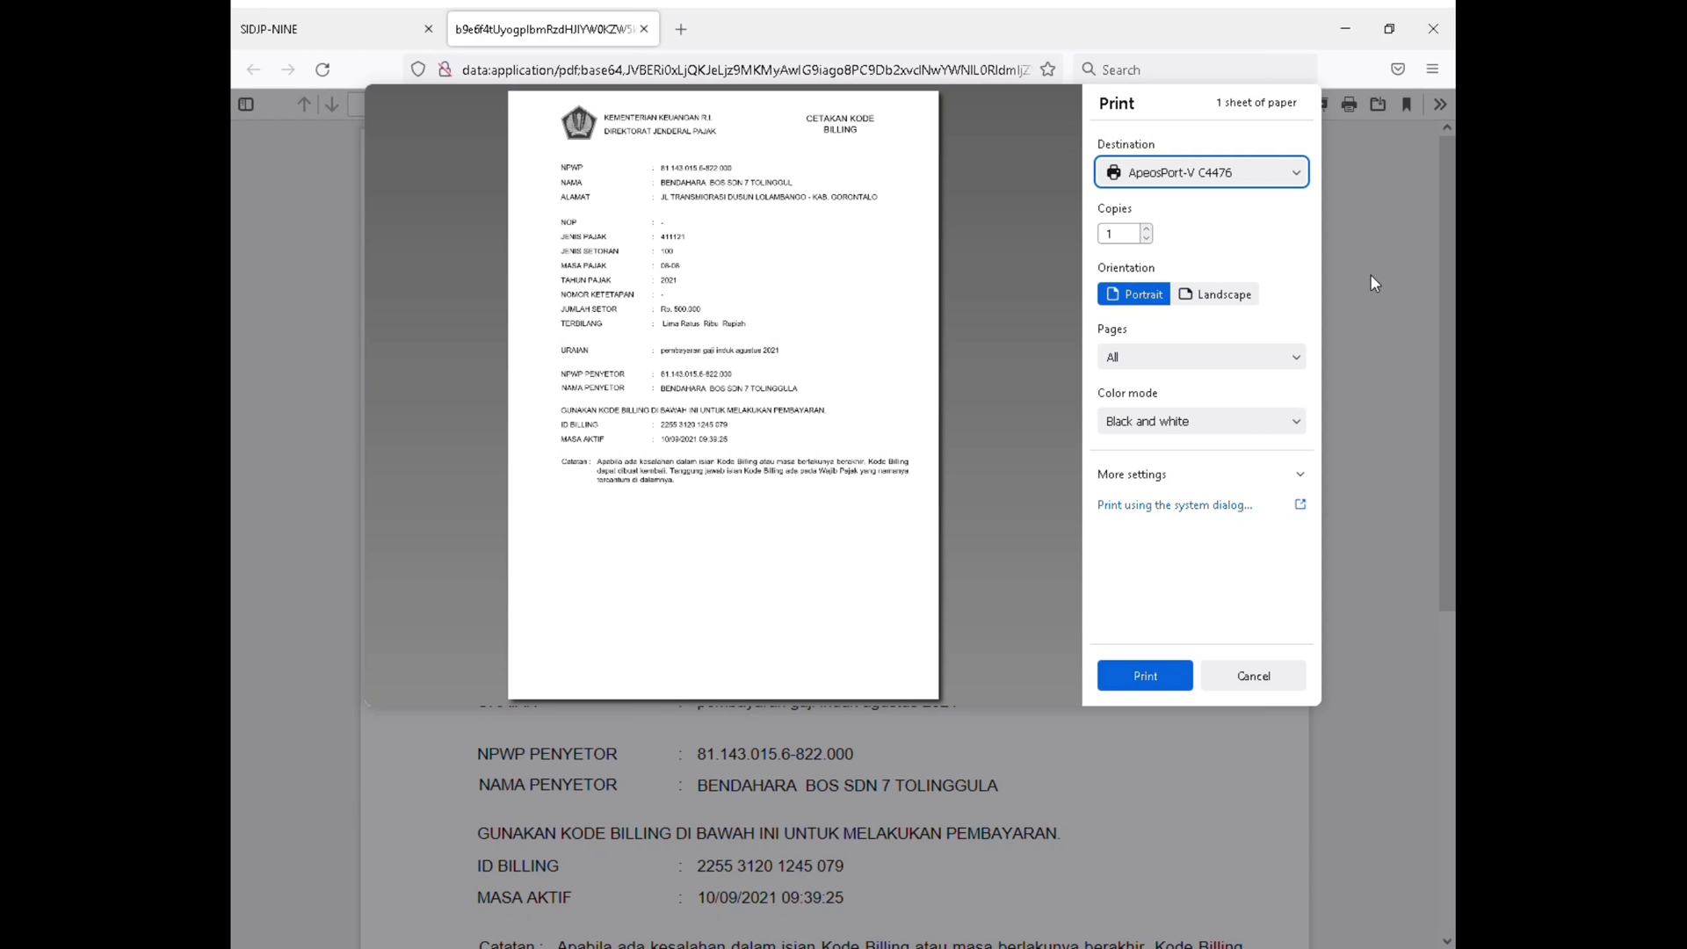
{"action": "left_click", "coordinate": [1252, 679]}
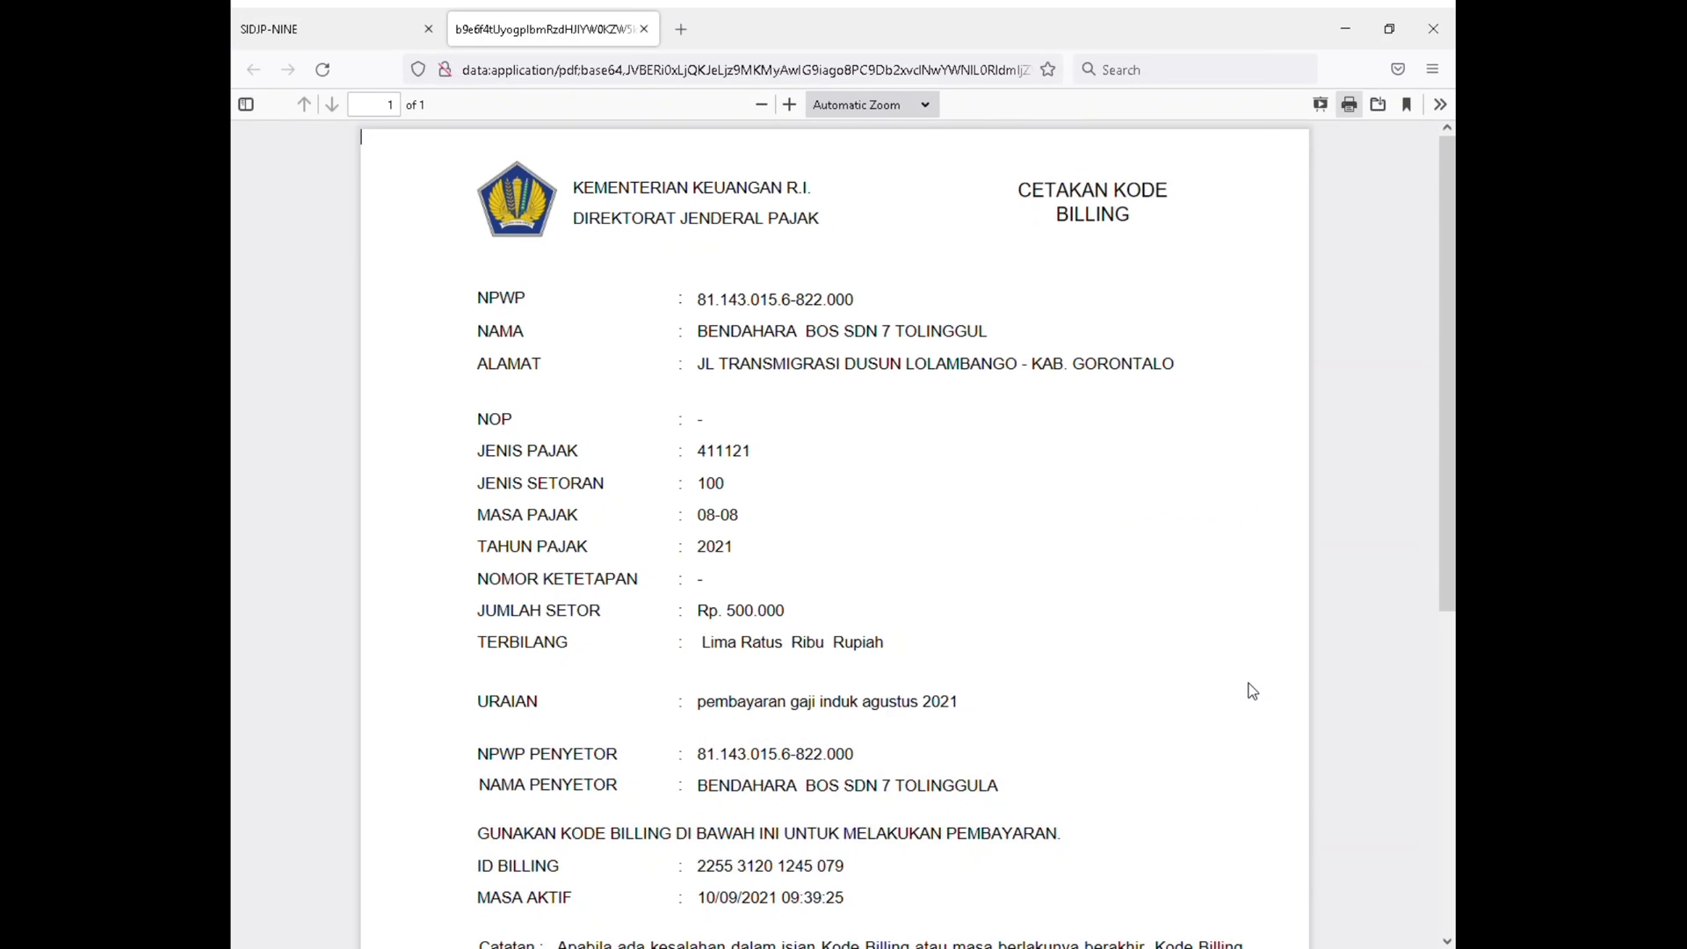
{"action": "left_click", "coordinate": [644, 29]}
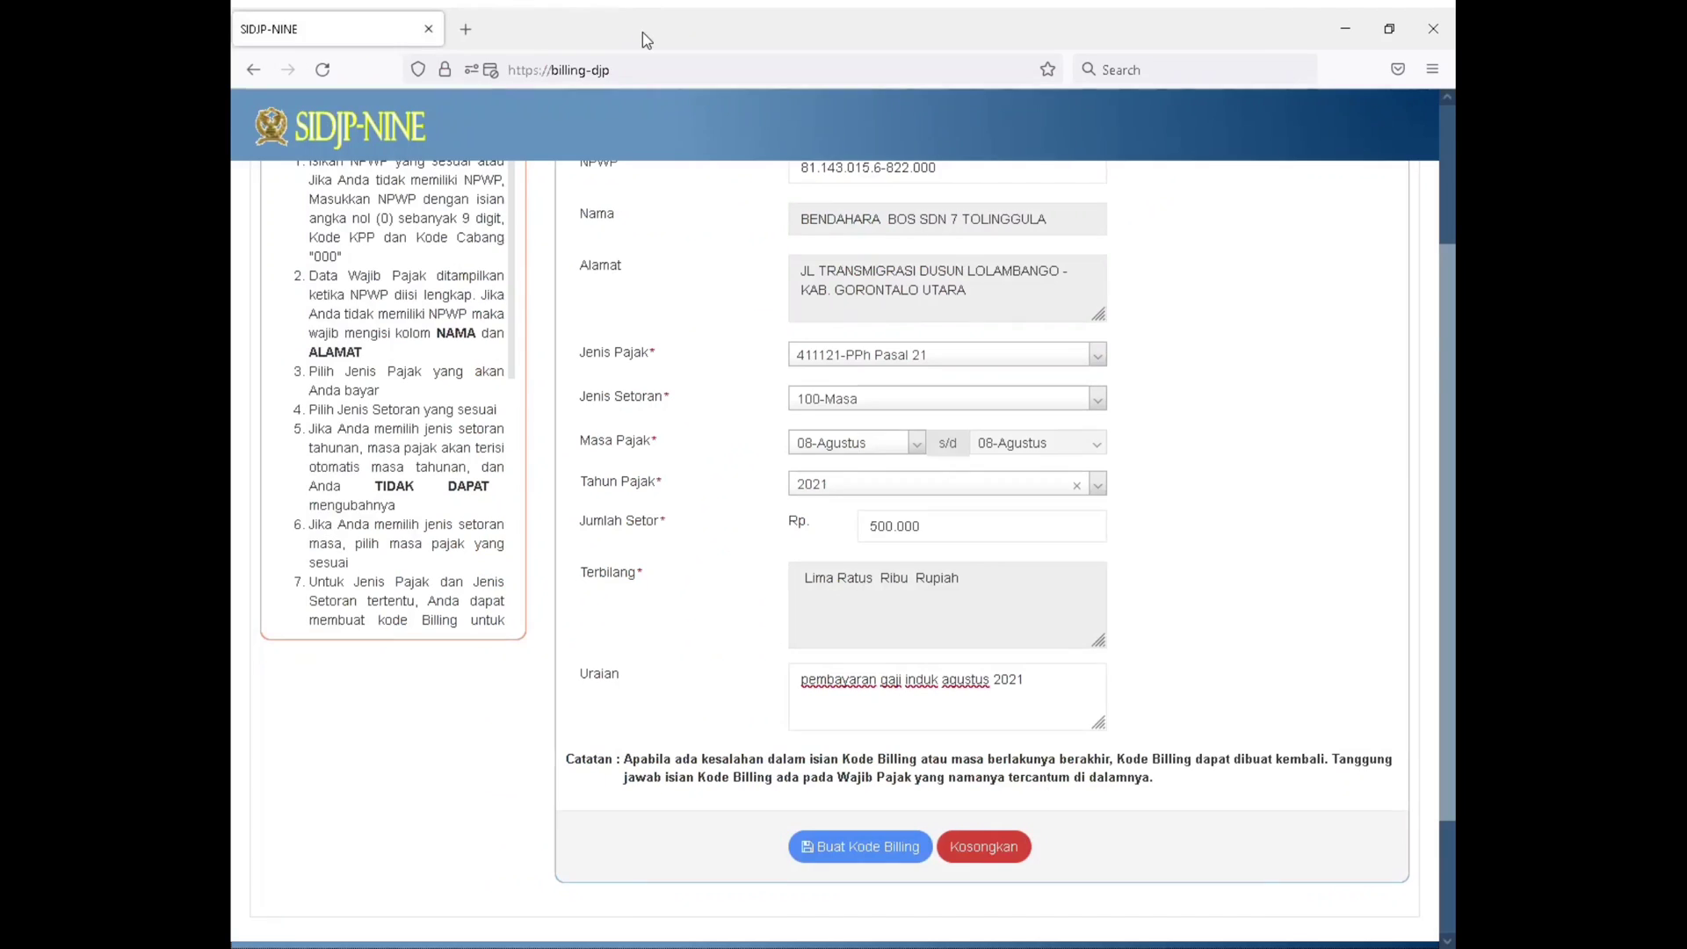
Change the Jenis Pajak to 411122-PPh Pasal 22 on the billing form
{"action": "scroll", "coordinate": [819, 412], "scroll_direction": "up", "scroll_amount": 3}
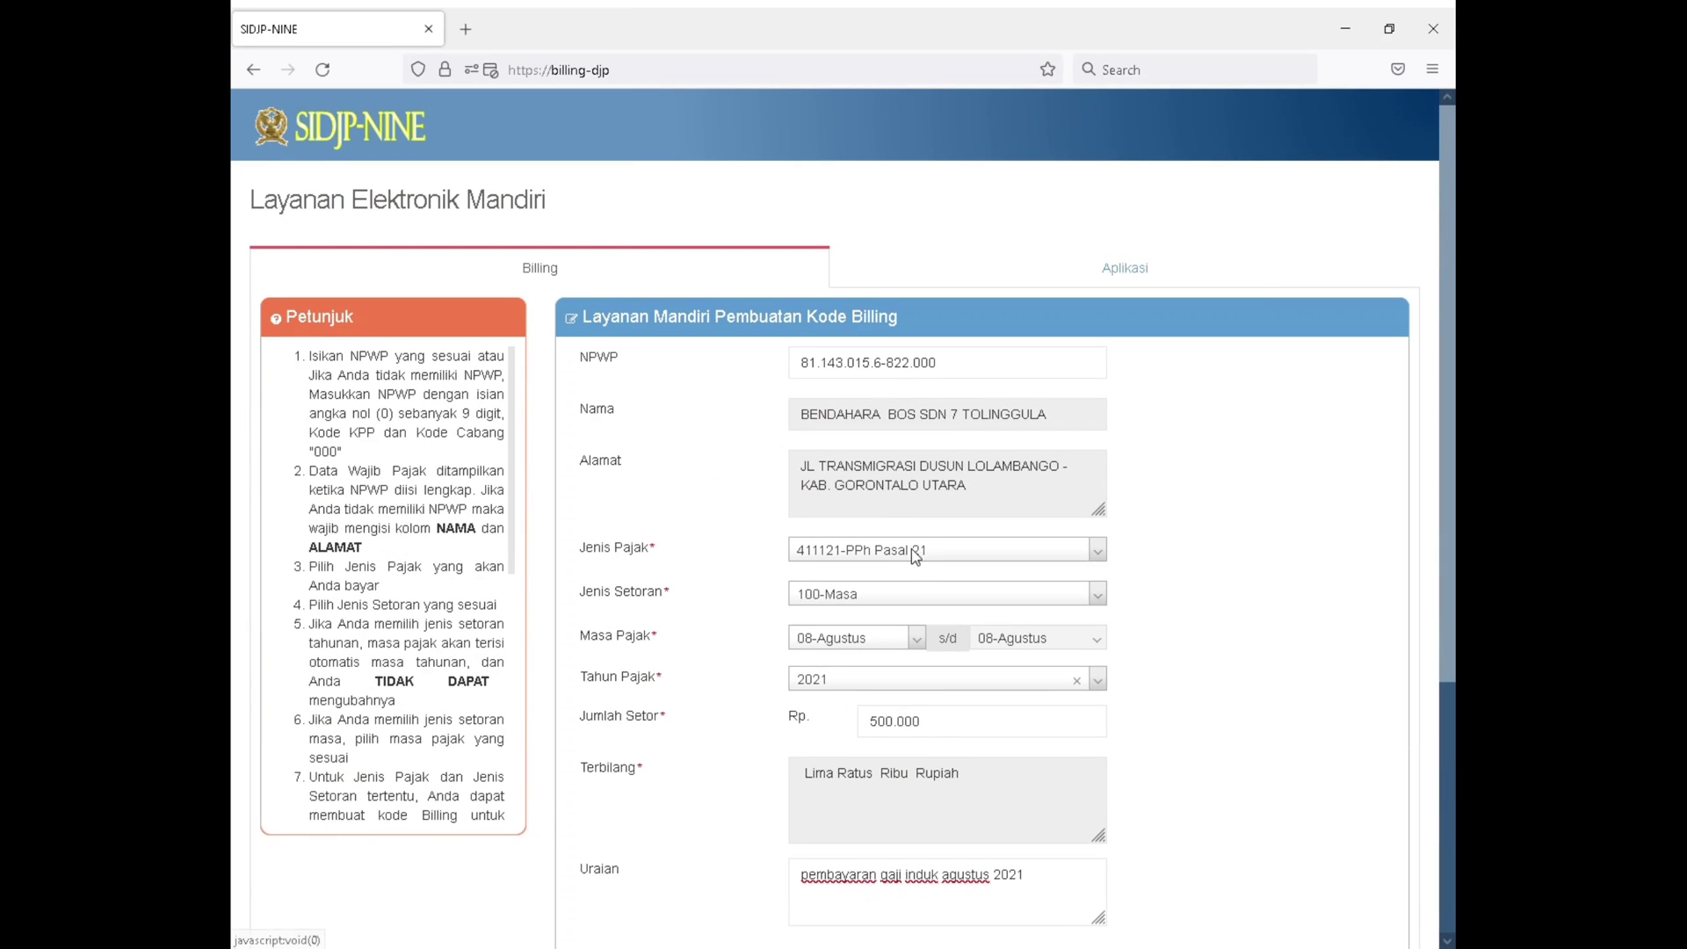
{"action": "left_click", "coordinate": [909, 549]}
{"action": "left_click", "coordinate": [901, 707]}
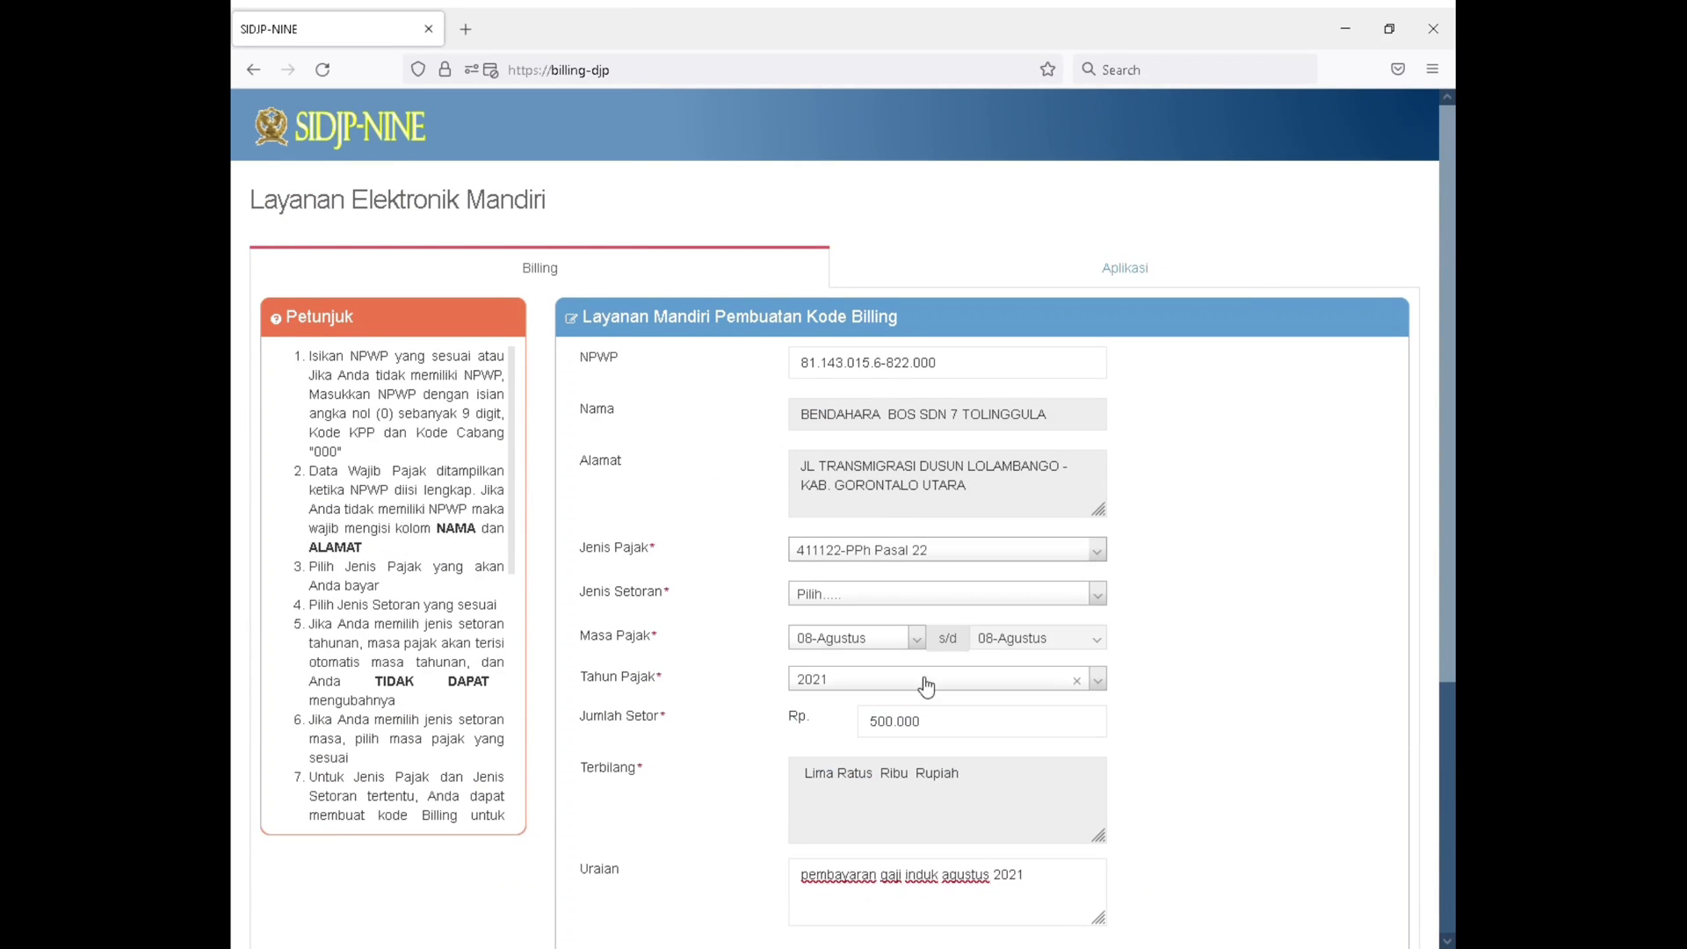
Review the deposit types offered for PPh Pasal 22 and set Jenis Setoran to 910-Pemungutan oleh Bendaharawan APBN
{"action": "scroll", "coordinate": [1147, 525], "scroll_direction": "down", "scroll_amount": 1}
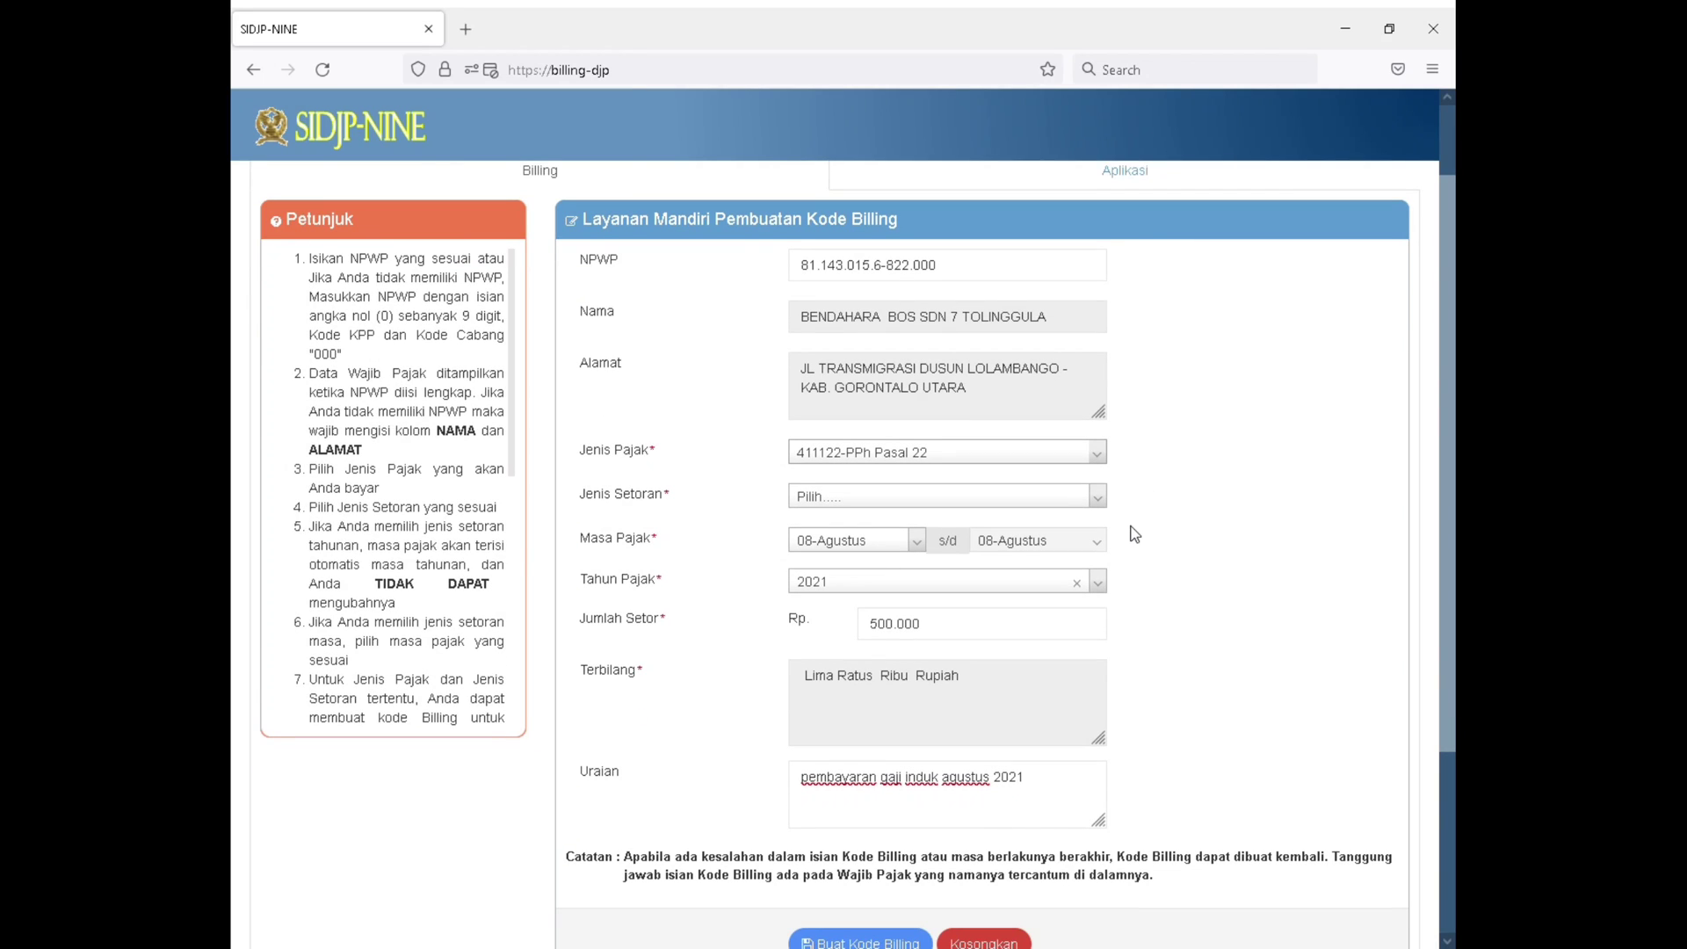
{"action": "left_click", "coordinate": [1059, 506]}
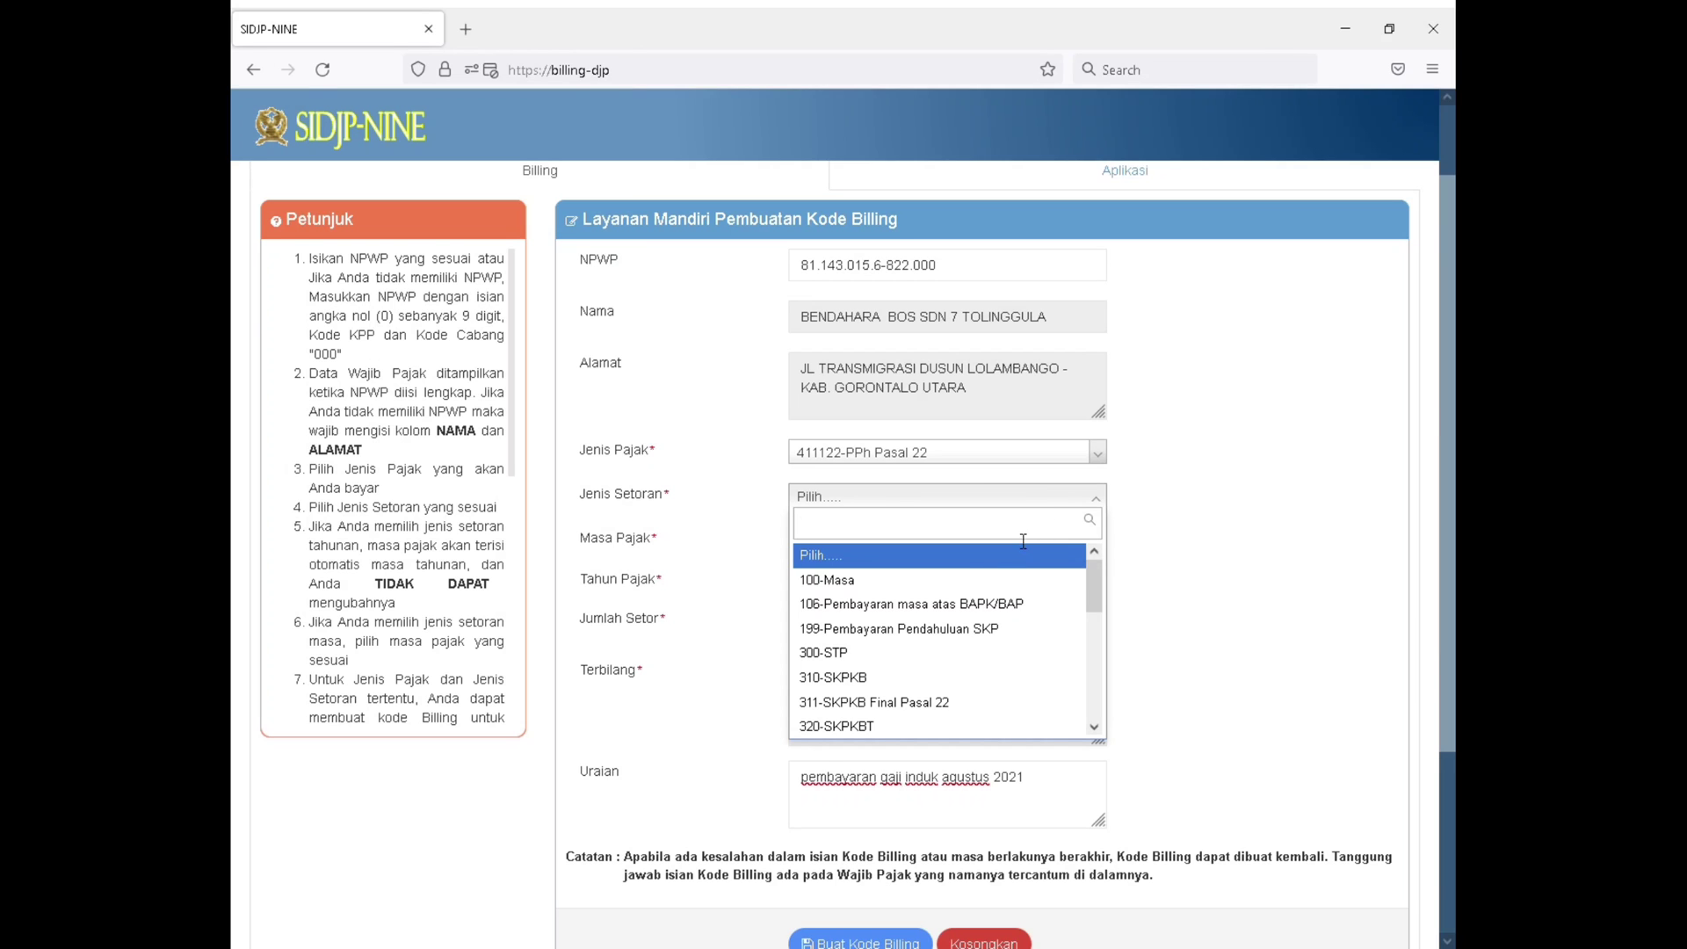
{"action": "scroll", "coordinate": [970, 606], "scroll_direction": "down", "scroll_amount": 3}
{"action": "scroll", "coordinate": [968, 611], "scroll_direction": "down", "scroll_amount": 5}
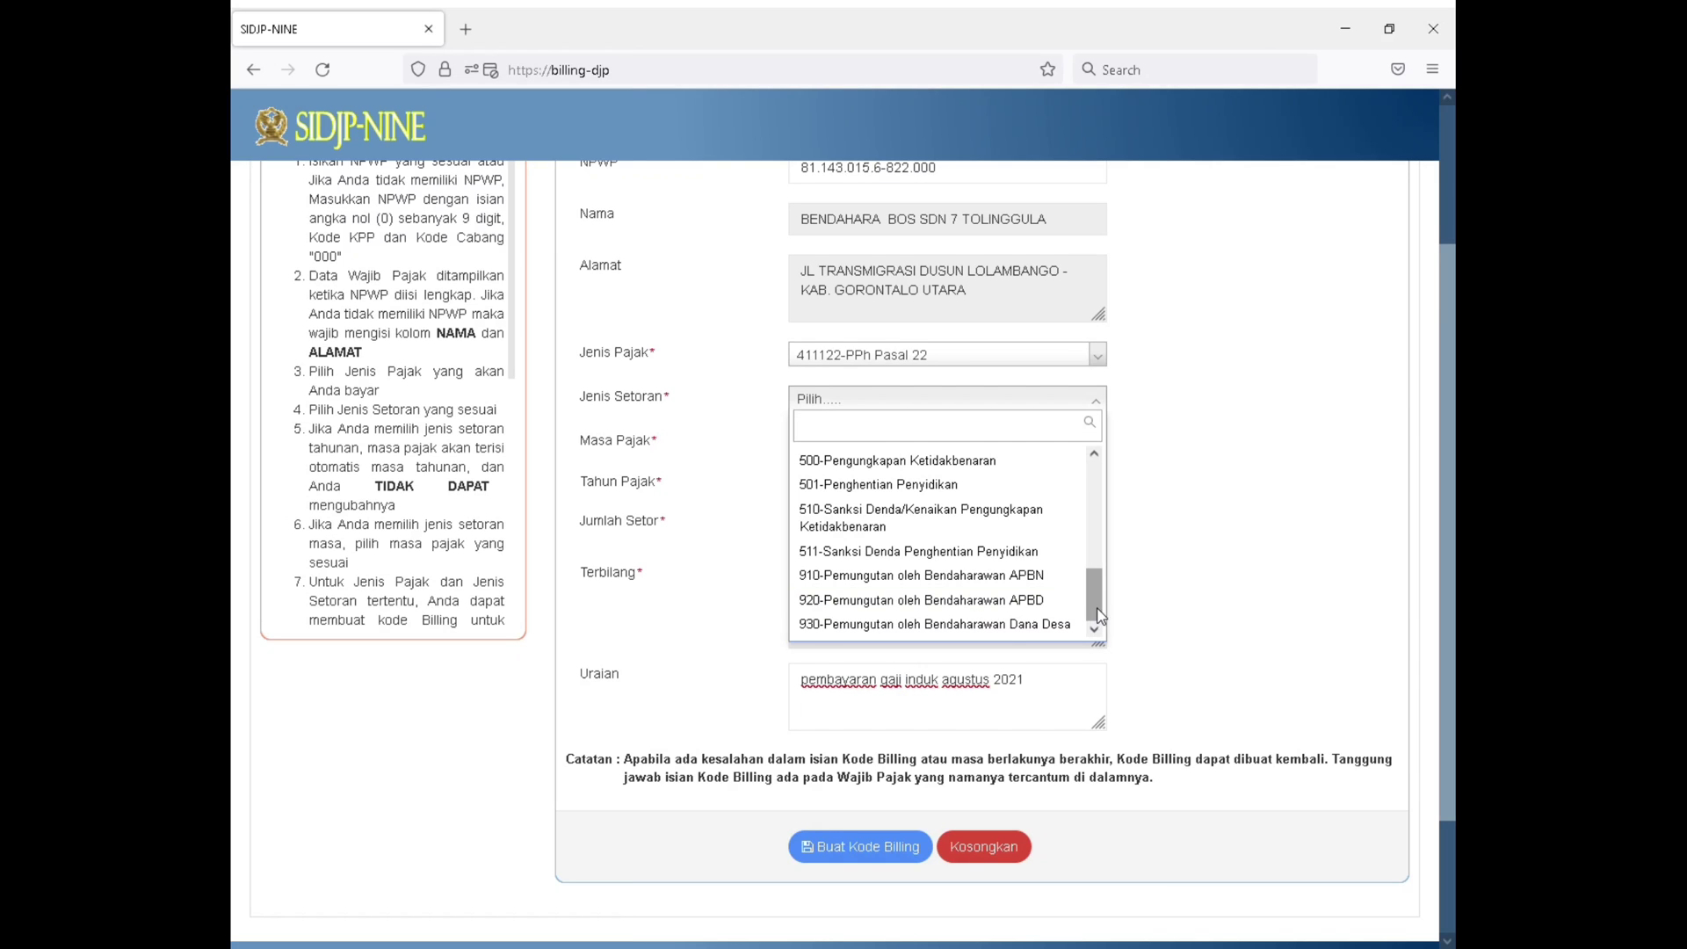
{"action": "scroll", "coordinate": [981, 545], "scroll_direction": "up", "scroll_amount": 5}
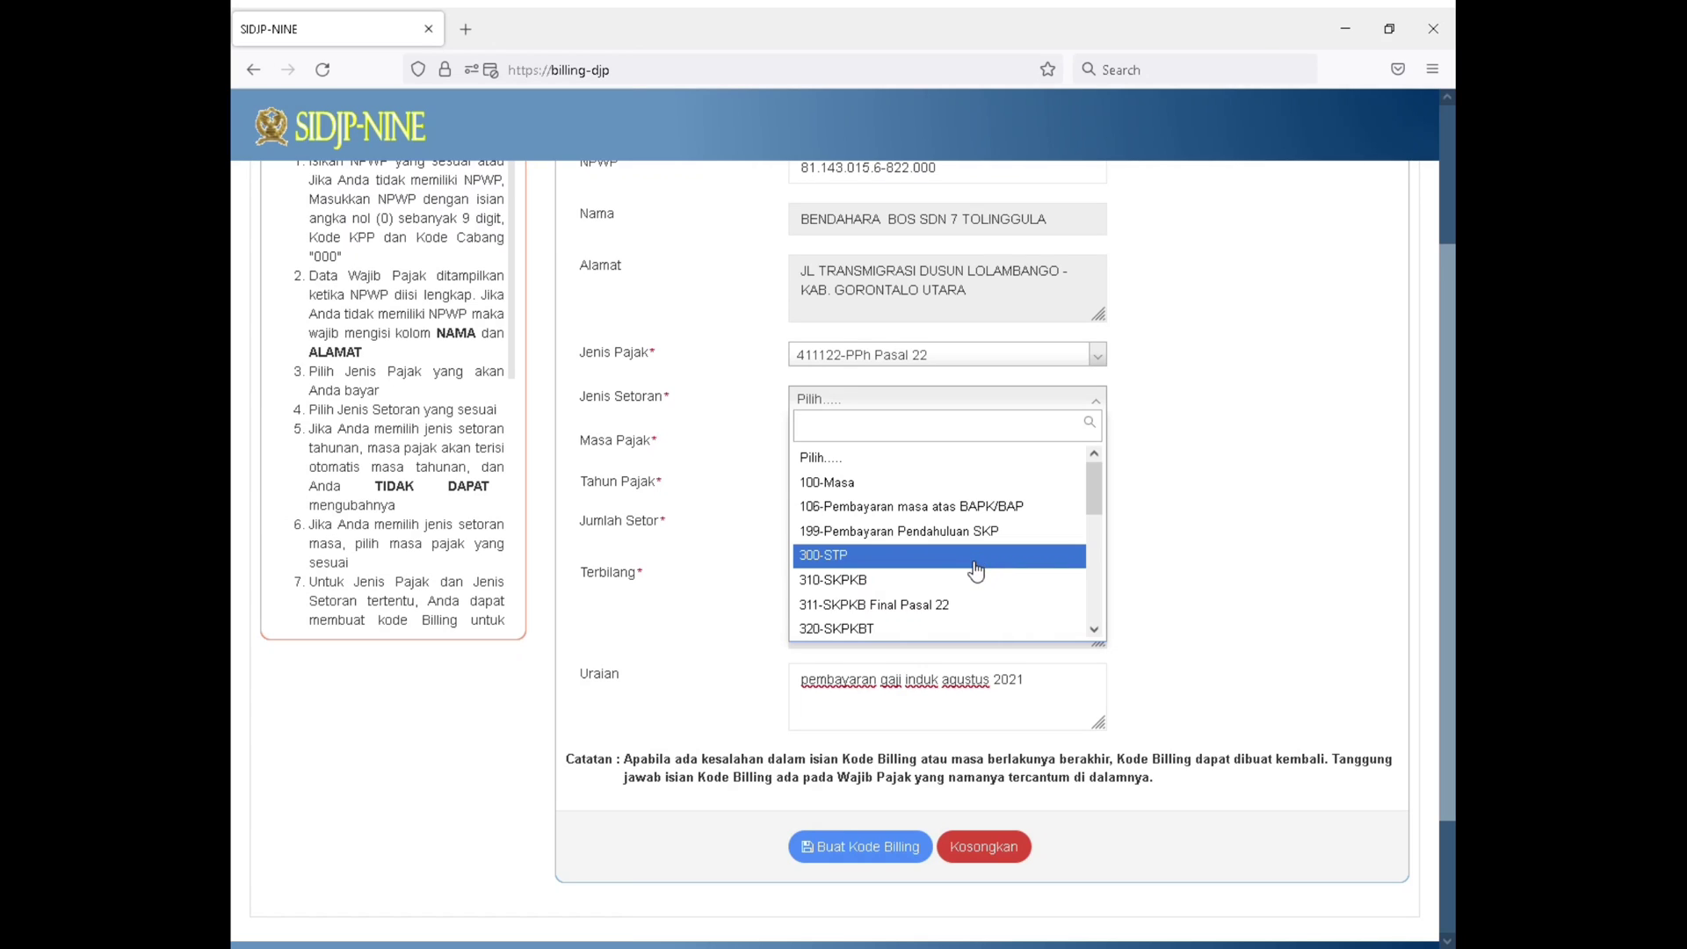
{"action": "scroll", "coordinate": [975, 564], "scroll_direction": "down", "scroll_amount": 6}
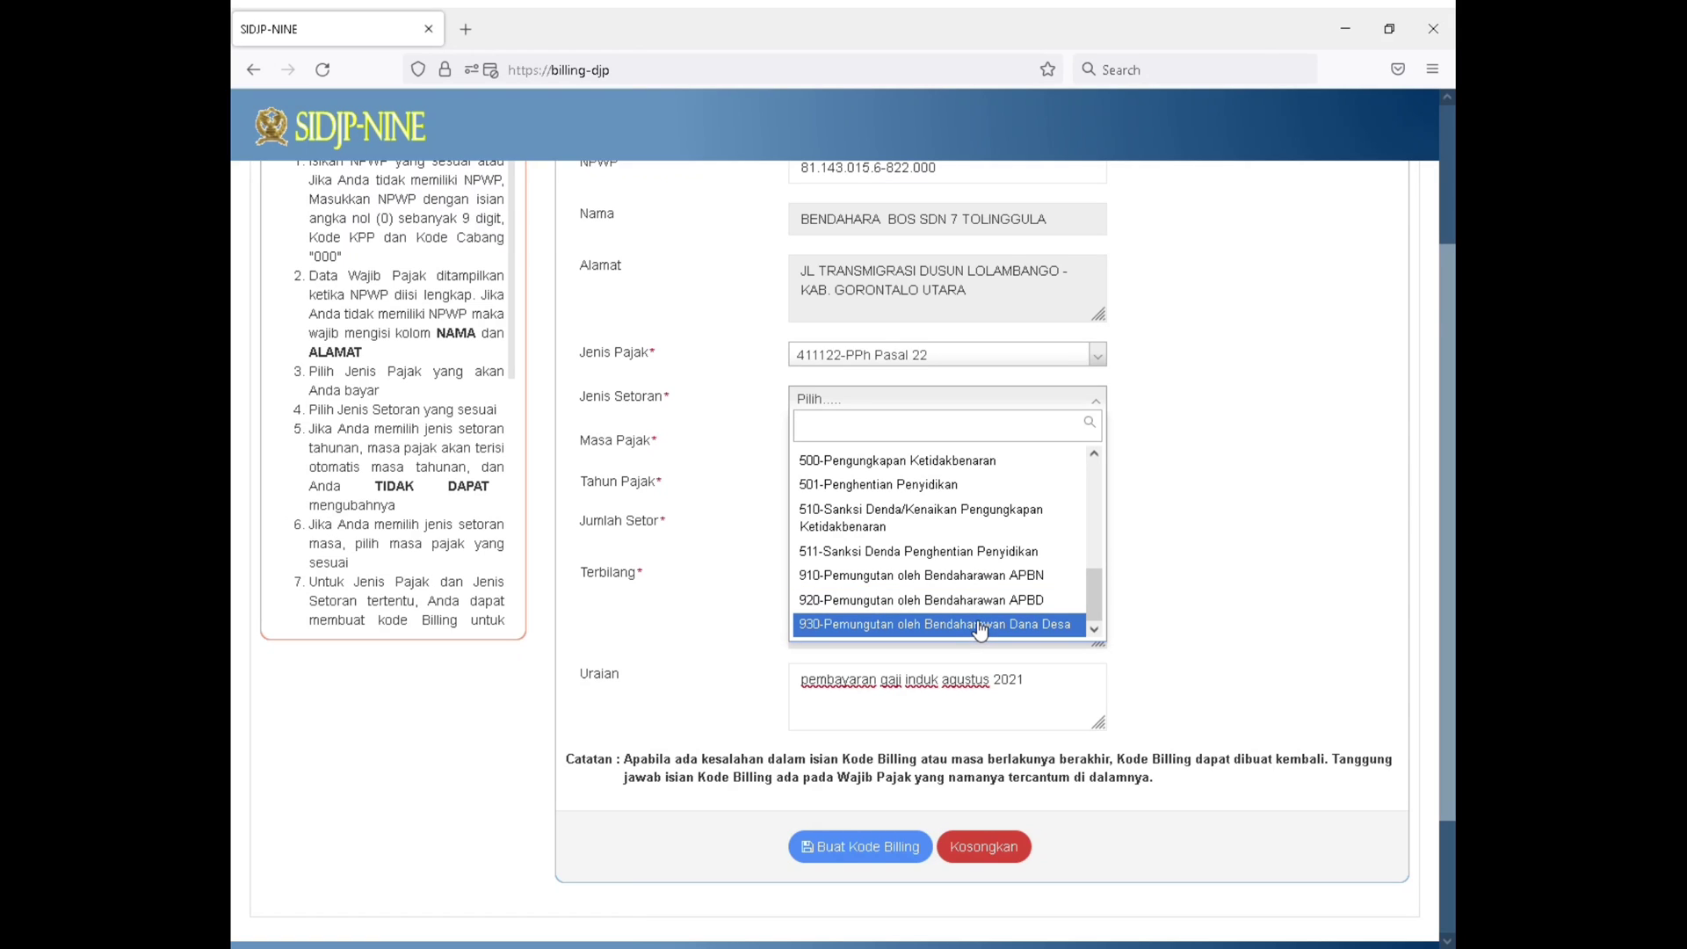
{"action": "left_click", "coordinate": [990, 582]}
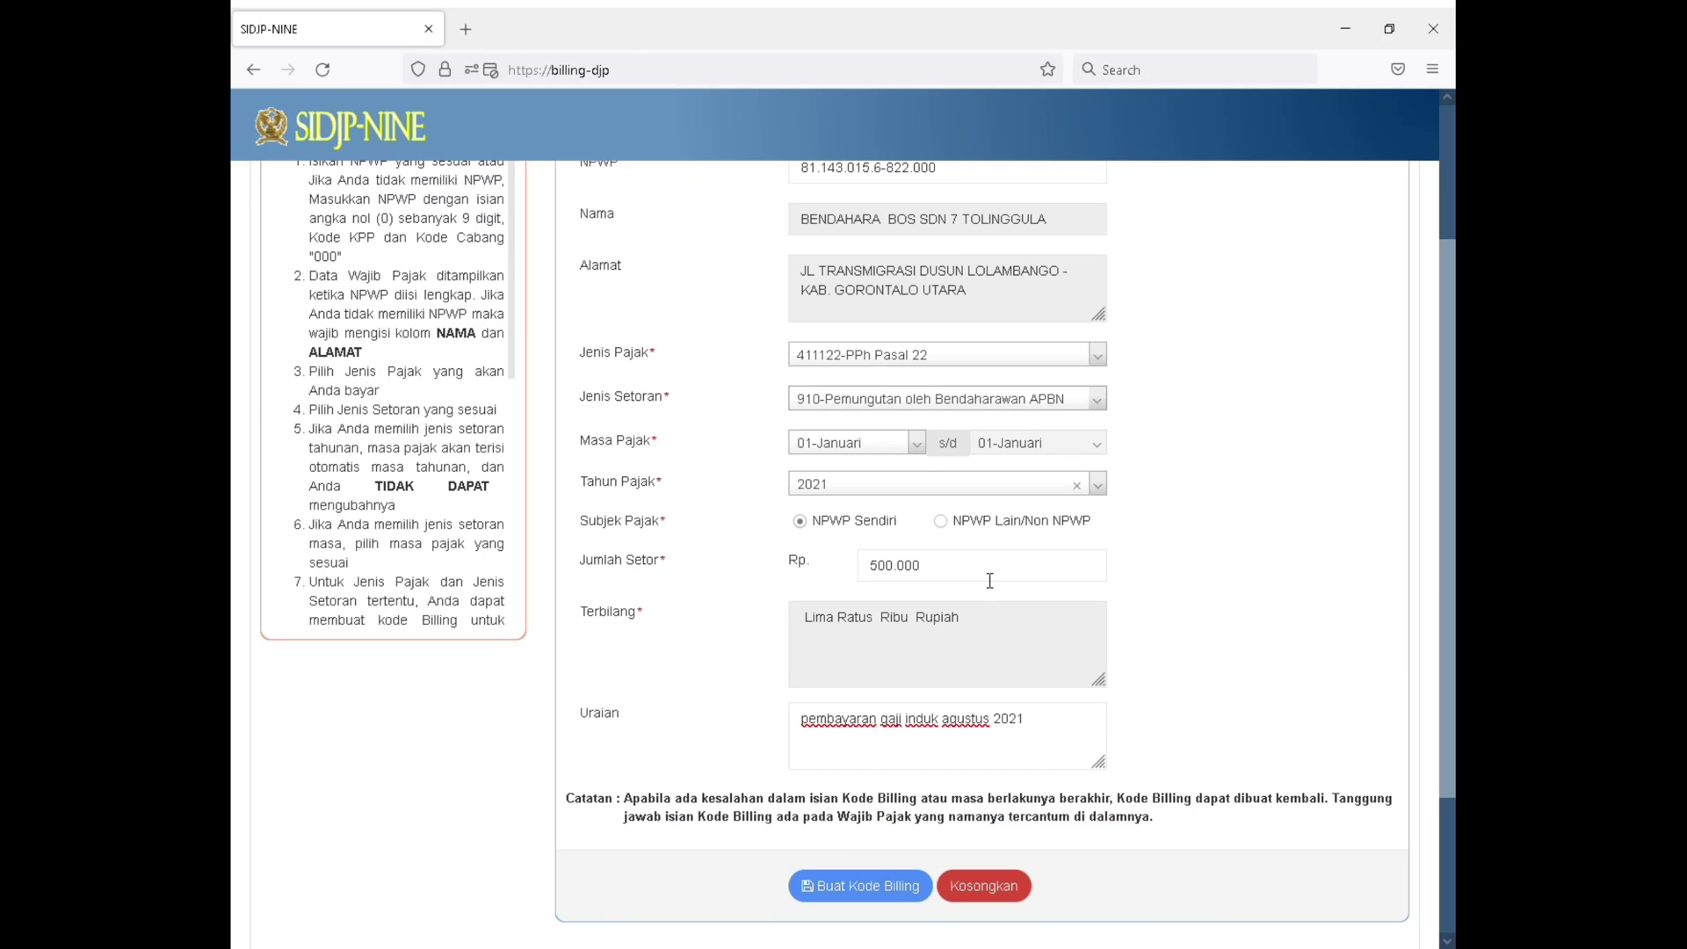
Set the Masa Pajak to 03-Maret and the Tahun Pajak to 2021
{"action": "left_click", "coordinate": [903, 448]}
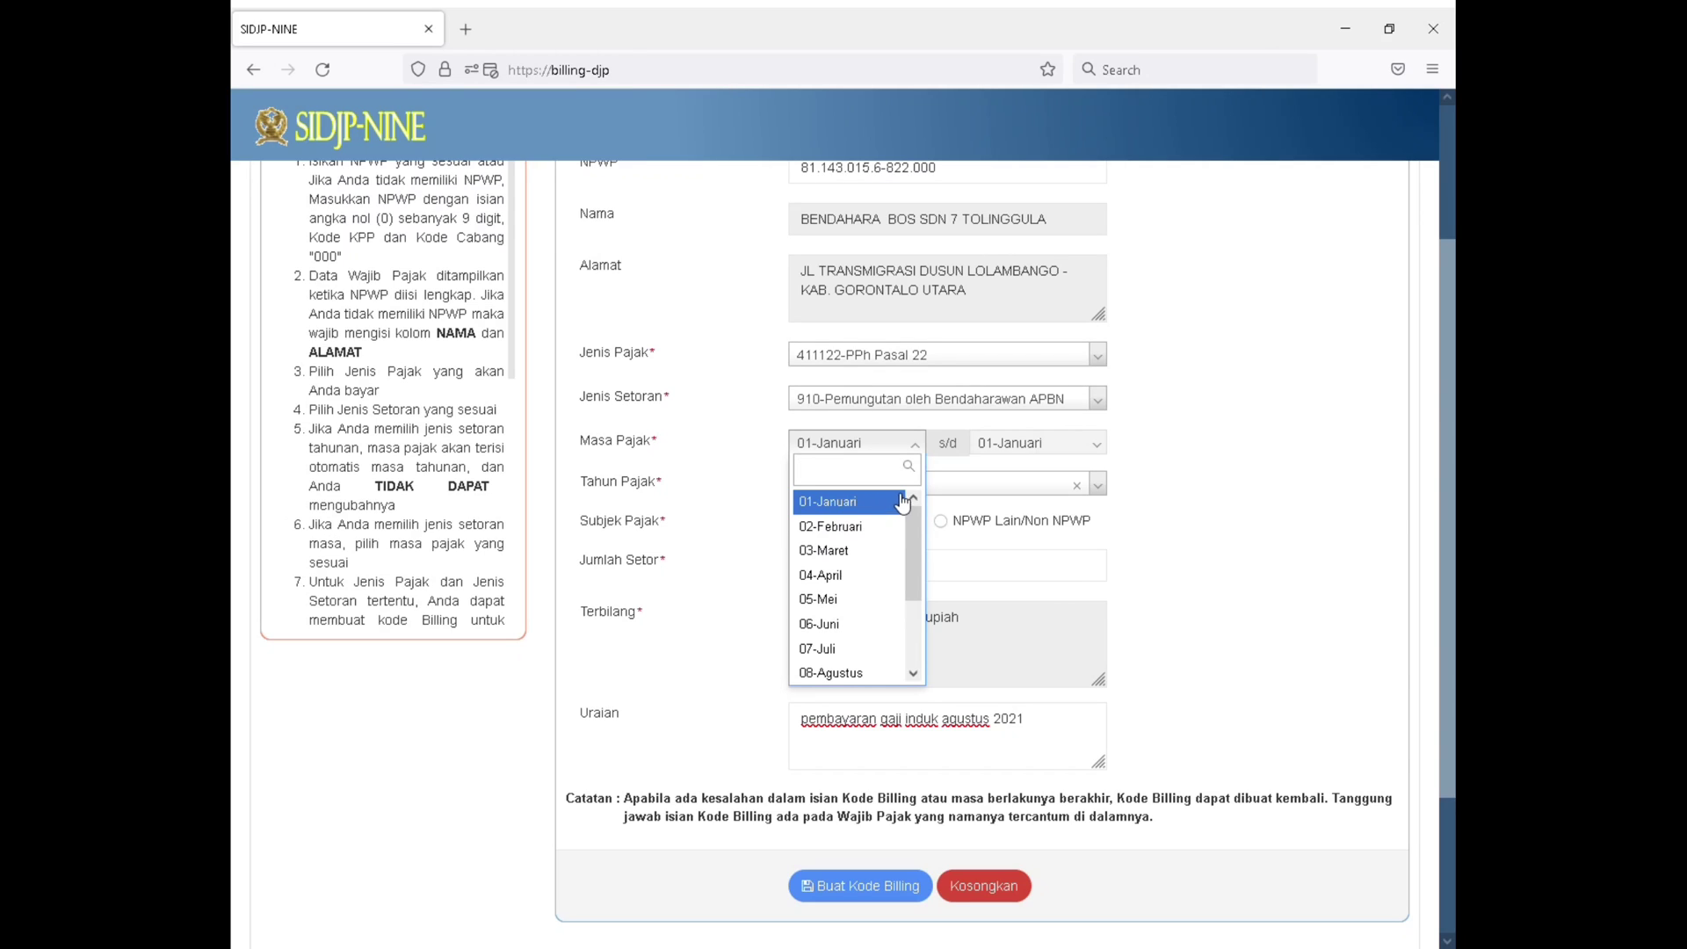
{"action": "left_click", "coordinate": [885, 551]}
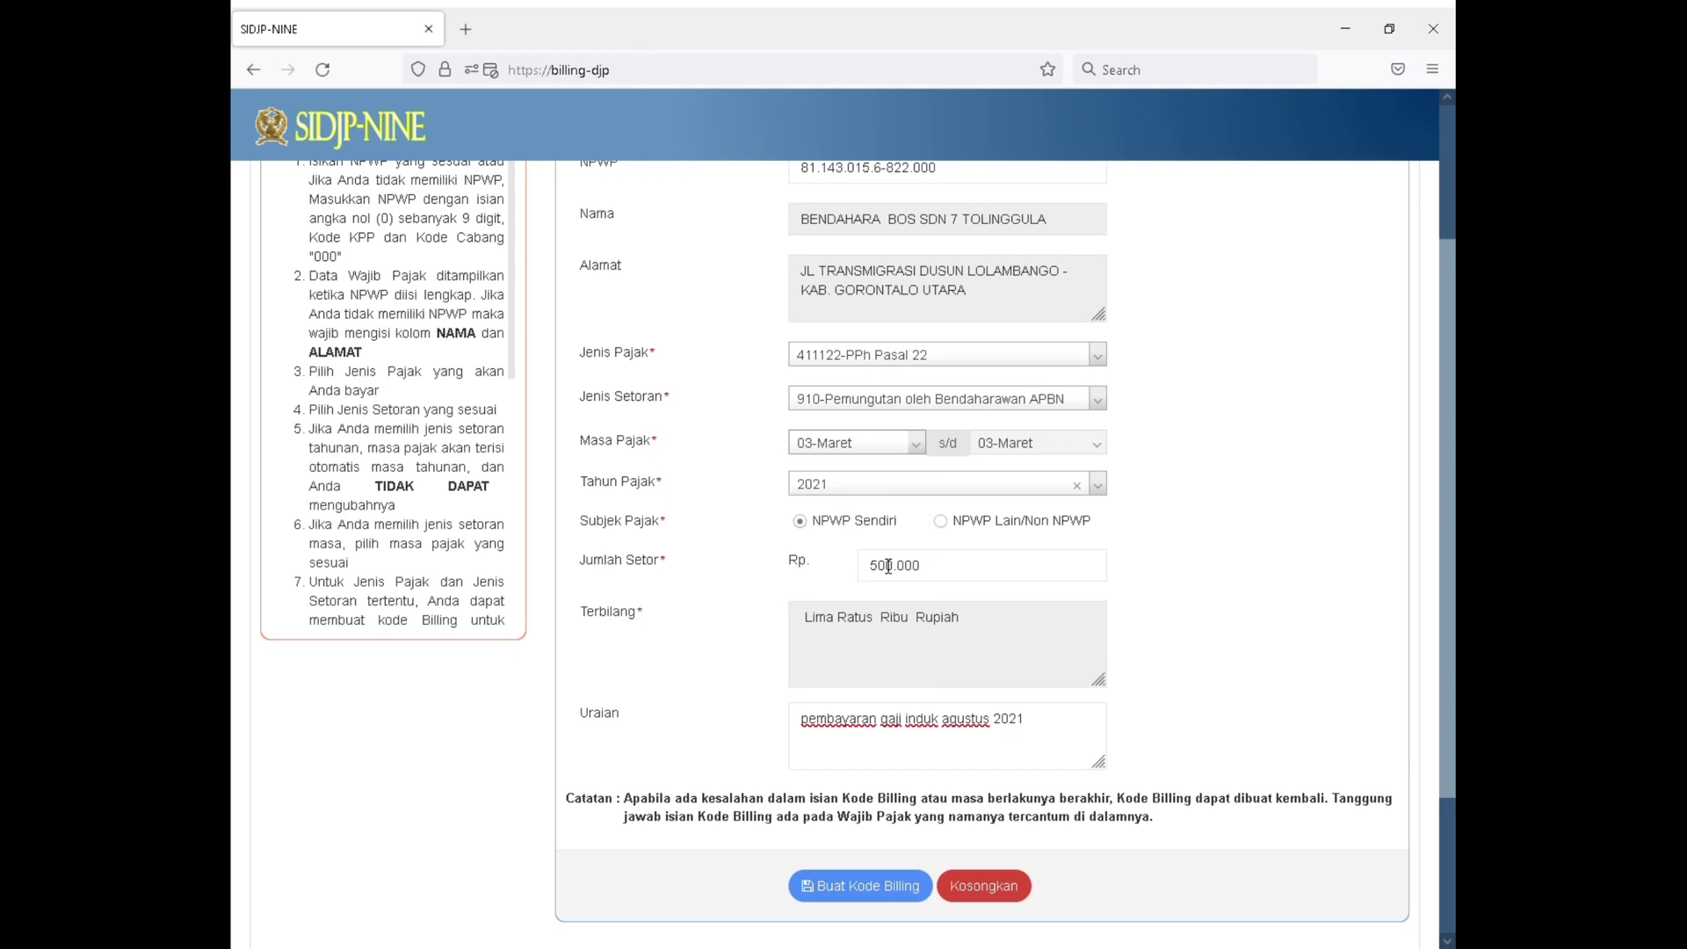
{"action": "left_click", "coordinate": [890, 483]}
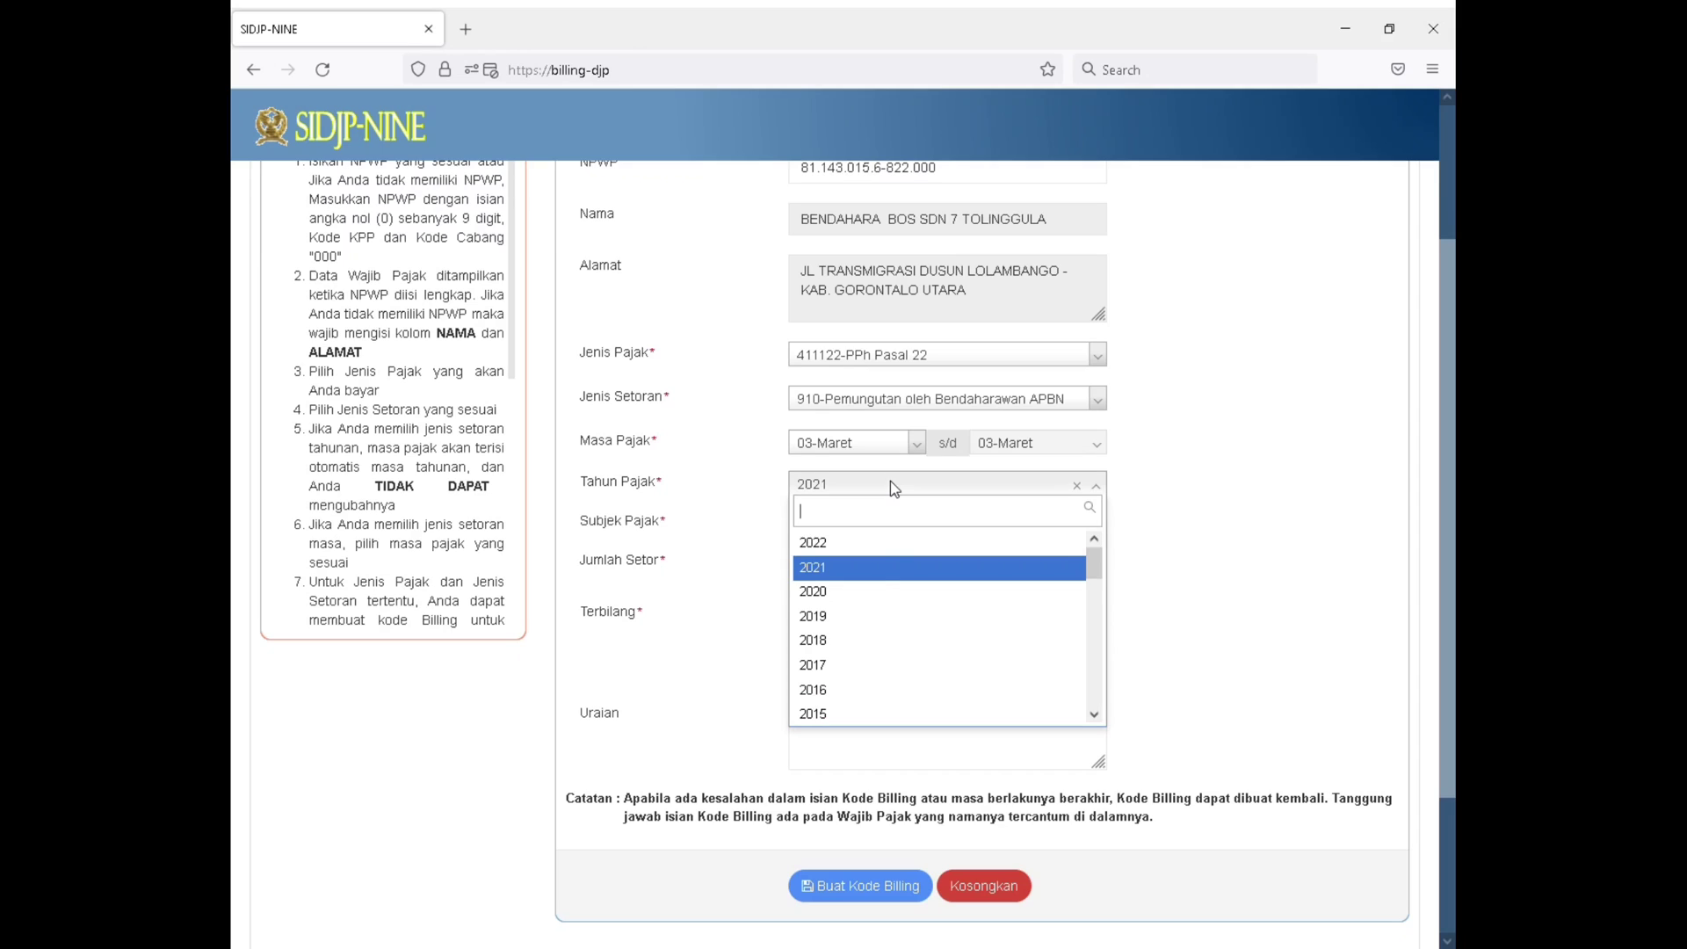
{"action": "left_click", "coordinate": [891, 576]}
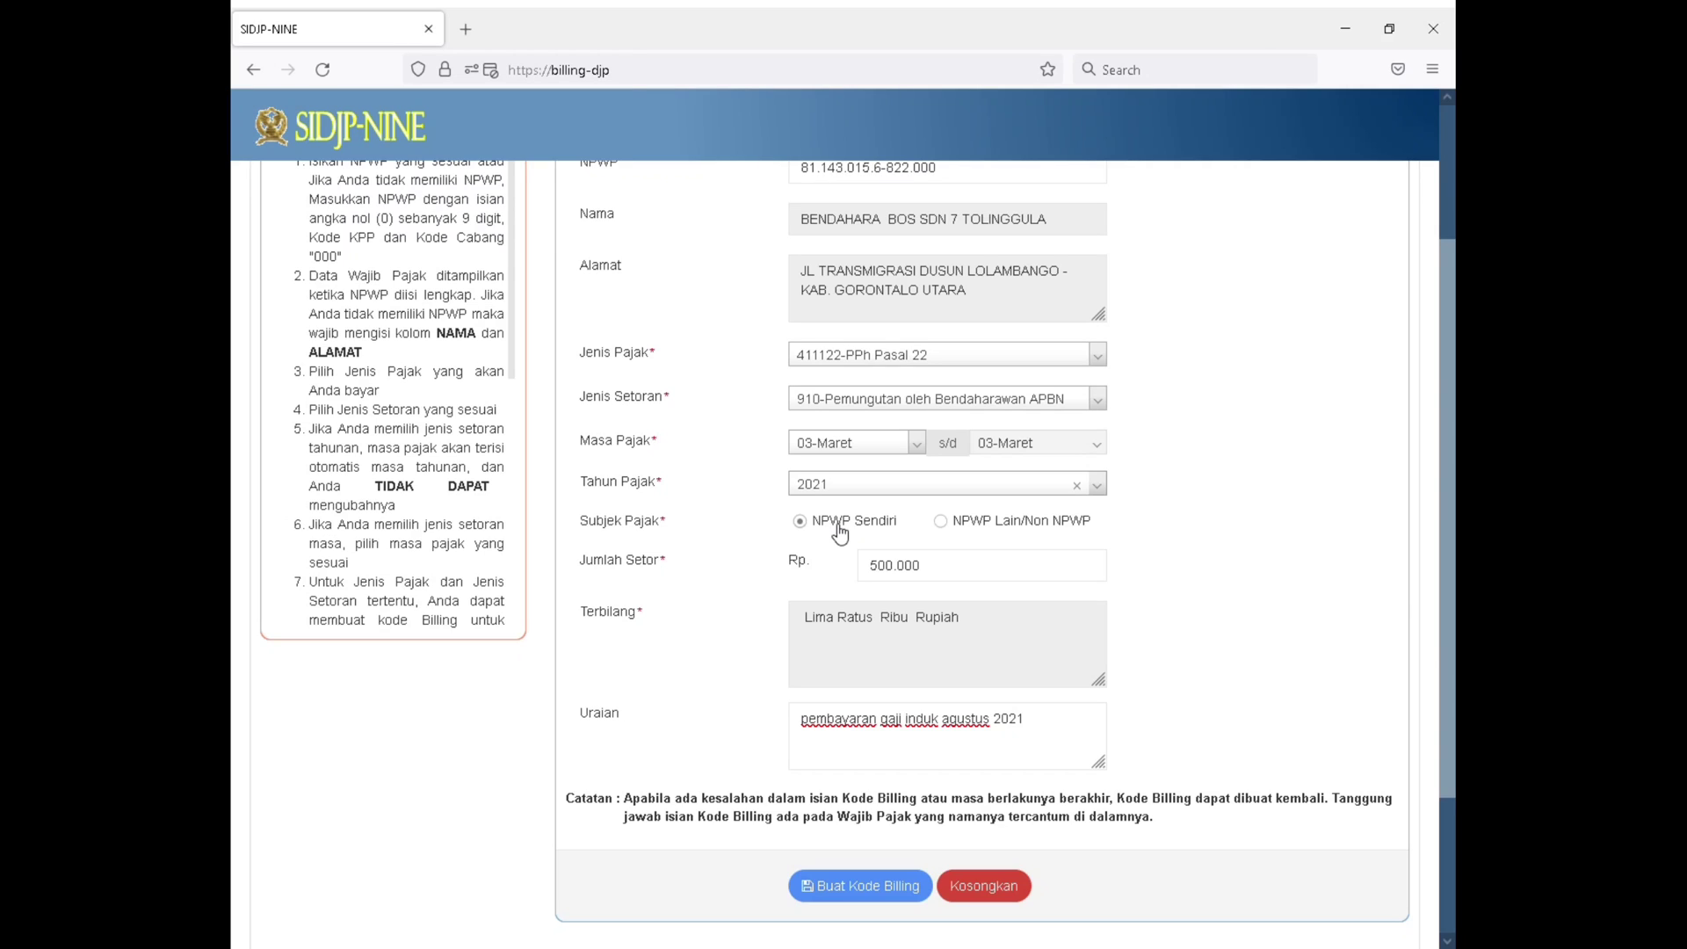
Set the Subjek Pajak to NPWP Lain/Non NPWP and enter the vendor's tax number in its NPWP field
{"action": "left_click", "coordinate": [974, 527]}
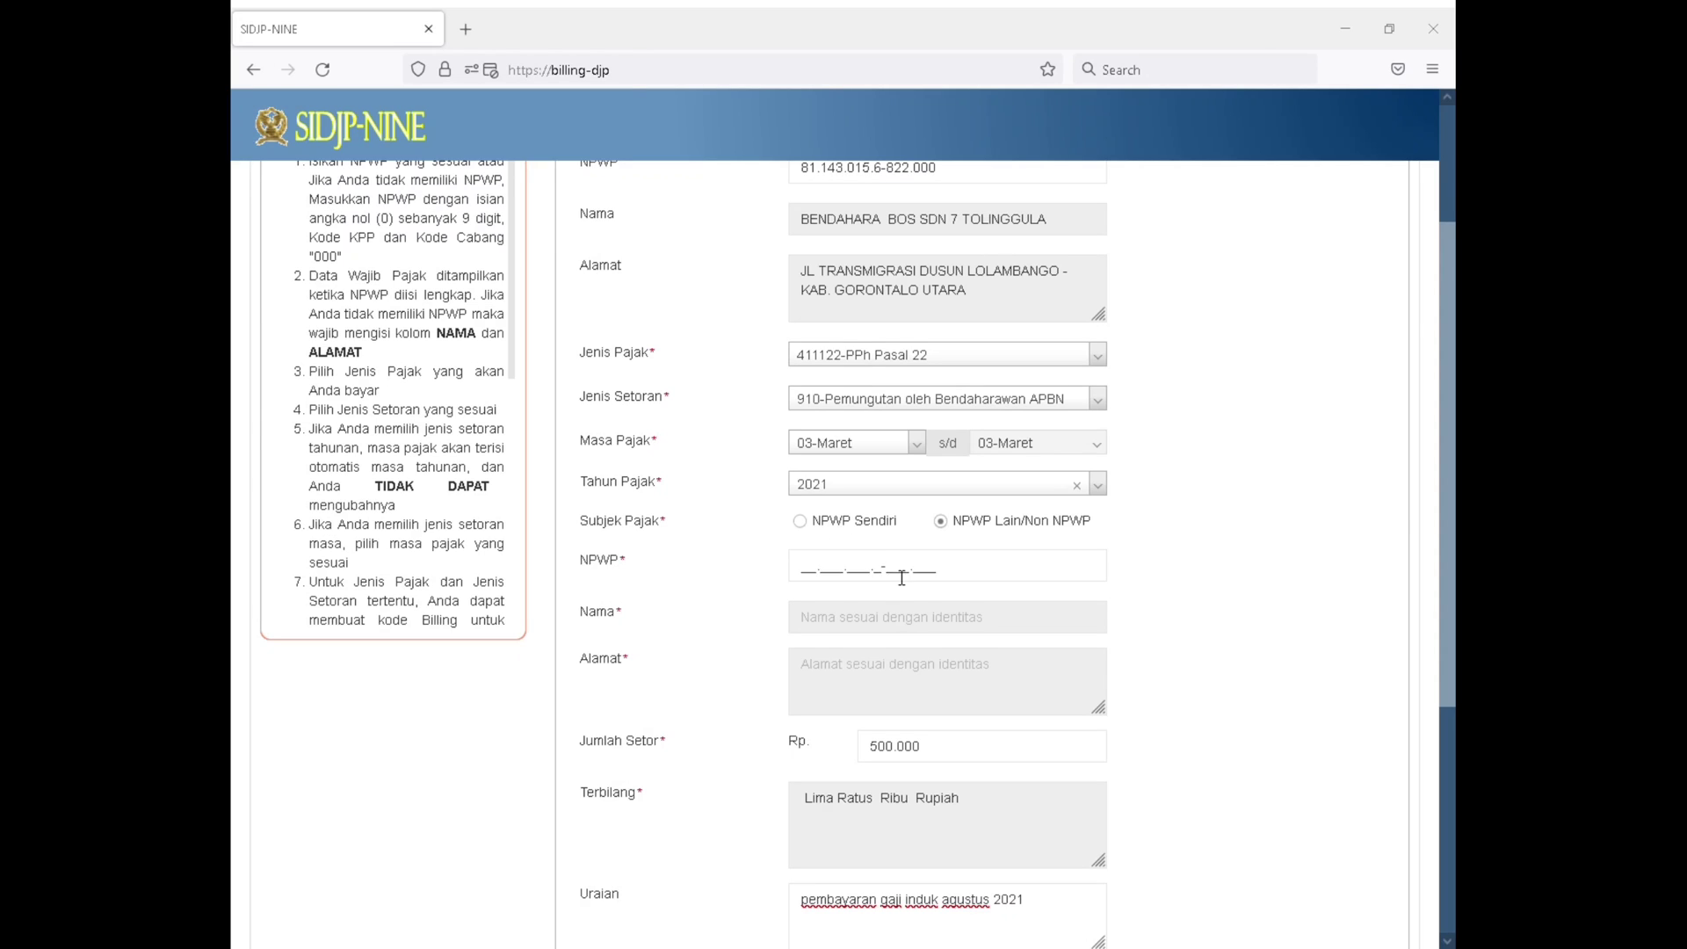
{"action": "left_click", "coordinate": [819, 569]}
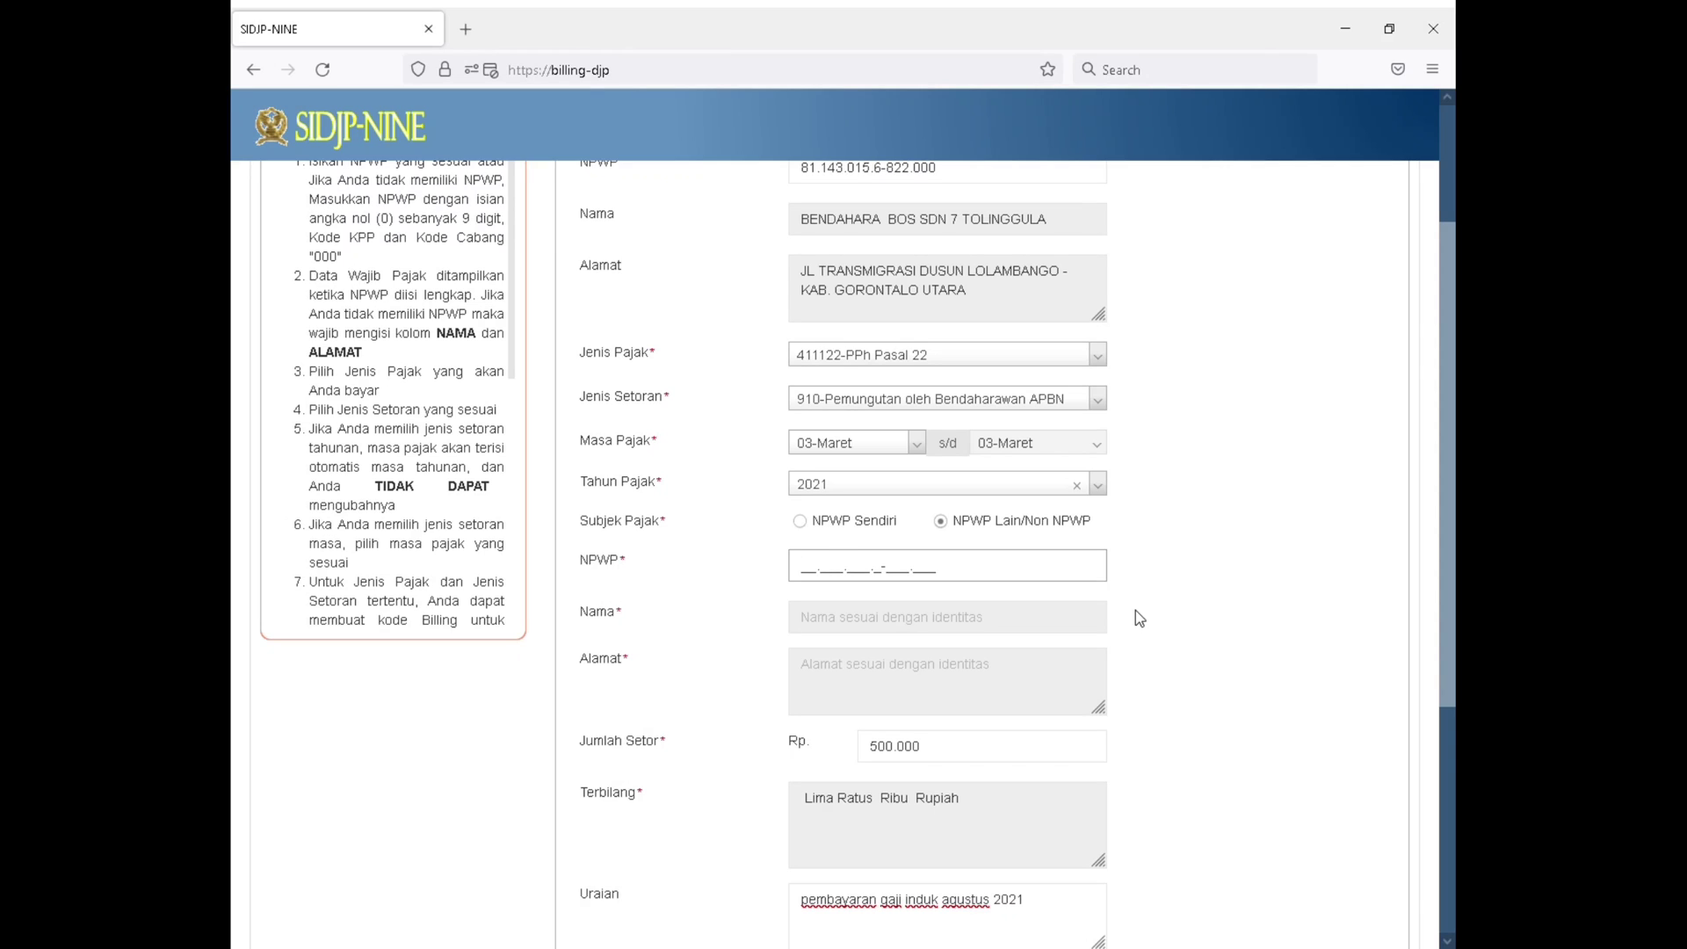
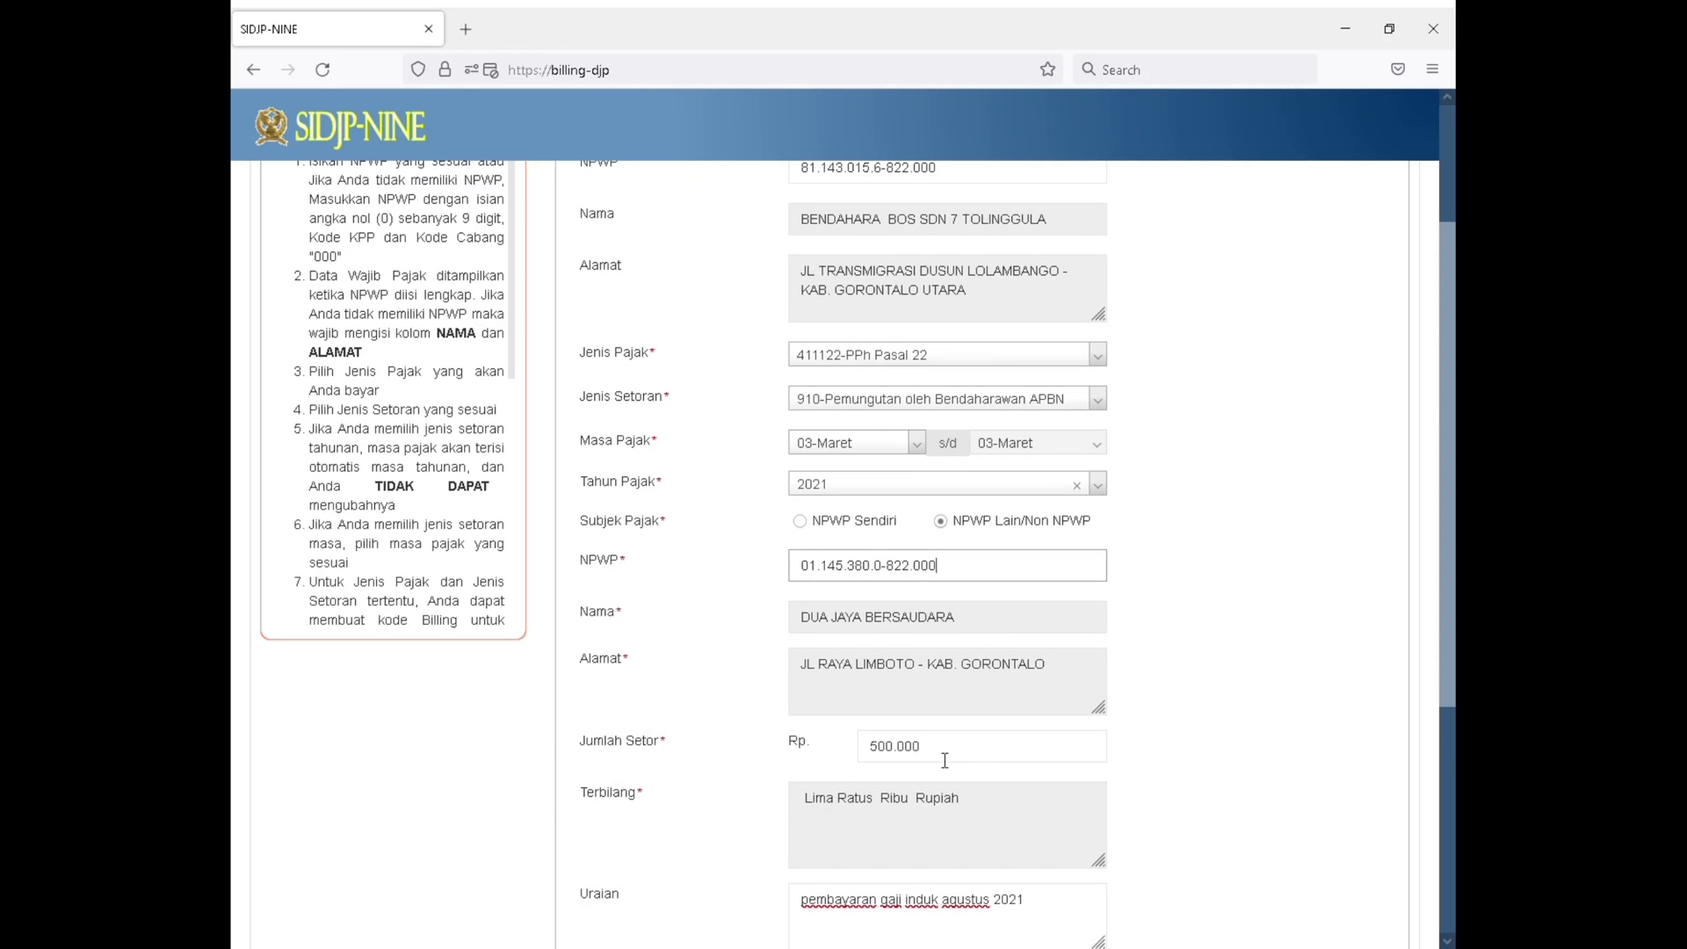
Replace the Uraian text on the PPh Pasal 22 form with "belanja ATK sekolah bulan maret 2021"
{"action": "scroll", "coordinate": [958, 703], "scroll_direction": "down", "scroll_amount": 2}
{"action": "left_click", "coordinate": [983, 649]}
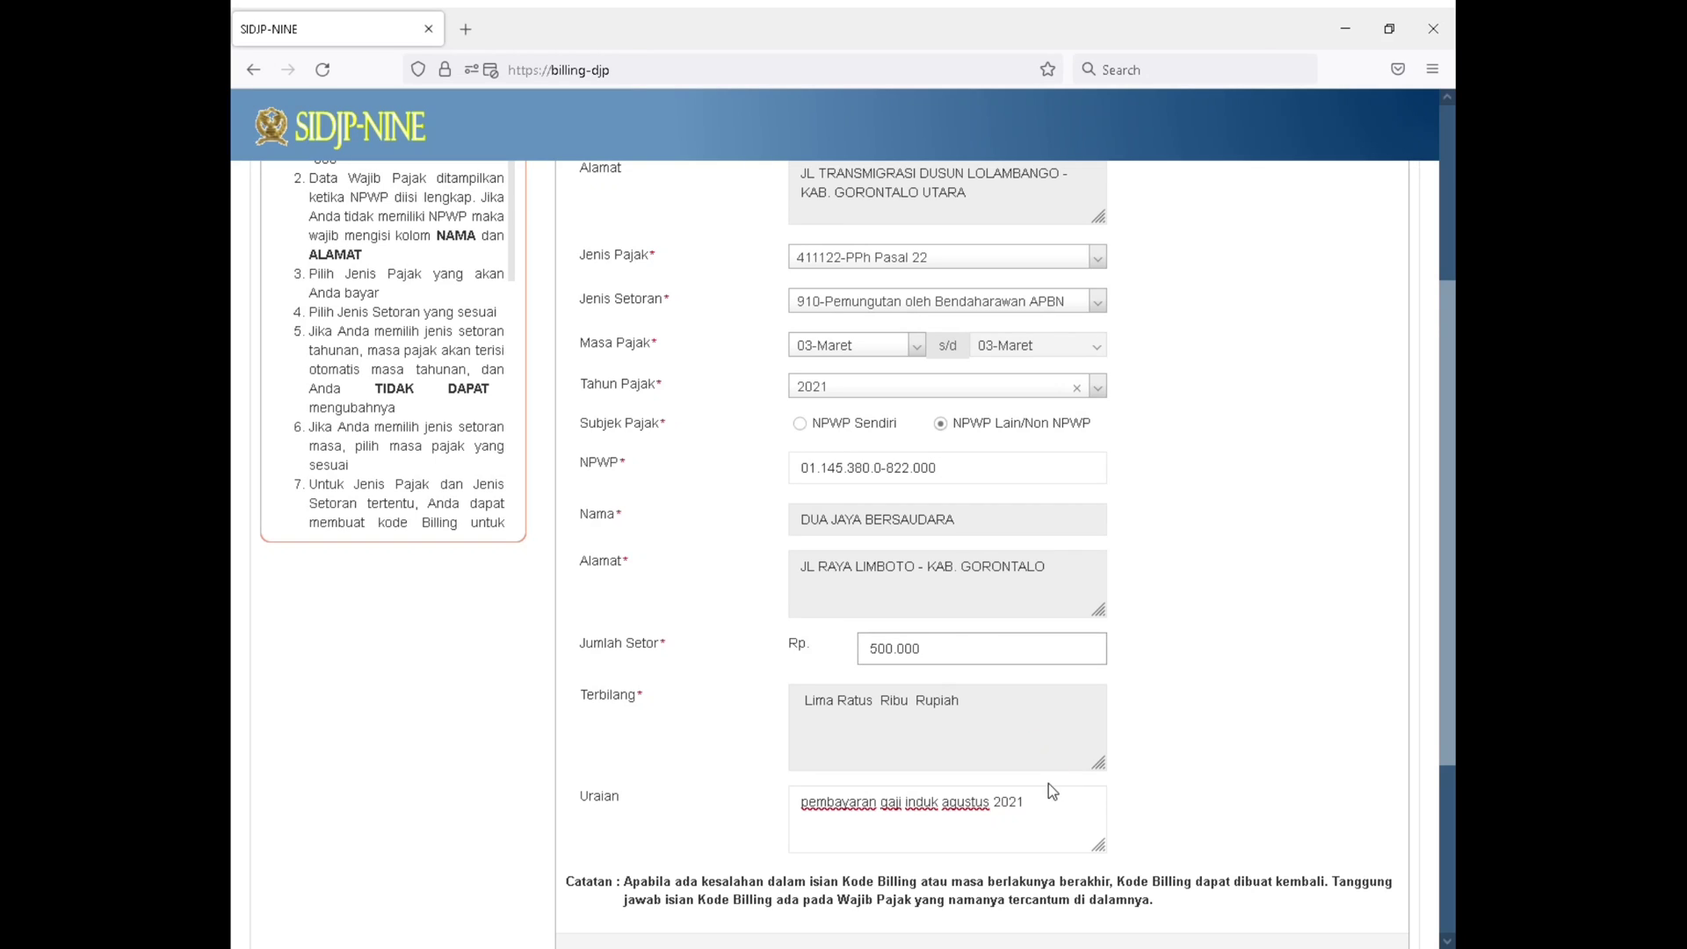
{"action": "left_click_drag", "start_coordinate": [1061, 809], "coordinate": [793, 843]}
{"action": "type", "text": "benj"}
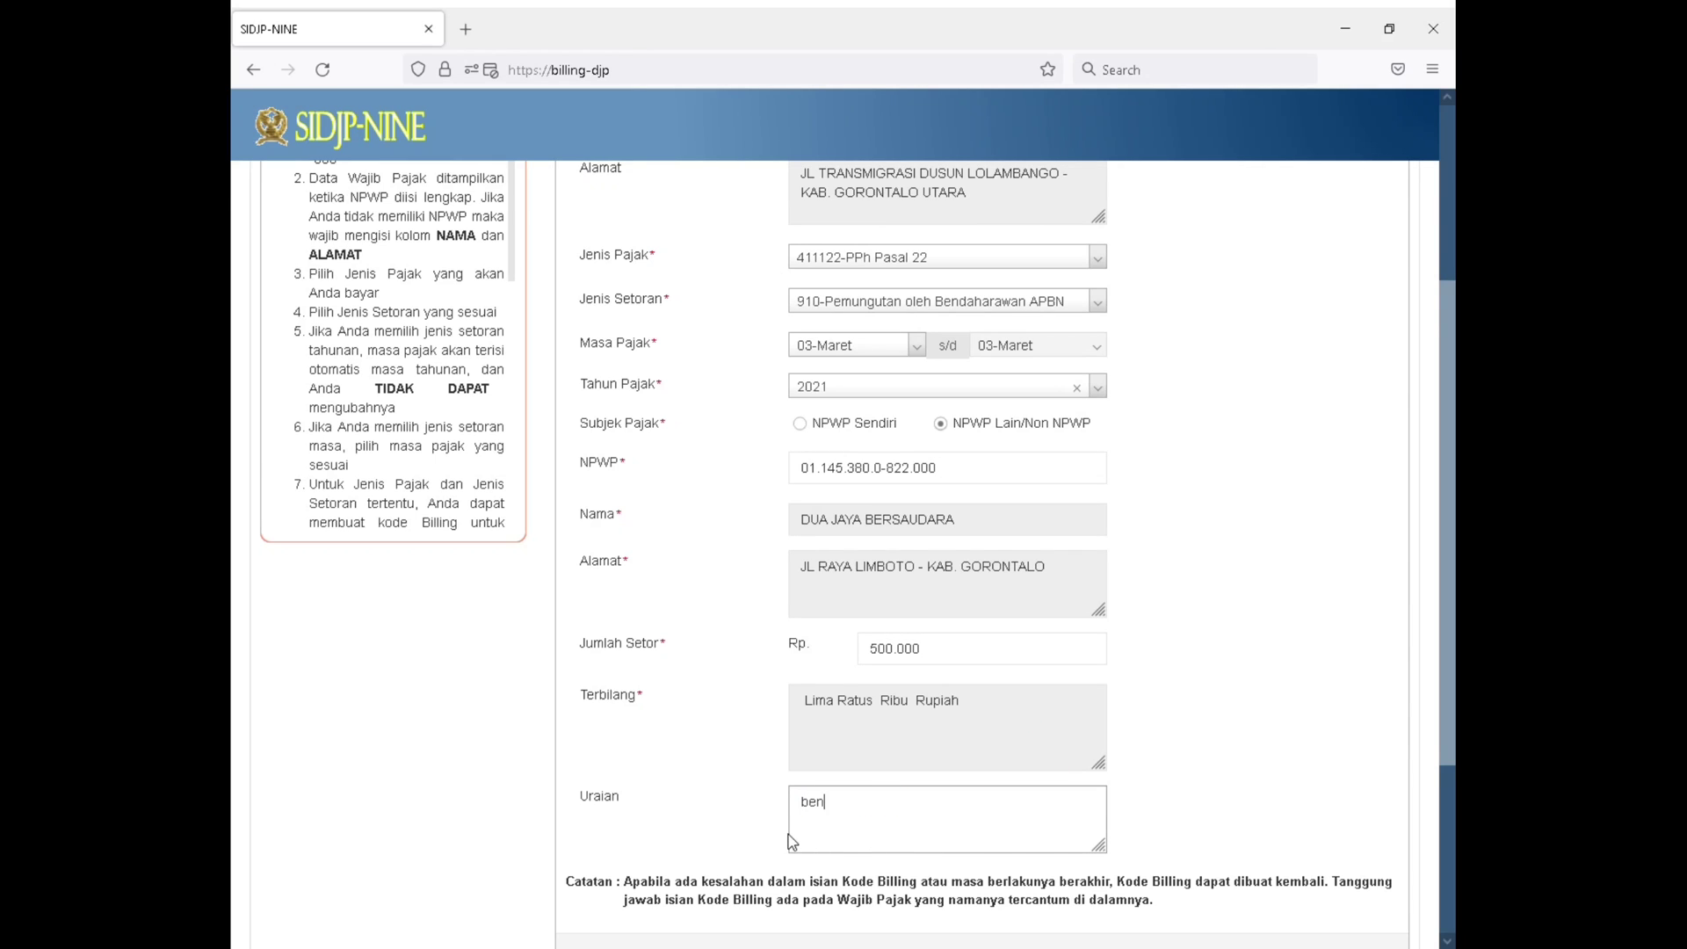
{"action": "key", "text": "BackSpace"}
{"action": "key", "text": "BackSpace"}
{"action": "type", "text": "lanja atk sek"}
{"action": "key", "text": "BackSpace"}
{"action": "key", "text": "BackSpace"}
{"action": "key", "text": "BackSpace"}
{"action": "key", "text": "BackSpace"}
{"action": "key", "text": "BackSpace"}
{"action": "key", "text": "BackSpace"}
{"action": "key", "text": "BackSpace"}
{"action": "type", "text": "ATK sekolah bulan"}
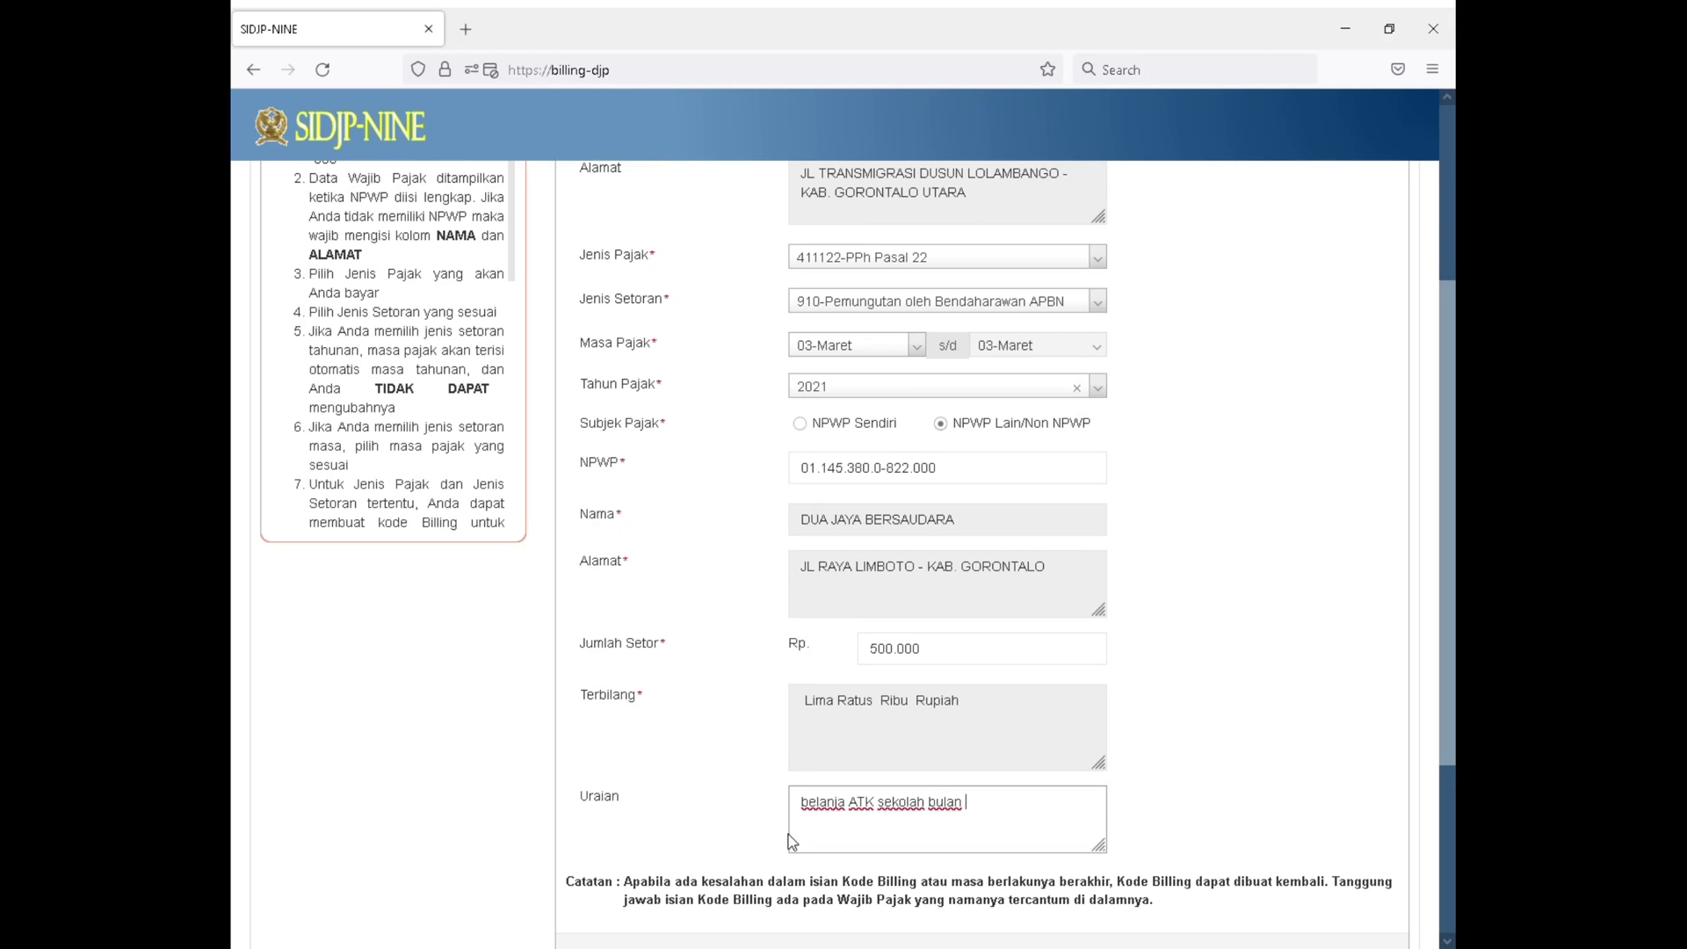
{"action": "type", "text": " maret 2021"}
Request the billing code for the PPh Pasal 22 form and enter the displayed security code in Isikan Kode Keamanan
{"action": "scroll", "coordinate": [841, 694], "scroll_direction": "down", "scroll_amount": 3}
{"action": "left_click", "coordinate": [896, 775]}
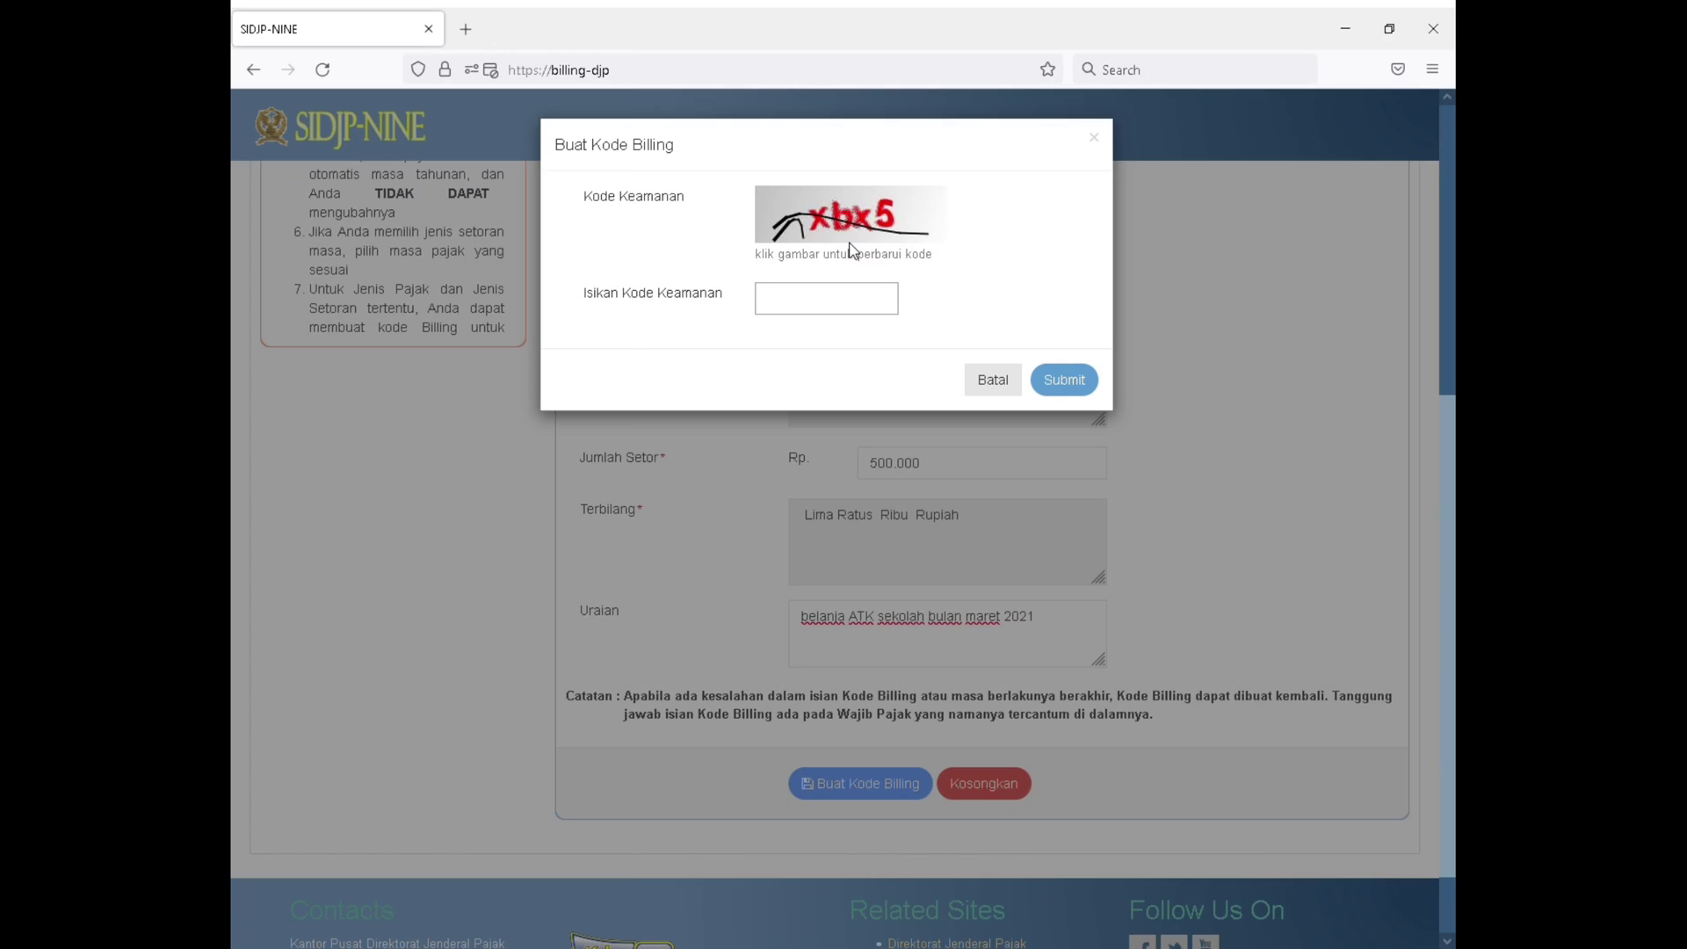
{"action": "type", "text": "xbx5"}
Refresh the security code image, replace the entered security code with the newly displayed one and submit the request
{"action": "left_click", "coordinate": [853, 219]}
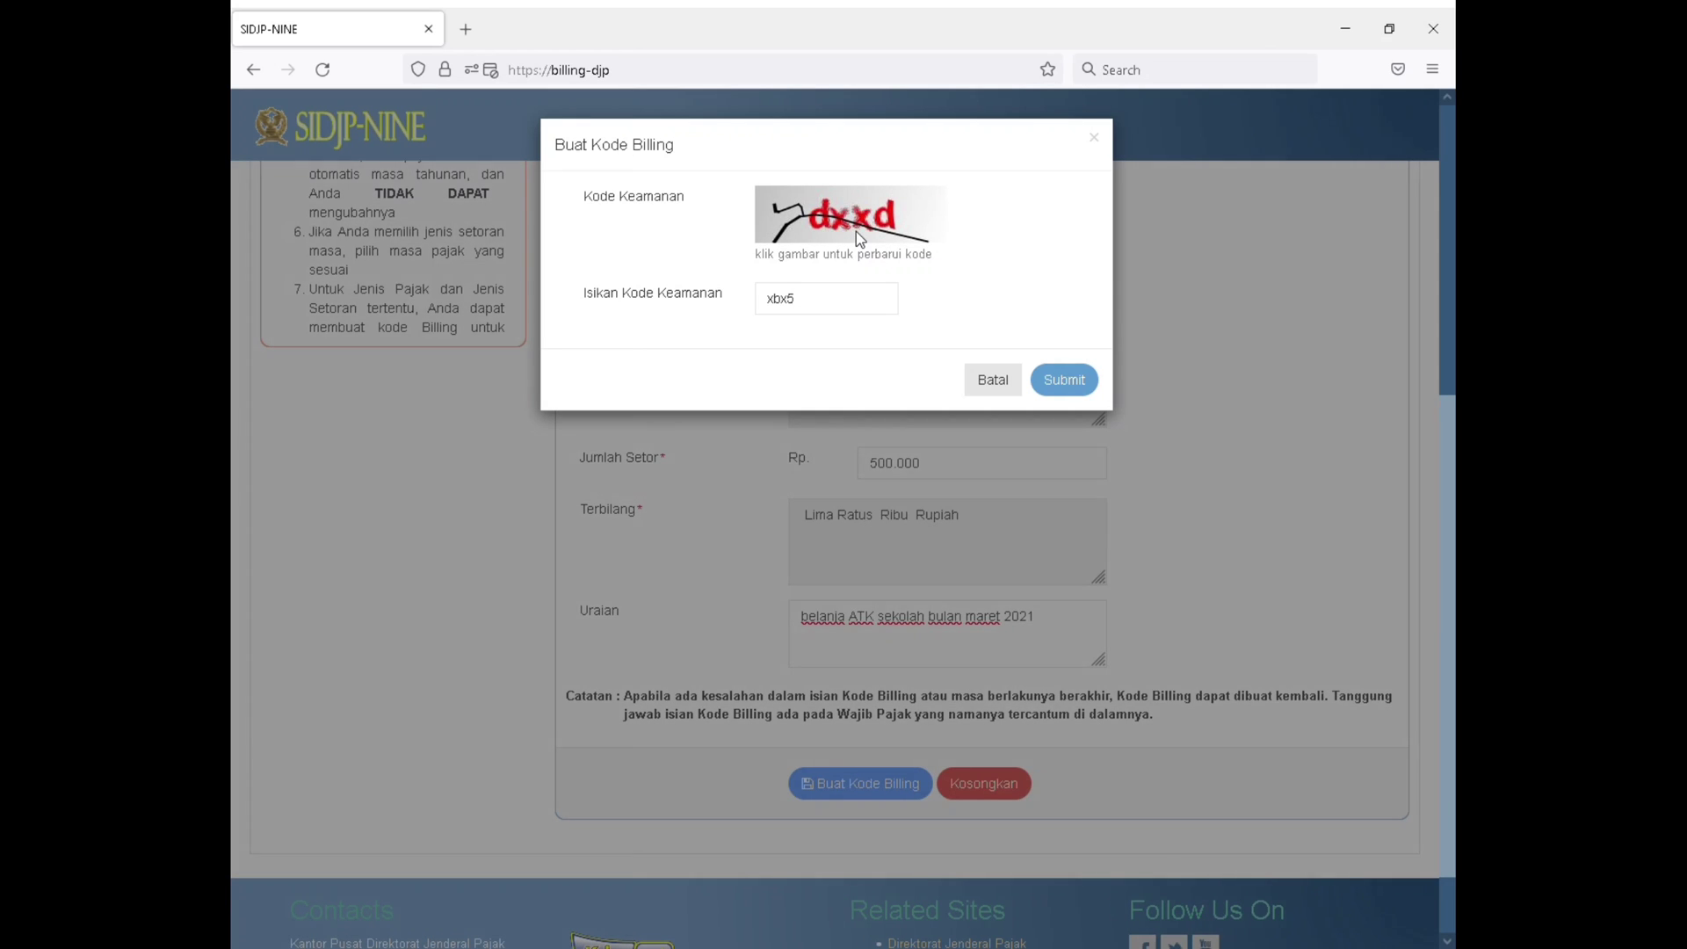
{"action": "left_click", "coordinate": [855, 230]}
{"action": "left_click_drag", "start_coordinate": [866, 297], "coordinate": [621, 322]}
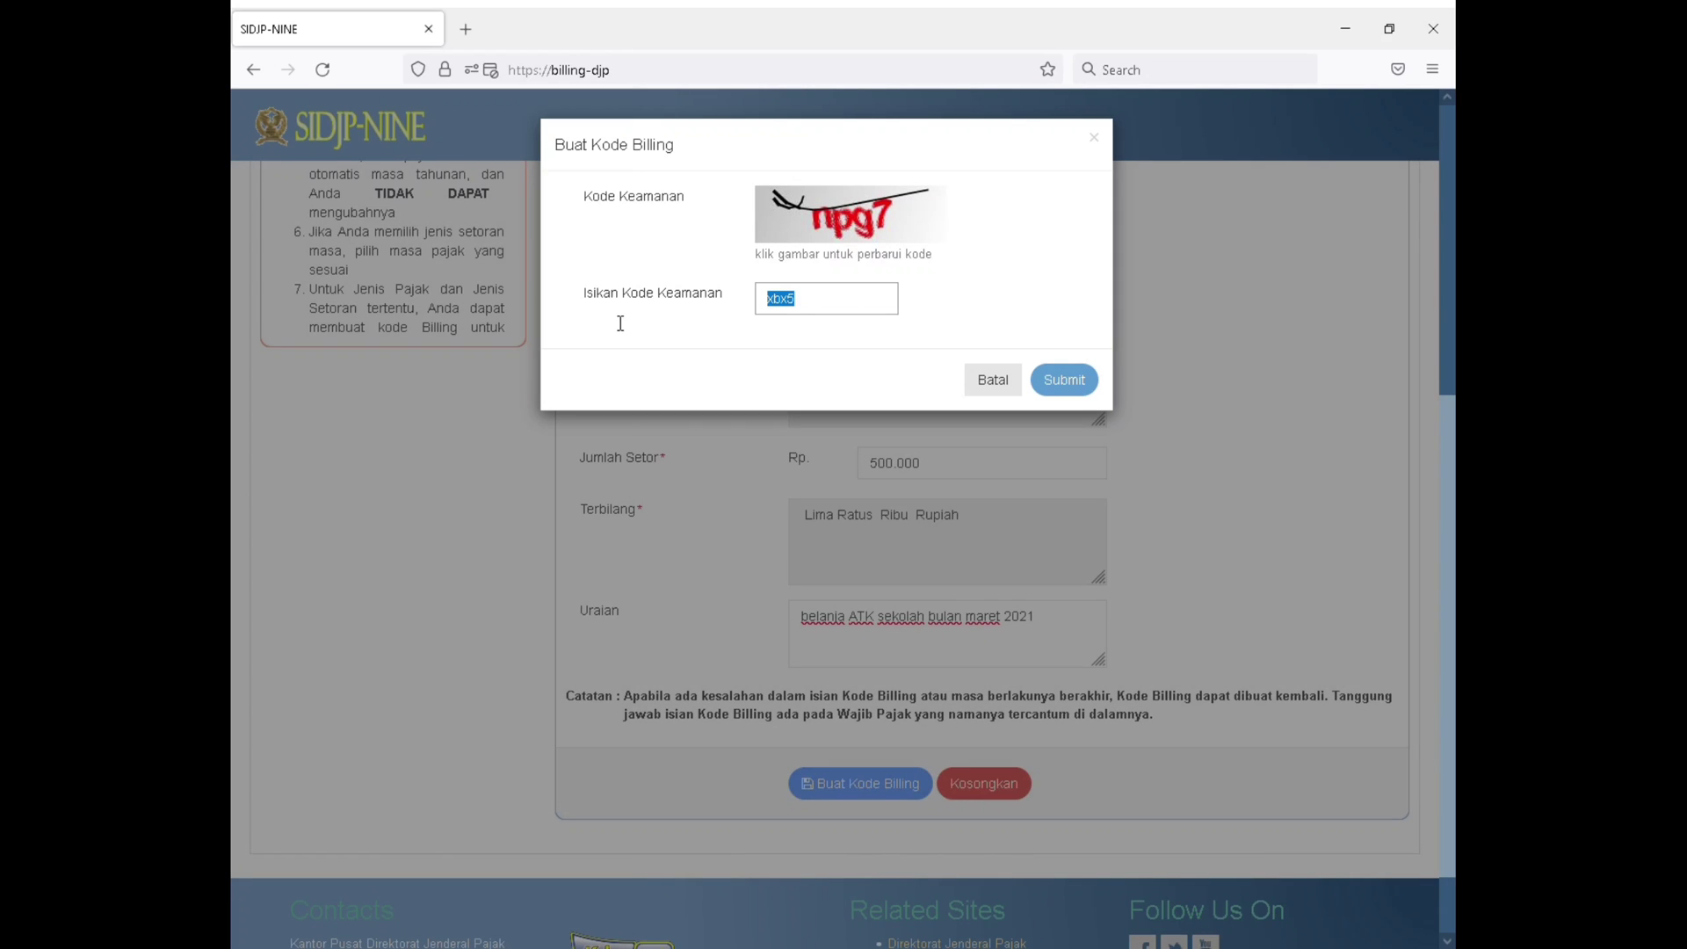
{"action": "type", "text": "npg7"}
{"action": "left_click", "coordinate": [1057, 379]}
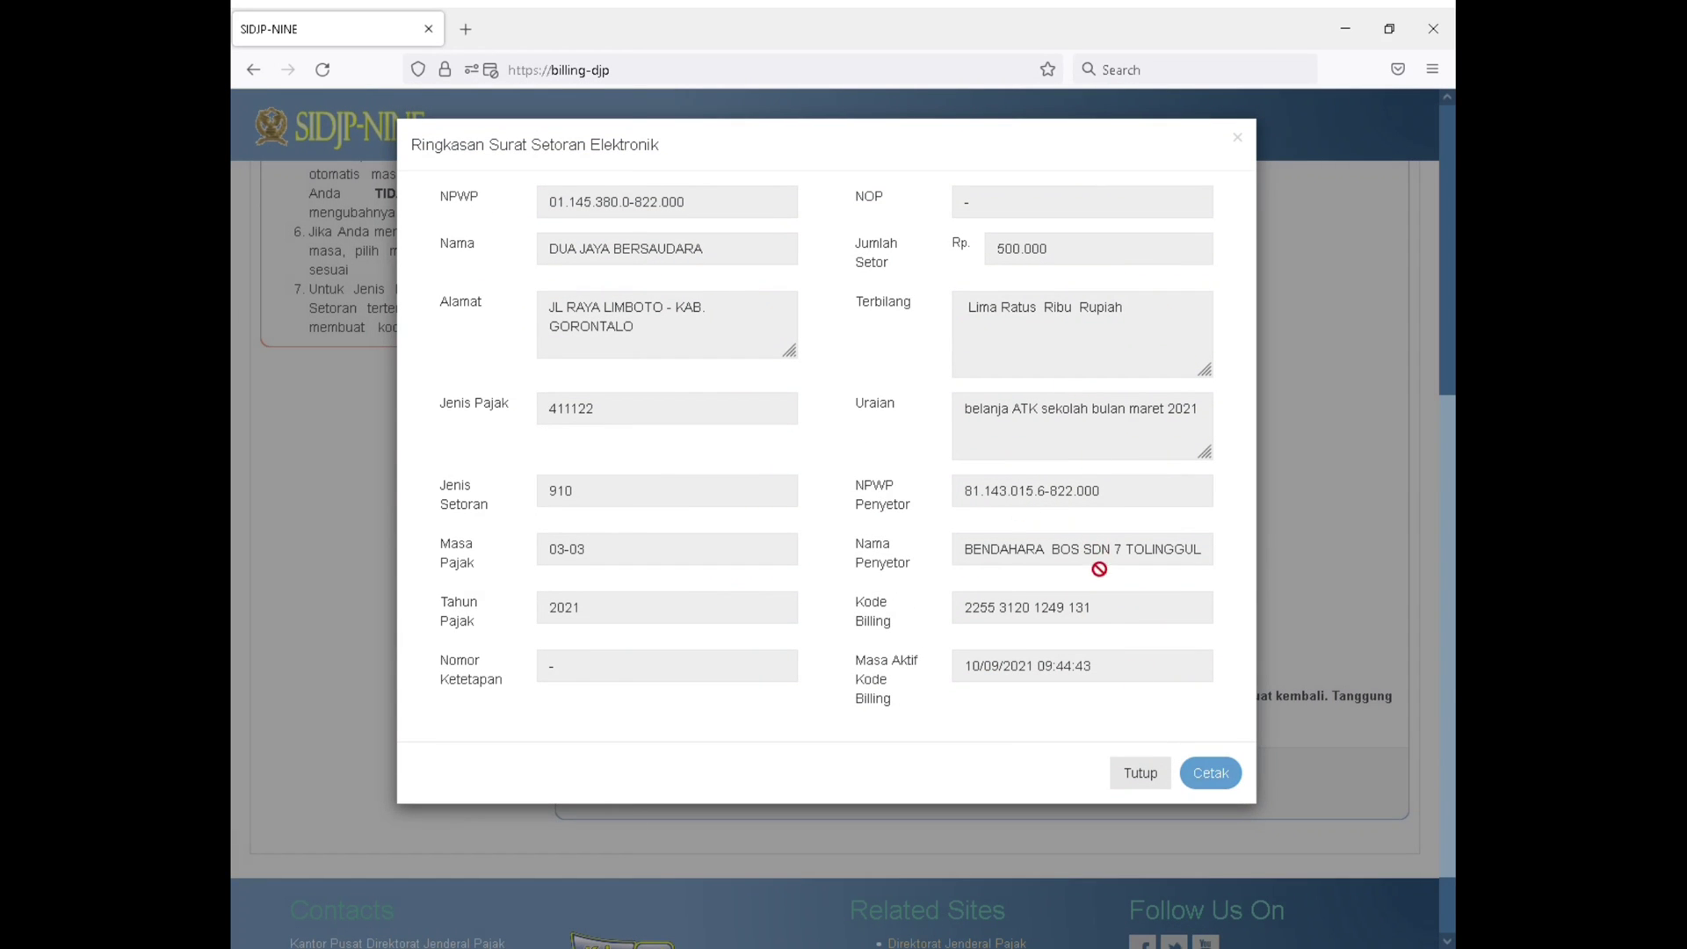
Generate the printable billing code slip for the PPh Pasal 22 payment and close the PDF
{"action": "left_click", "coordinate": [1212, 774]}
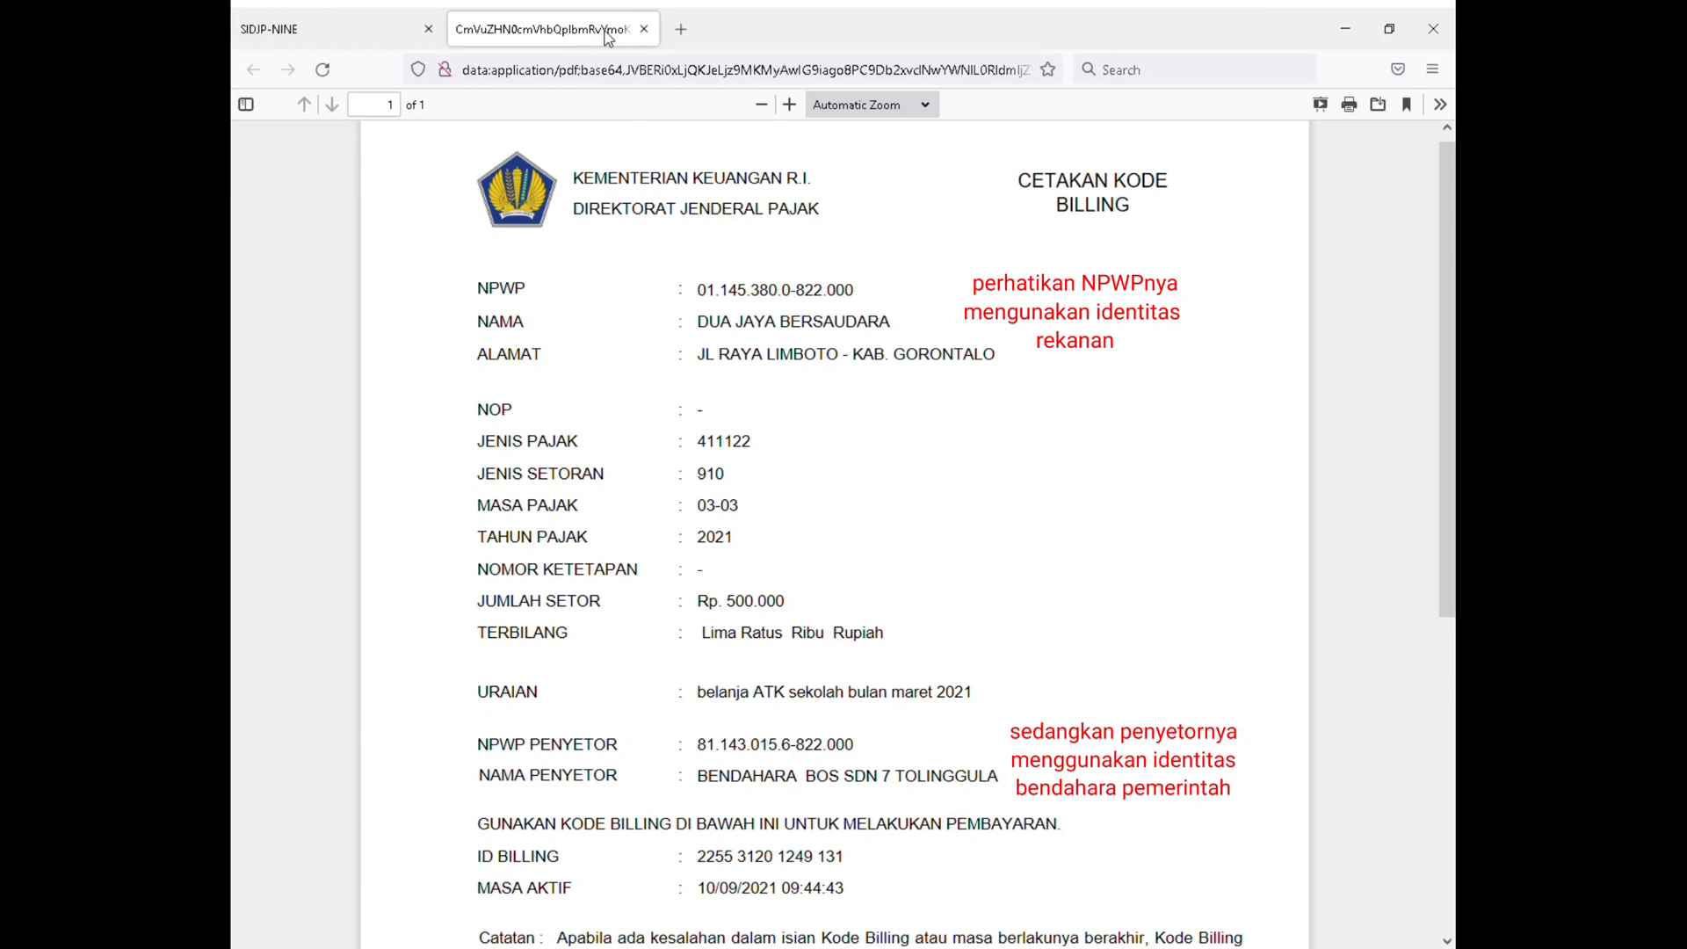
{"action": "left_click", "coordinate": [643, 29]}
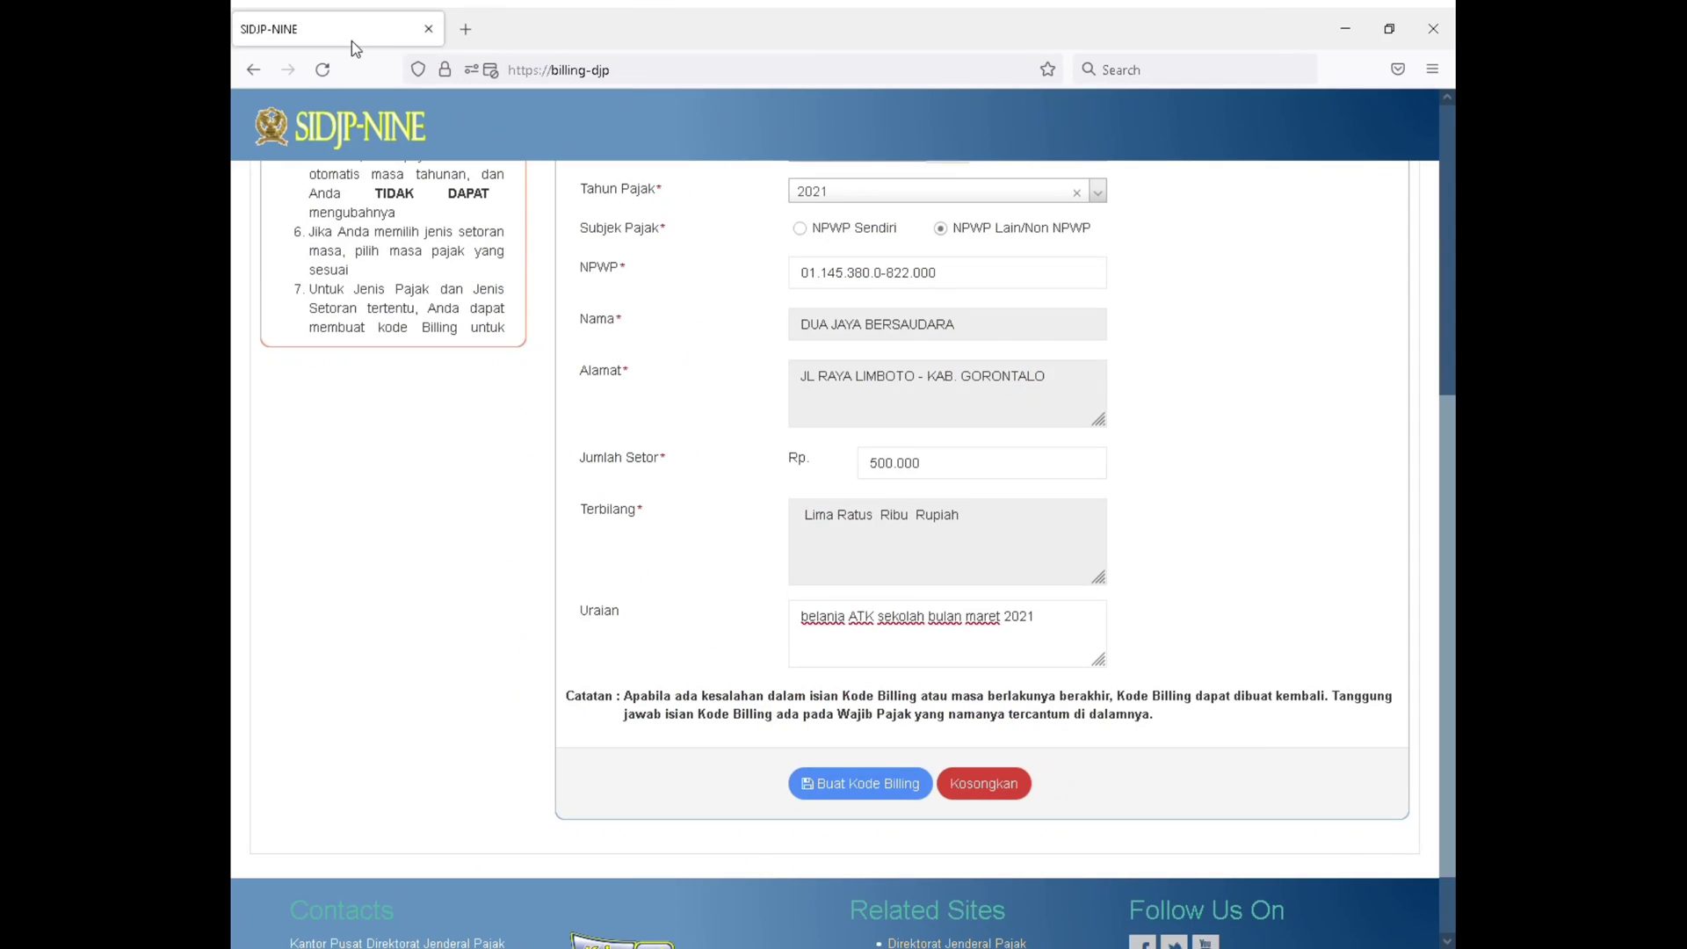
Change the Jenis Pajak to 411124-PPh Pasal 23 on the billing form
{"action": "scroll", "coordinate": [758, 369], "scroll_direction": "up", "scroll_amount": 1}
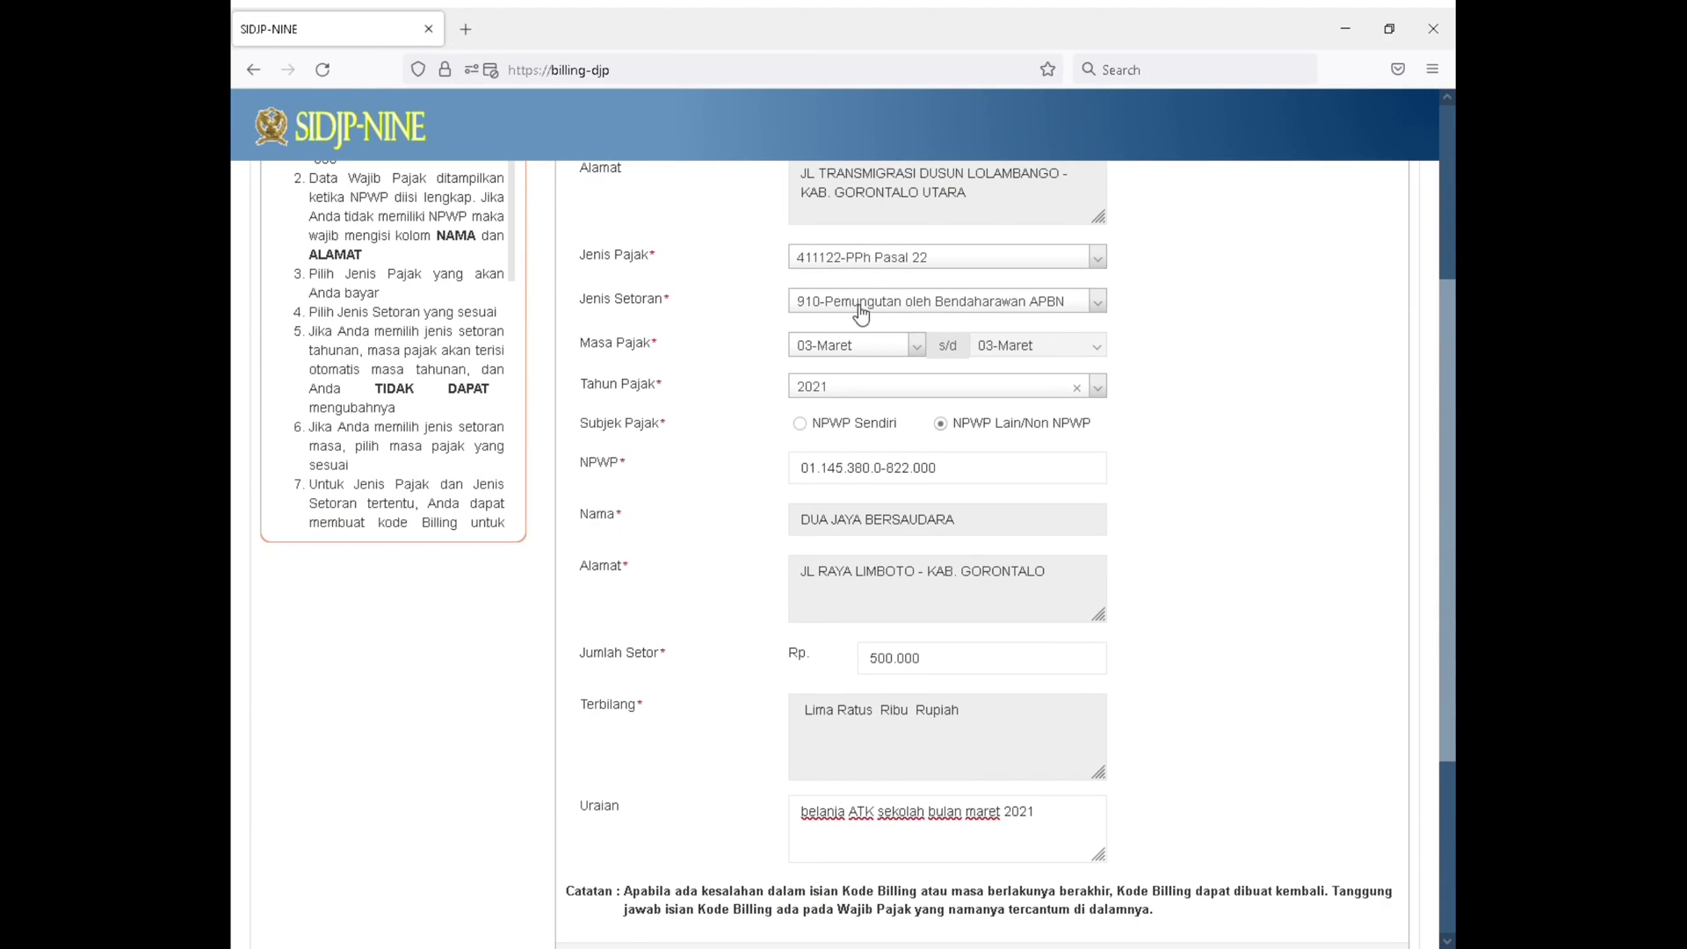
{"action": "left_click", "coordinate": [894, 256]}
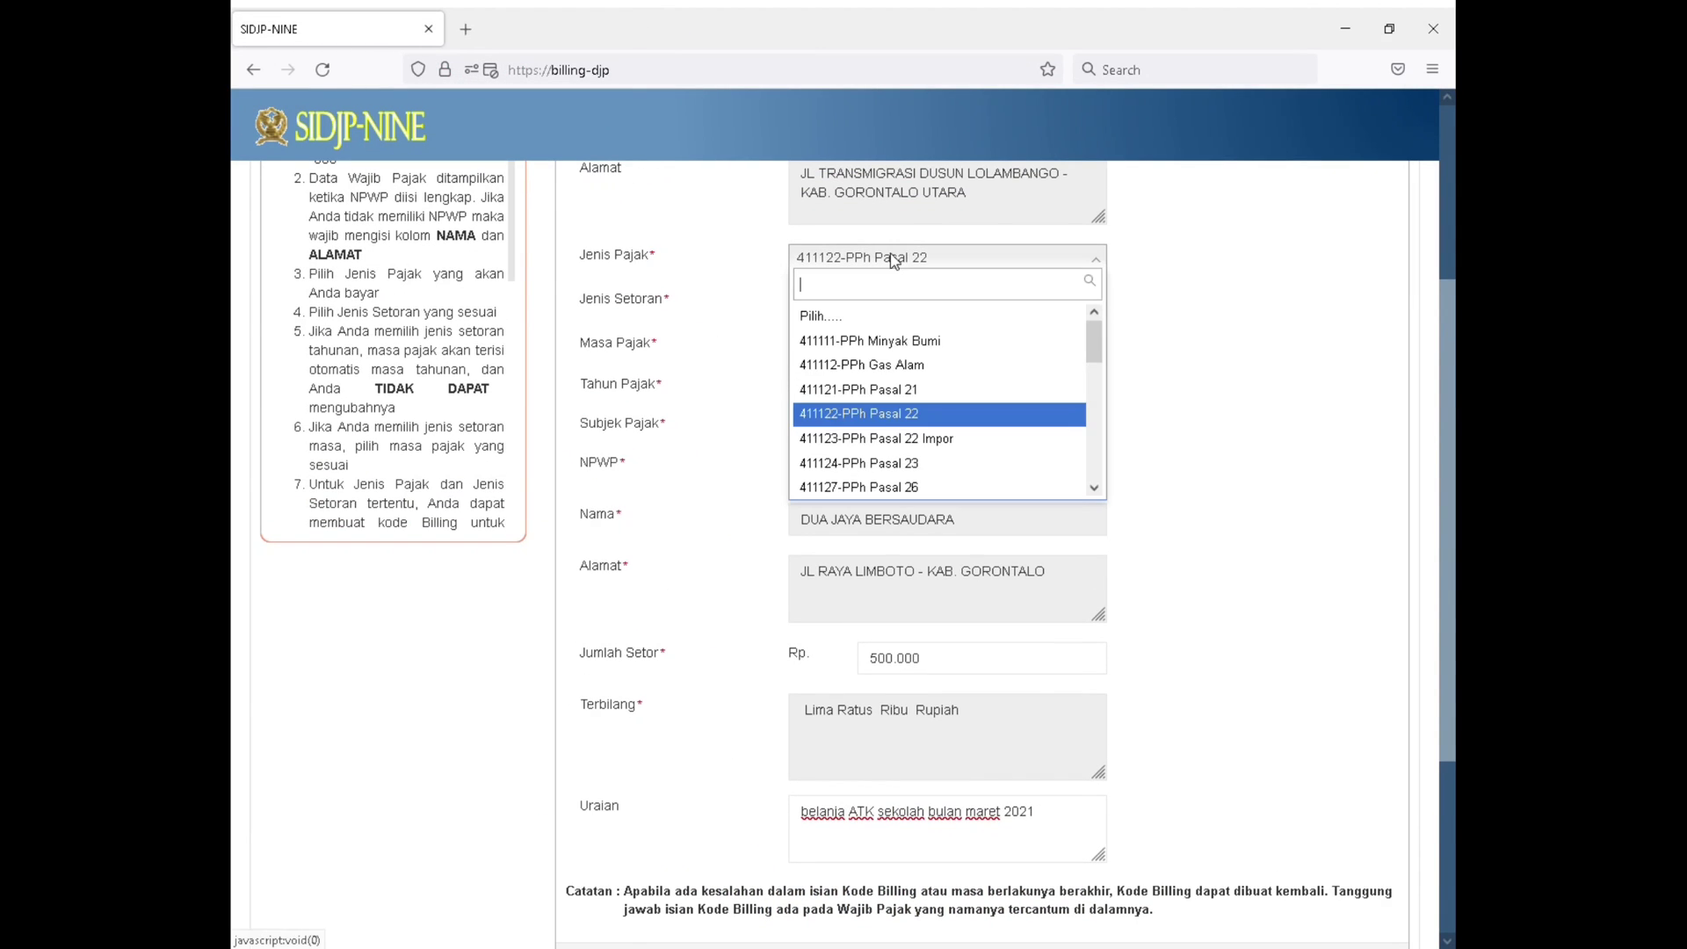
{"action": "left_click", "coordinate": [949, 466]}
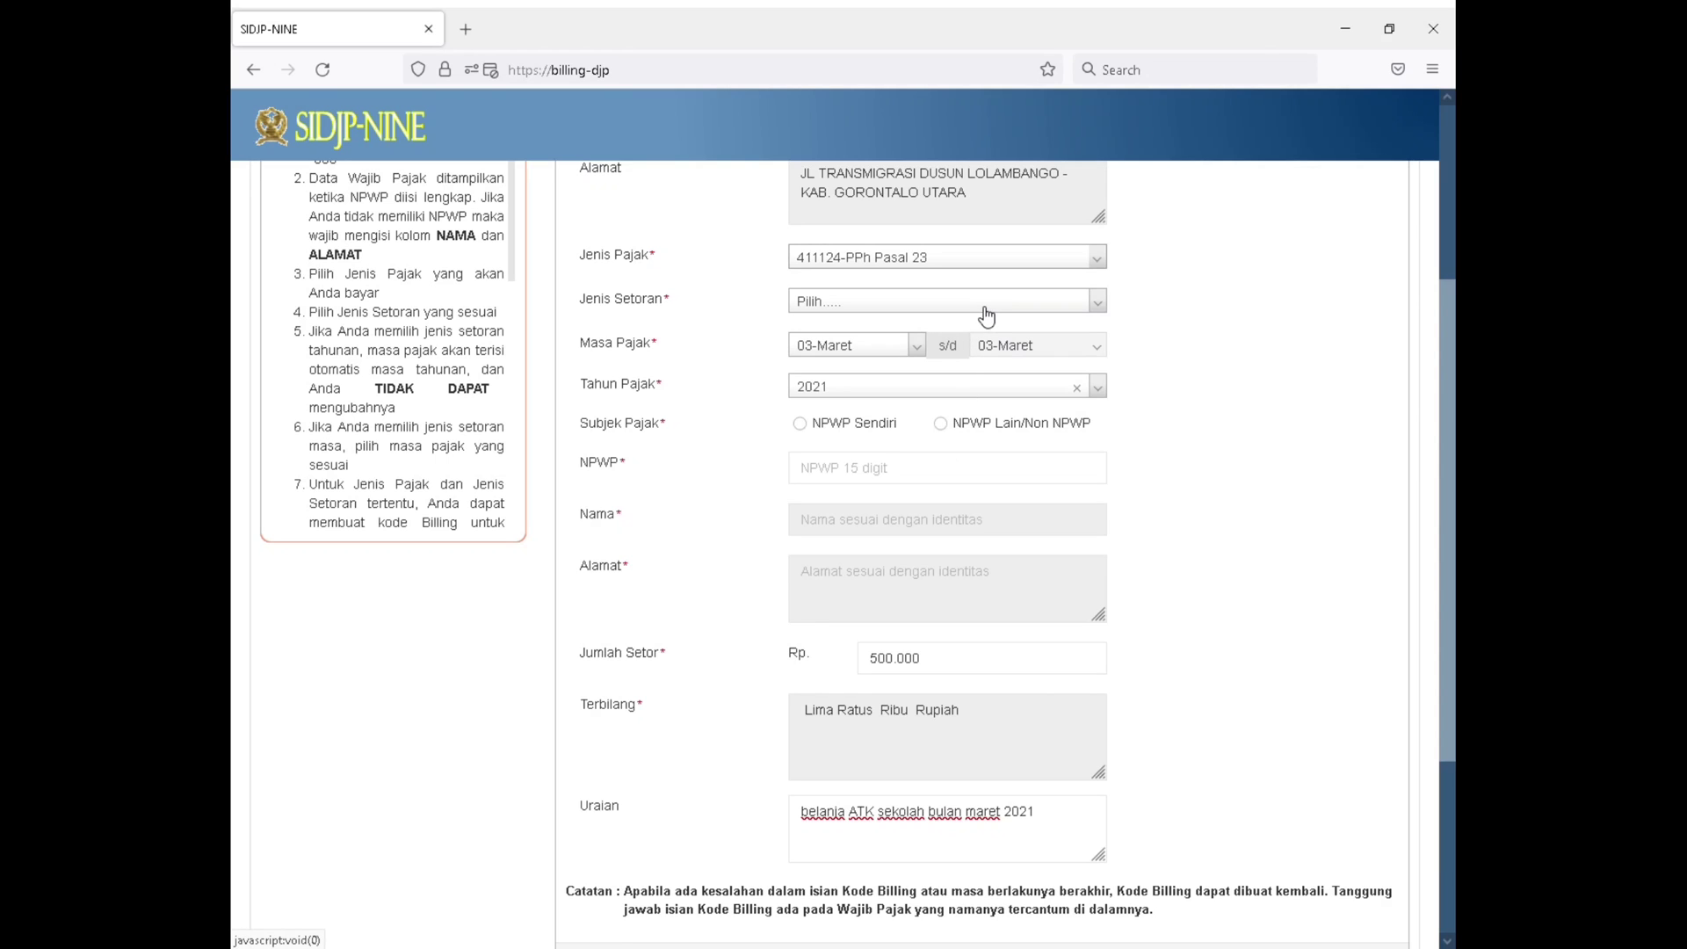
Review the deposit types offered for PPh Pasal 23 and set Jenis Setoran to 104-Jasa
{"action": "left_click", "coordinate": [955, 309]}
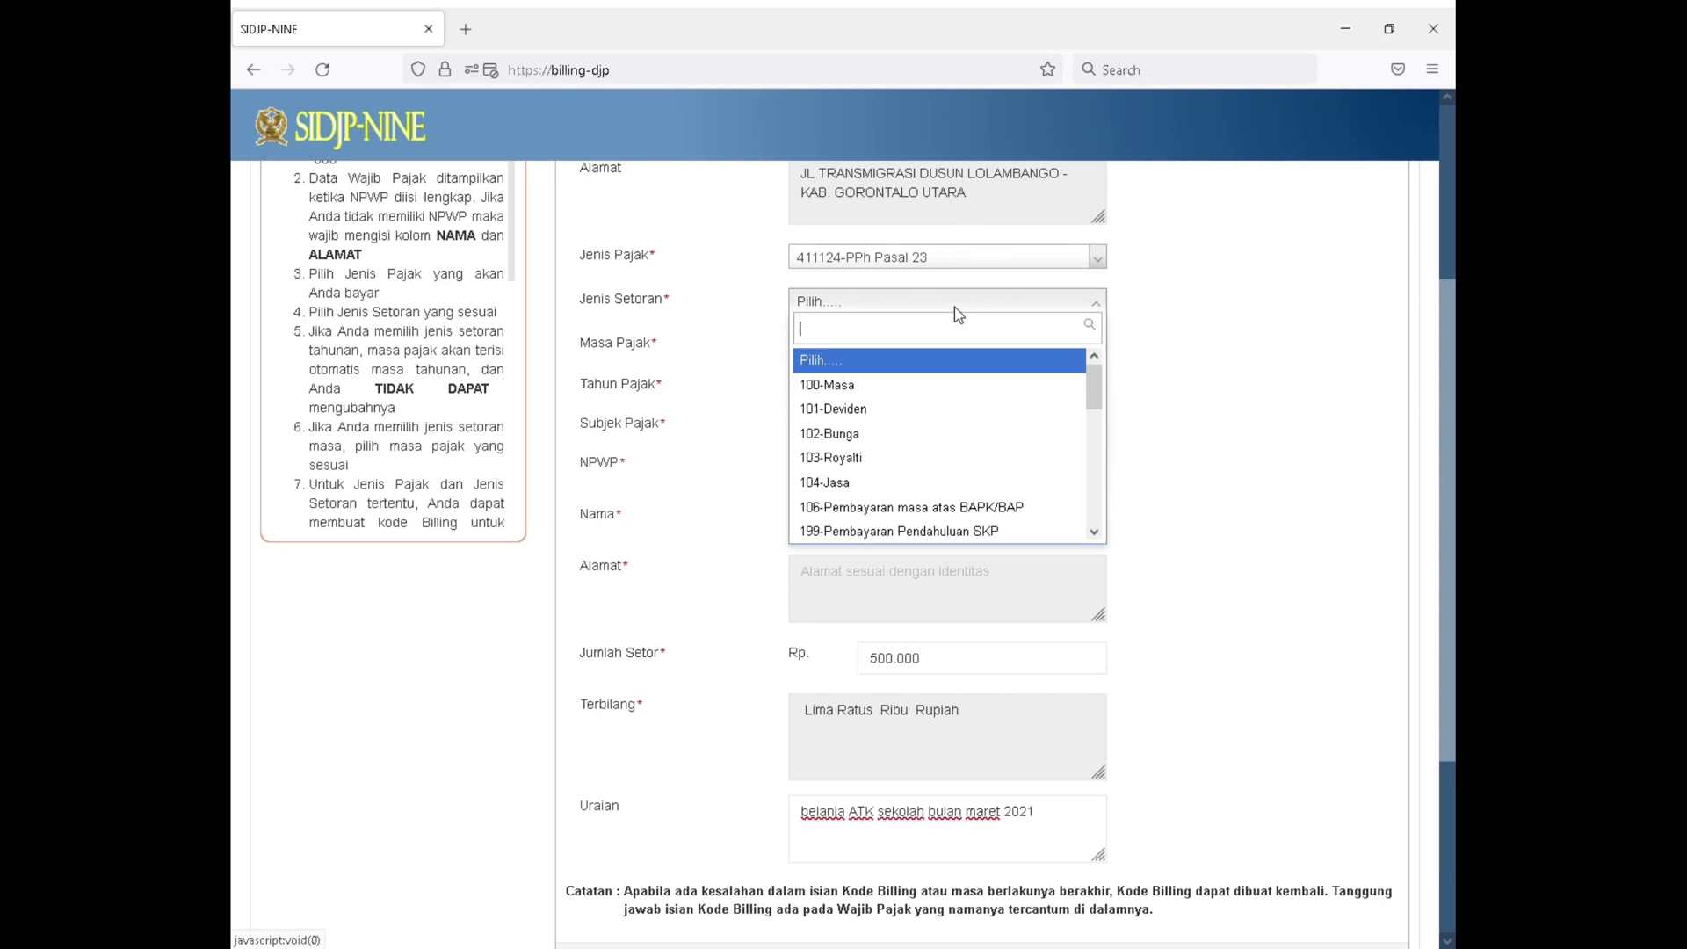
{"action": "scroll", "coordinate": [955, 428], "scroll_direction": "down", "scroll_amount": 4}
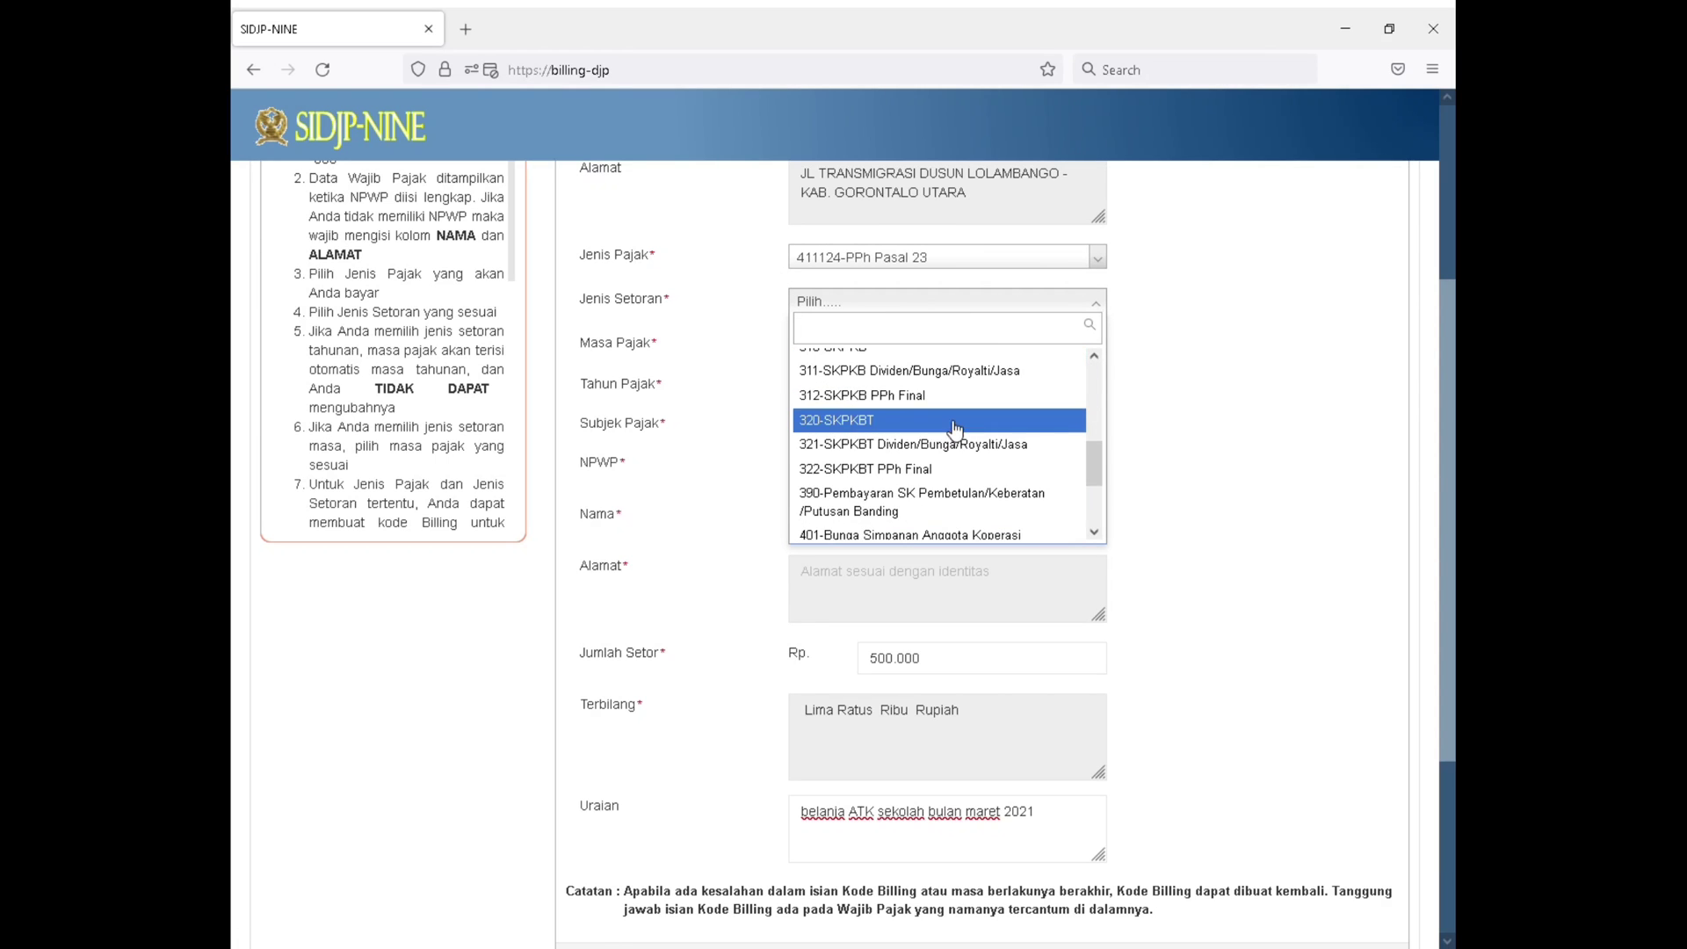
{"action": "scroll", "coordinate": [956, 431], "scroll_direction": "down", "scroll_amount": 5}
{"action": "scroll", "coordinate": [952, 440], "scroll_direction": "up", "scroll_amount": 5}
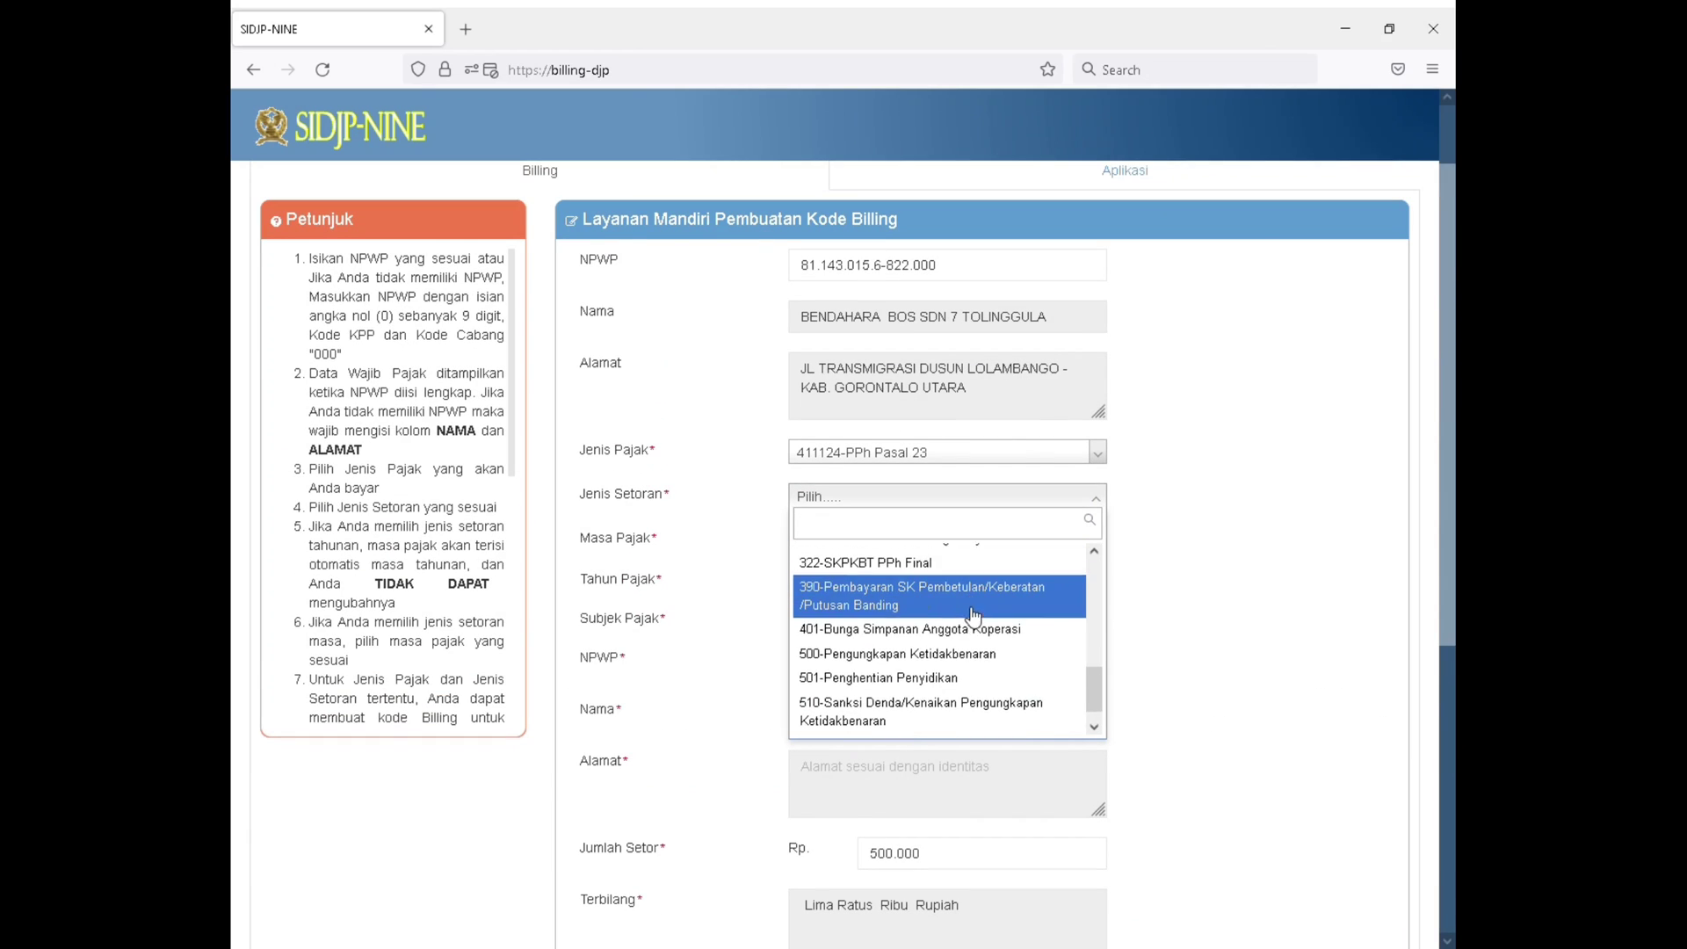
{"action": "scroll", "coordinate": [971, 619], "scroll_direction": "up", "scroll_amount": 8}
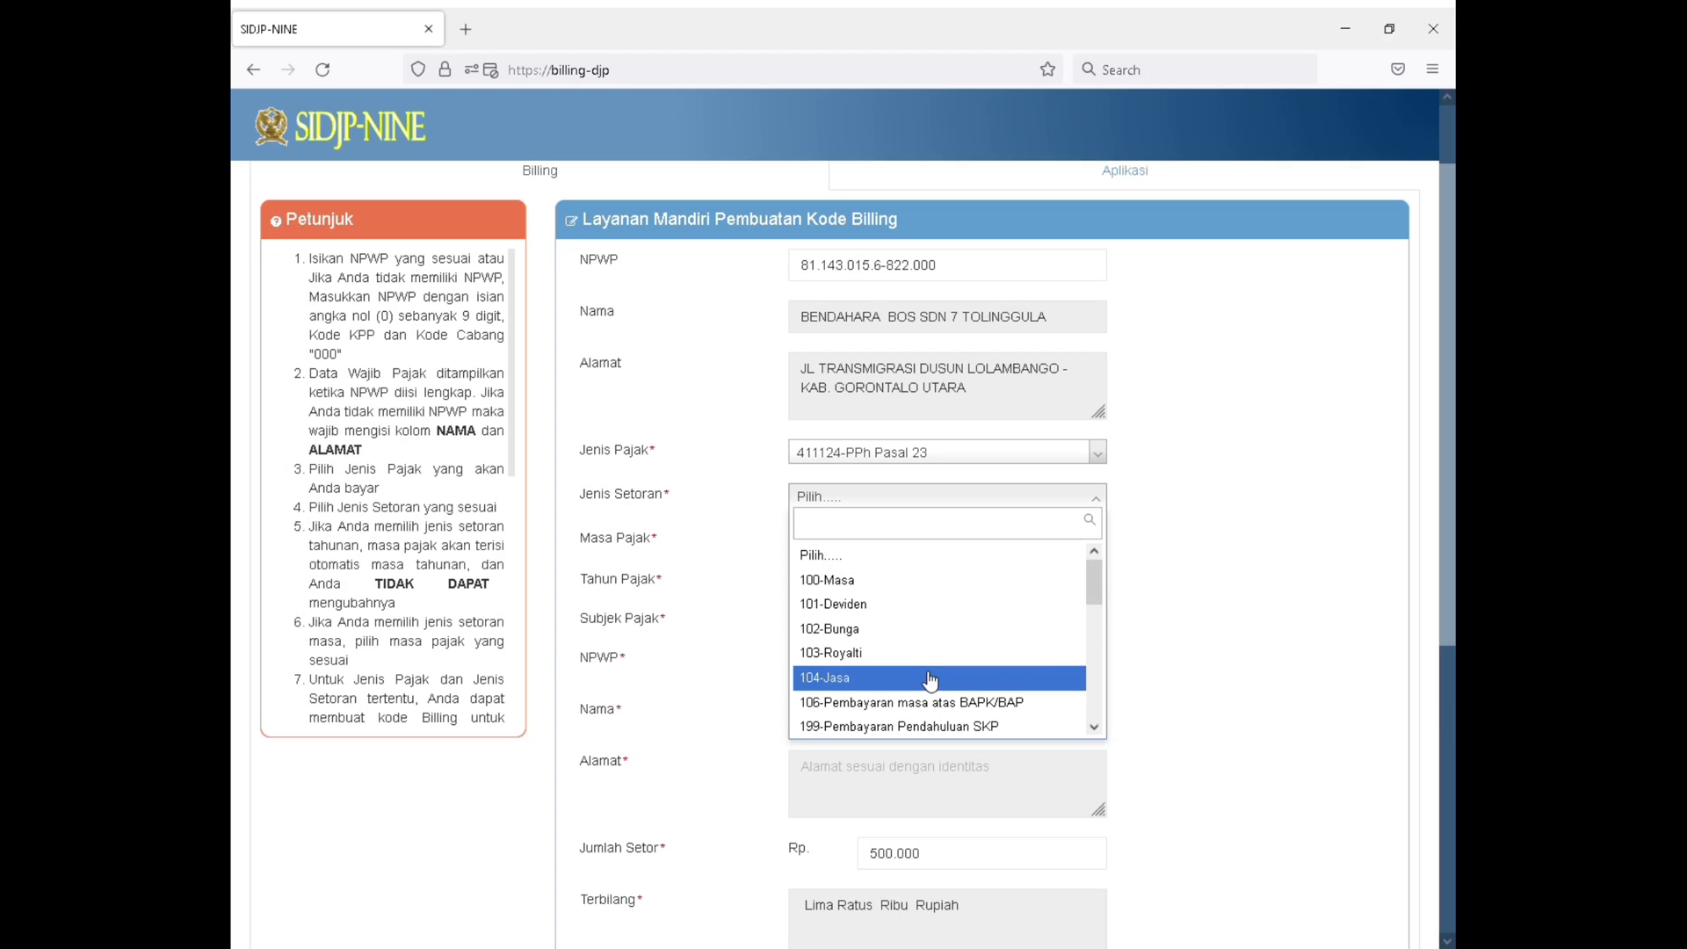
{"action": "scroll", "coordinate": [933, 678], "scroll_direction": "down", "scroll_amount": 3}
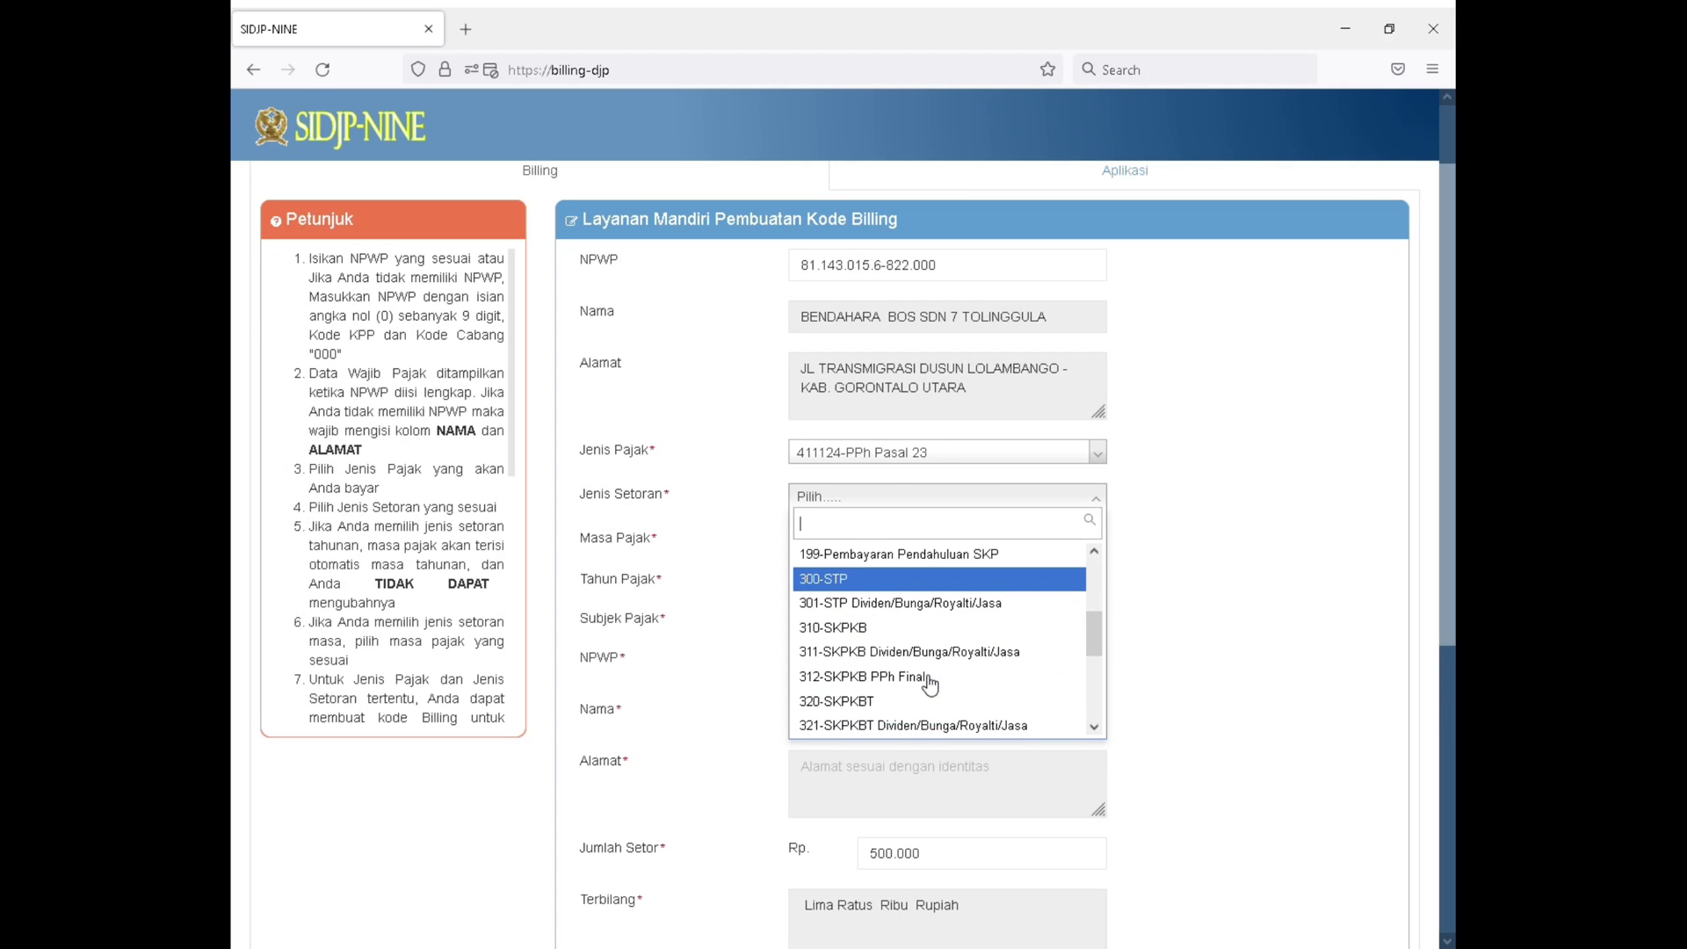
{"action": "scroll", "coordinate": [938, 672], "scroll_direction": "up", "scroll_amount": 3}
{"action": "scroll", "coordinate": [939, 672], "scroll_direction": "up", "scroll_amount": 2}
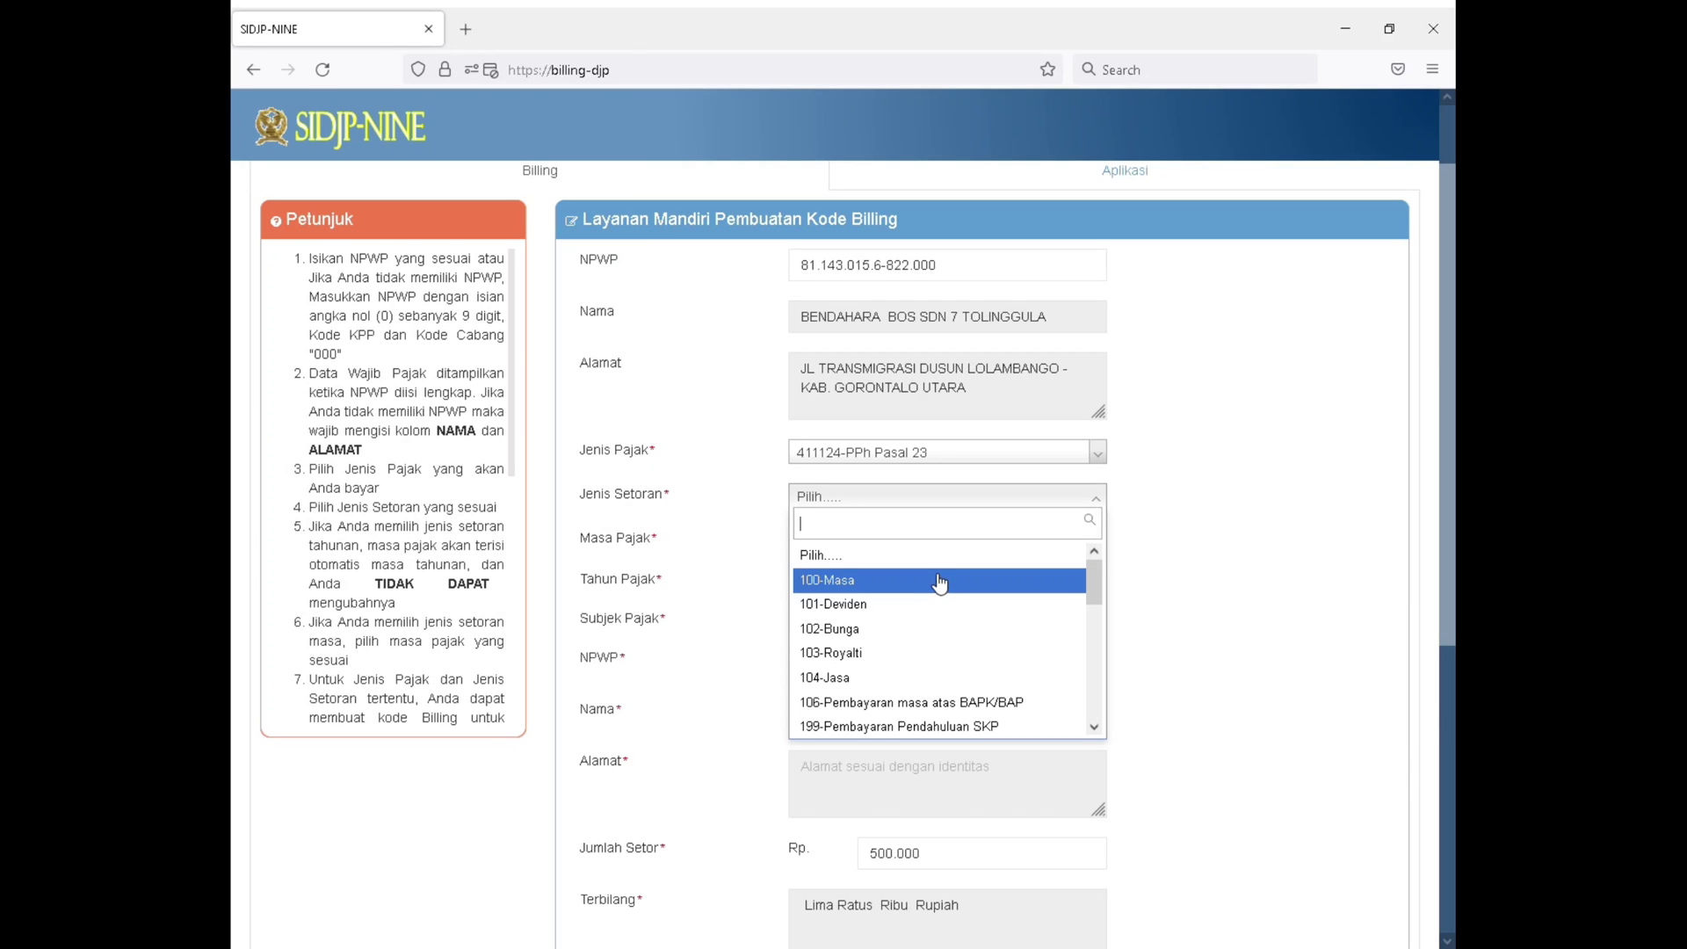
{"action": "key", "text": "Down"}
{"action": "key", "text": "Down"}
{"action": "key", "text": "Down"}
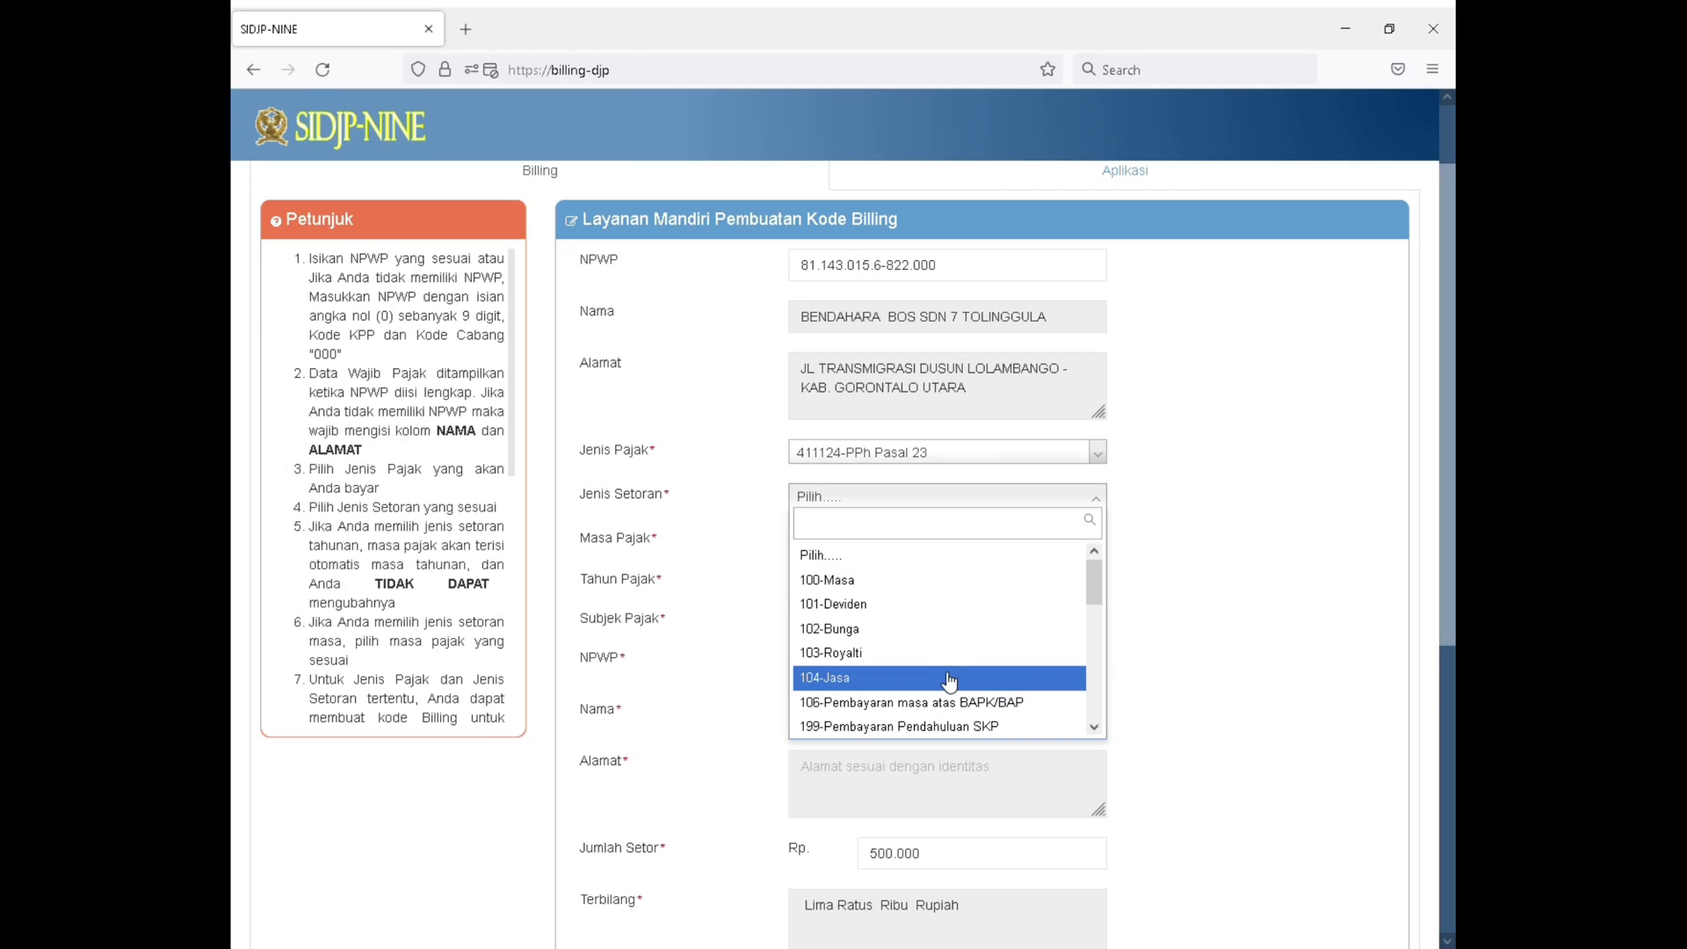
{"action": "scroll", "coordinate": [949, 681], "scroll_direction": "down", "scroll_amount": 5}
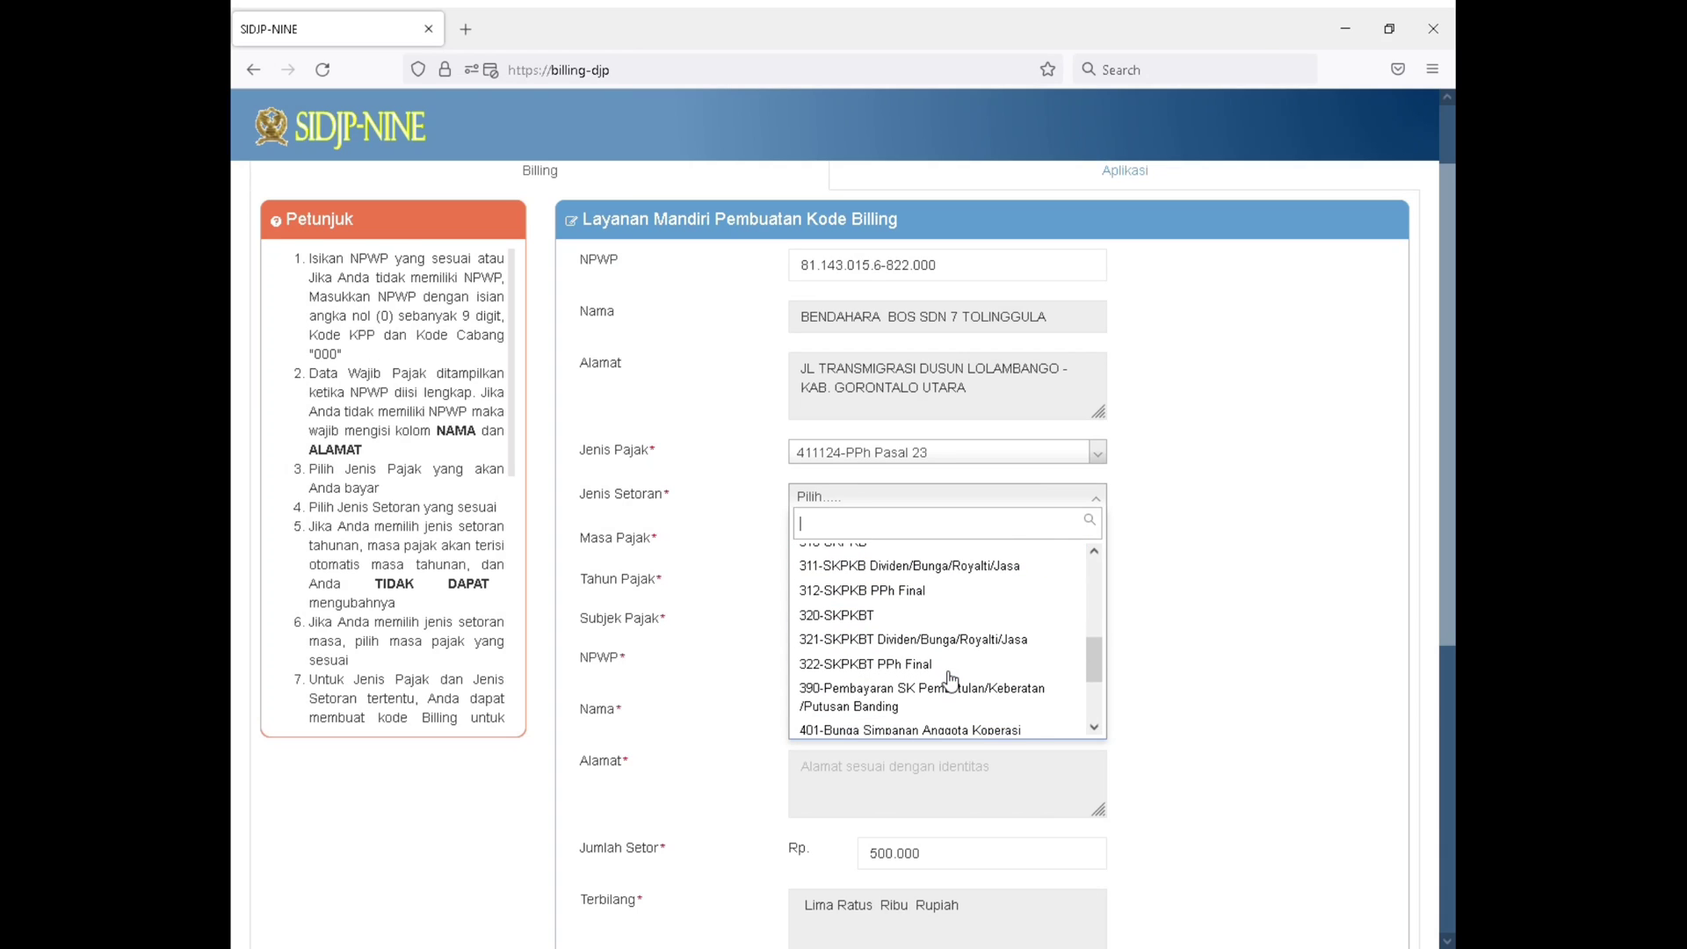
{"action": "scroll", "coordinate": [950, 679], "scroll_direction": "down", "scroll_amount": 2}
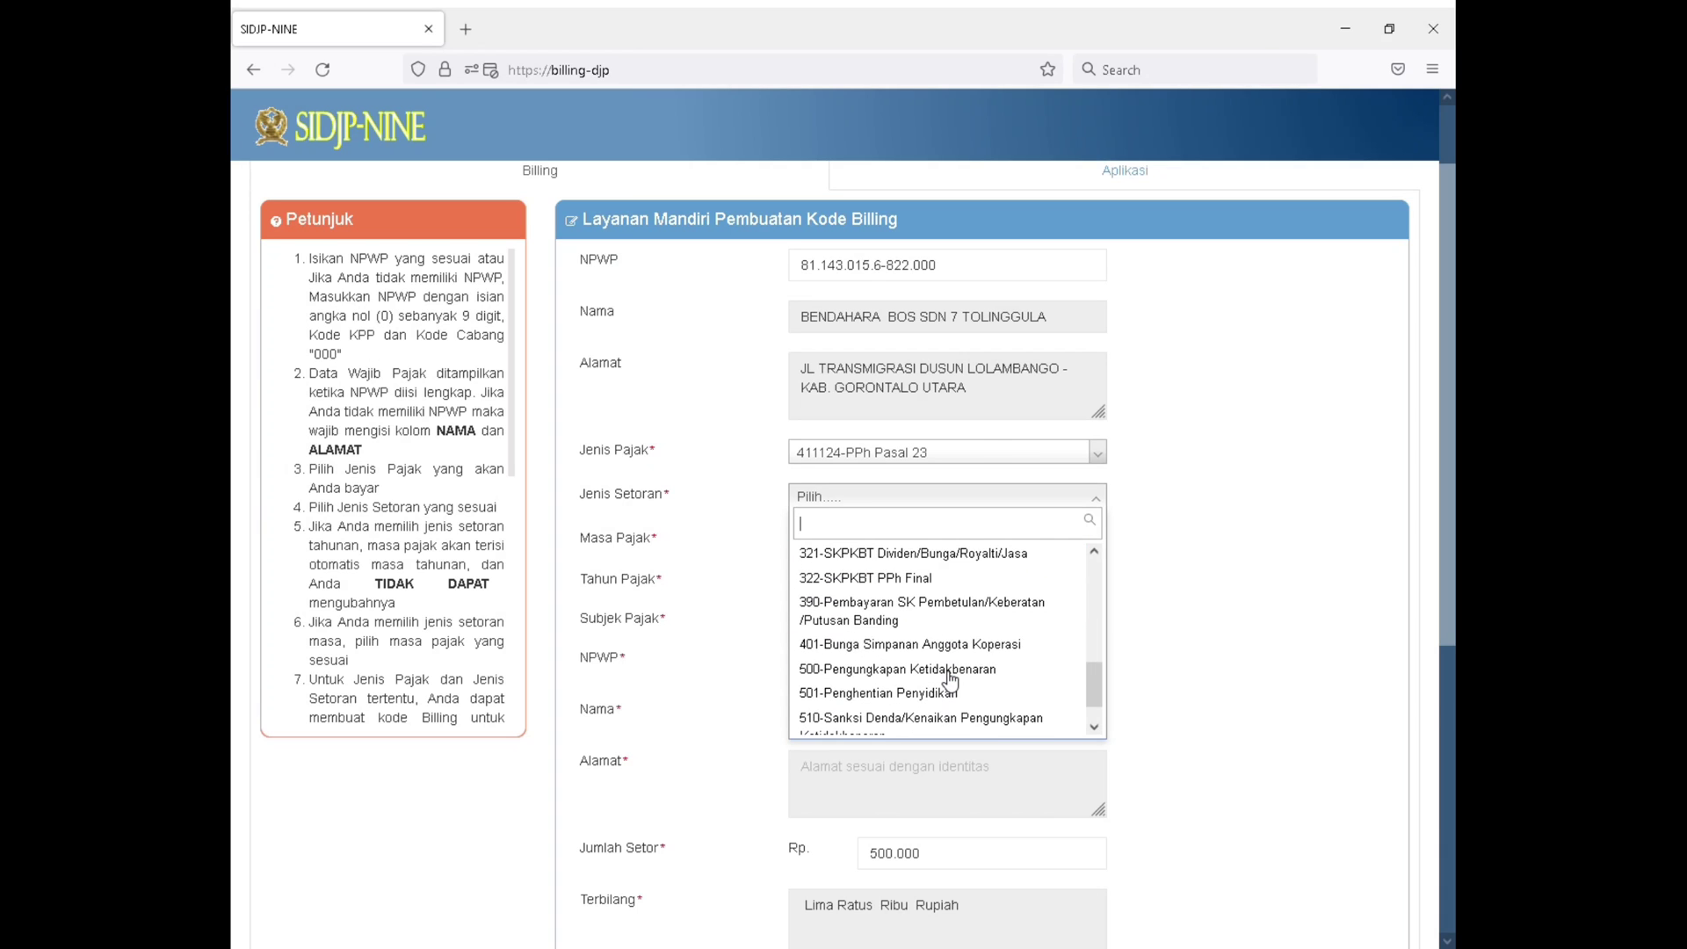
{"action": "scroll", "coordinate": [949, 681], "scroll_direction": "down", "scroll_amount": 1}
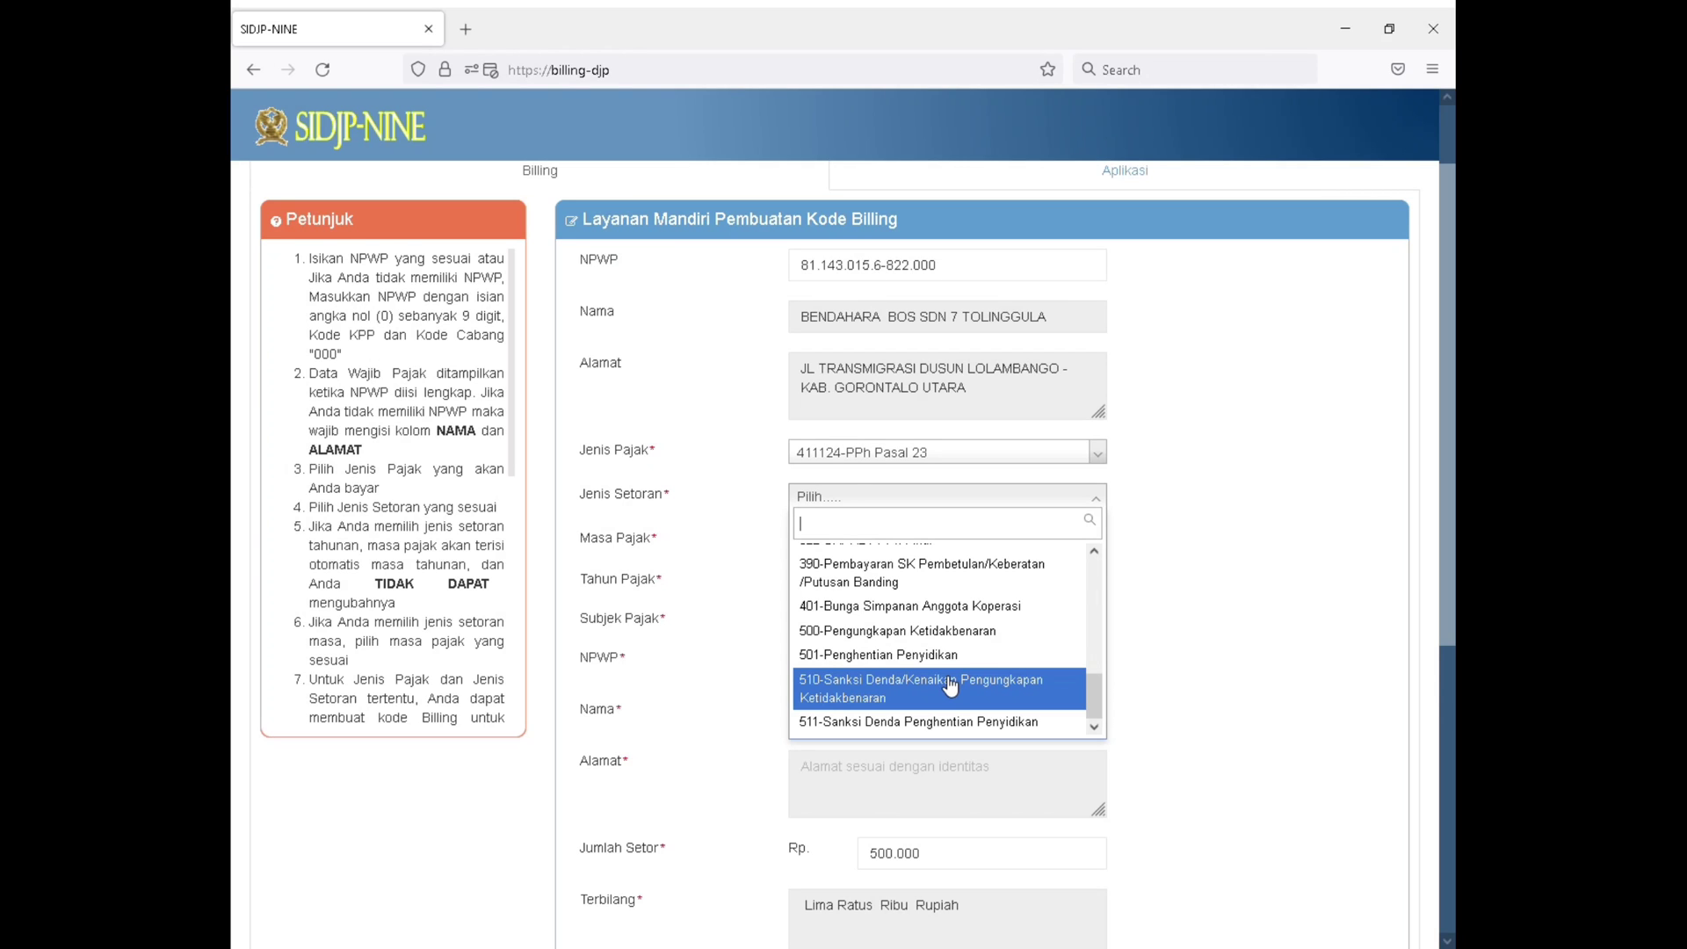
{"action": "scroll", "coordinate": [950, 686], "scroll_direction": "up", "scroll_amount": 1}
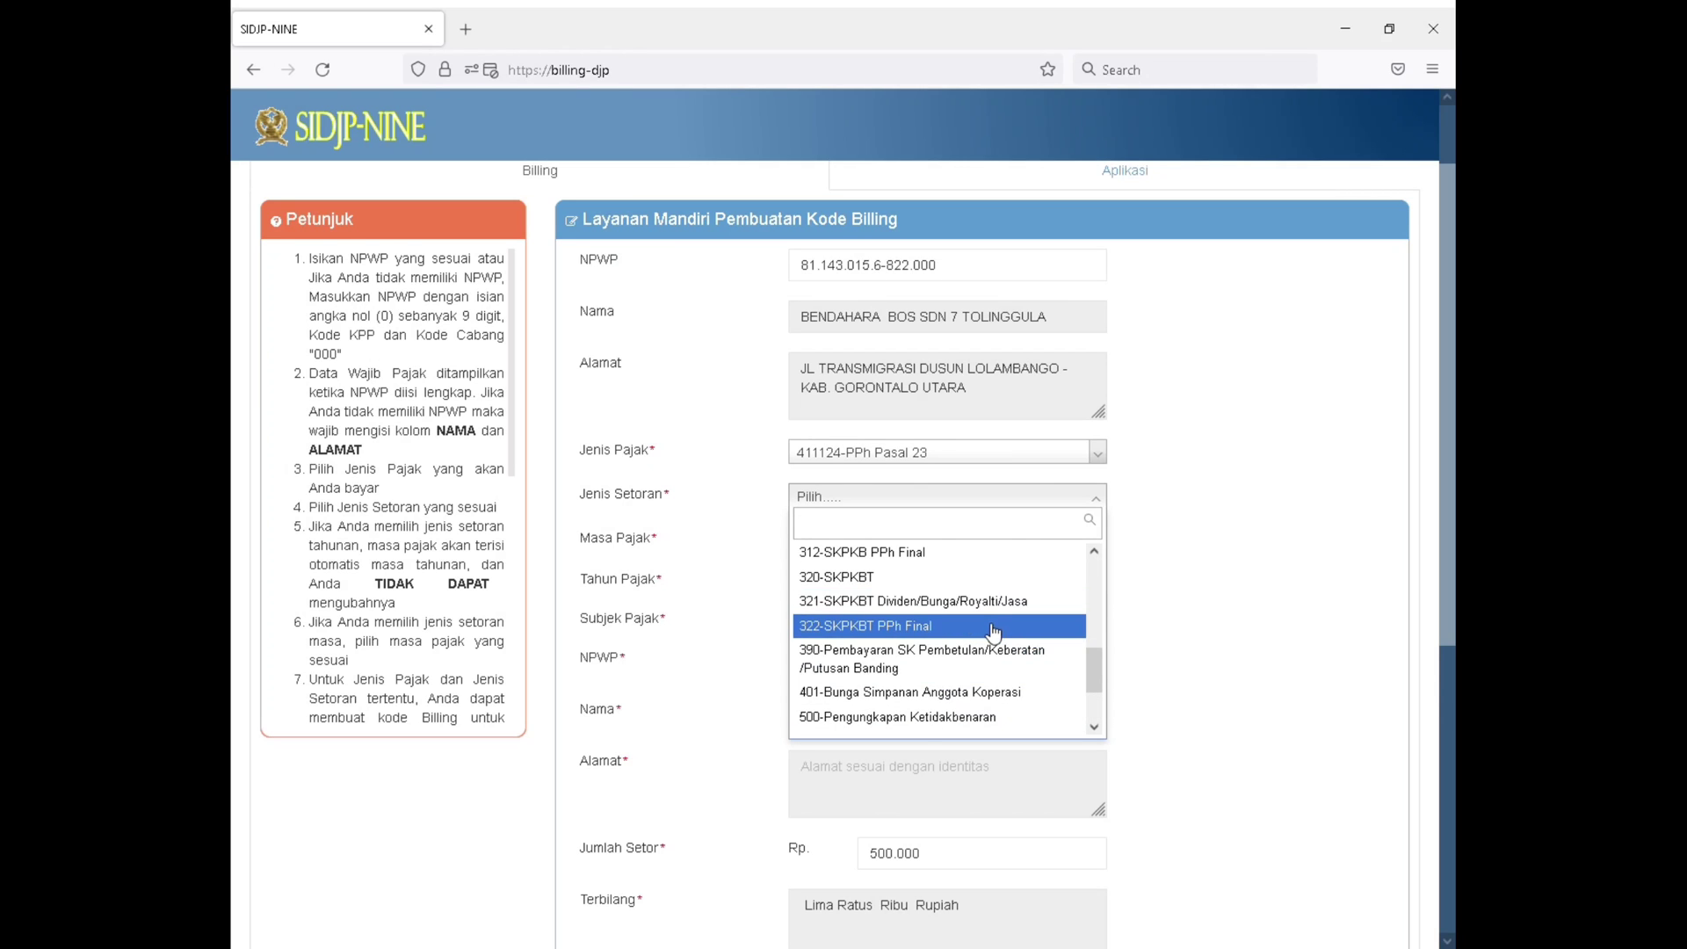
{"action": "scroll", "coordinate": [984, 634], "scroll_direction": "up", "scroll_amount": 3}
{"action": "scroll", "coordinate": [991, 635], "scroll_direction": "down", "scroll_amount": 2}
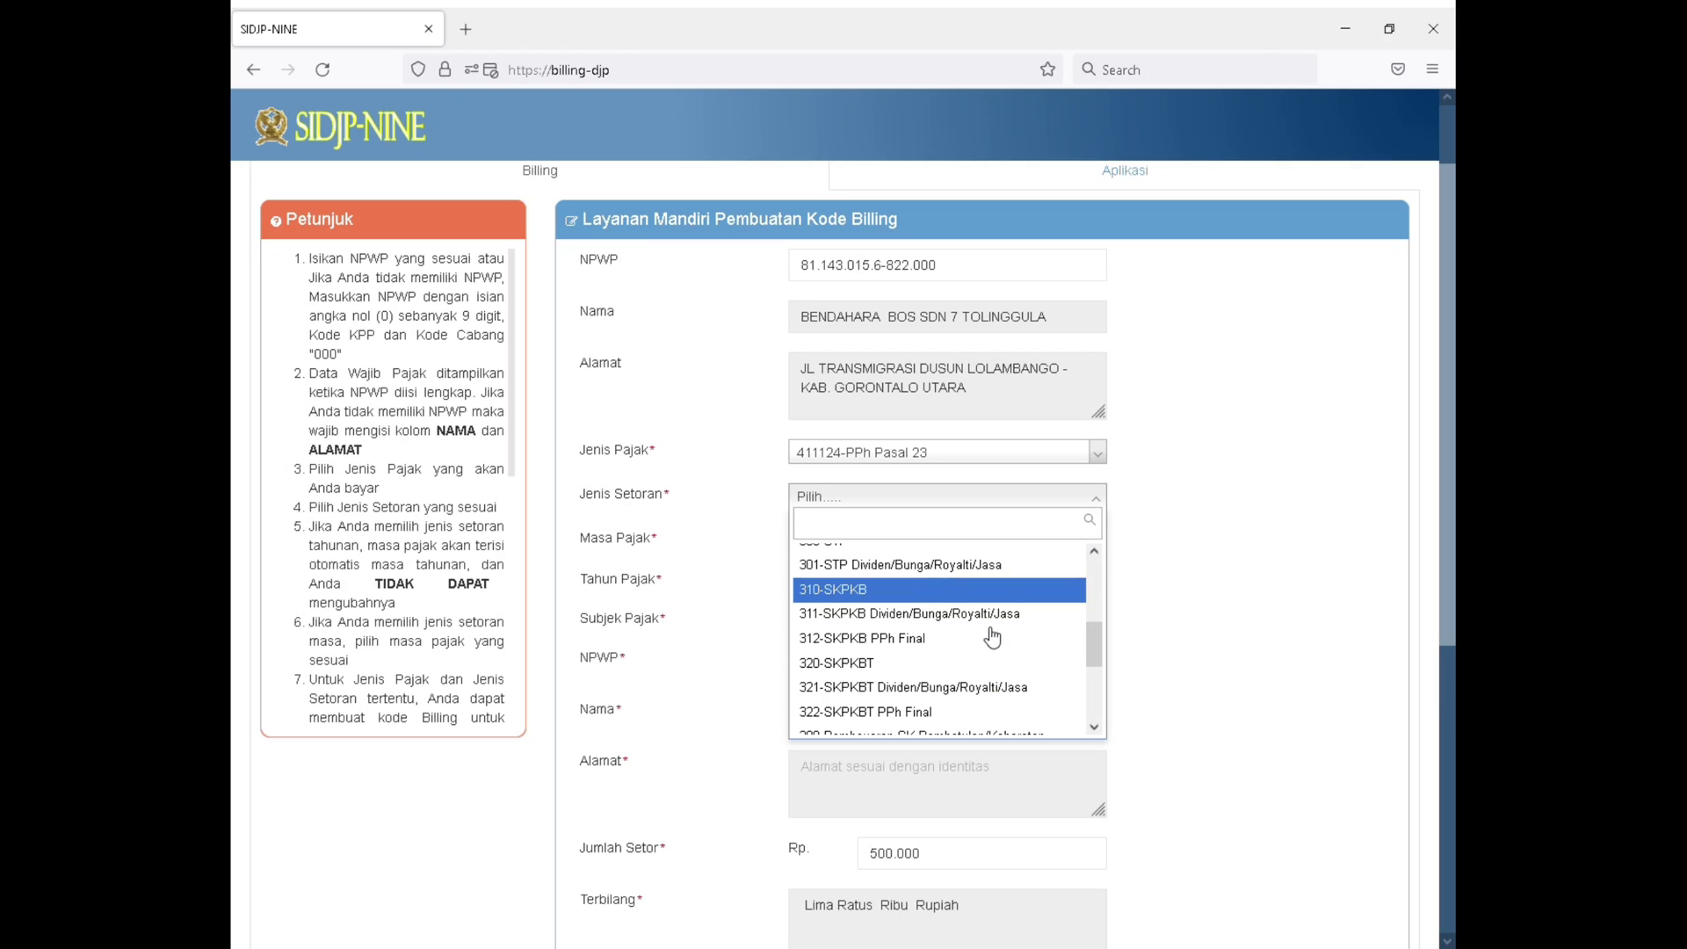
{"action": "scroll", "coordinate": [992, 635], "scroll_direction": "up", "scroll_amount": 2}
{"action": "scroll", "coordinate": [990, 640], "scroll_direction": "down", "scroll_amount": 1}
{"action": "scroll", "coordinate": [904, 641], "scroll_direction": "up", "scroll_amount": 1}
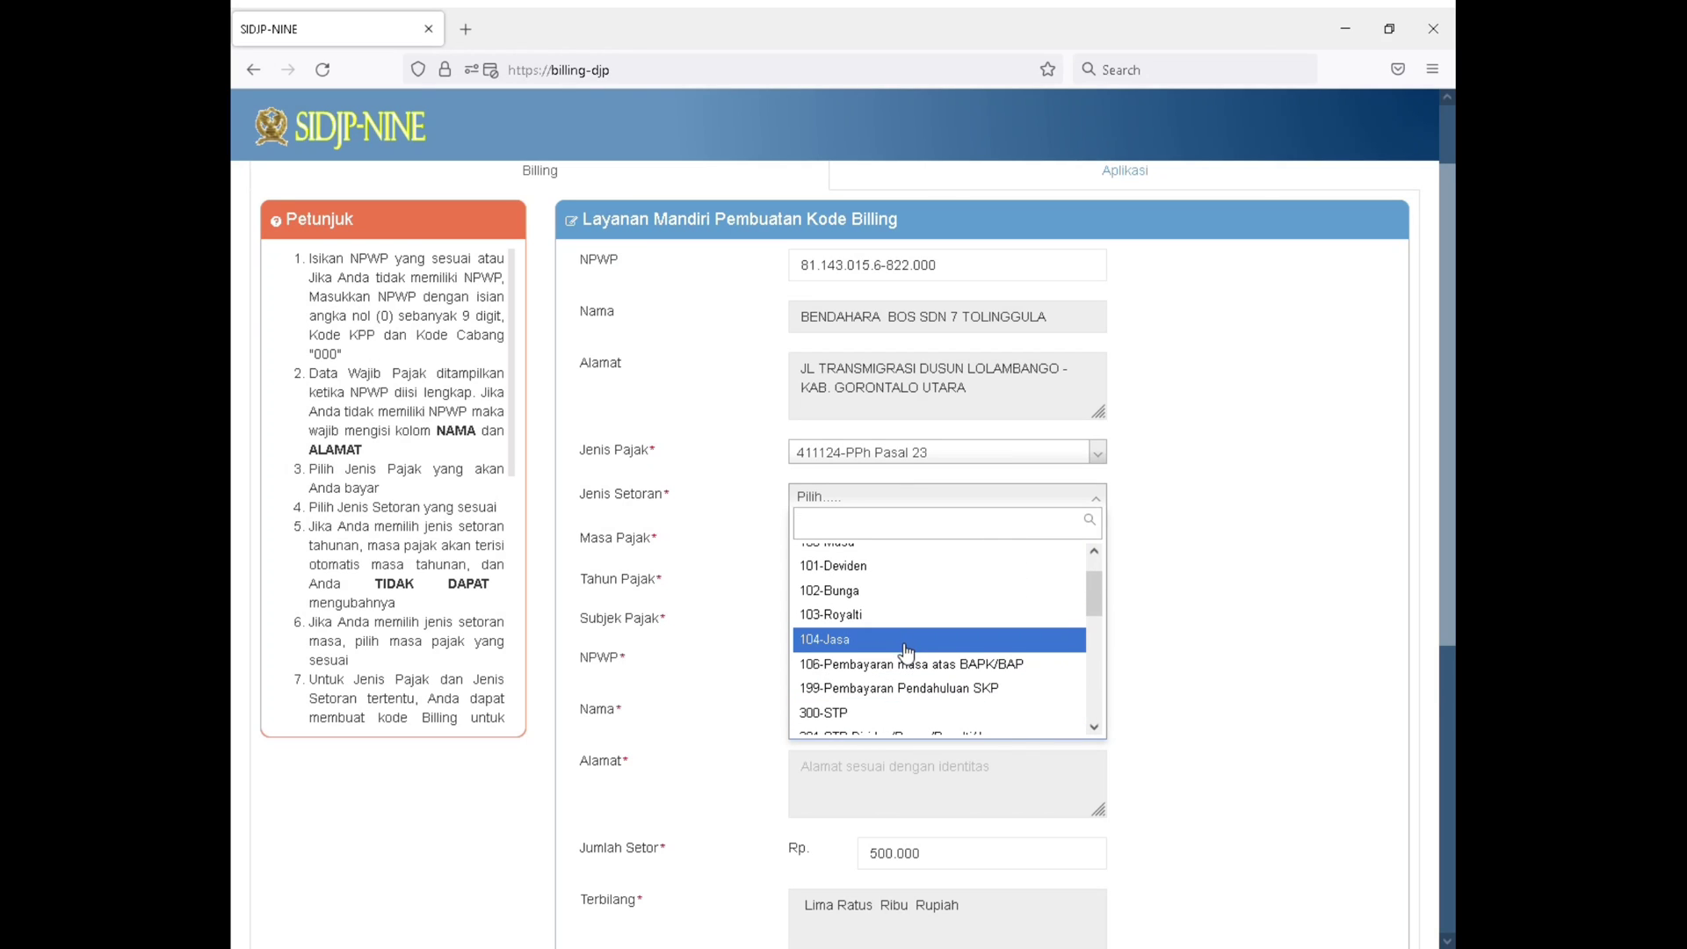
{"action": "left_click", "coordinate": [907, 650]}
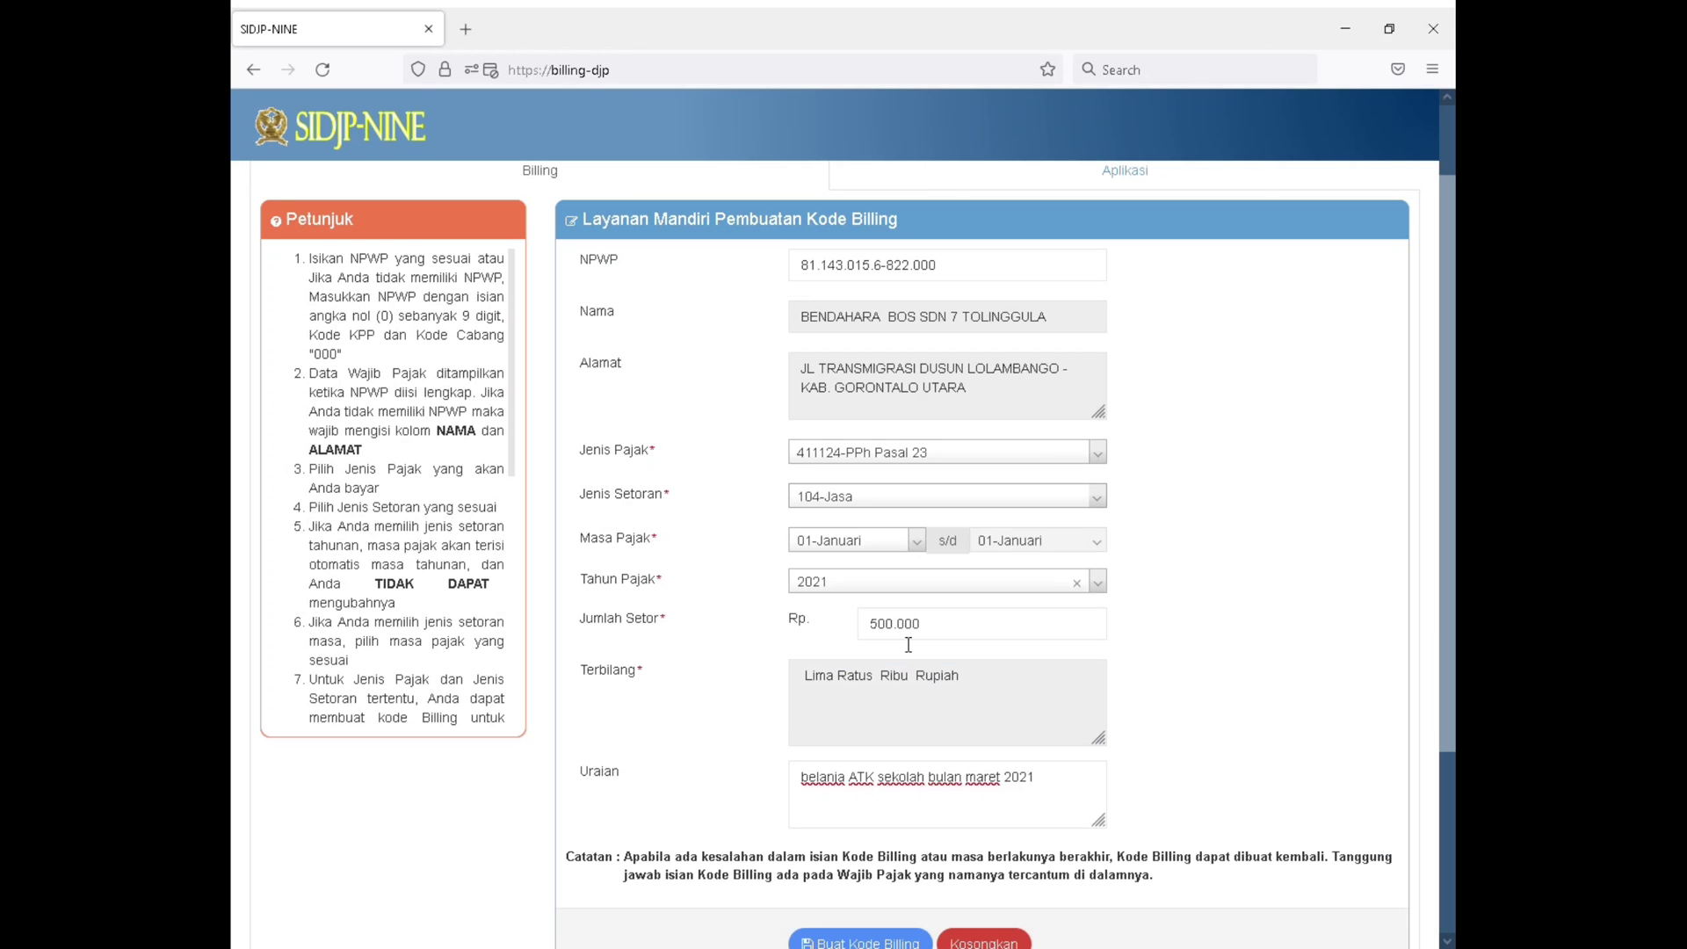
Set the Masa Pajak of the PPh Pasal 23 payment to 04-April
{"action": "left_click", "coordinate": [887, 537]}
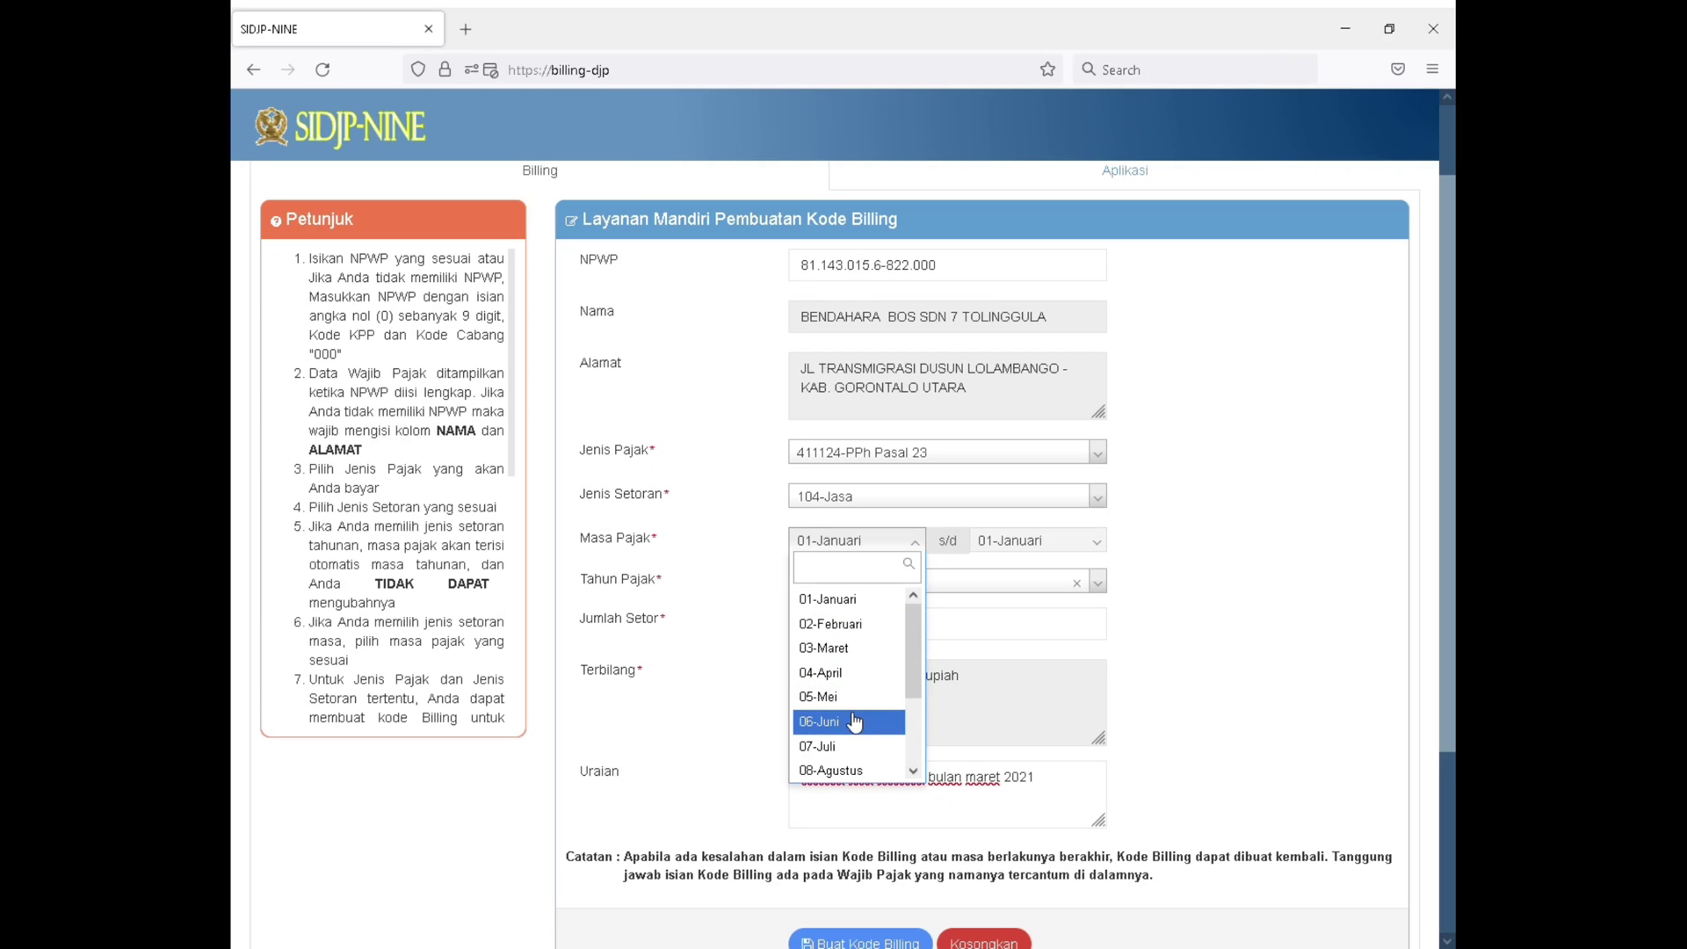
{"action": "left_click", "coordinate": [863, 688]}
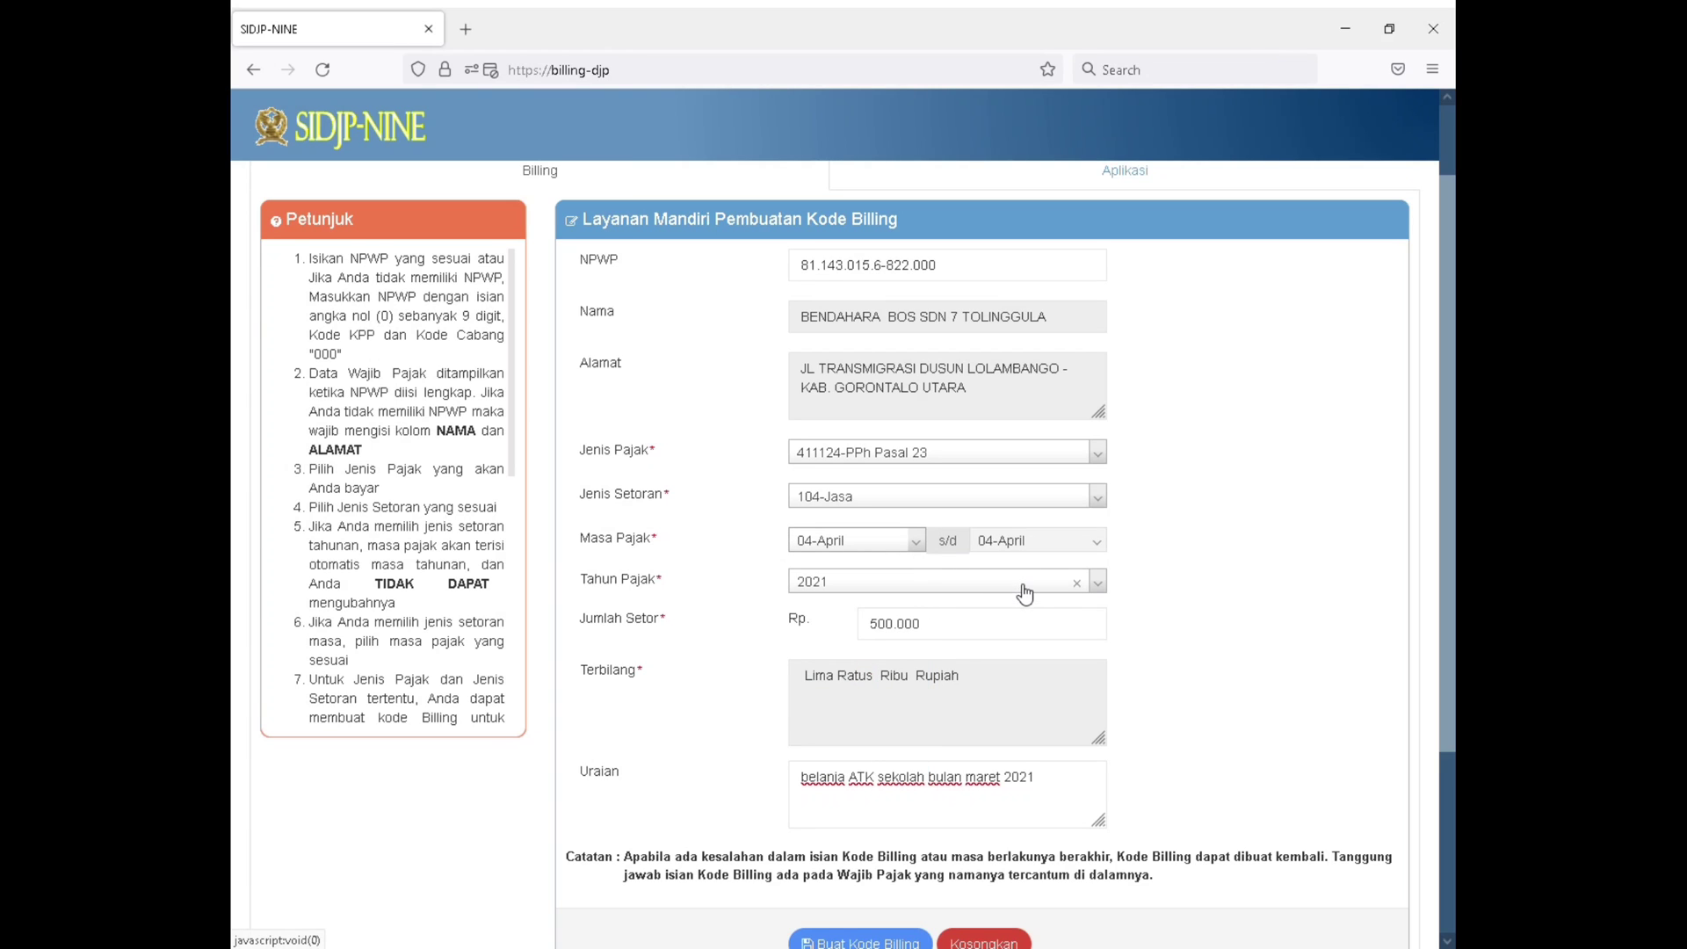
{"action": "left_click", "coordinate": [1004, 634]}
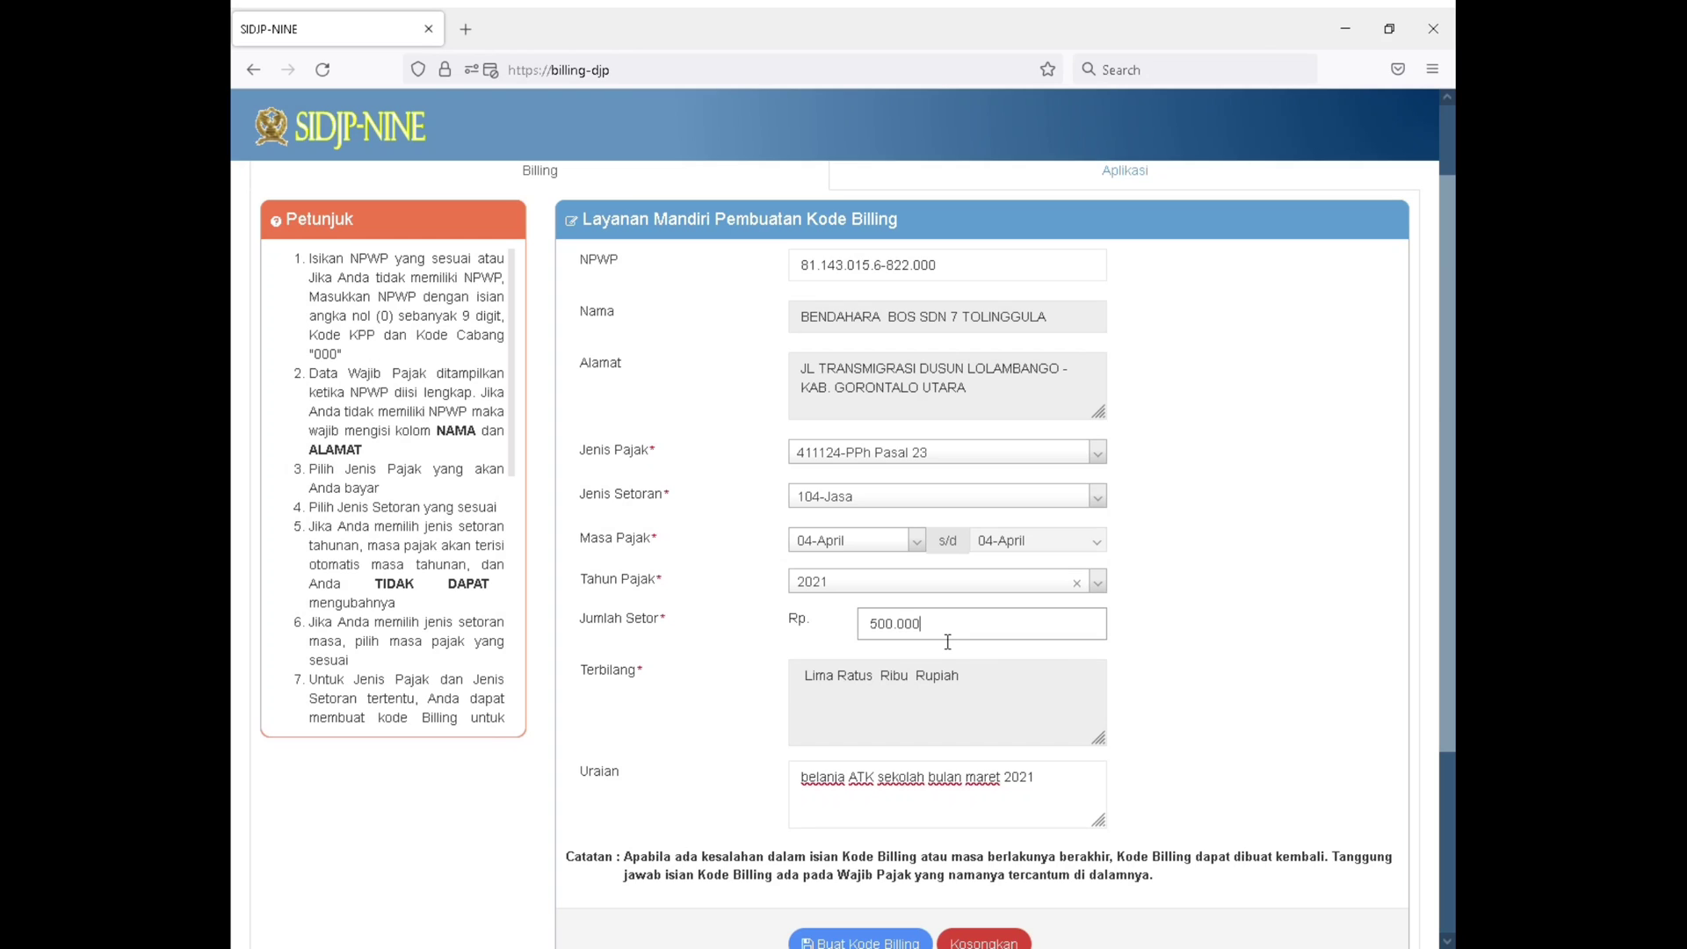
Replace the Uraian text with "jasa catering kegiatan ???? april 2021"
{"action": "scroll", "coordinate": [947, 641], "scroll_direction": "down", "scroll_amount": 1}
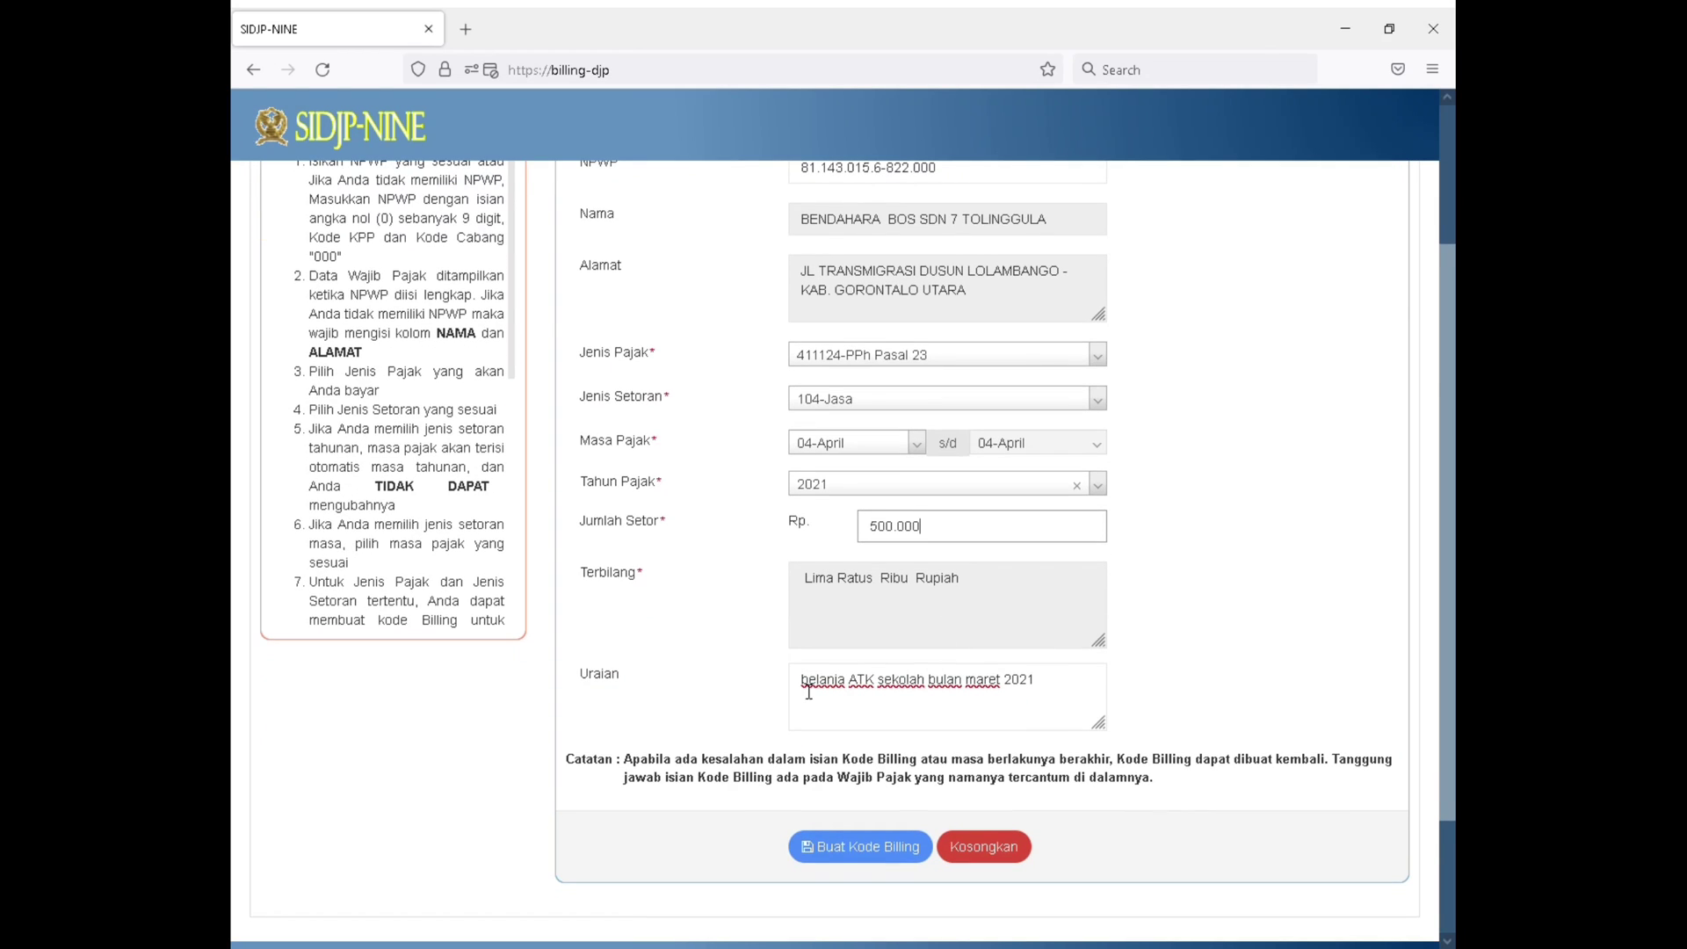
{"action": "left_click_drag", "start_coordinate": [802, 689], "coordinate": [1172, 716]}
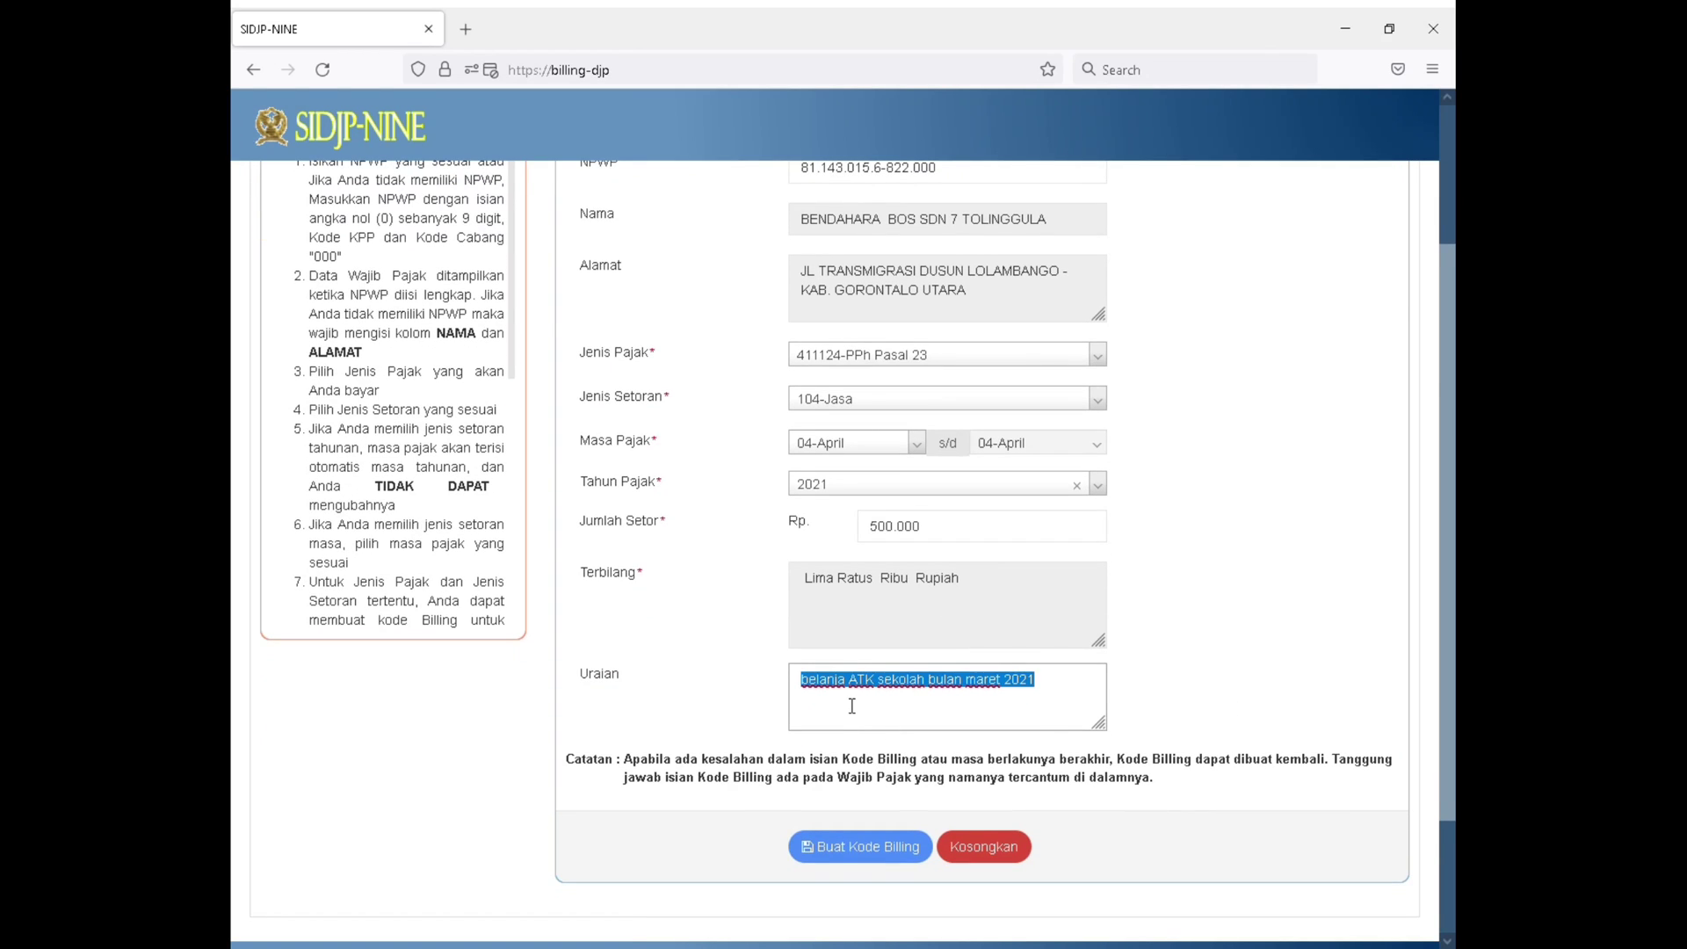
{"action": "type", "text": "jasa"}
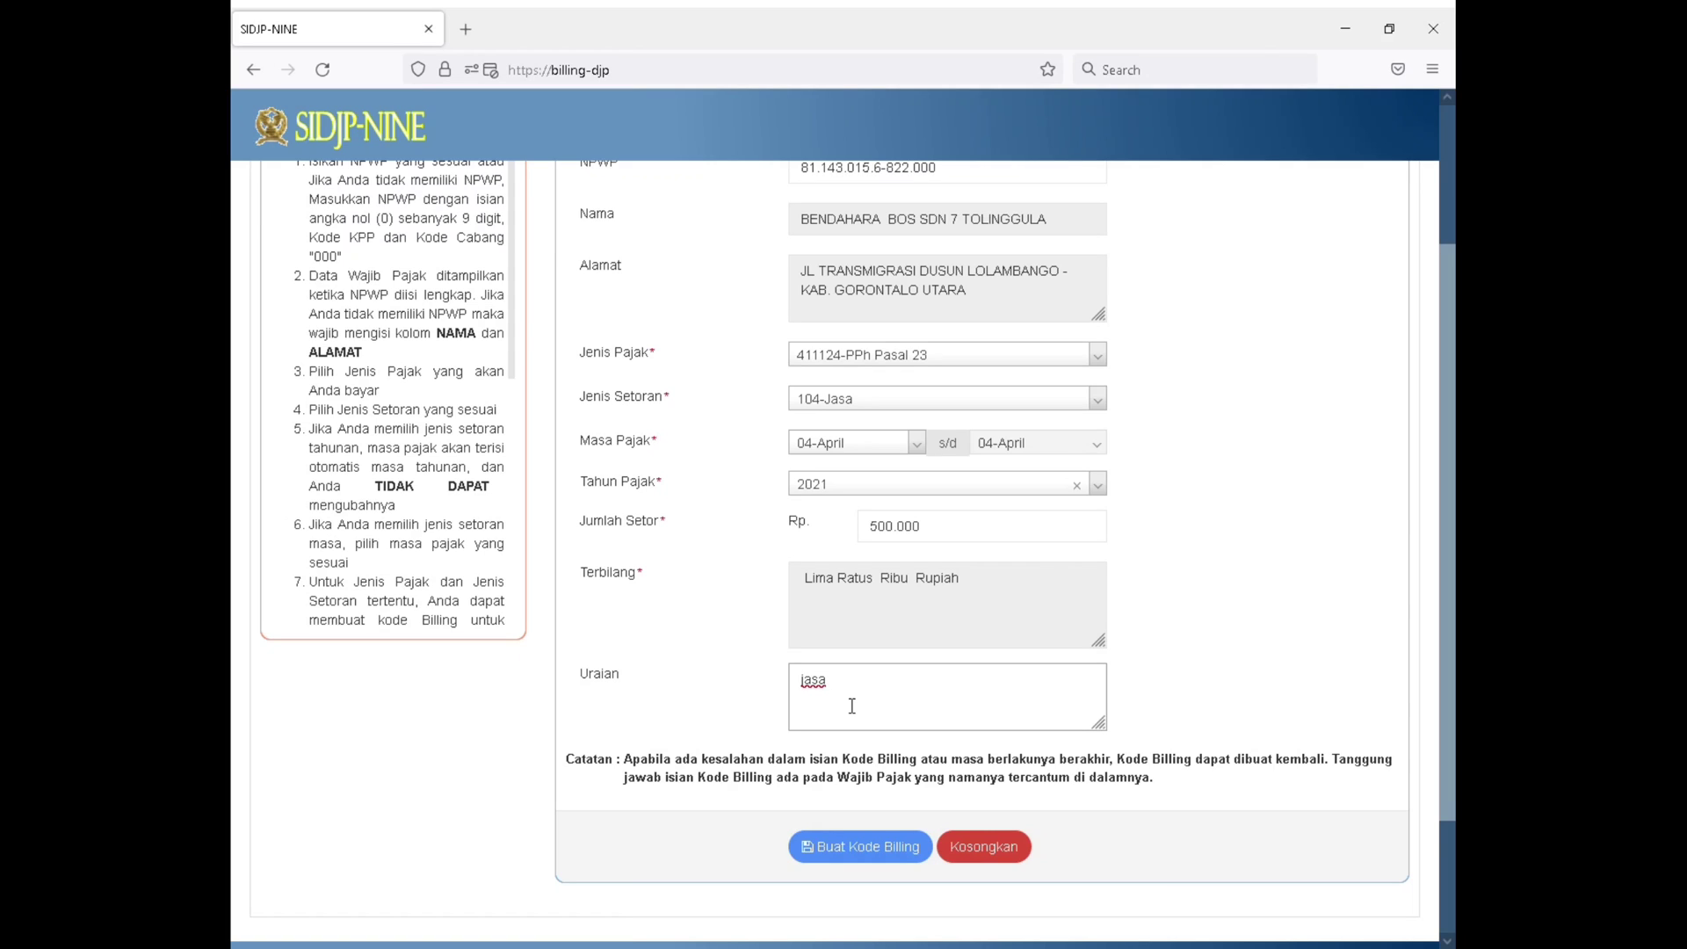
{"action": "type", "text": " catering"}
{"action": "type", "text": " kegiatan "}
{"action": "type", "text": "xx"}
{"action": "key", "text": "BackSpace"}
{"action": "key", "text": "BackSpace"}
{"action": "key", "text": "BackSpace"}
{"action": "key", "text": "BackSpace"}
{"action": "type", "text": "???? april 2021"}
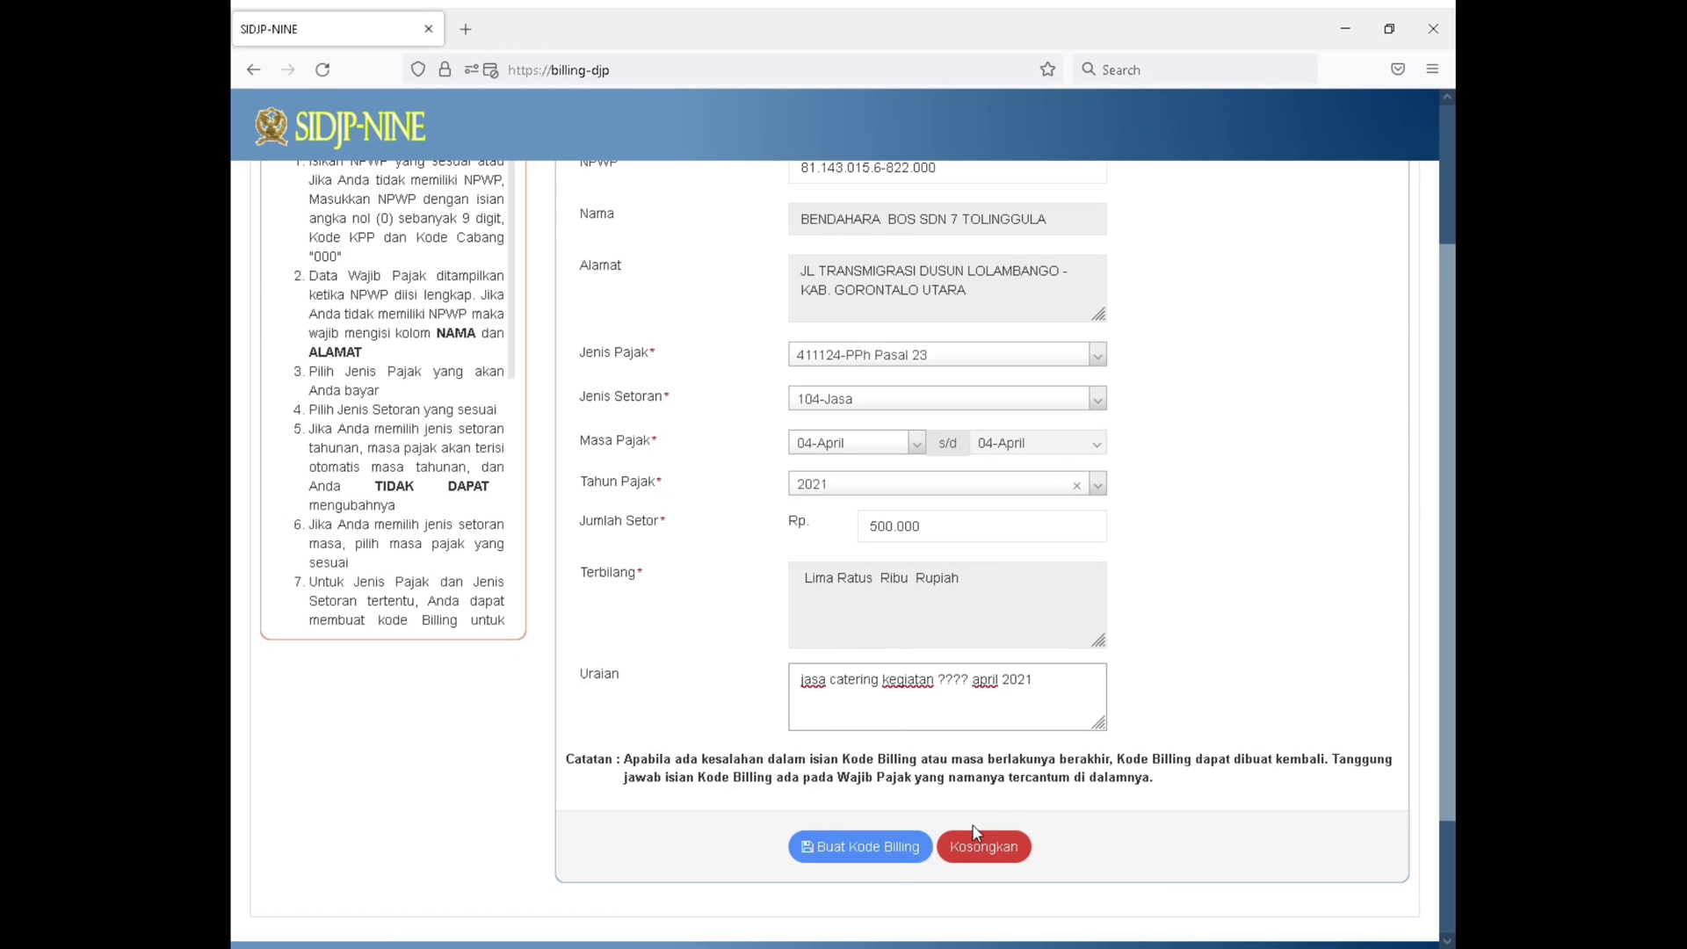
Request the billing code for the PPh Pasal 23 payment, entering the displayed security code and submitting it
{"action": "left_click", "coordinate": [893, 846]}
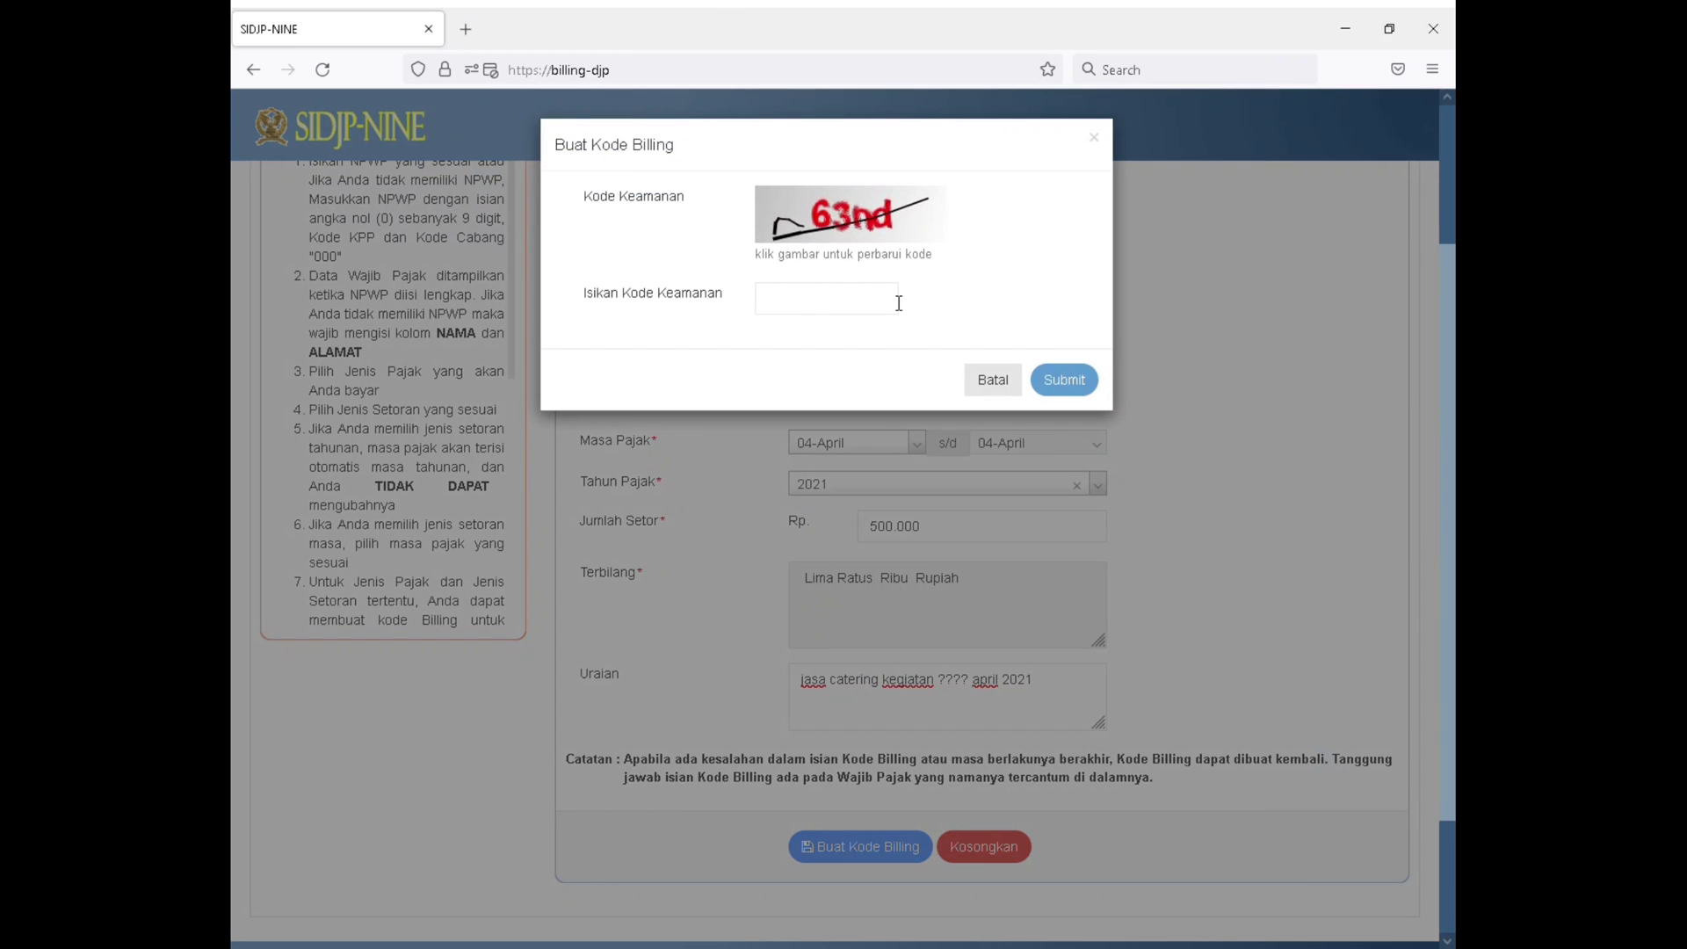
{"action": "type", "text": "63nd"}
{"action": "key", "text": "Return"}
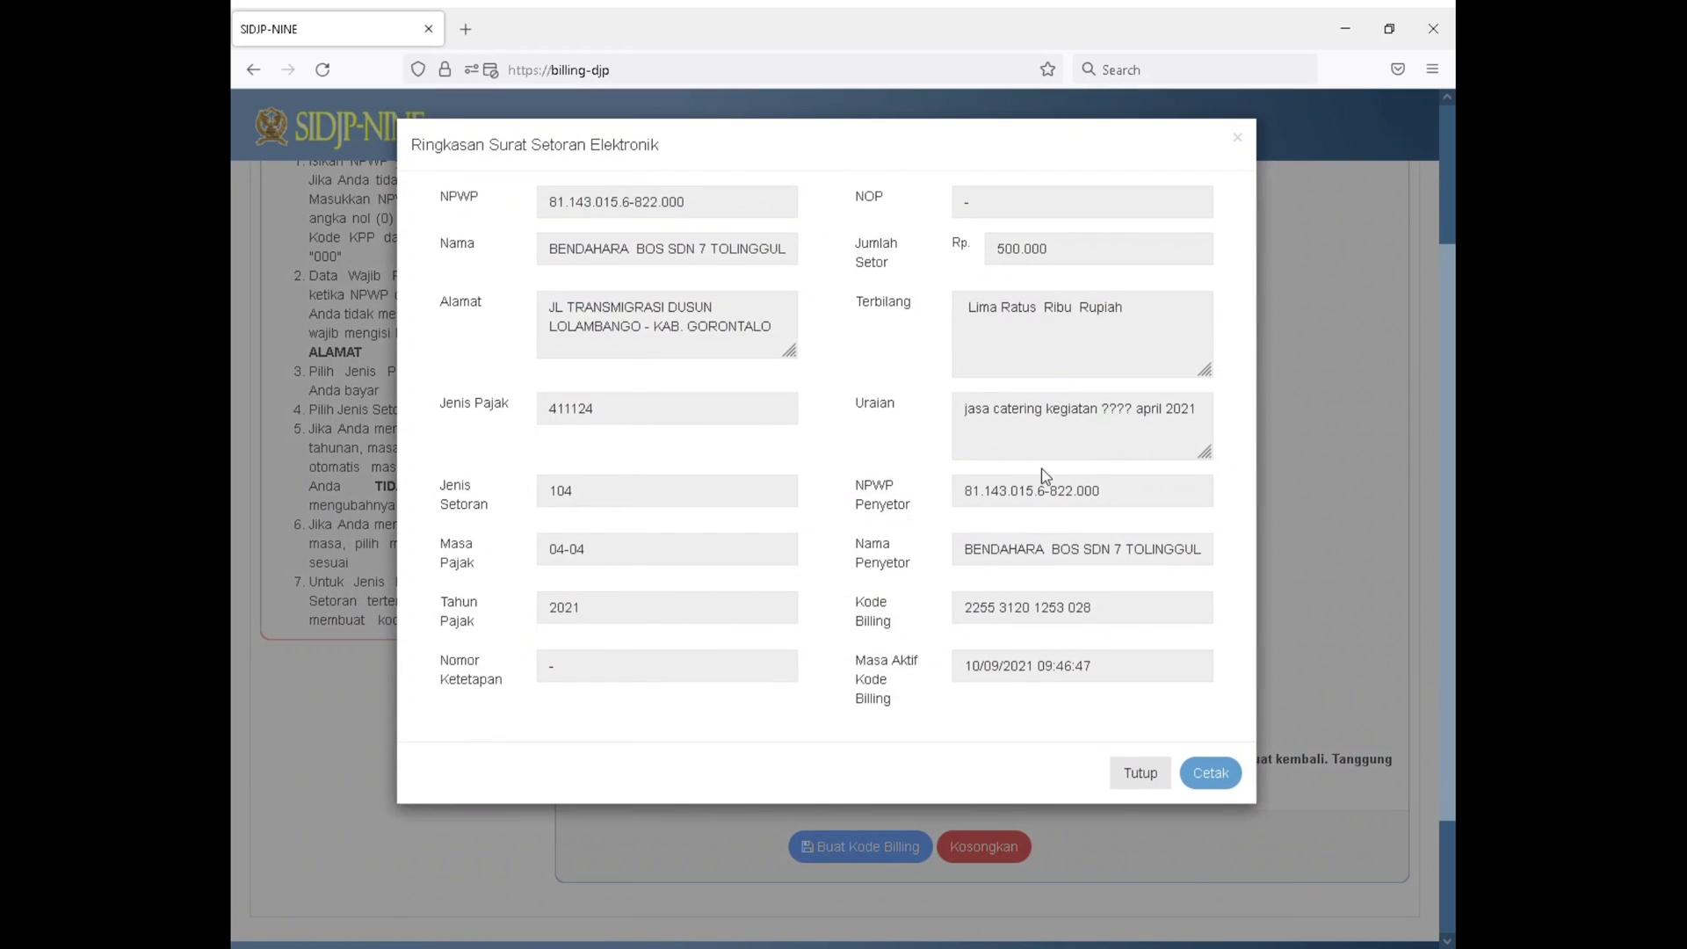
Open the printable billing code slip for the PPh Pasal 23 payment, look through it and close it
{"action": "left_click", "coordinate": [1213, 775]}
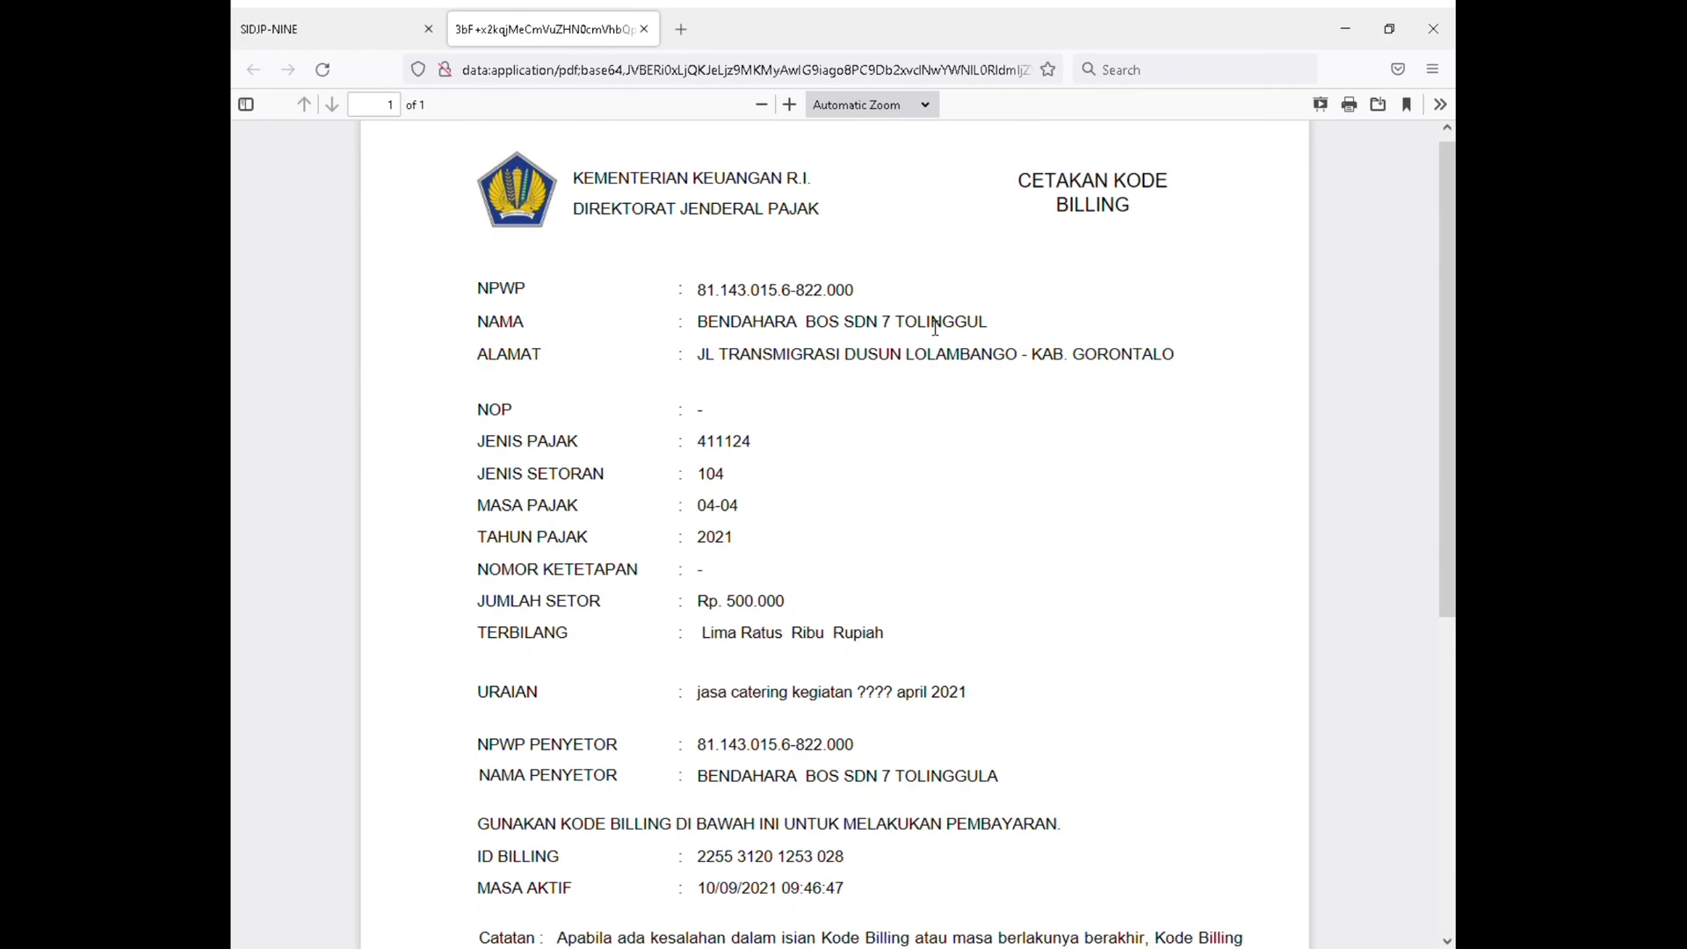
{"action": "scroll", "coordinate": [927, 338], "scroll_direction": "down", "scroll_amount": 5}
{"action": "scroll", "coordinate": [927, 339], "scroll_direction": "up", "scroll_amount": 5}
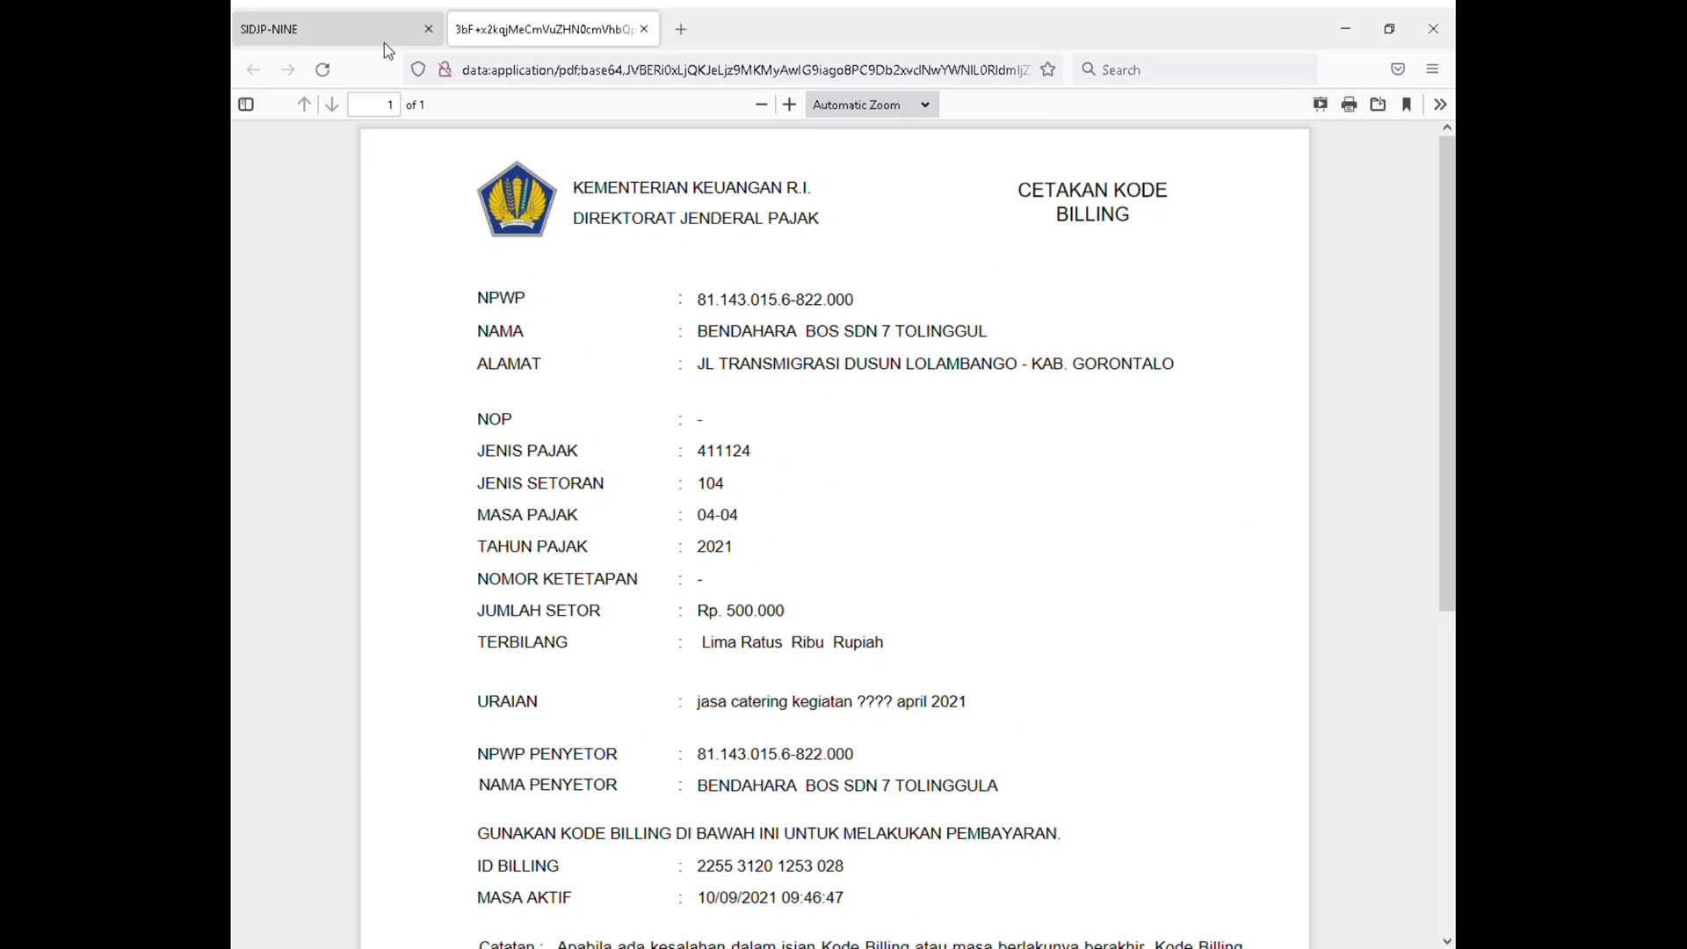
{"action": "left_click", "coordinate": [645, 30]}
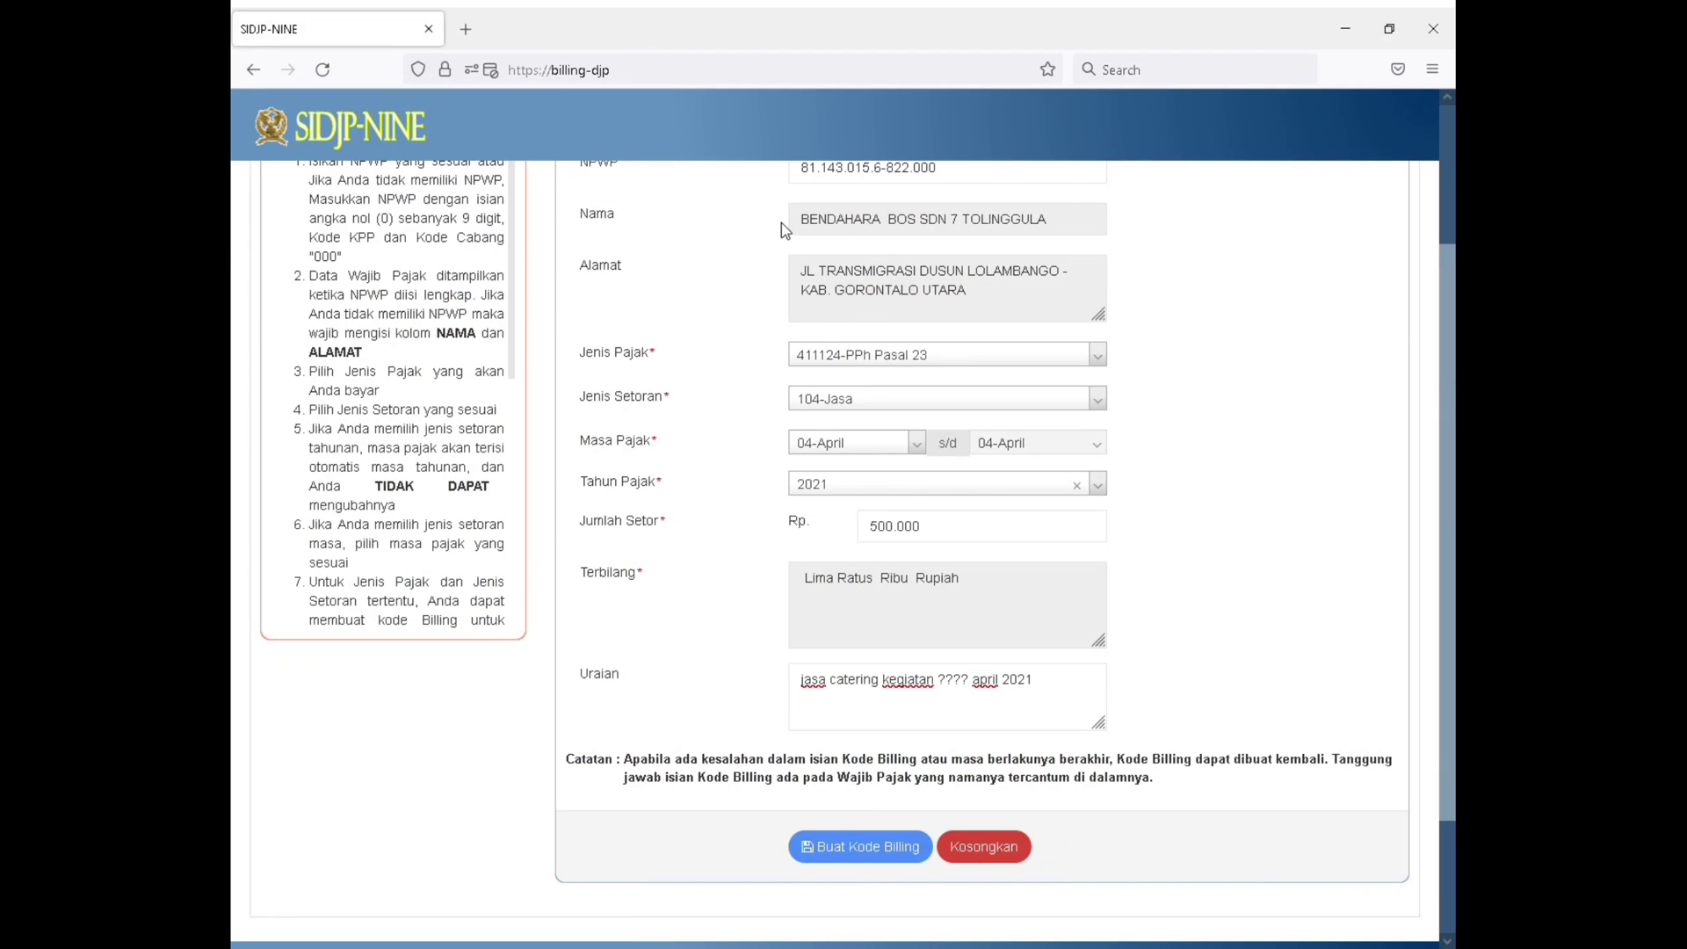
Change Jenis Pajak on the billing form to 411128-PPh Final
{"action": "scroll", "coordinate": [879, 439], "scroll_direction": "up", "scroll_amount": 3}
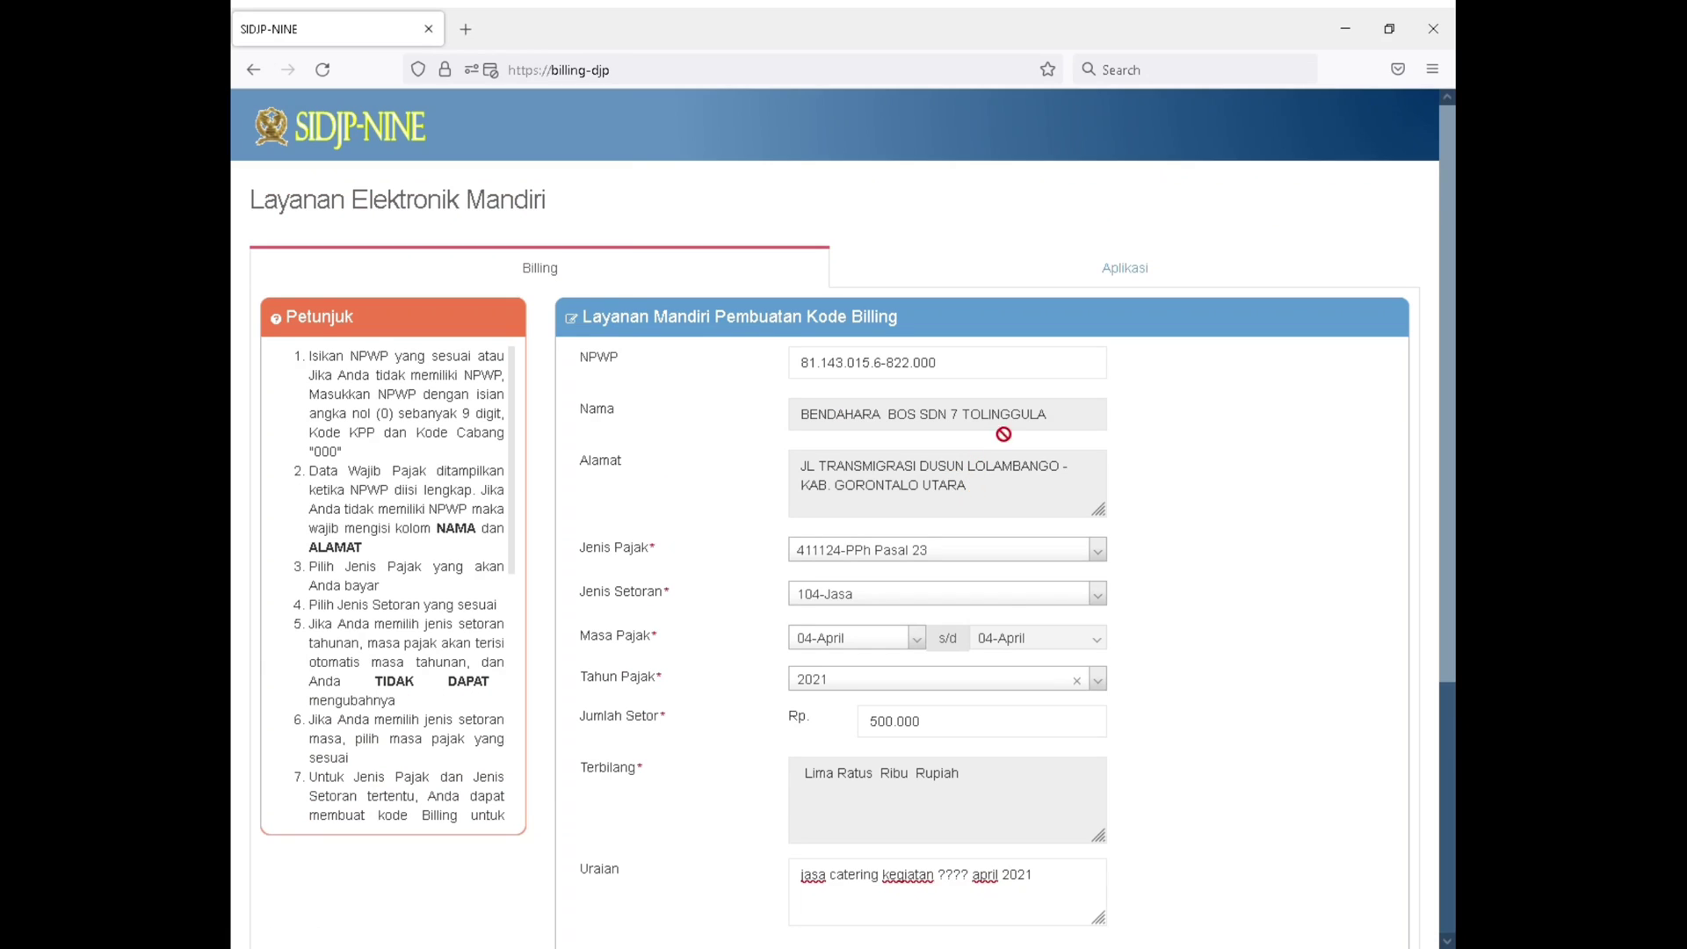
{"action": "left_click", "coordinate": [966, 550]}
{"action": "scroll", "coordinate": [949, 703], "scroll_direction": "down", "scroll_amount": 3}
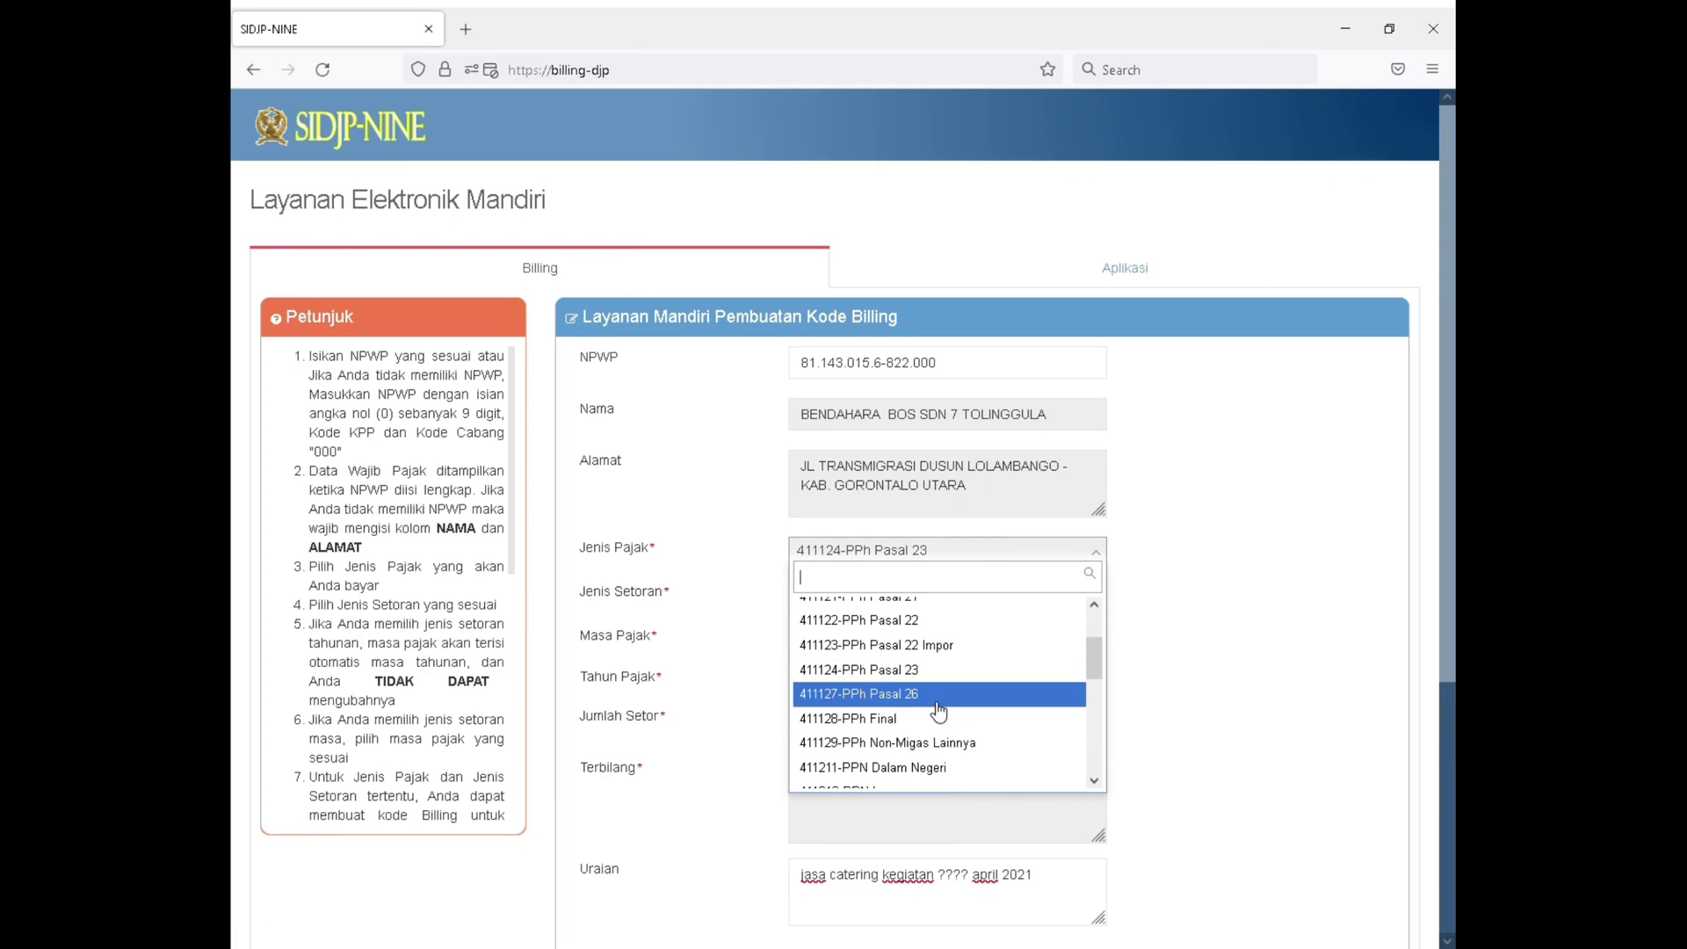
{"action": "left_click", "coordinate": [954, 719]}
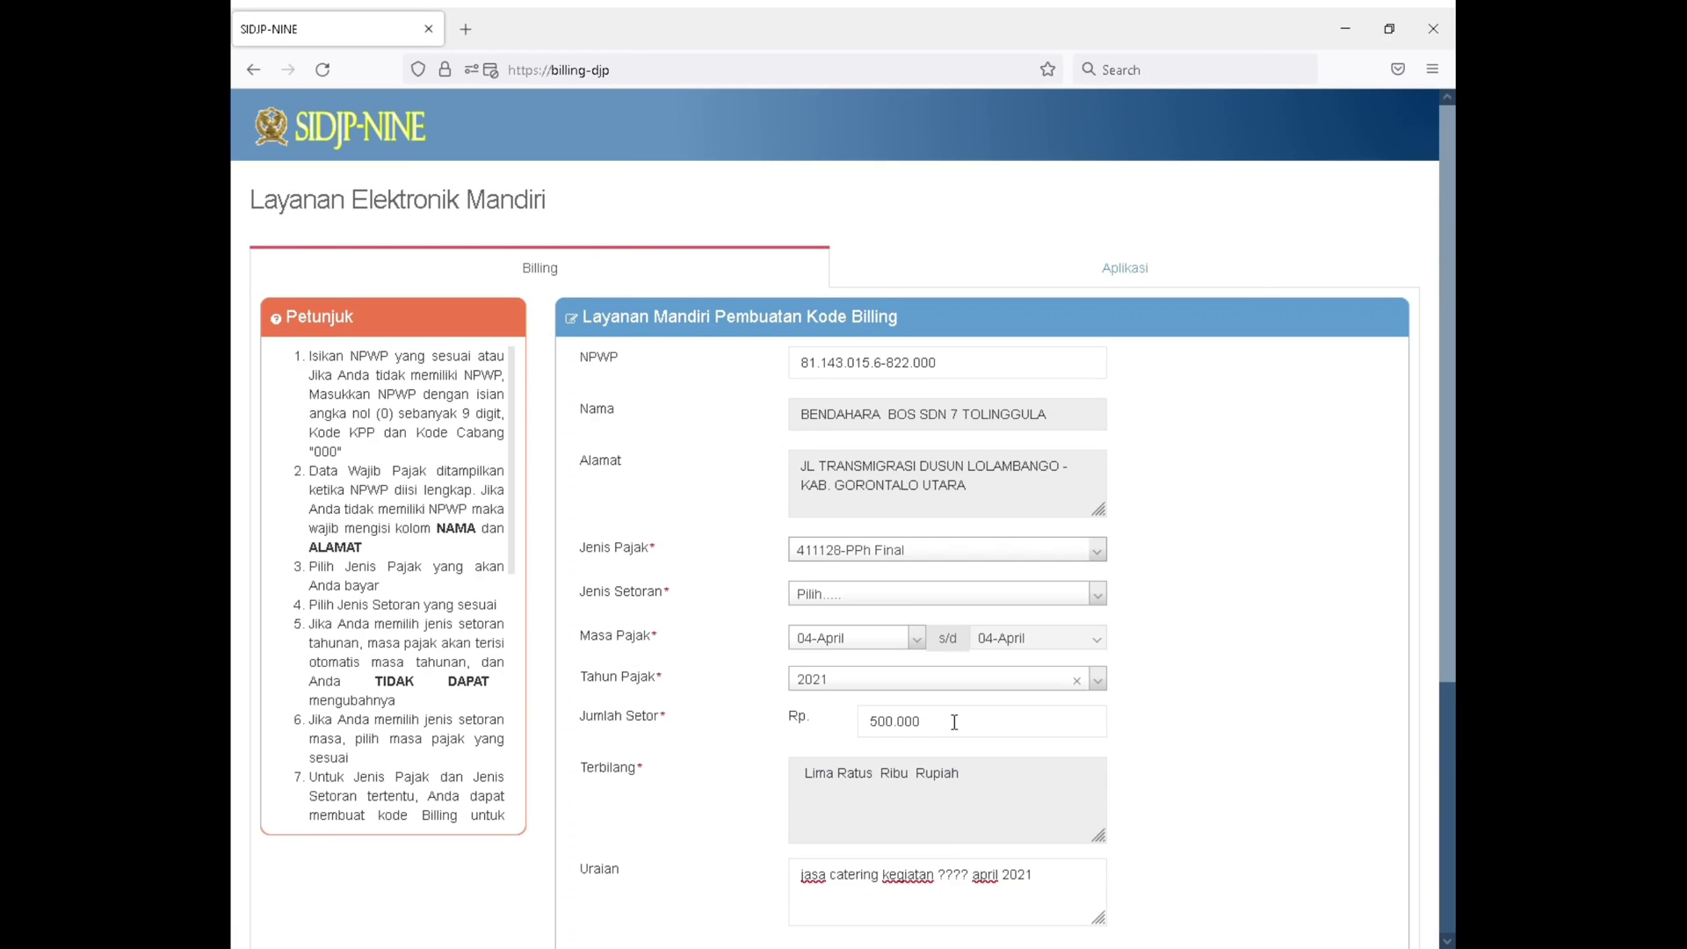
Review the deposit types offered for PPh Final and set Jenis Setoran to 409-Ps 4 (2) Jasa Konstruksi
{"action": "left_click", "coordinate": [916, 606]}
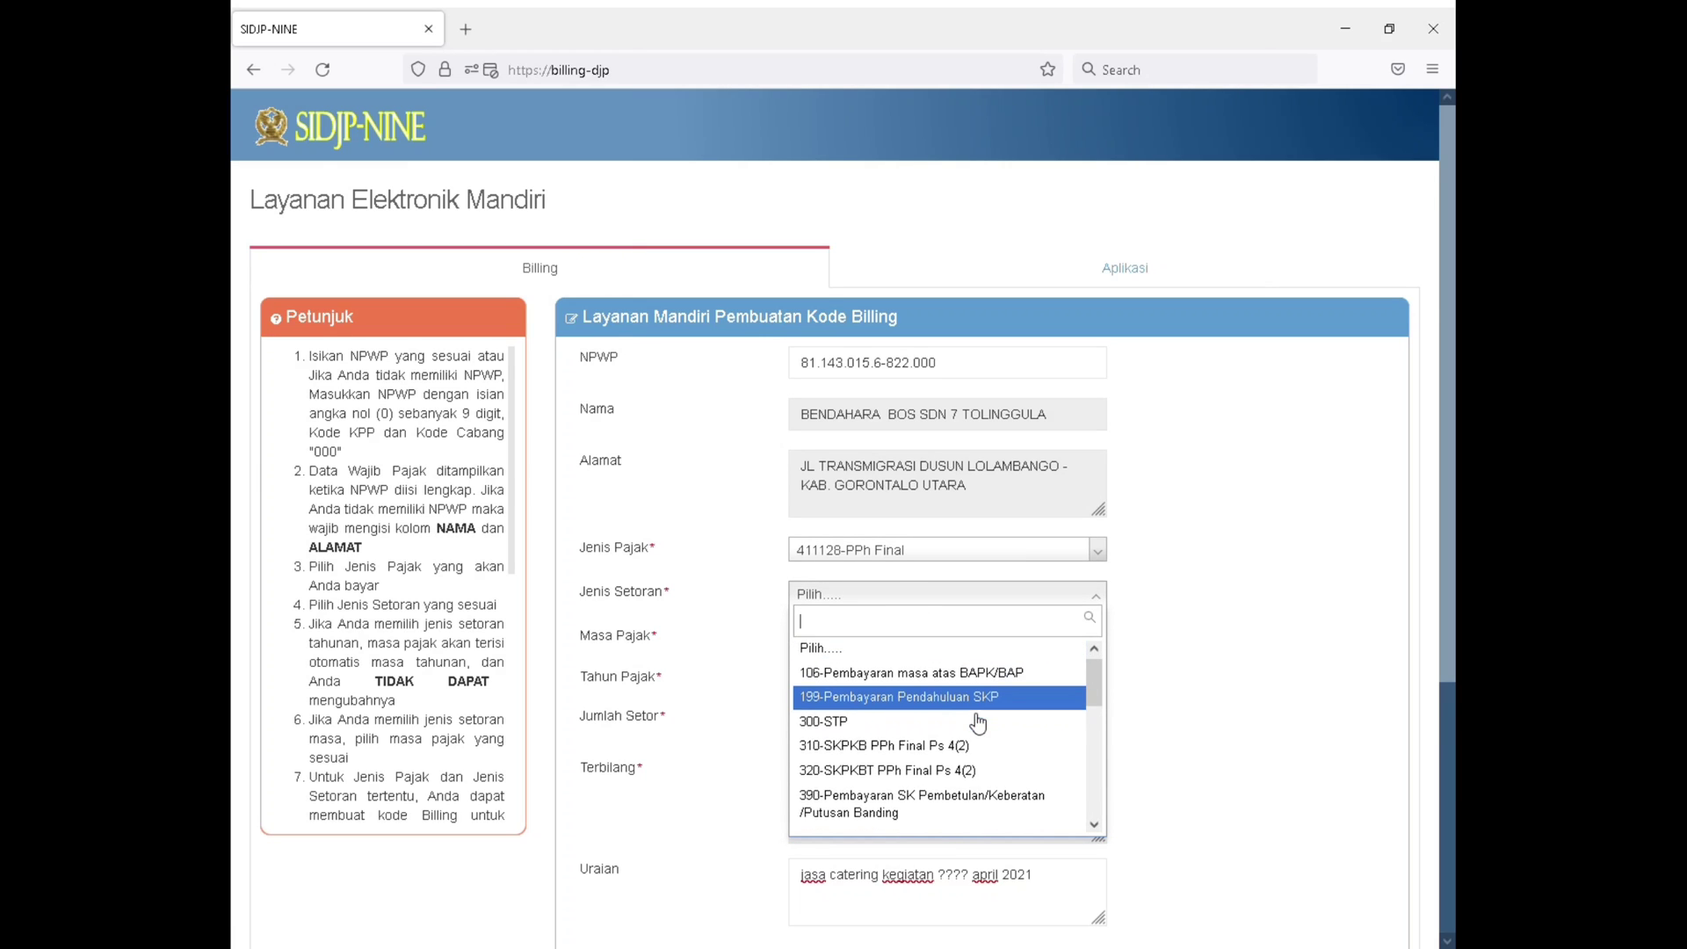
{"action": "scroll", "coordinate": [978, 723], "scroll_direction": "down", "scroll_amount": 2}
{"action": "scroll", "coordinate": [973, 743], "scroll_direction": "down", "scroll_amount": 2}
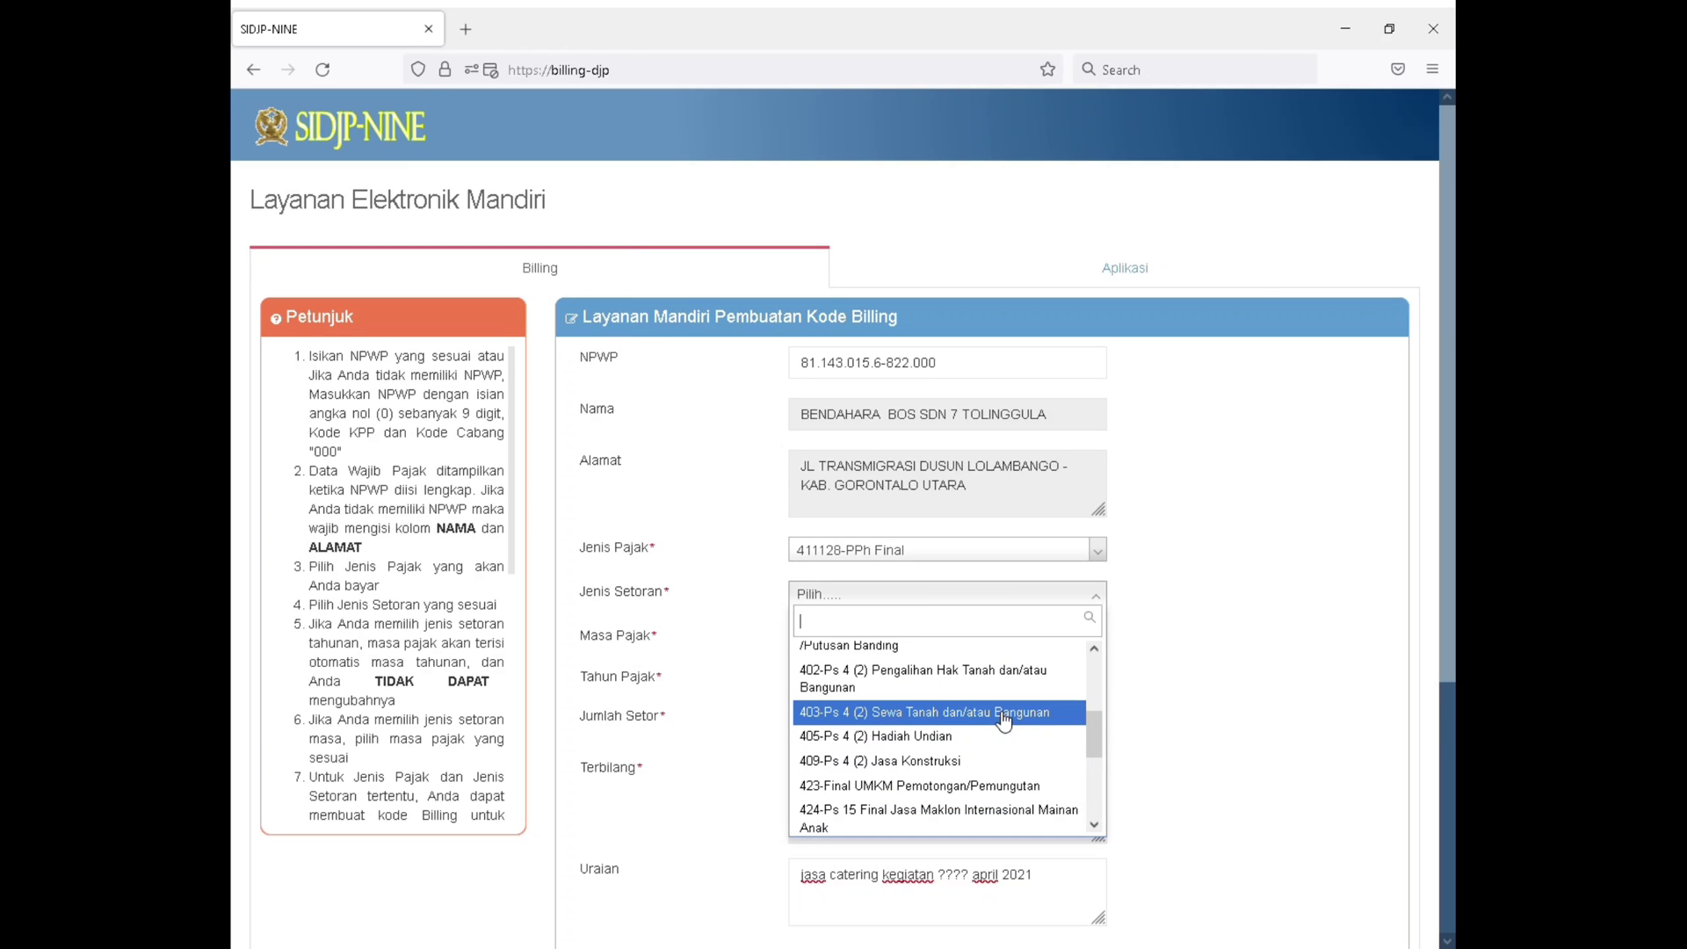
{"action": "scroll", "coordinate": [1002, 720], "scroll_direction": "down", "scroll_amount": 2}
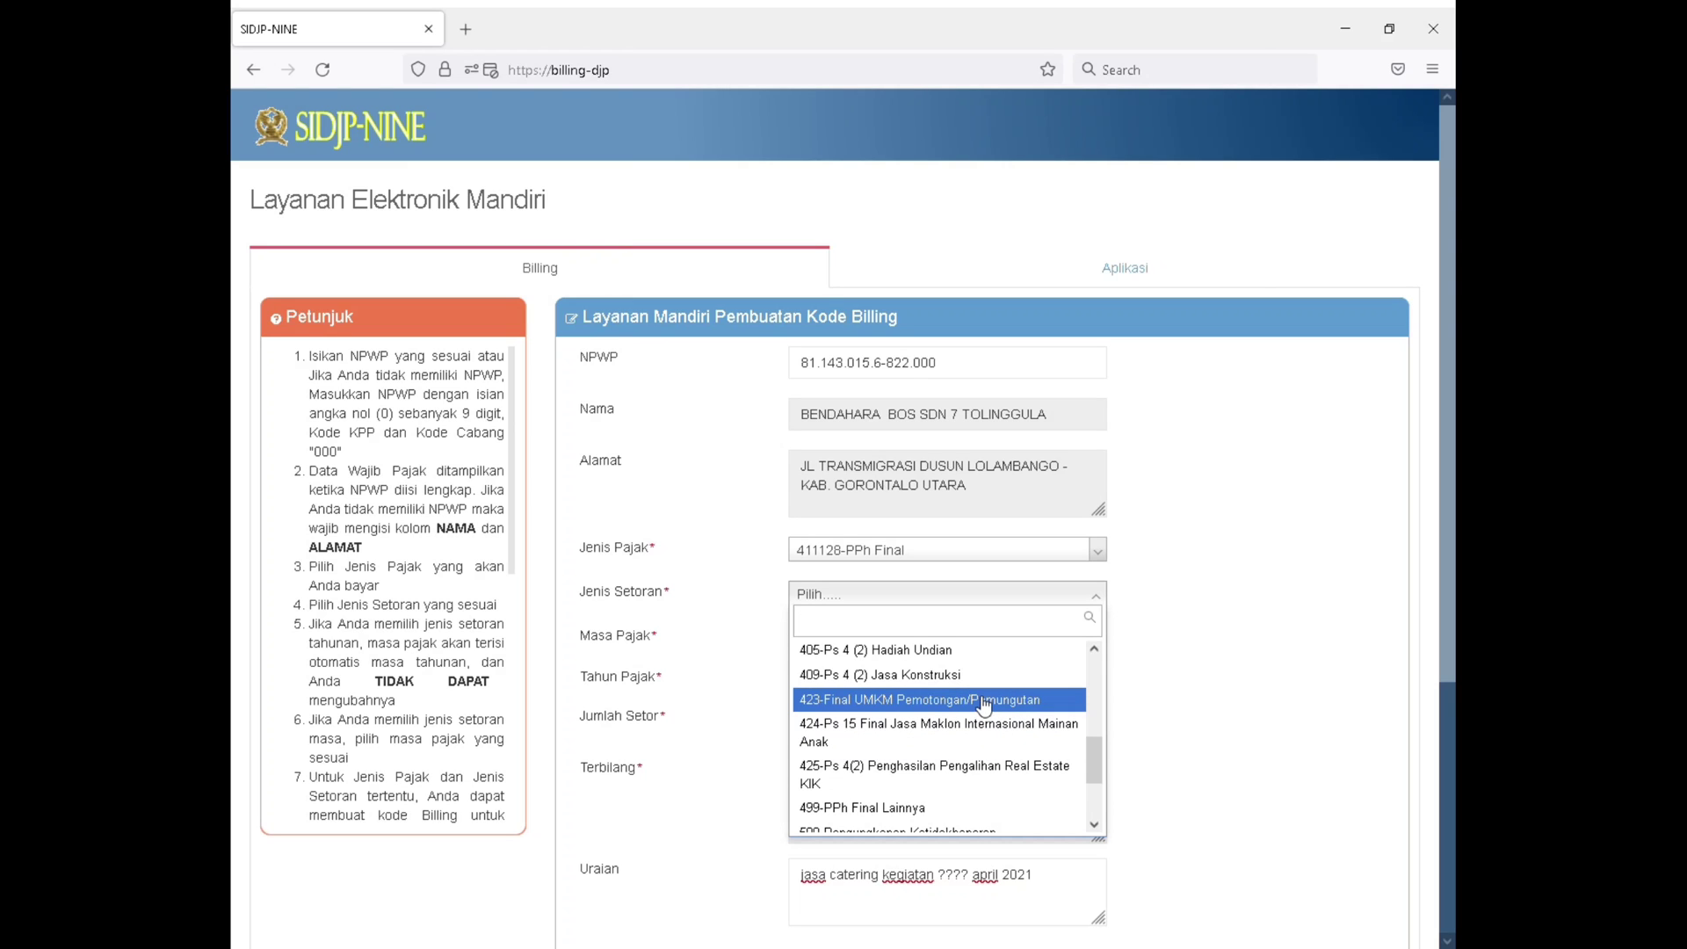
{"action": "scroll", "coordinate": [984, 704], "scroll_direction": "up", "scroll_amount": 4}
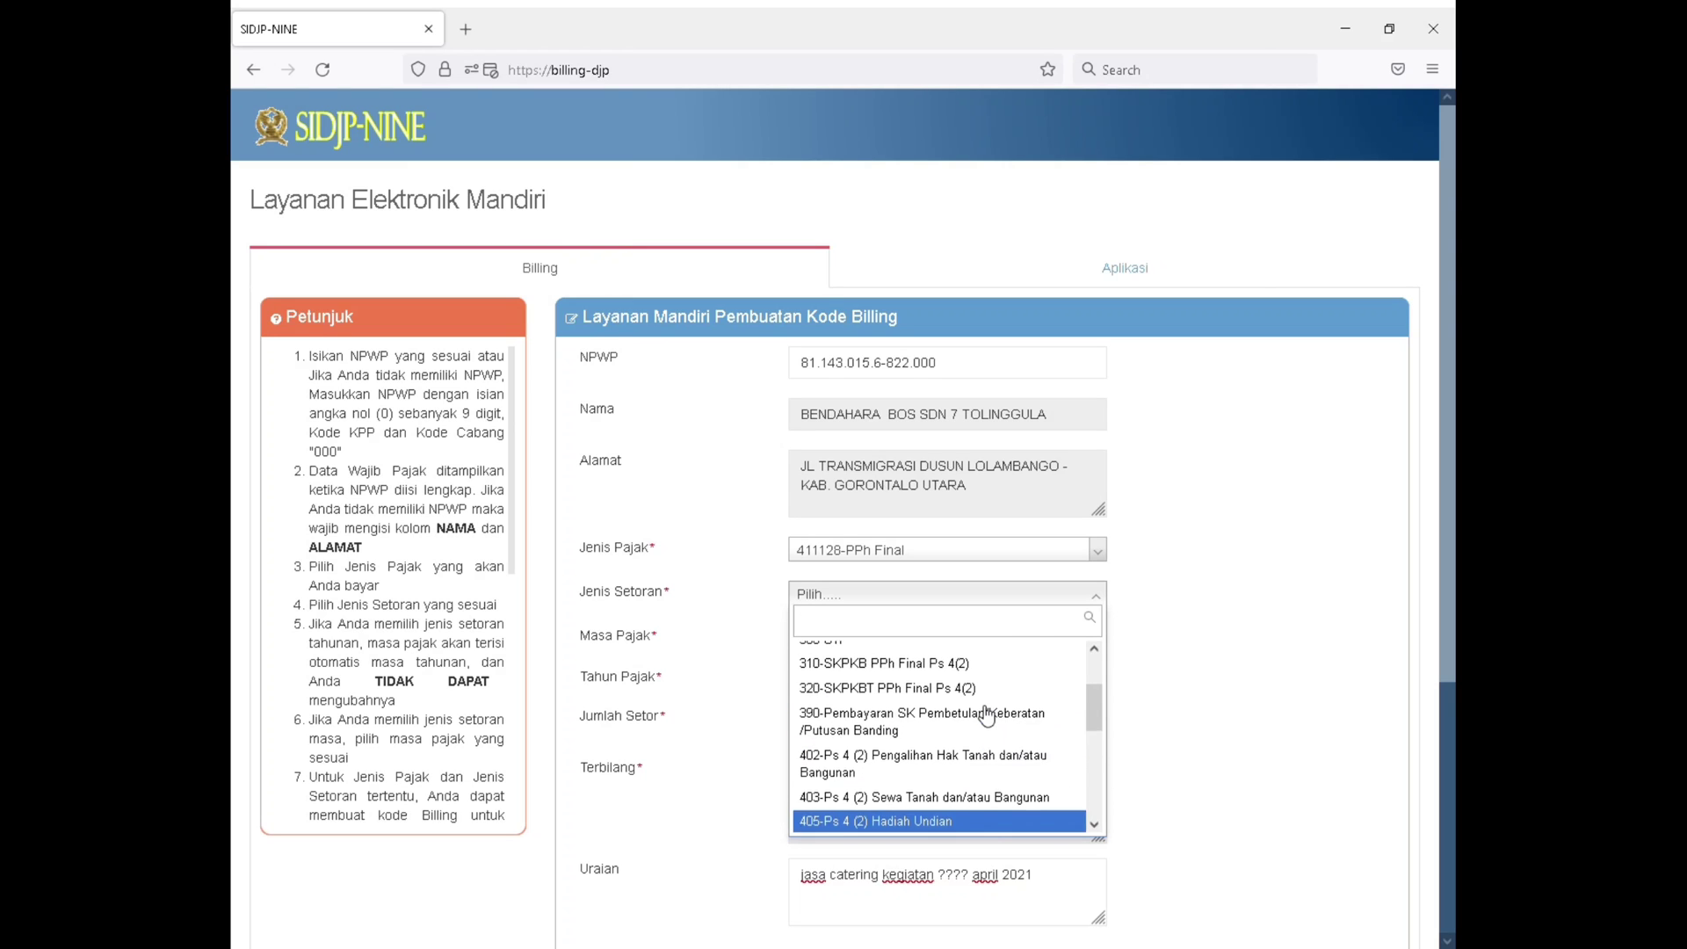
{"action": "scroll", "coordinate": [985, 745], "scroll_direction": "up", "scroll_amount": 2}
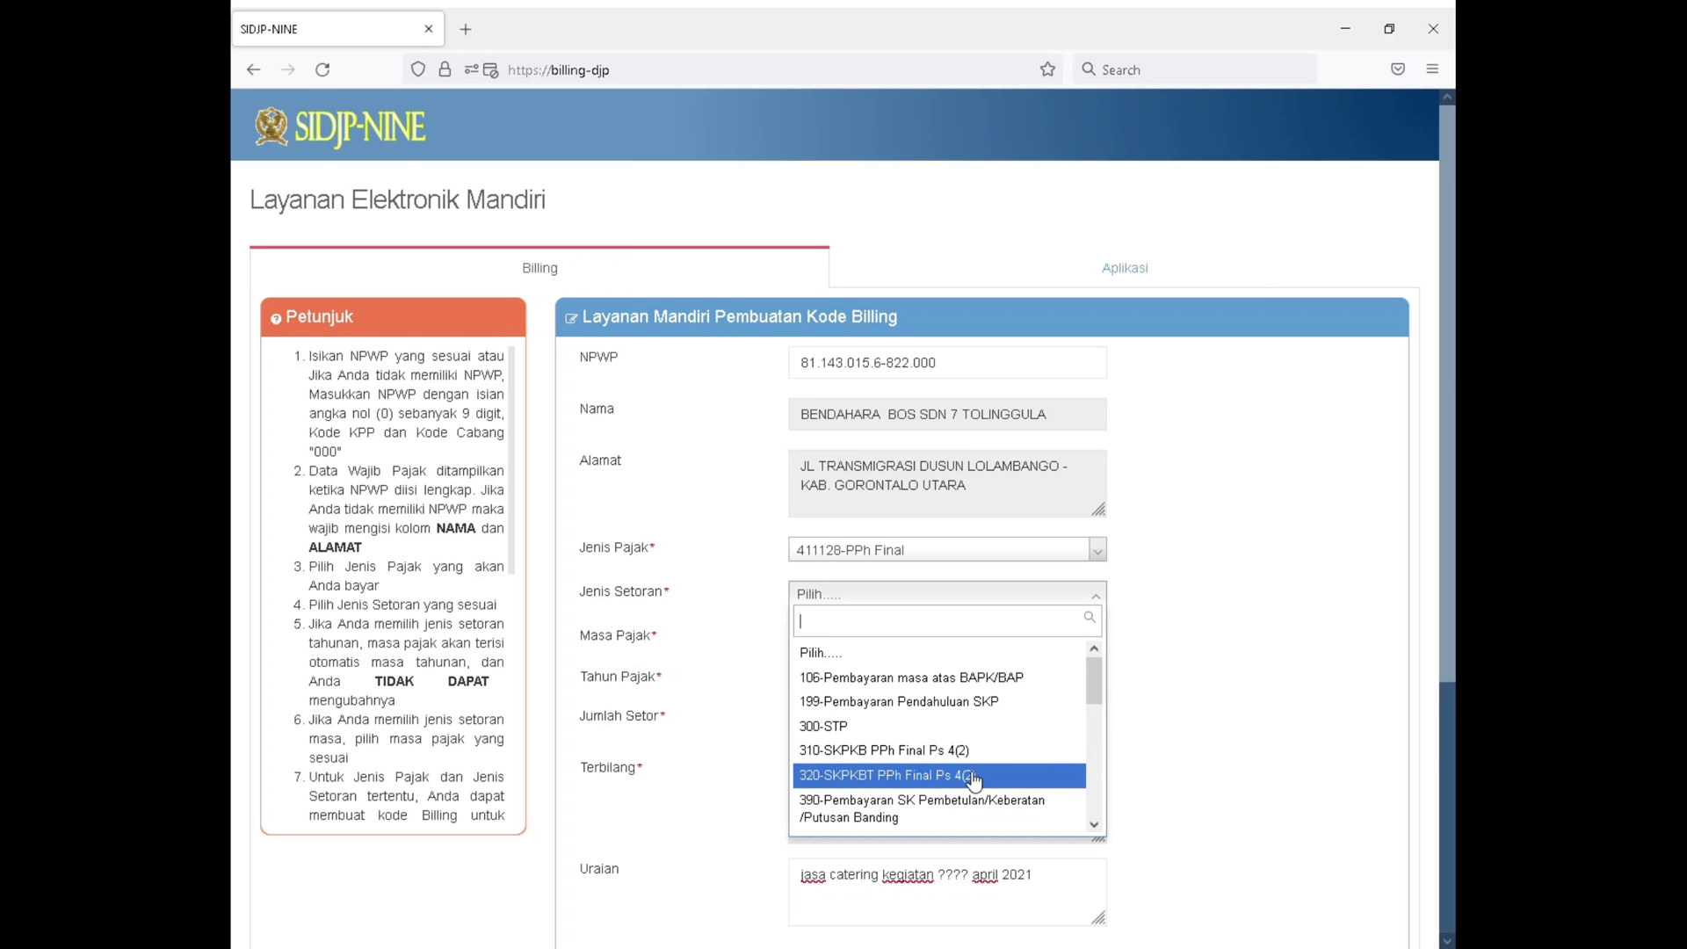
{"action": "scroll", "coordinate": [973, 779], "scroll_direction": "down", "scroll_amount": 3}
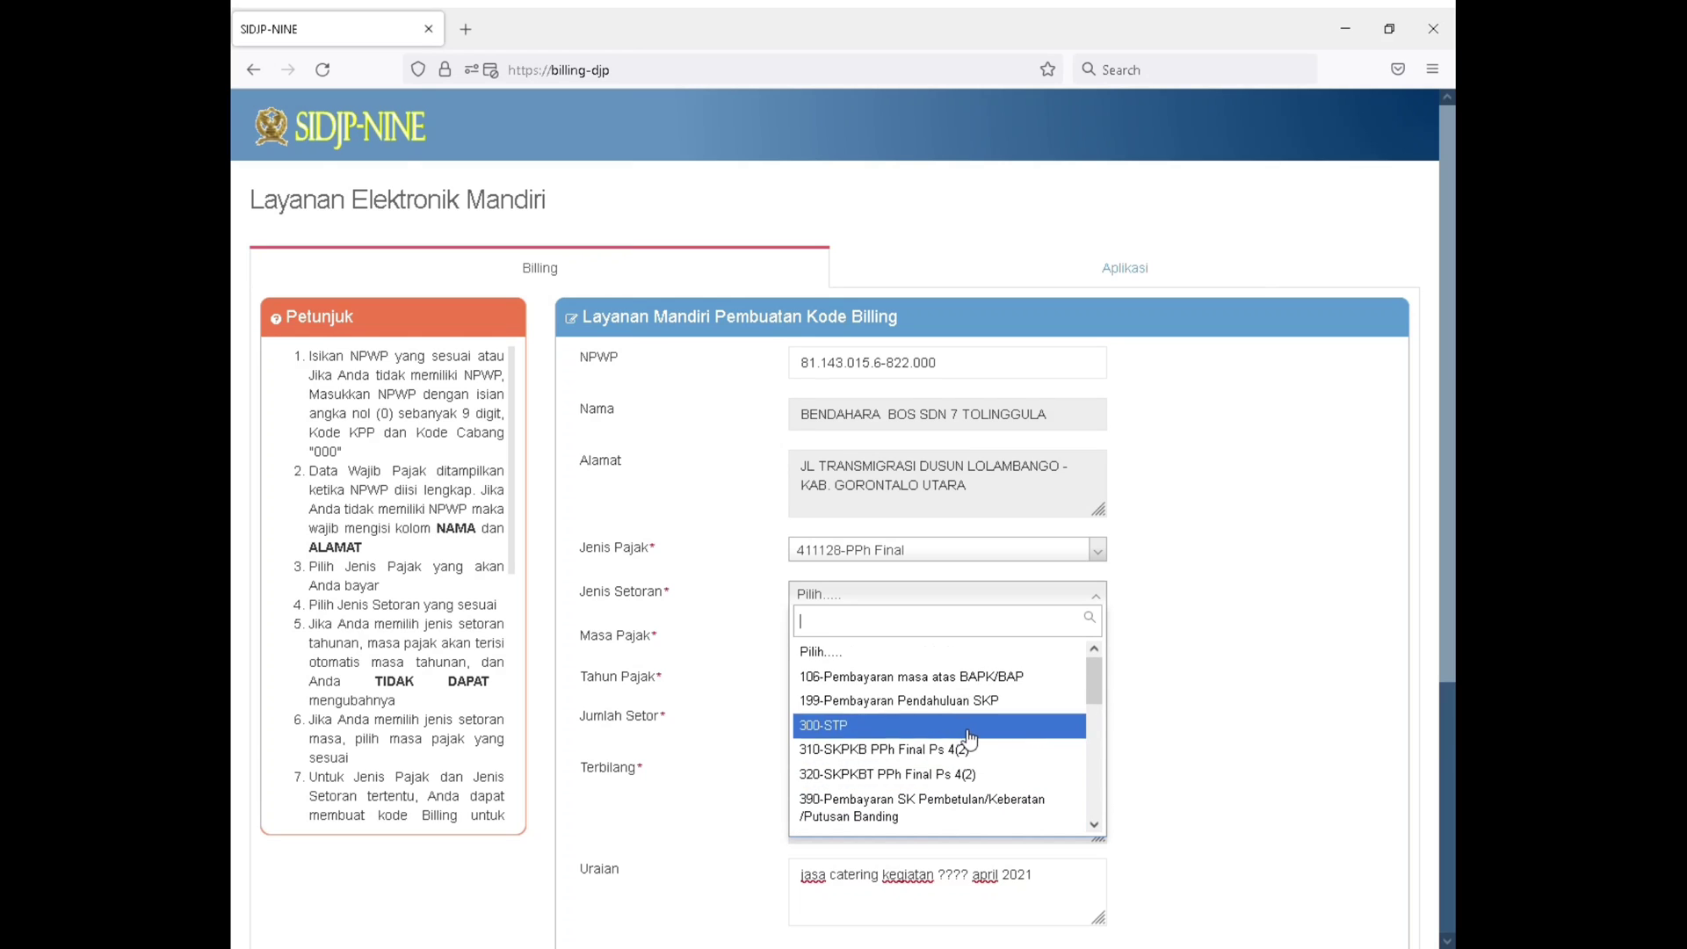
{"action": "scroll", "coordinate": [966, 754], "scroll_direction": "down", "scroll_amount": 1}
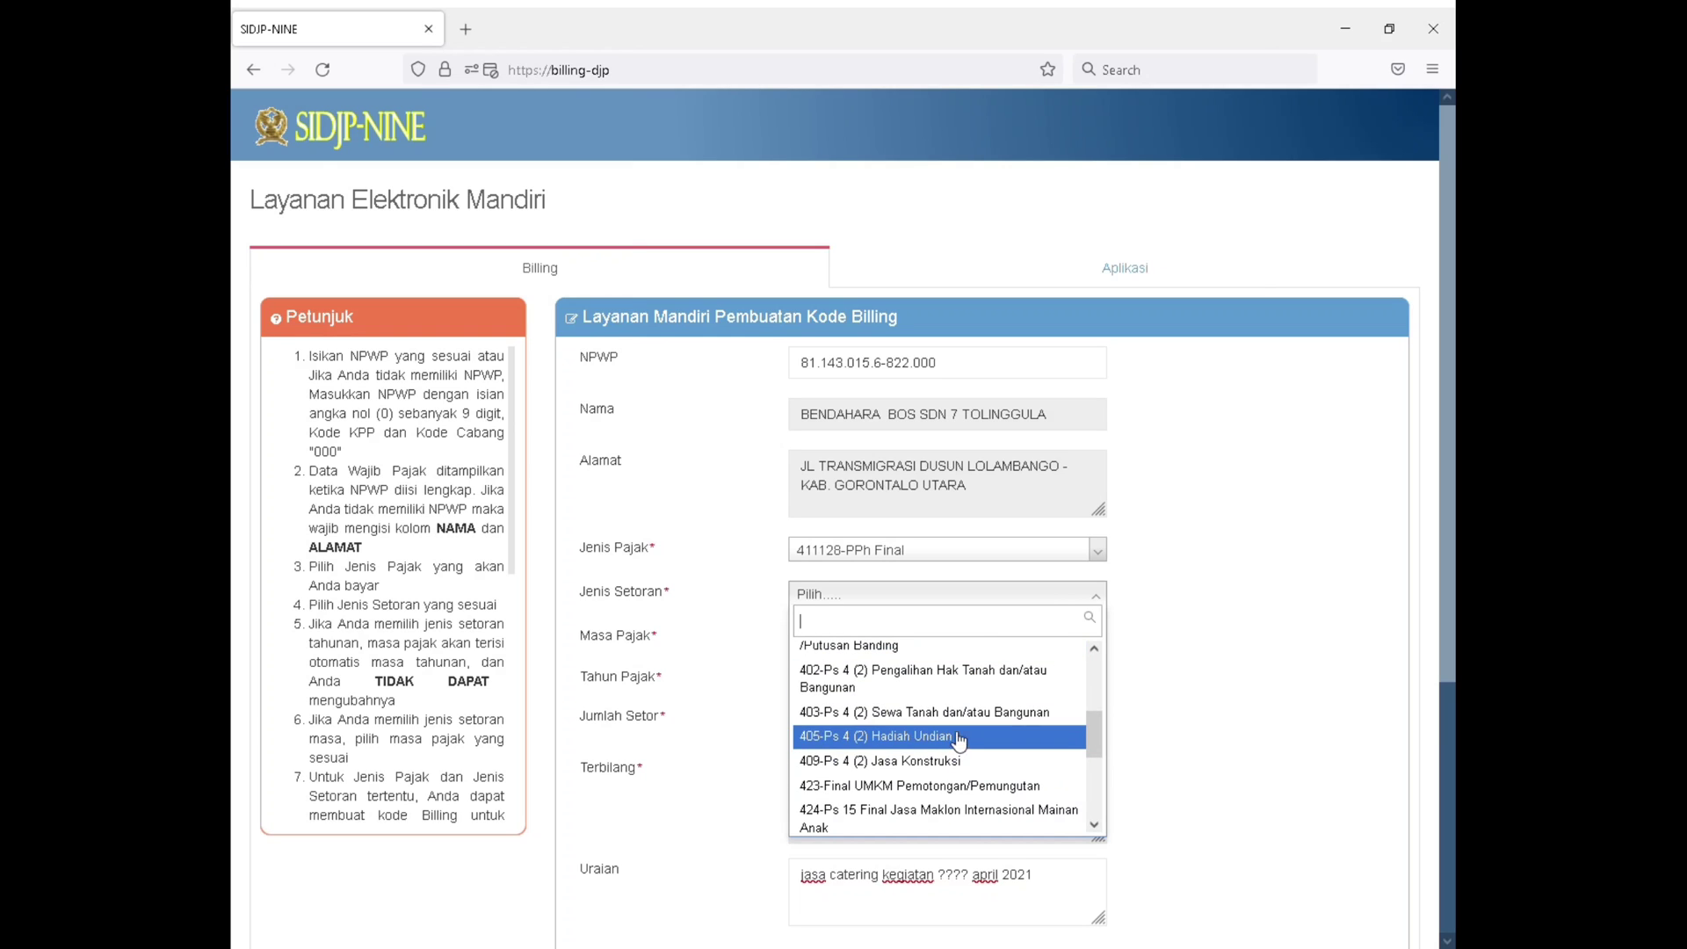
{"action": "left_click", "coordinate": [999, 761]}
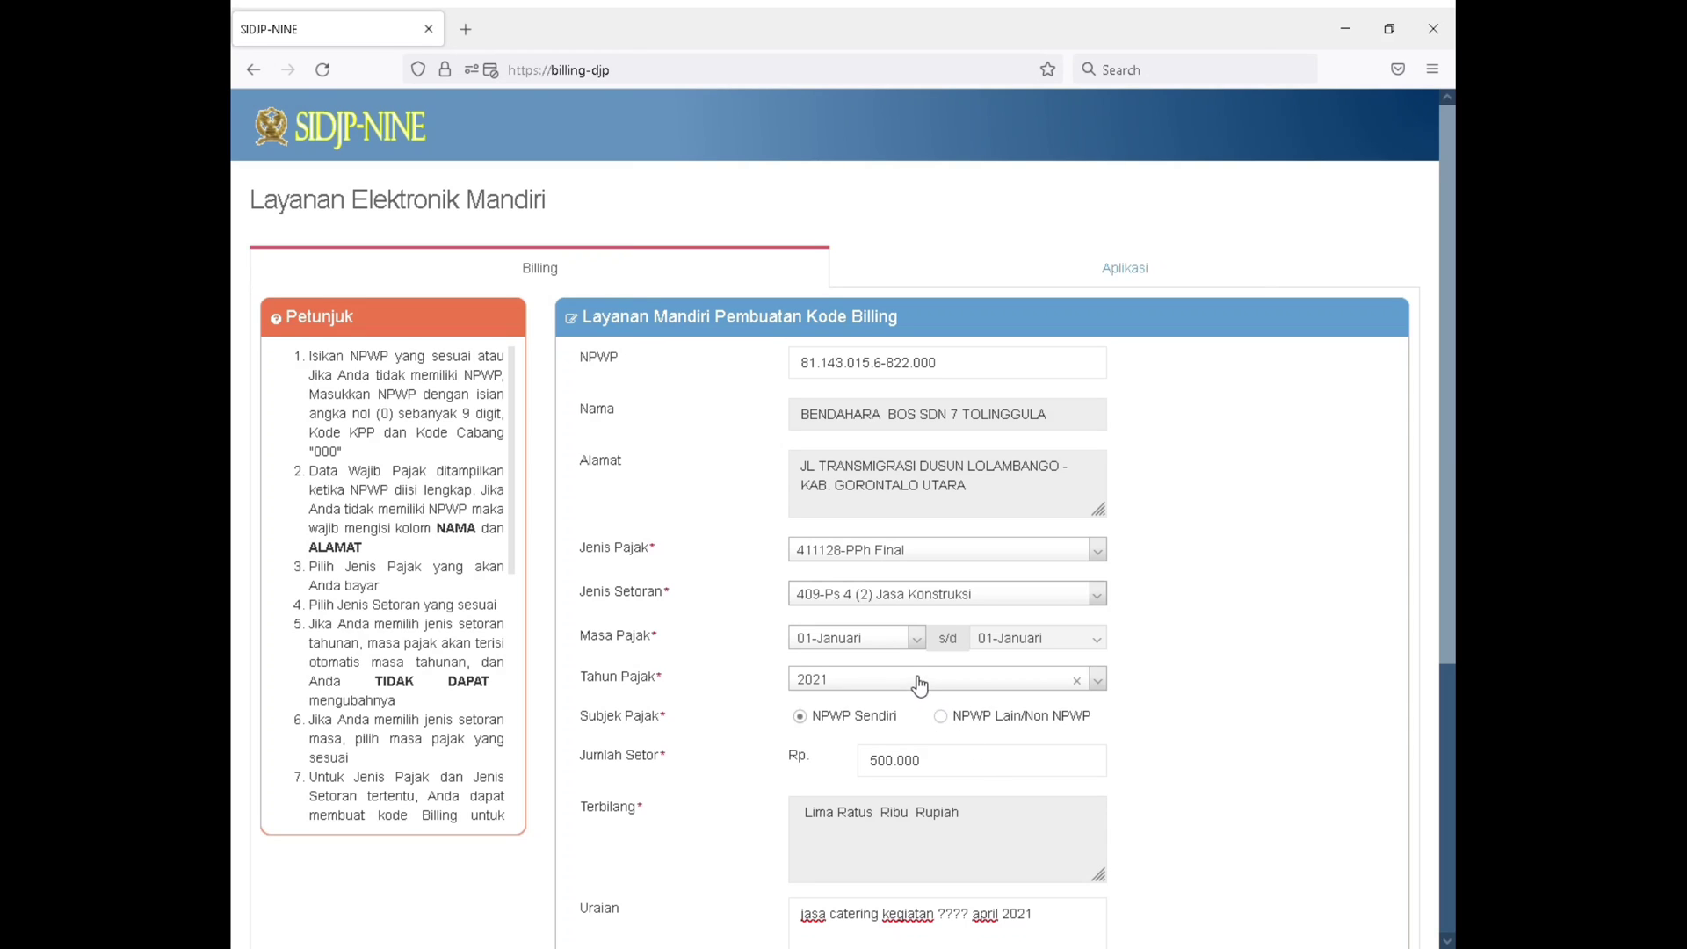
Try the NPWP Lain/Non NPWP option for Subjek Pajak to inspect its NPWP field, and return to NPWP Sendiri
{"action": "left_click", "coordinate": [947, 722]}
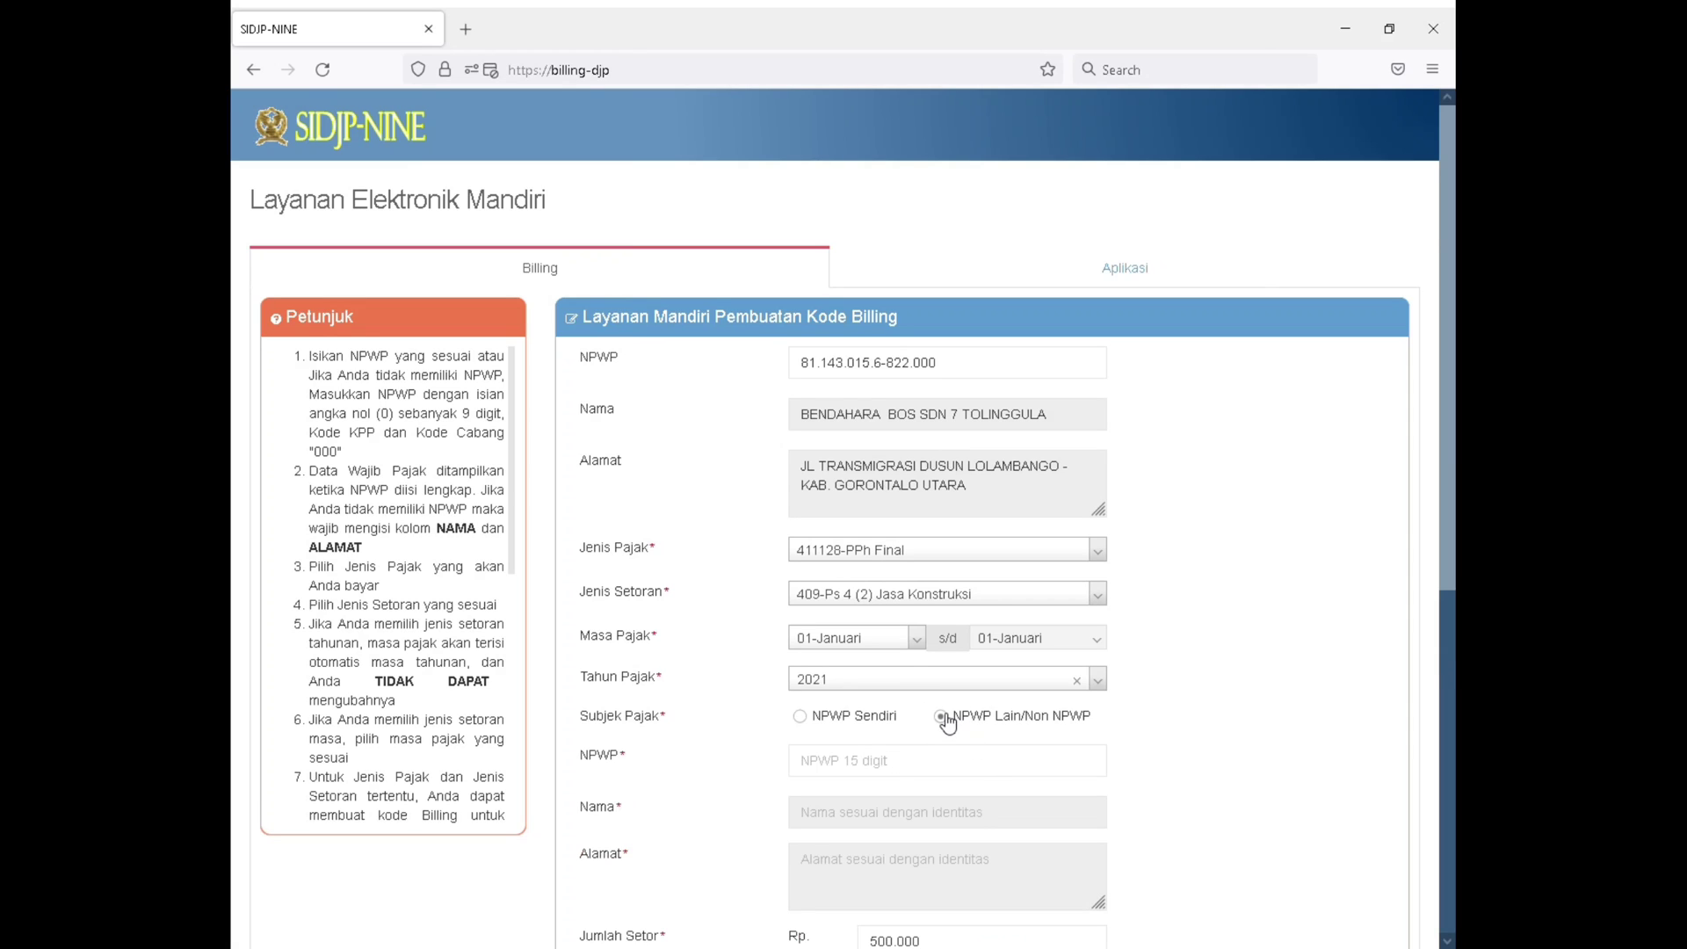
{"action": "left_click", "coordinate": [945, 766]}
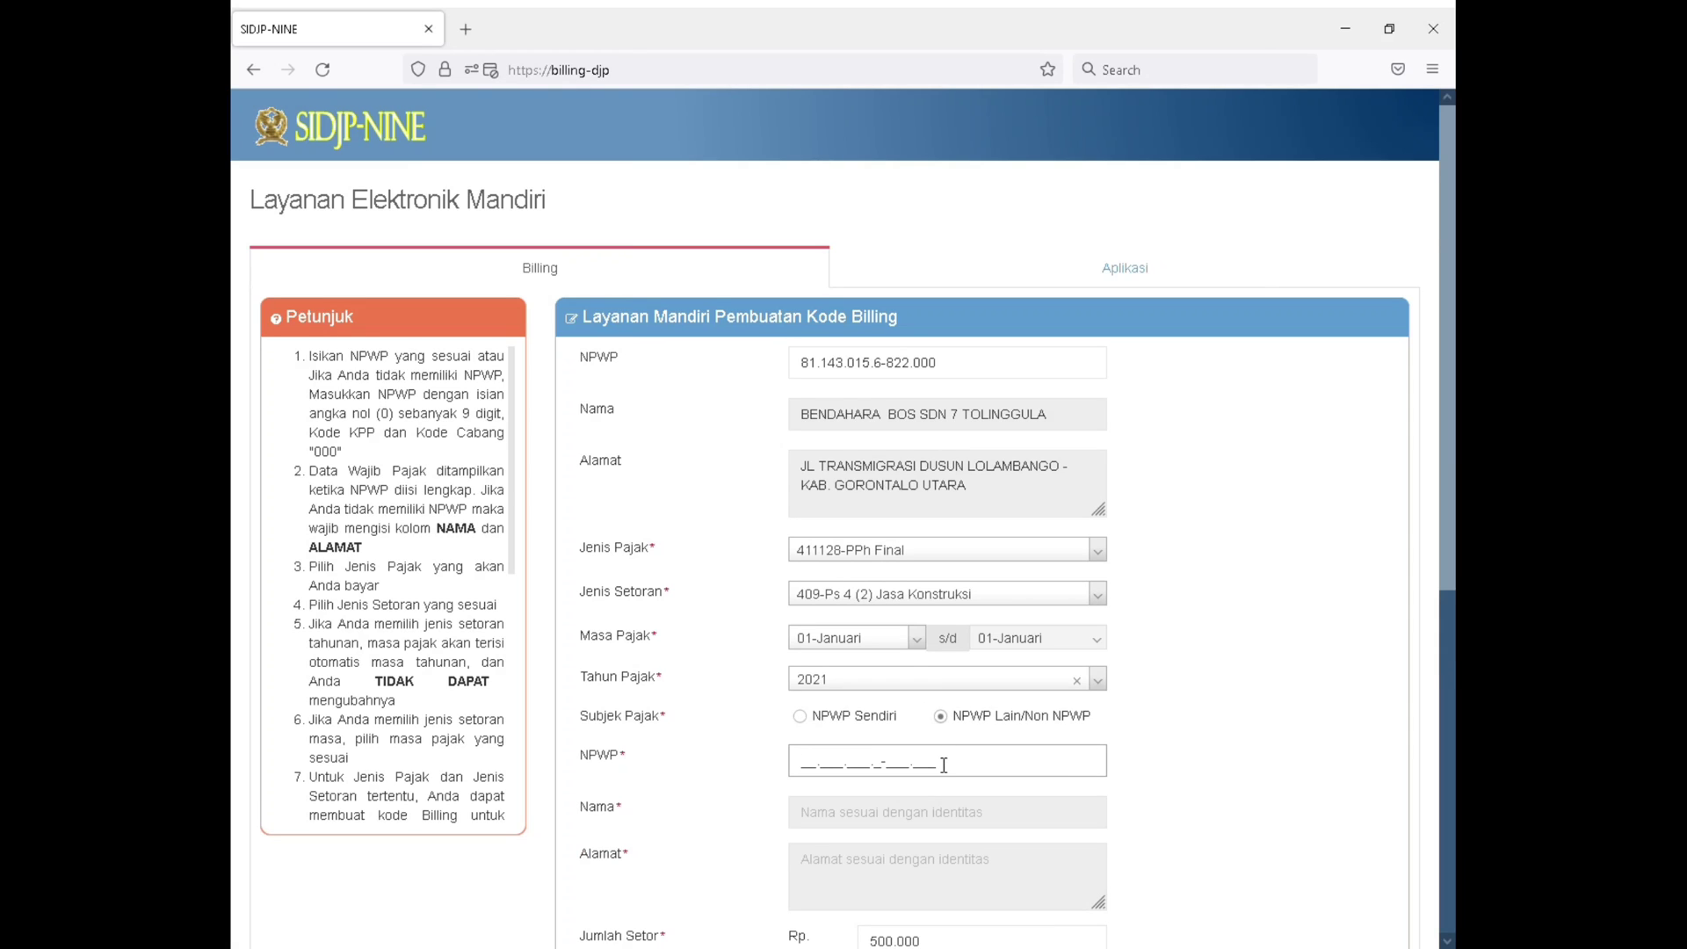
{"action": "left_click", "coordinate": [853, 728]}
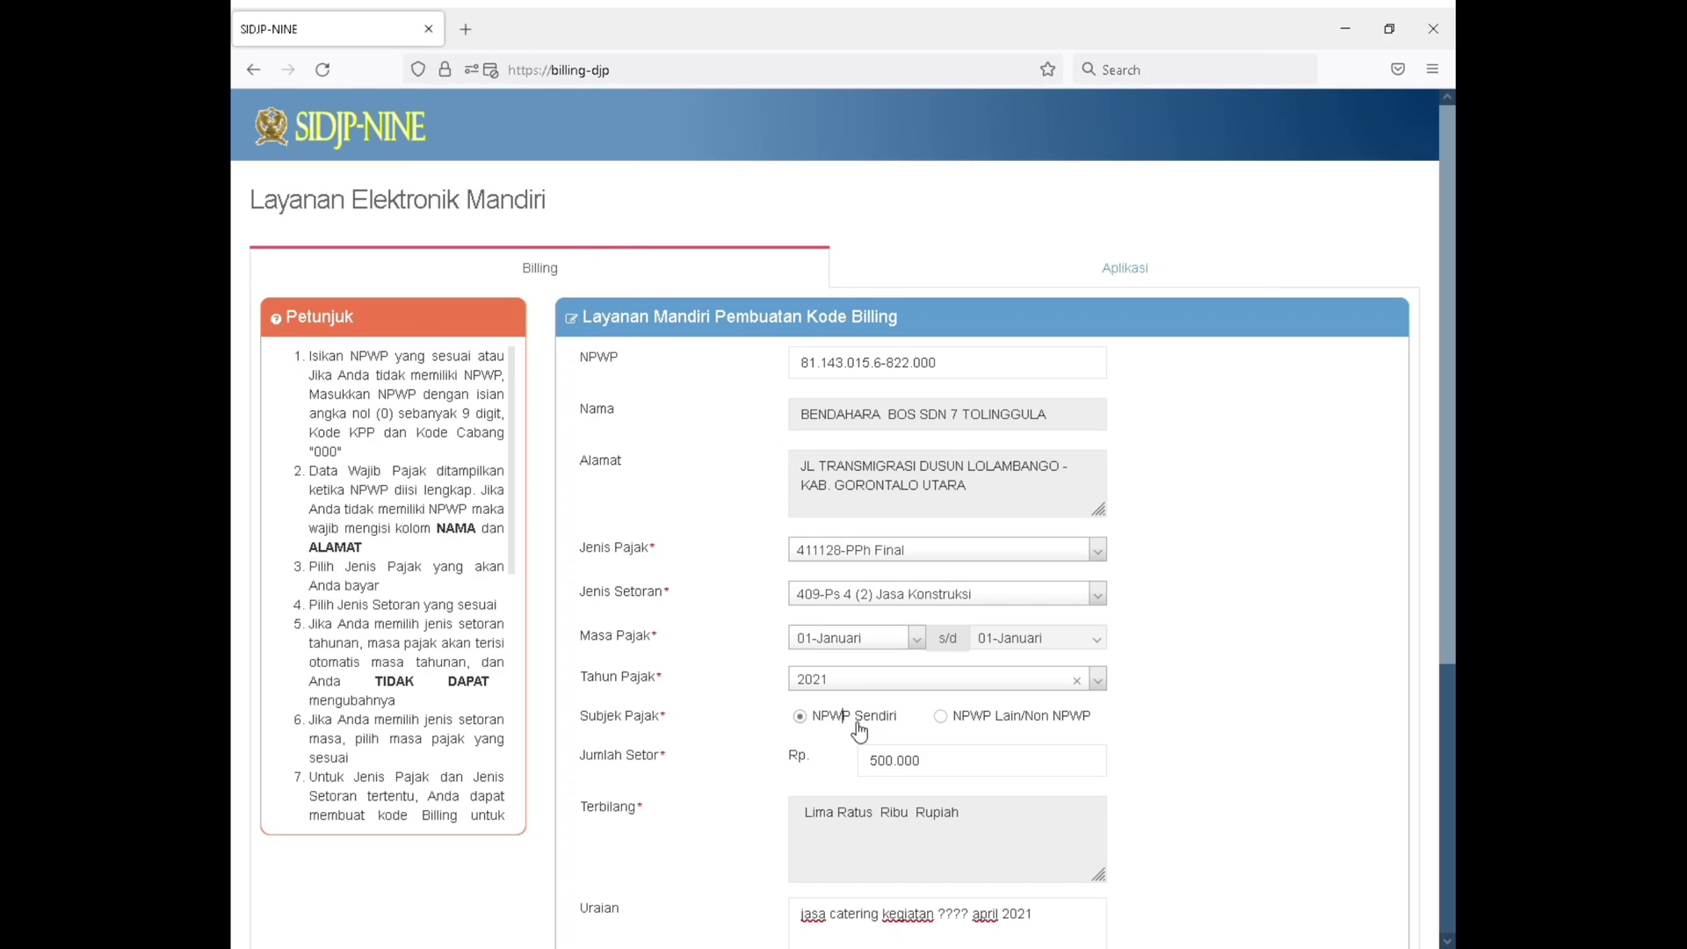
Replace the Uraian text with "pembanguan gedung kelas 6, januari 2021"
{"action": "scroll", "coordinate": [882, 826], "scroll_direction": "down", "scroll_amount": 2}
{"action": "left_click_drag", "start_coordinate": [1033, 817], "coordinate": [736, 819]}
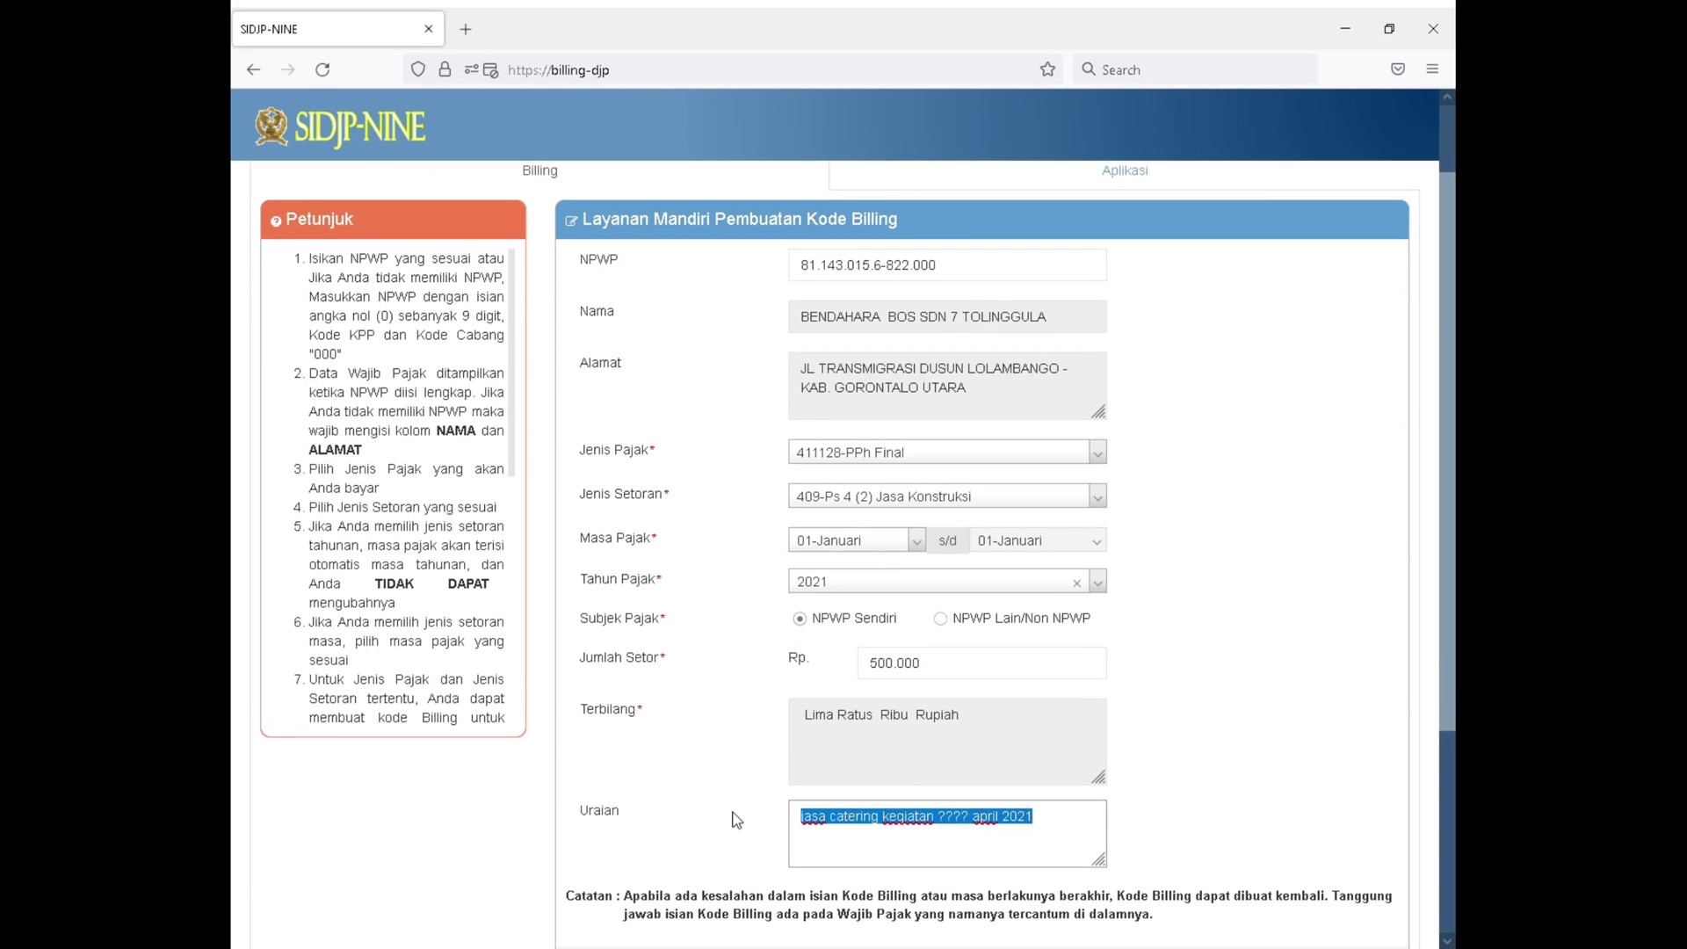
{"action": "type", "text": "pemba"}
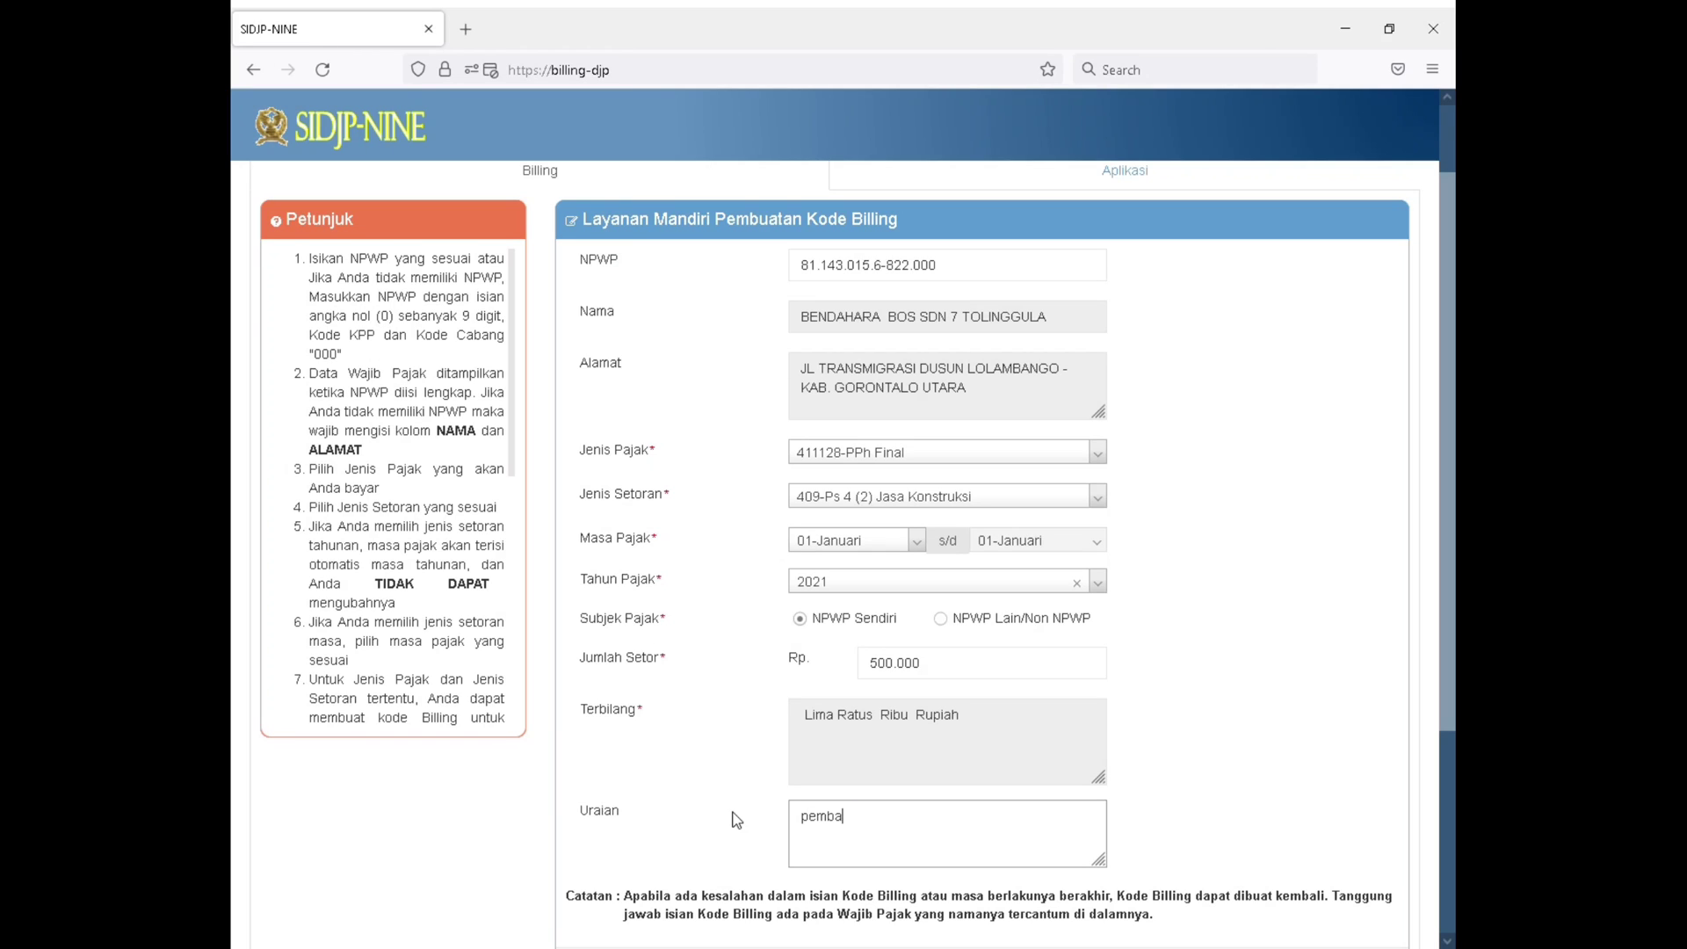
{"action": "type", "text": "ngua"}
{"action": "type", "text": "n "}
{"action": "type", "text": "k"}
{"action": "type", "text": "gedung "}
{"action": "type", "text": "kela"}
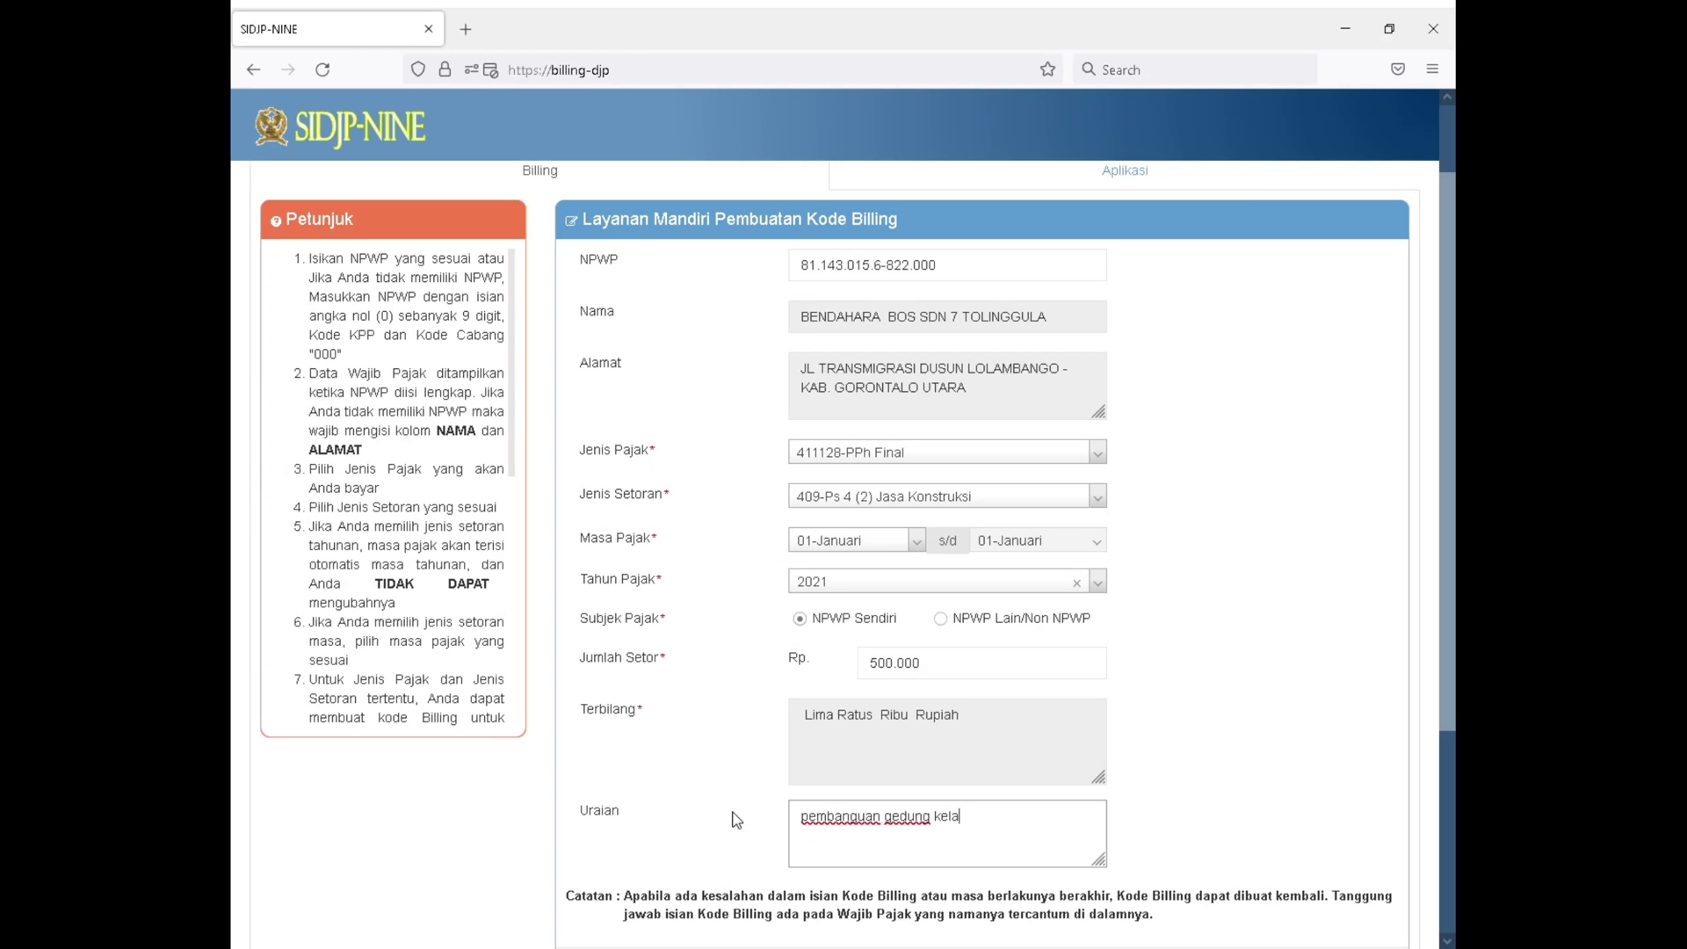
{"action": "type", "text": "s"}
{"action": "type", "text": " 6 bu"}
{"action": "key", "text": "BackSpace"}
{"action": "key", "text": "BackSpace"}
{"action": "key", "text": "BackSpace"}
{"action": "type", "text": ", maret"}
{"action": "key", "text": "BackSpace"}
{"action": "key", "text": "BackSpace"}
{"action": "key", "text": "BackSpace"}
{"action": "key", "text": "BackSpace"}
{"action": "key", "text": "BackSpace"}
{"action": "type", "text": "januari 2021"}
Request the billing code for the PPh Final payment, entering the displayed security code and submitting it
{"action": "scroll", "coordinate": [749, 741], "scroll_direction": "down", "scroll_amount": 2}
{"action": "left_click", "coordinate": [889, 786]}
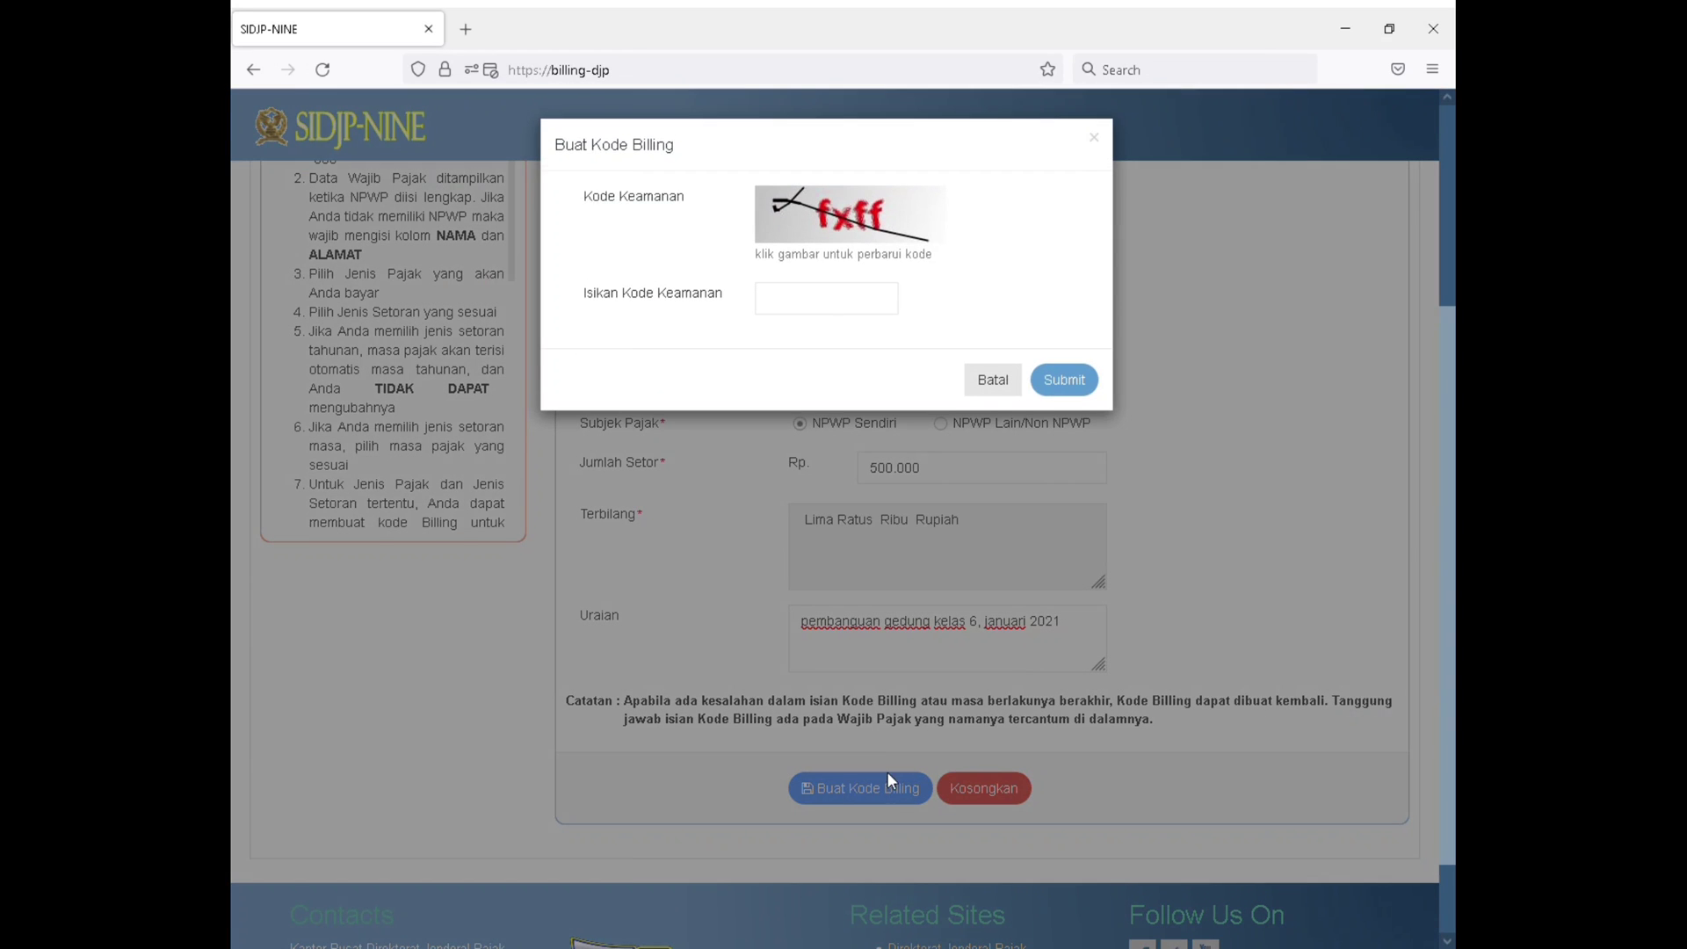
{"action": "left_click", "coordinate": [860, 309]}
{"action": "type", "text": "fxff"}
{"action": "left_click", "coordinate": [1066, 378]}
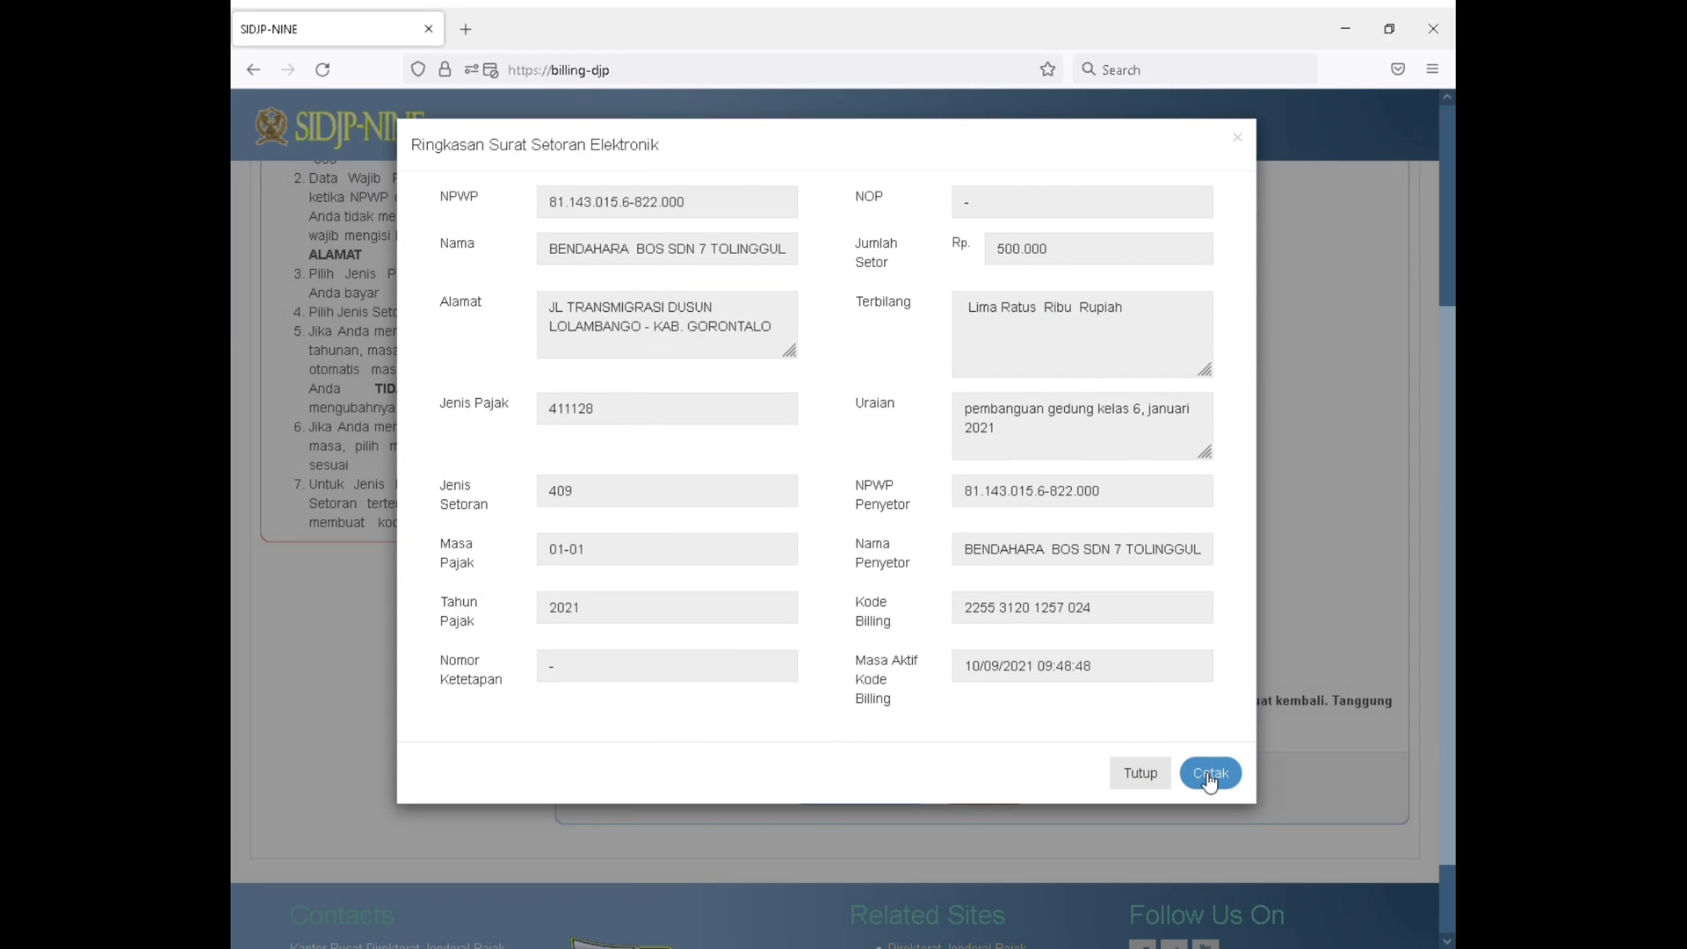
Open the printable billing code slip for the PPh Final payment, look through it and close it
{"action": "left_click", "coordinate": [1210, 775]}
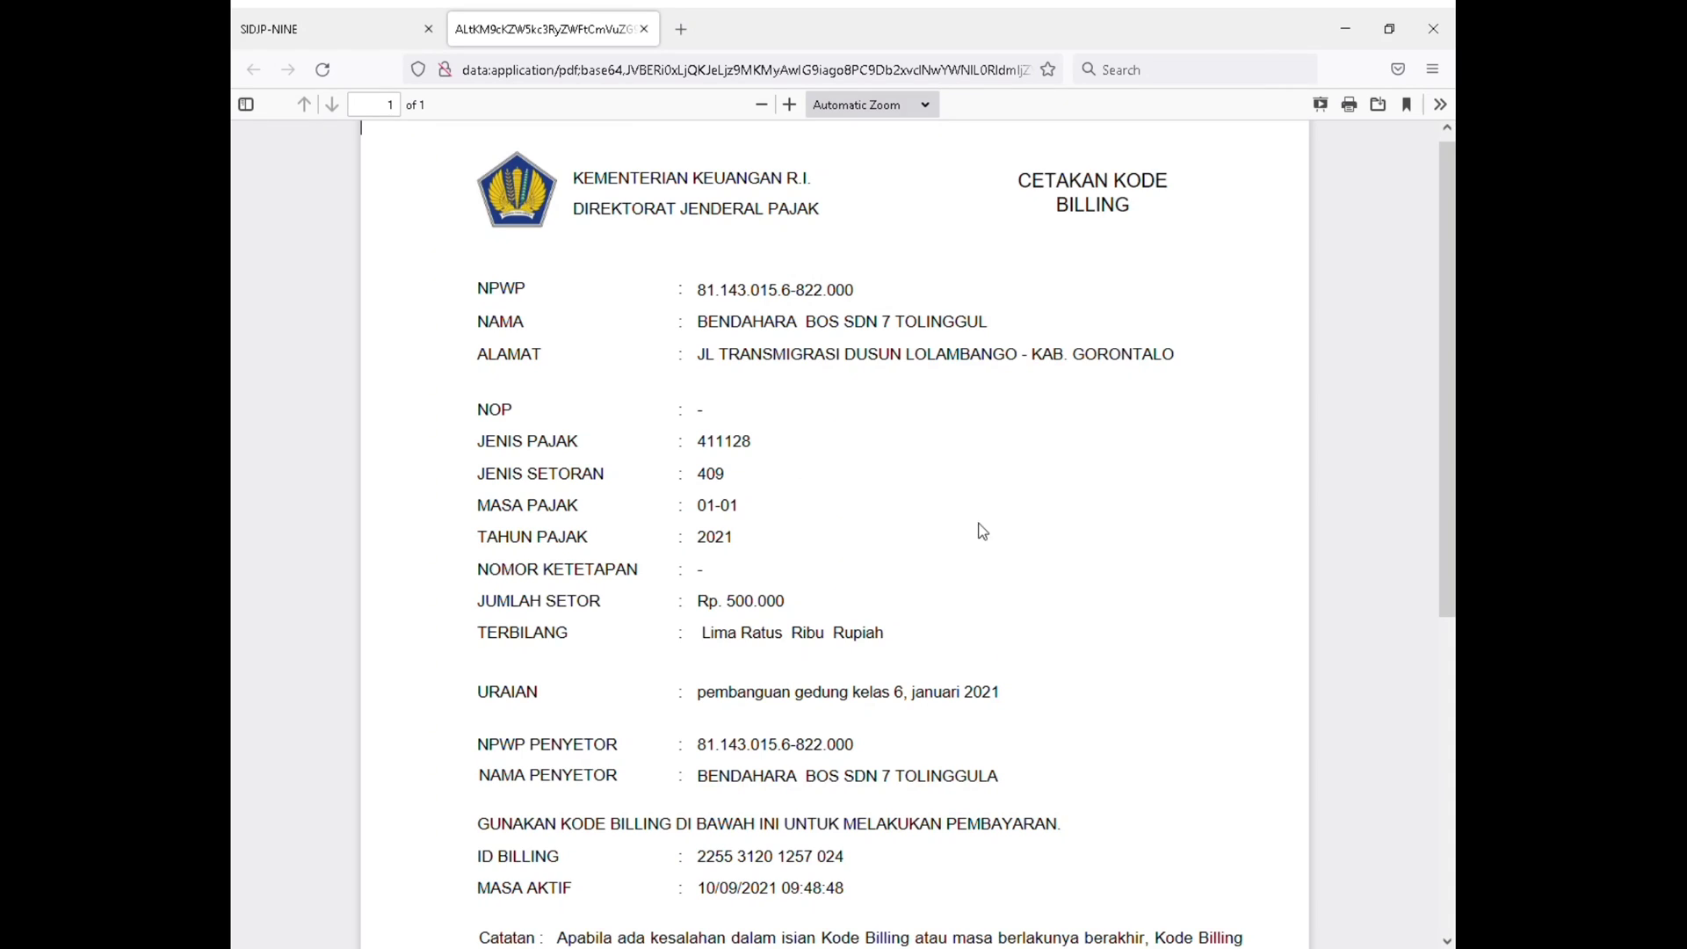
{"action": "scroll", "coordinate": [835, 534], "scroll_direction": "down", "scroll_amount": 3}
{"action": "scroll", "coordinate": [834, 534], "scroll_direction": "up", "scroll_amount": 3}
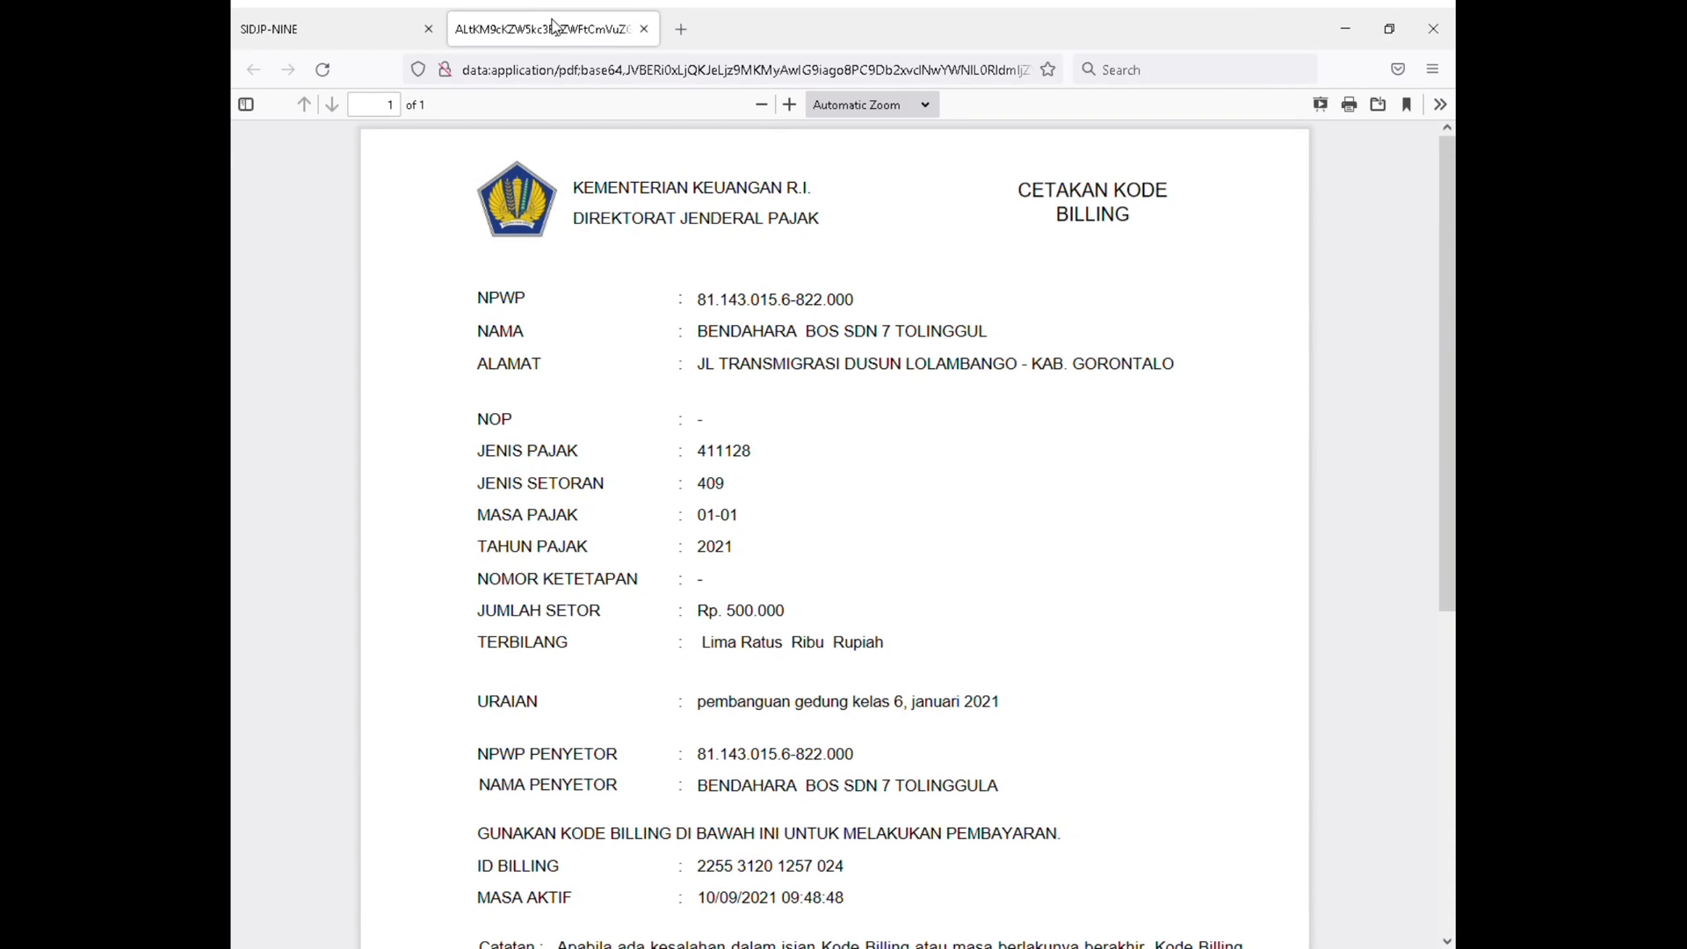
{"action": "left_click", "coordinate": [644, 28]}
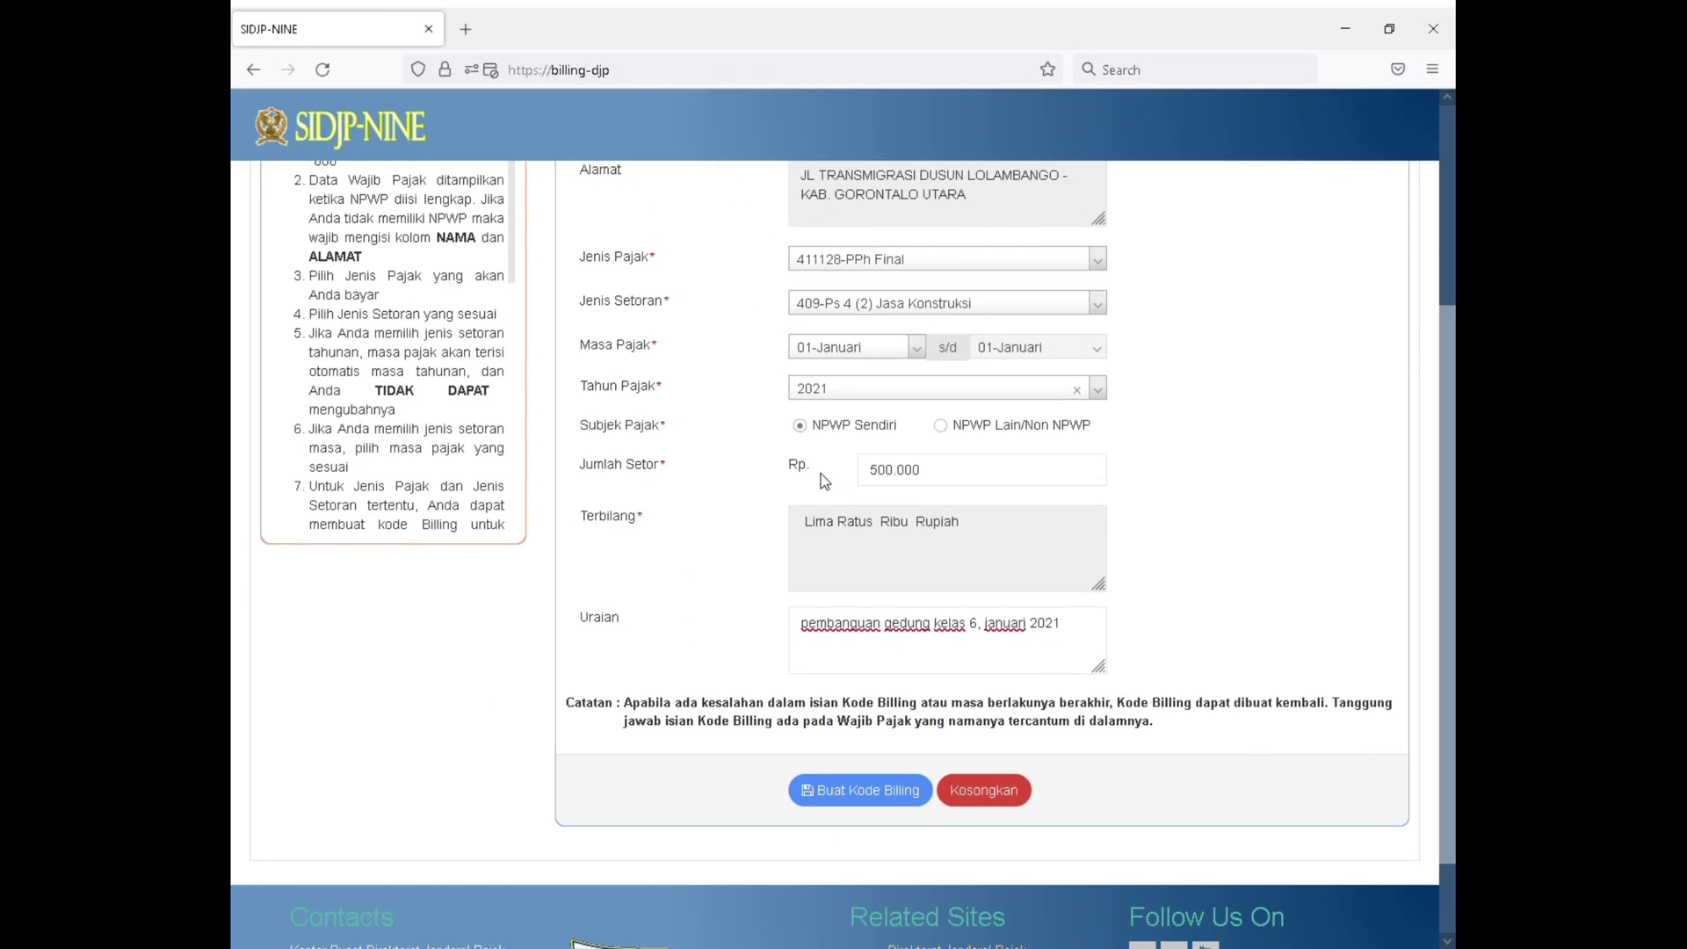
Change Jenis Pajak on the billing form to 411211-PPN Dalam Negeri
{"action": "scroll", "coordinate": [821, 472], "scroll_direction": "up", "scroll_amount": 3}
{"action": "left_click", "coordinate": [993, 549]}
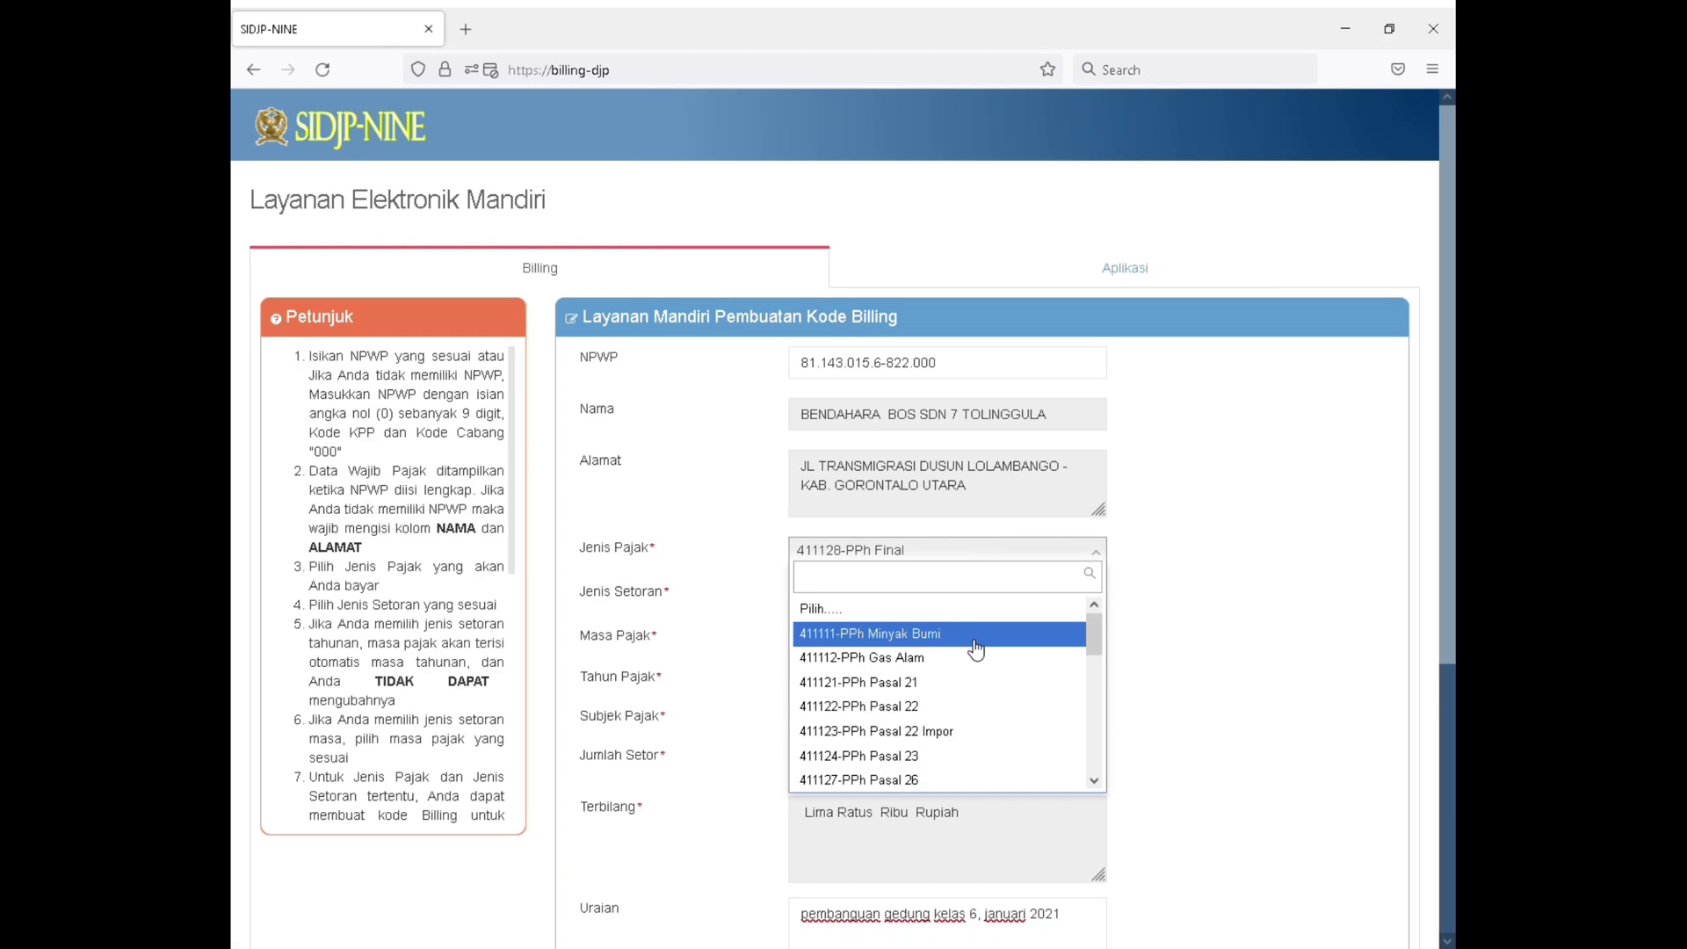
{"action": "scroll", "coordinate": [966, 650], "scroll_direction": "down", "scroll_amount": 4}
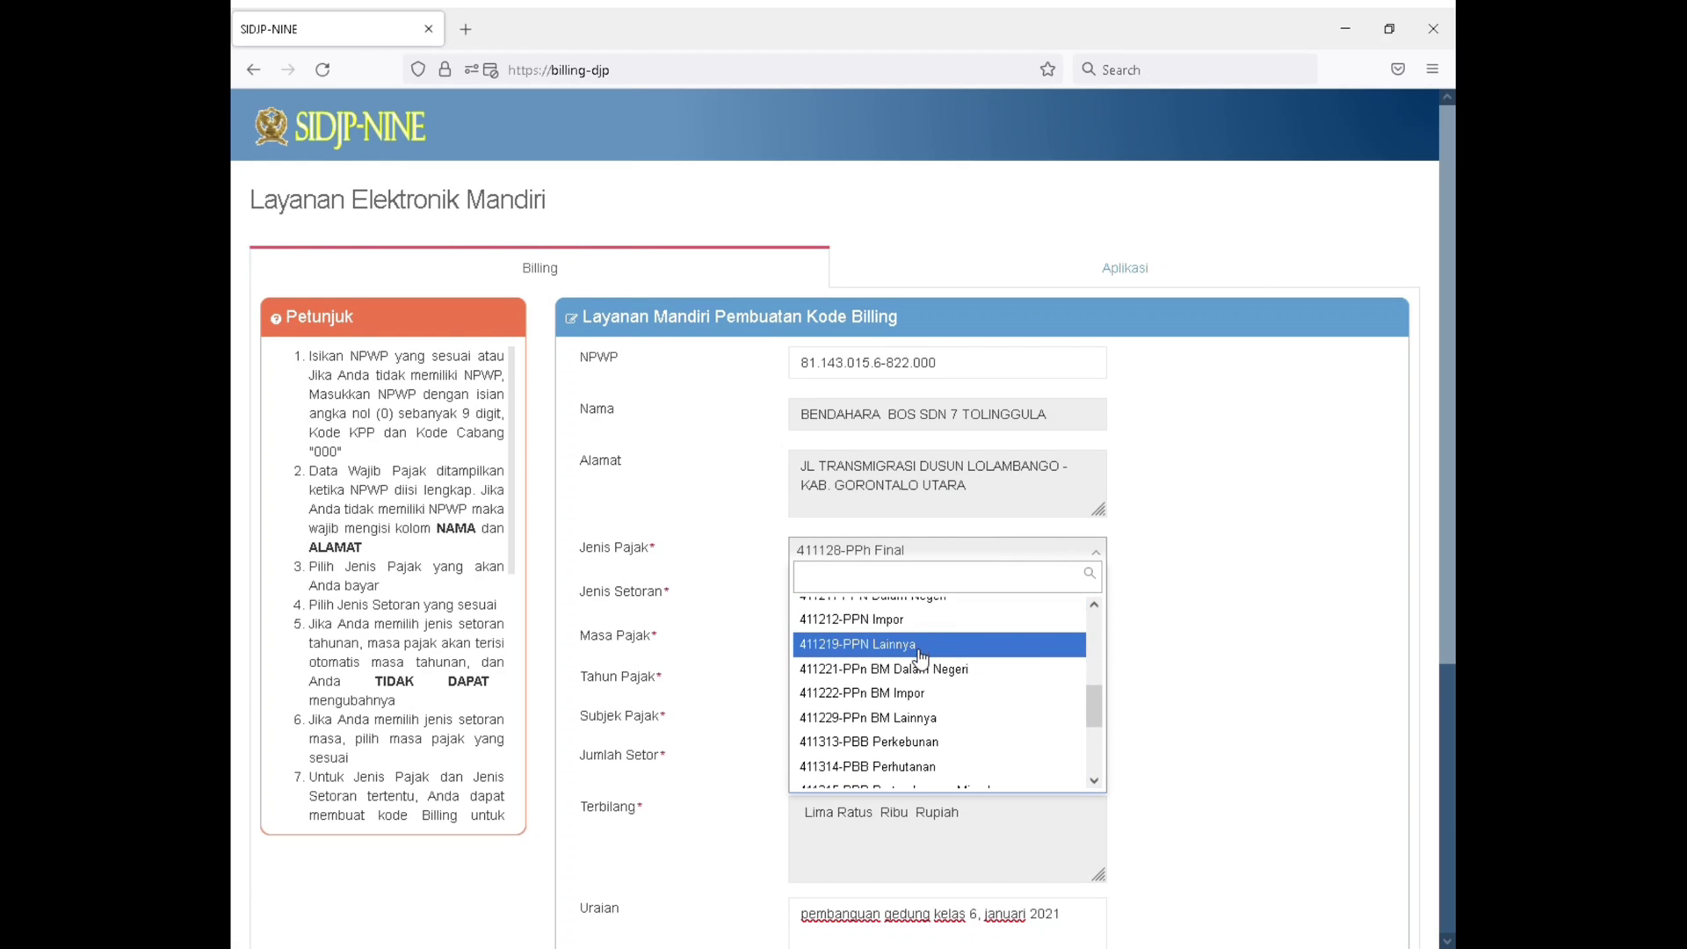
{"action": "scroll", "coordinate": [932, 667], "scroll_direction": "up", "scroll_amount": 2}
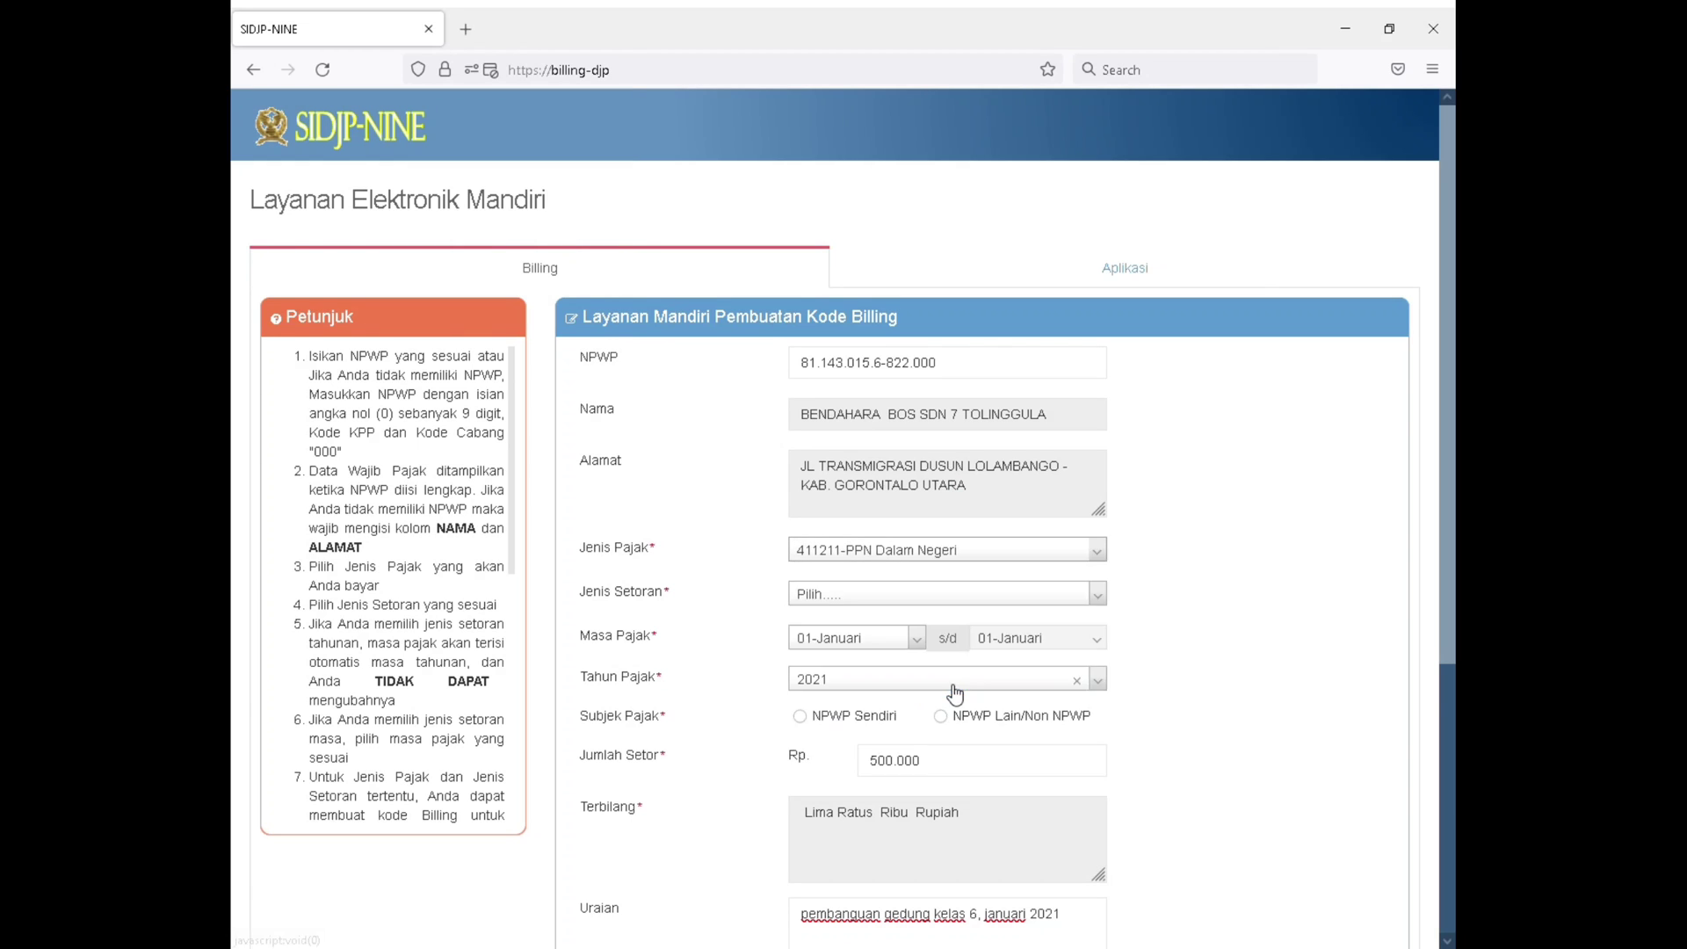
{"action": "left_click", "coordinate": [955, 694]}
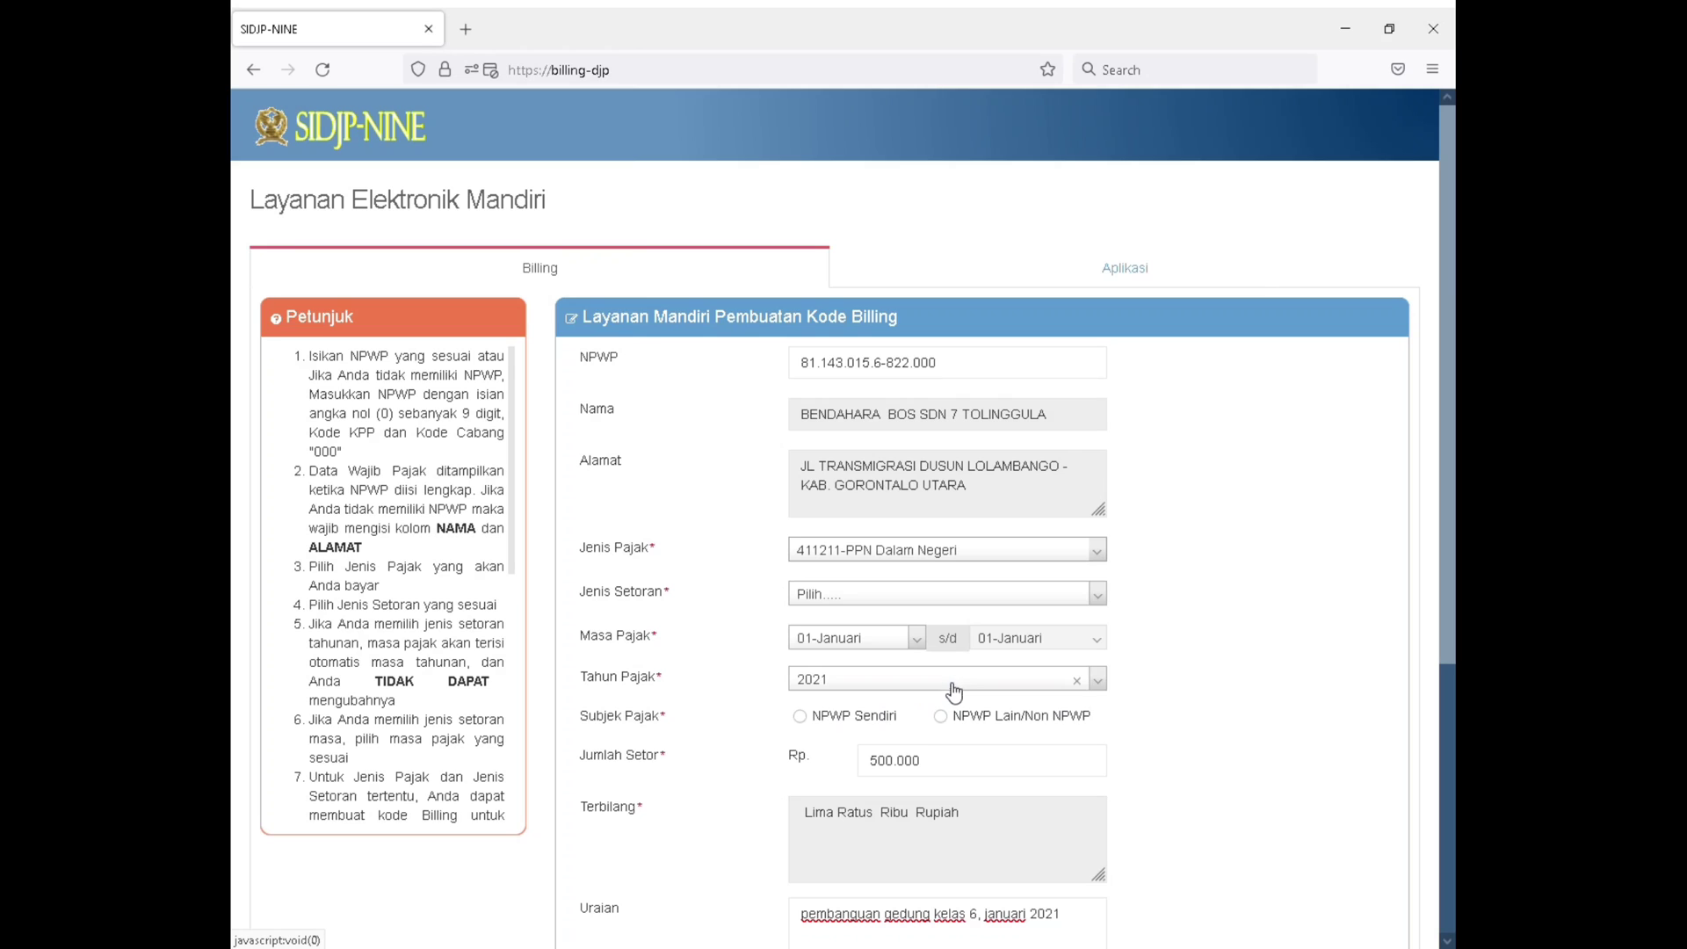
Review the deposit types offered for PPN Dalam Negeri and set Jenis Setoran to 910-Pemungutan oleh Bendaharawan APBN
{"action": "left_click", "coordinate": [978, 604]}
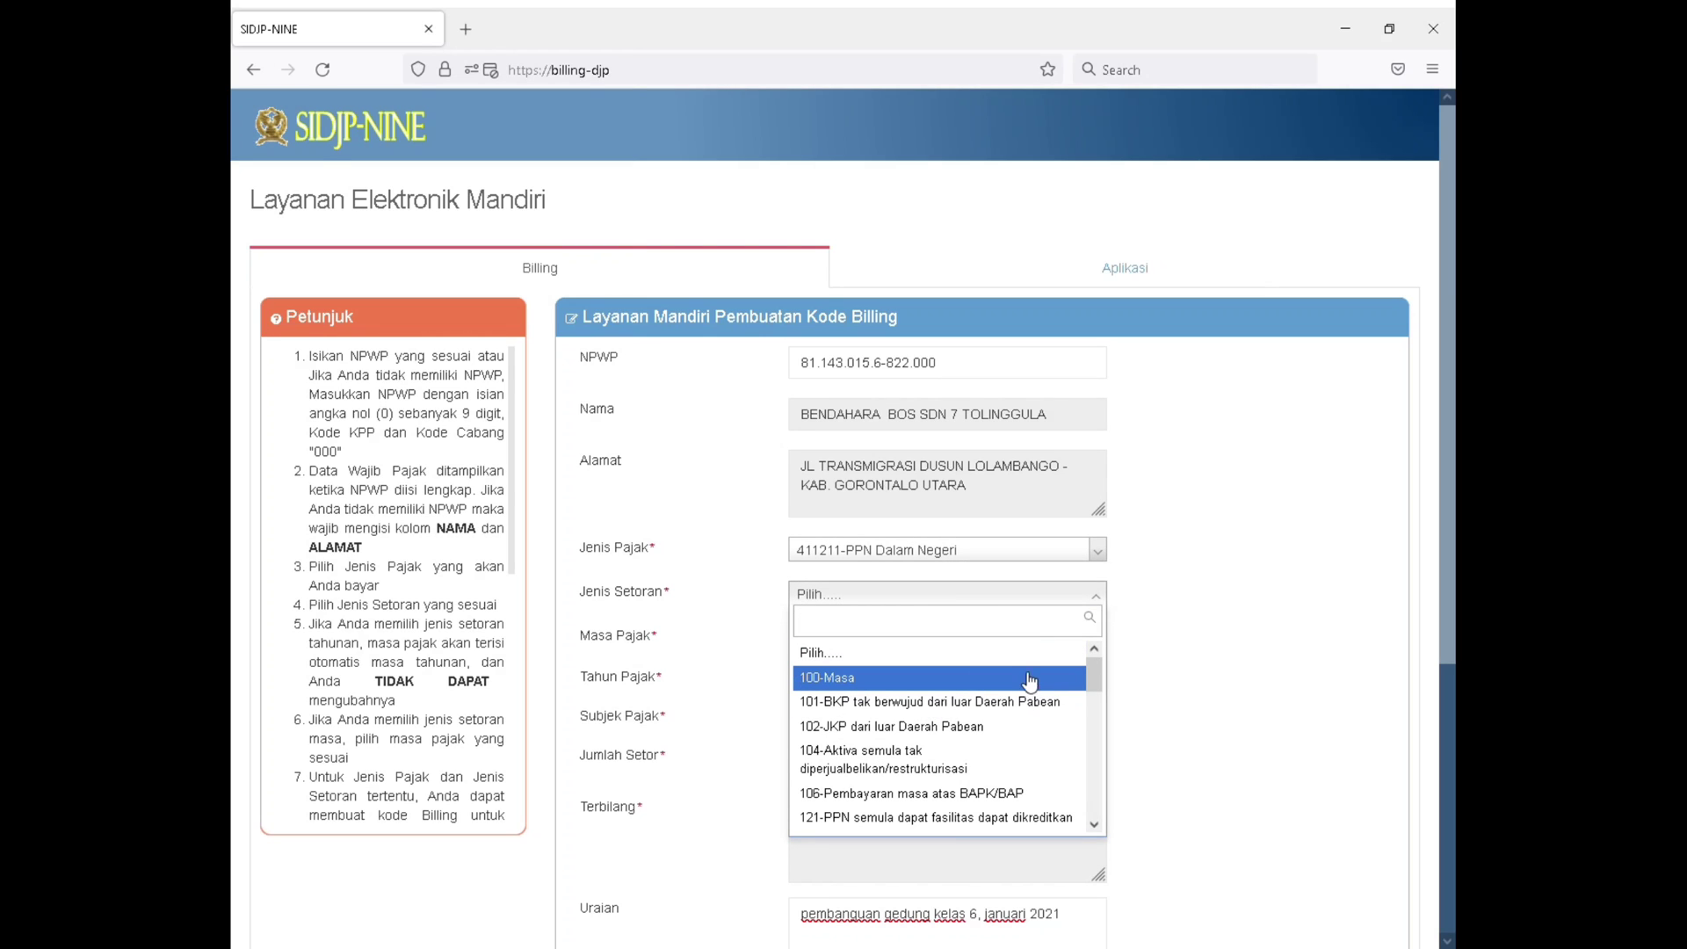
{"action": "scroll", "coordinate": [1024, 687], "scroll_direction": "down", "scroll_amount": 10}
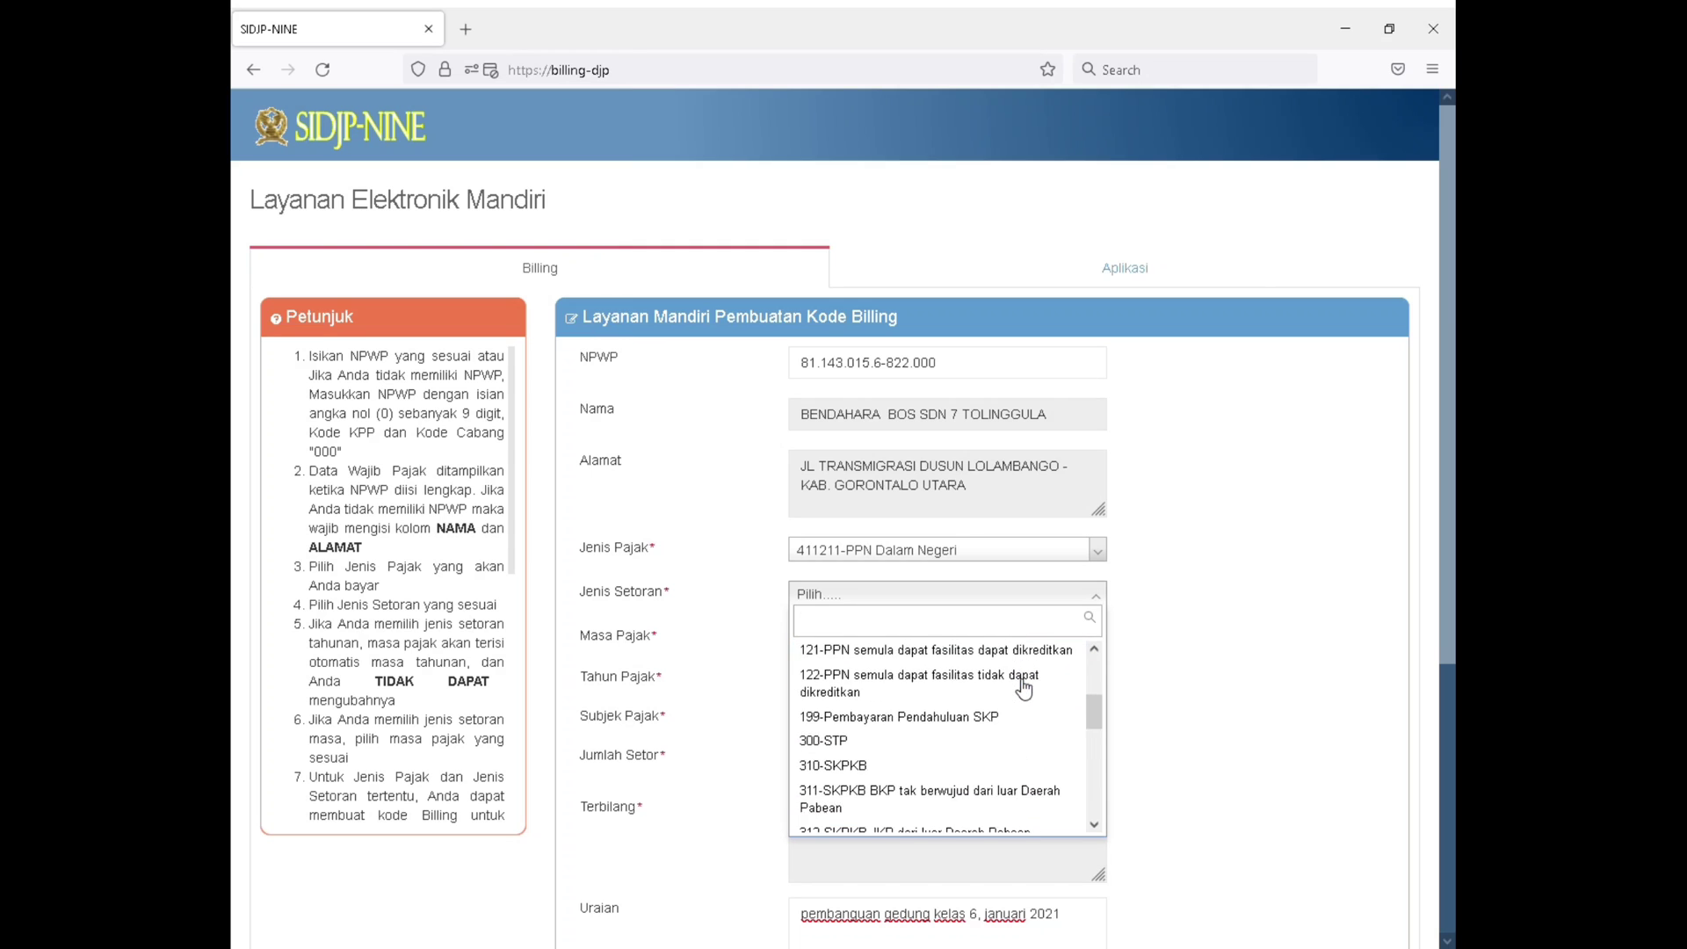
{"action": "scroll", "coordinate": [1023, 690], "scroll_direction": "down", "scroll_amount": 5}
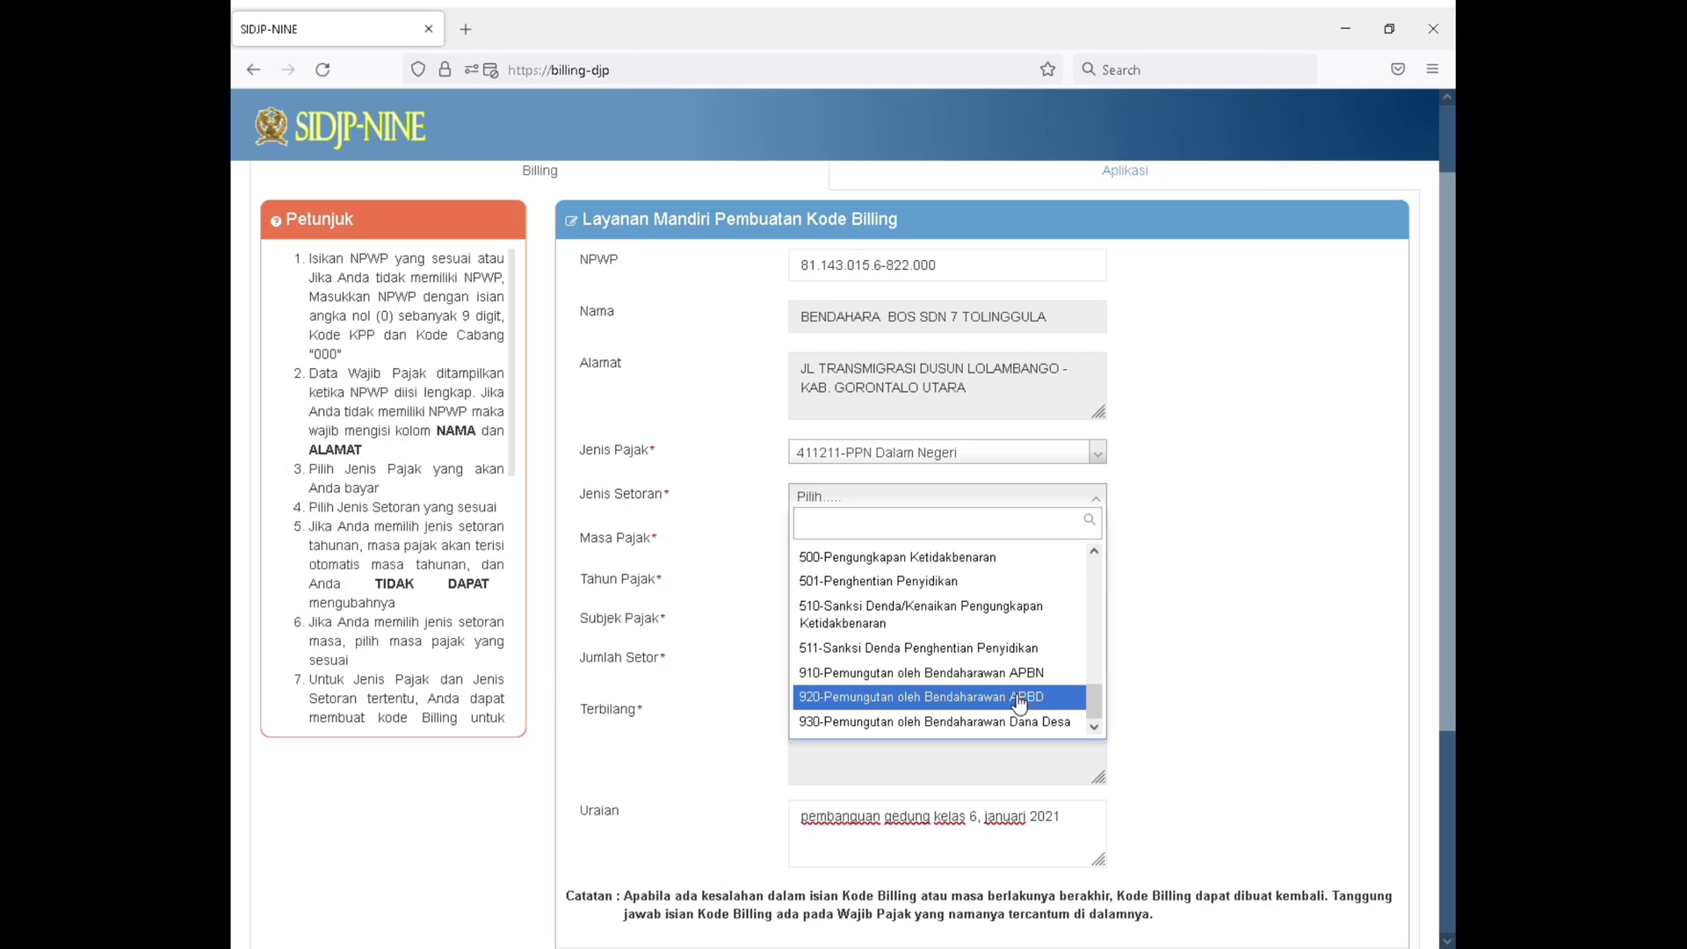
{"action": "key", "text": "Up"}
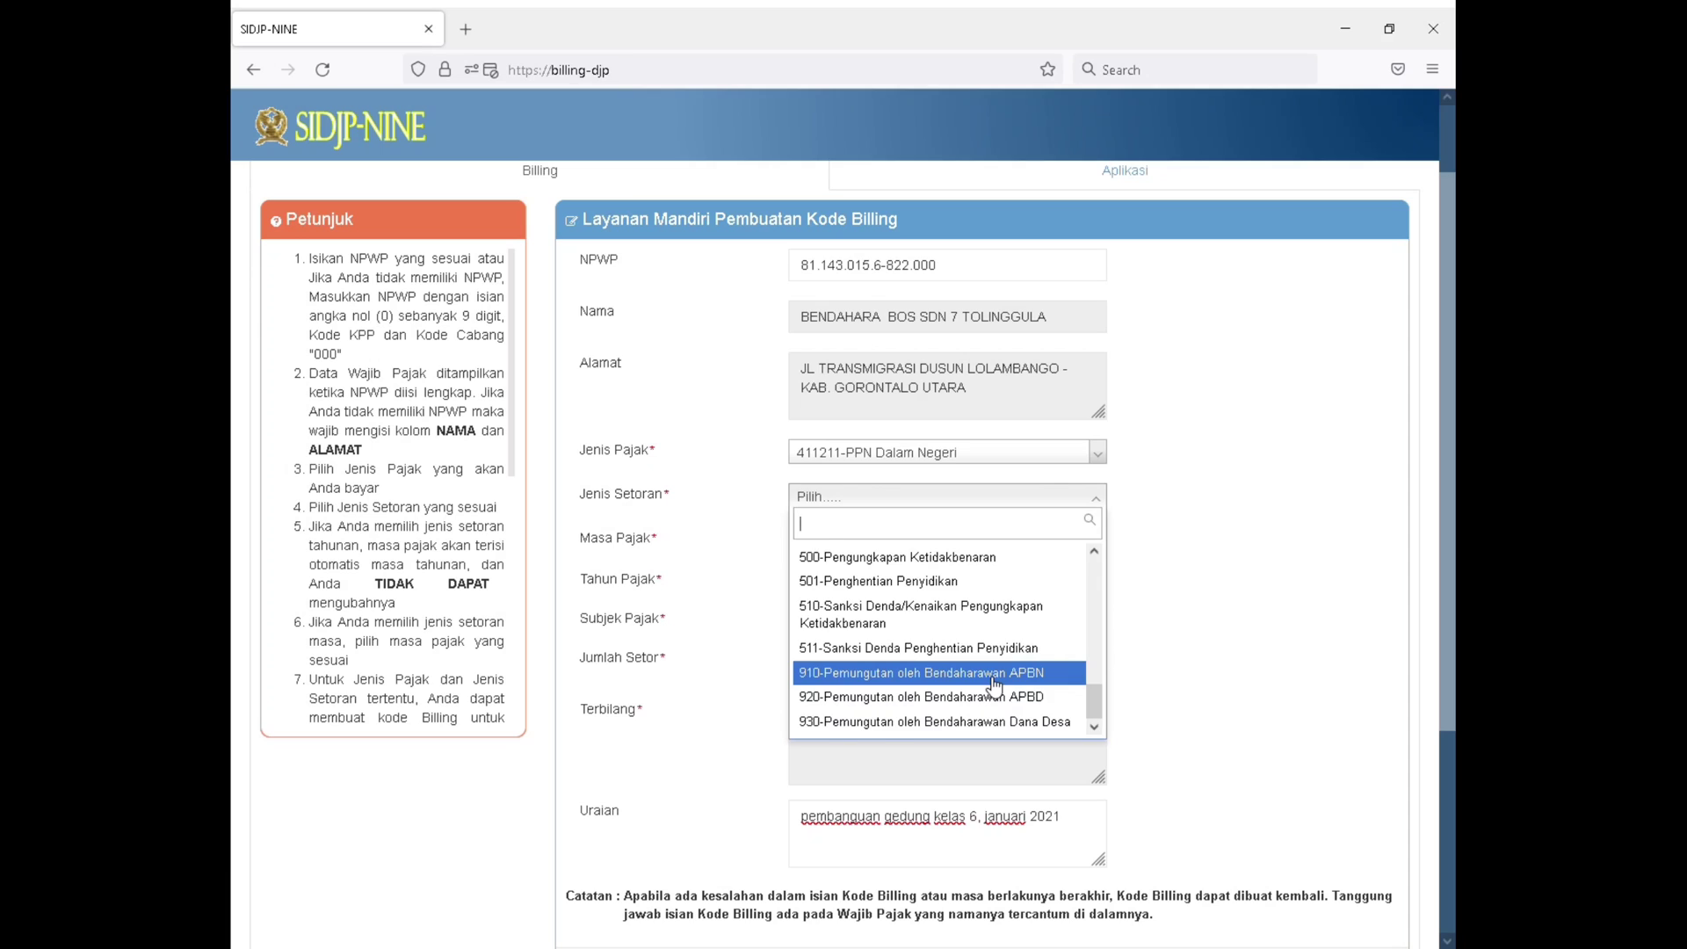
{"action": "left_click", "coordinate": [994, 674]}
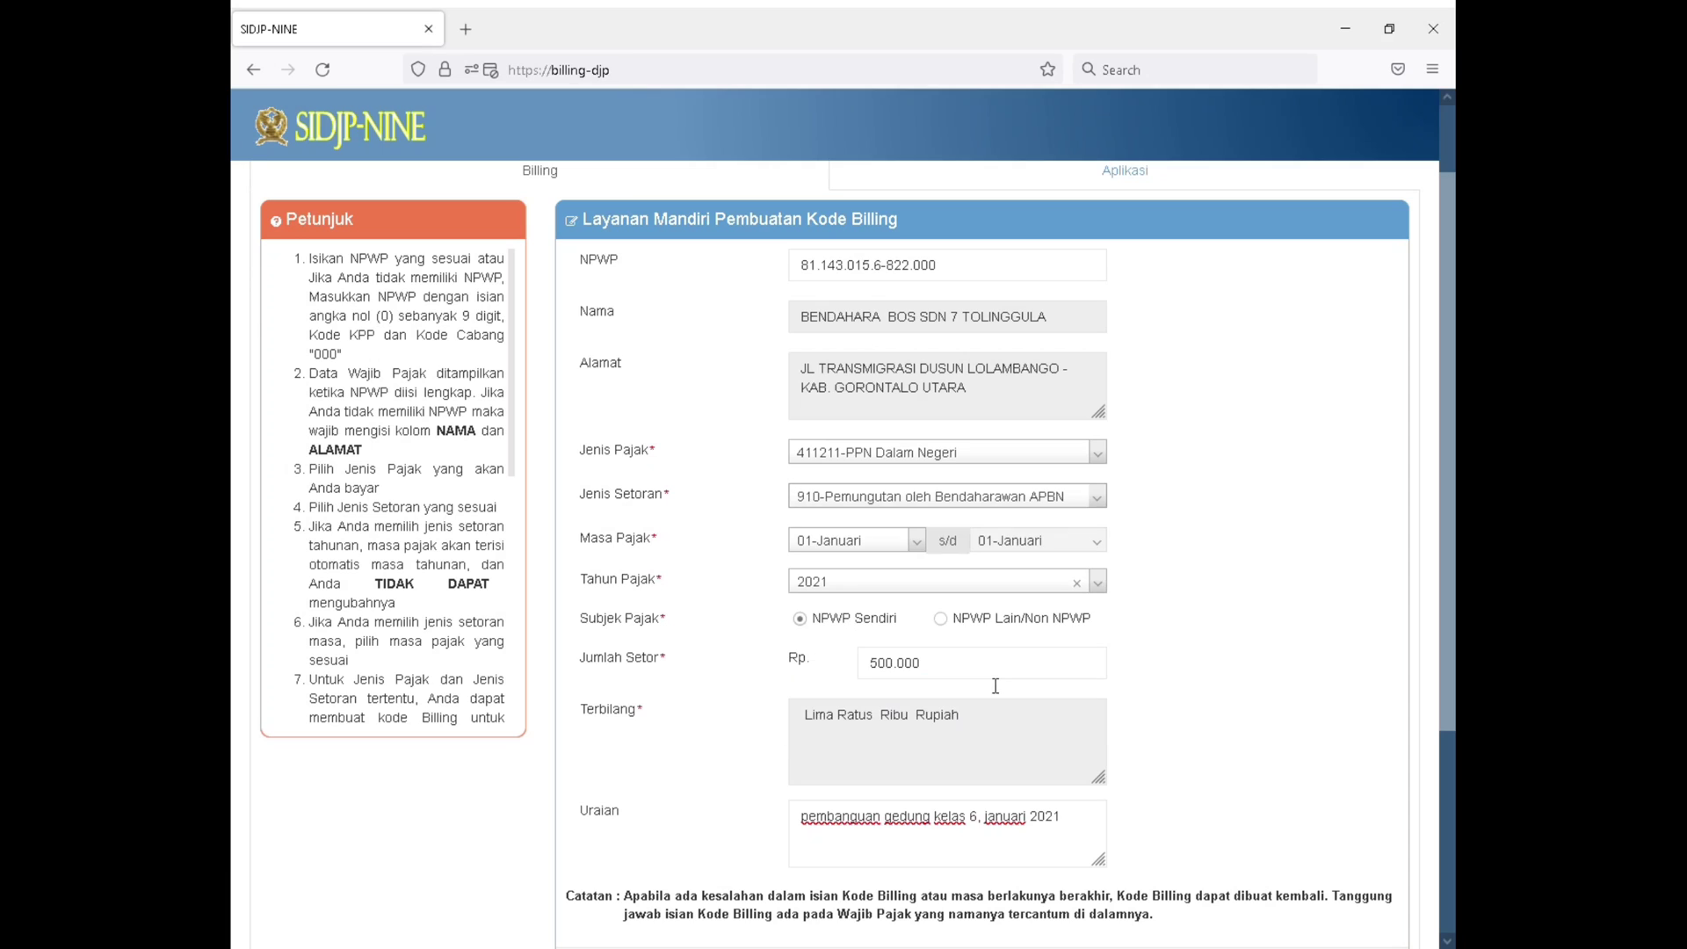
Set the Masa Pajak of the PPN Dalam Negeri payment to 08-Agustus
{"action": "left_click", "coordinate": [890, 556]}
{"action": "scroll", "coordinate": [865, 685], "scroll_direction": "down", "scroll_amount": 3}
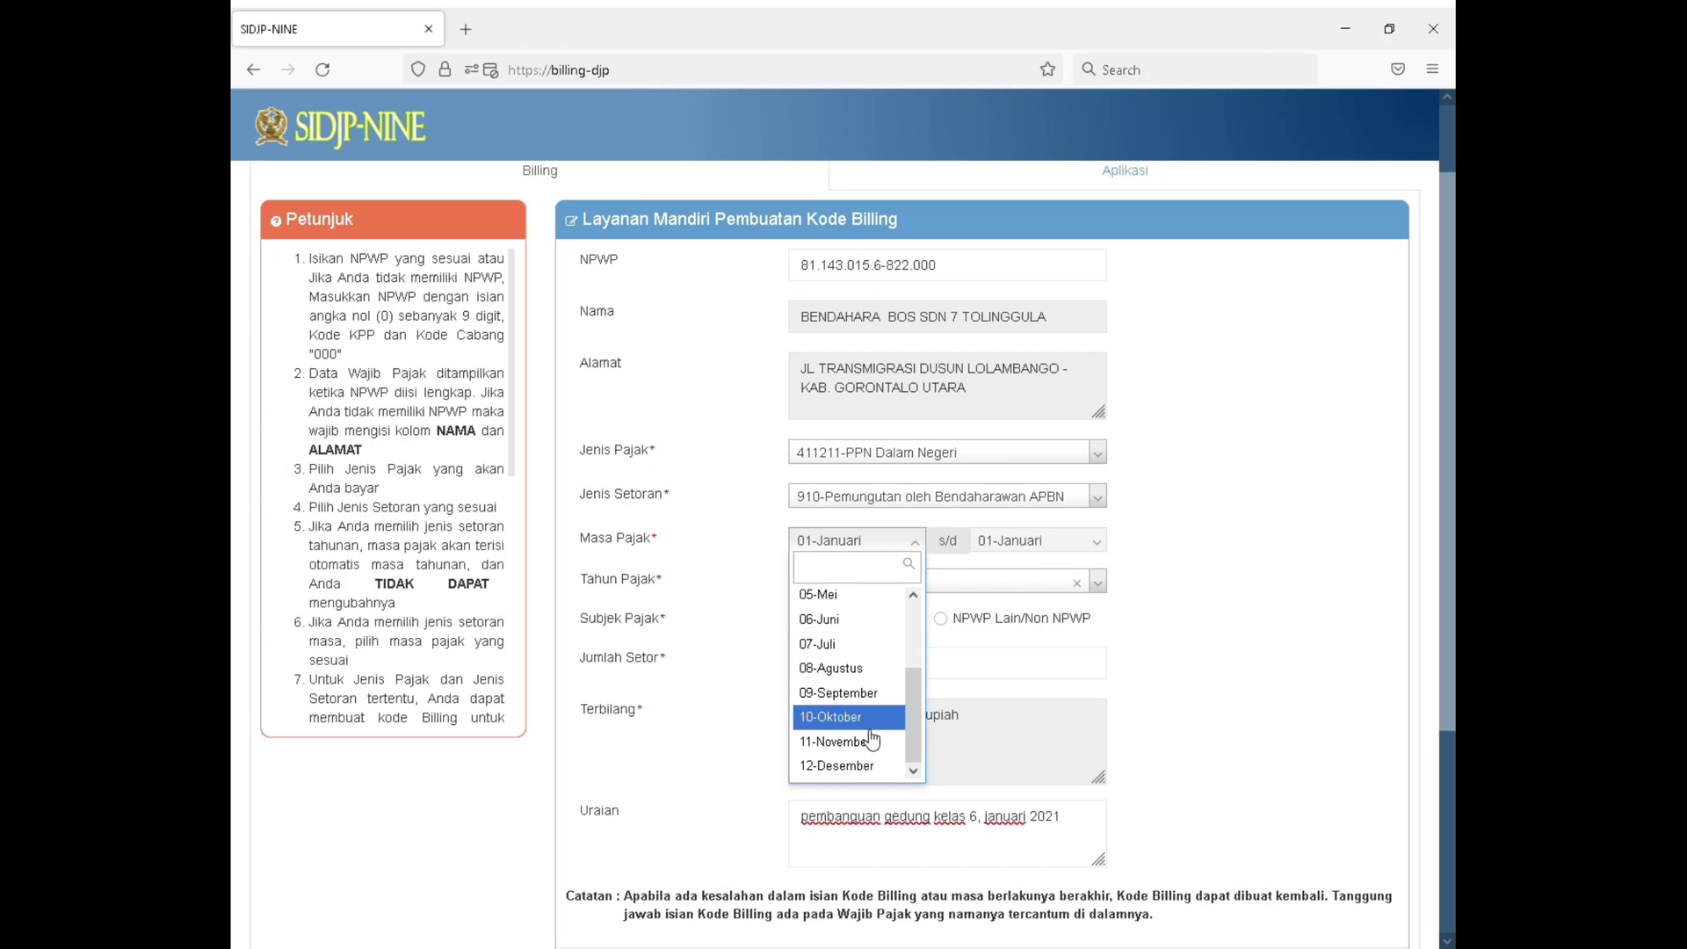
{"action": "left_click", "coordinate": [857, 670]}
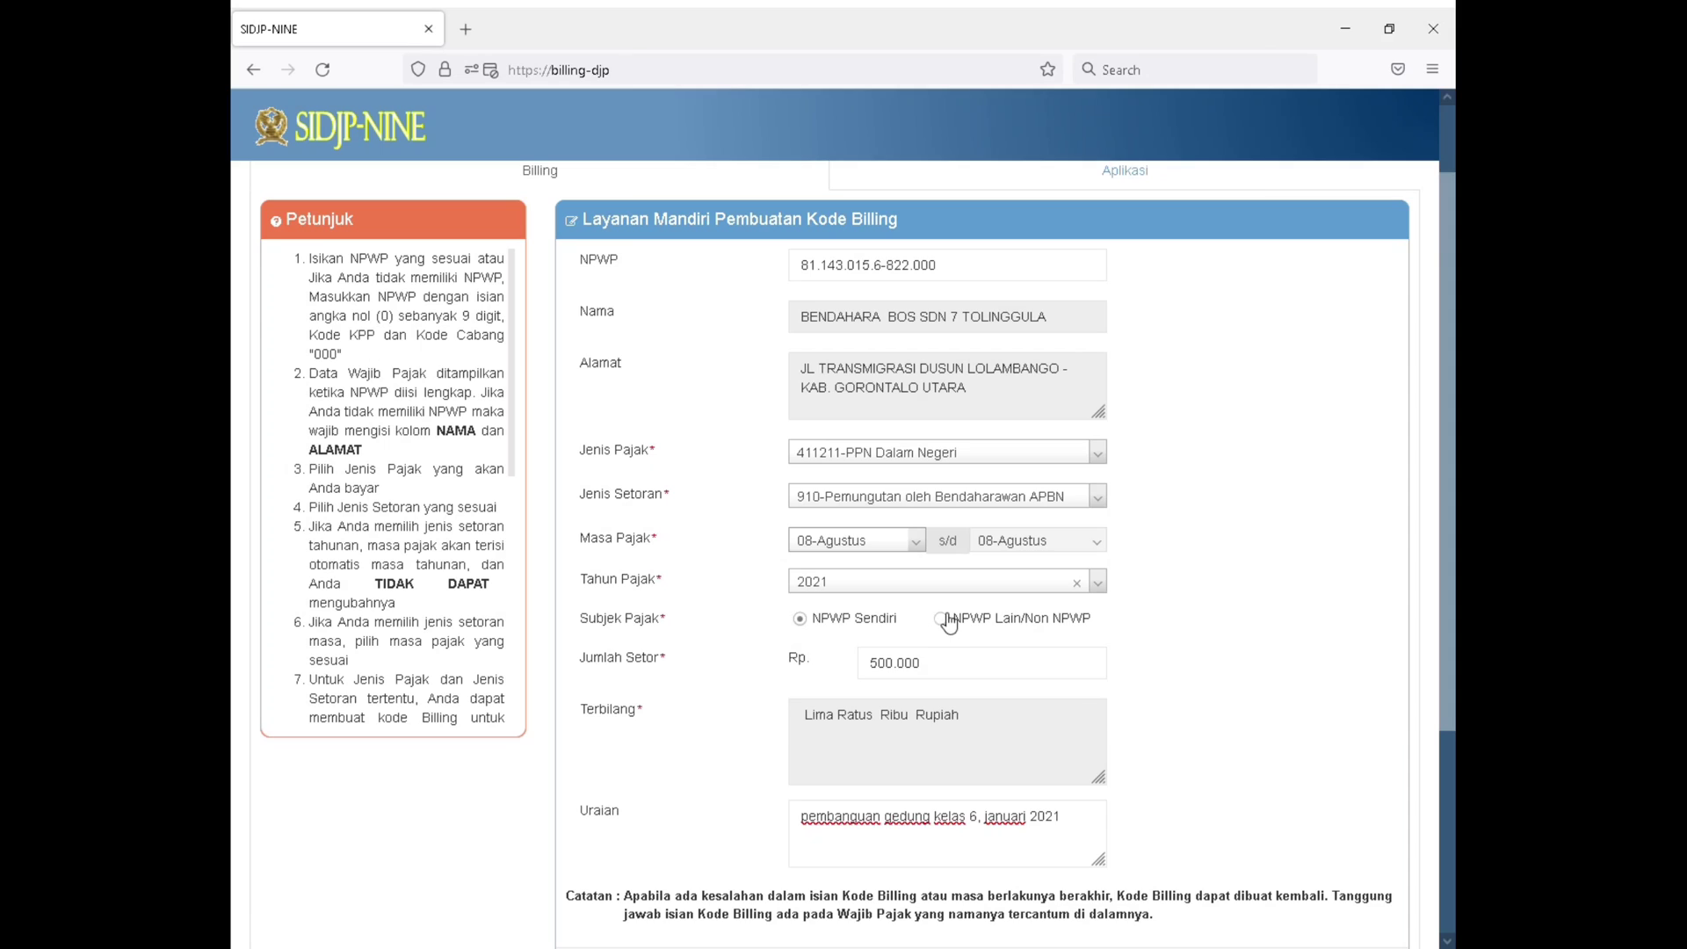
Set Subjek Pajak to NPWP Lain/Non NPWP and enter the supplier's tax number in its NPWP field
{"action": "left_click", "coordinate": [940, 618]}
{"action": "left_click", "coordinate": [826, 668]}
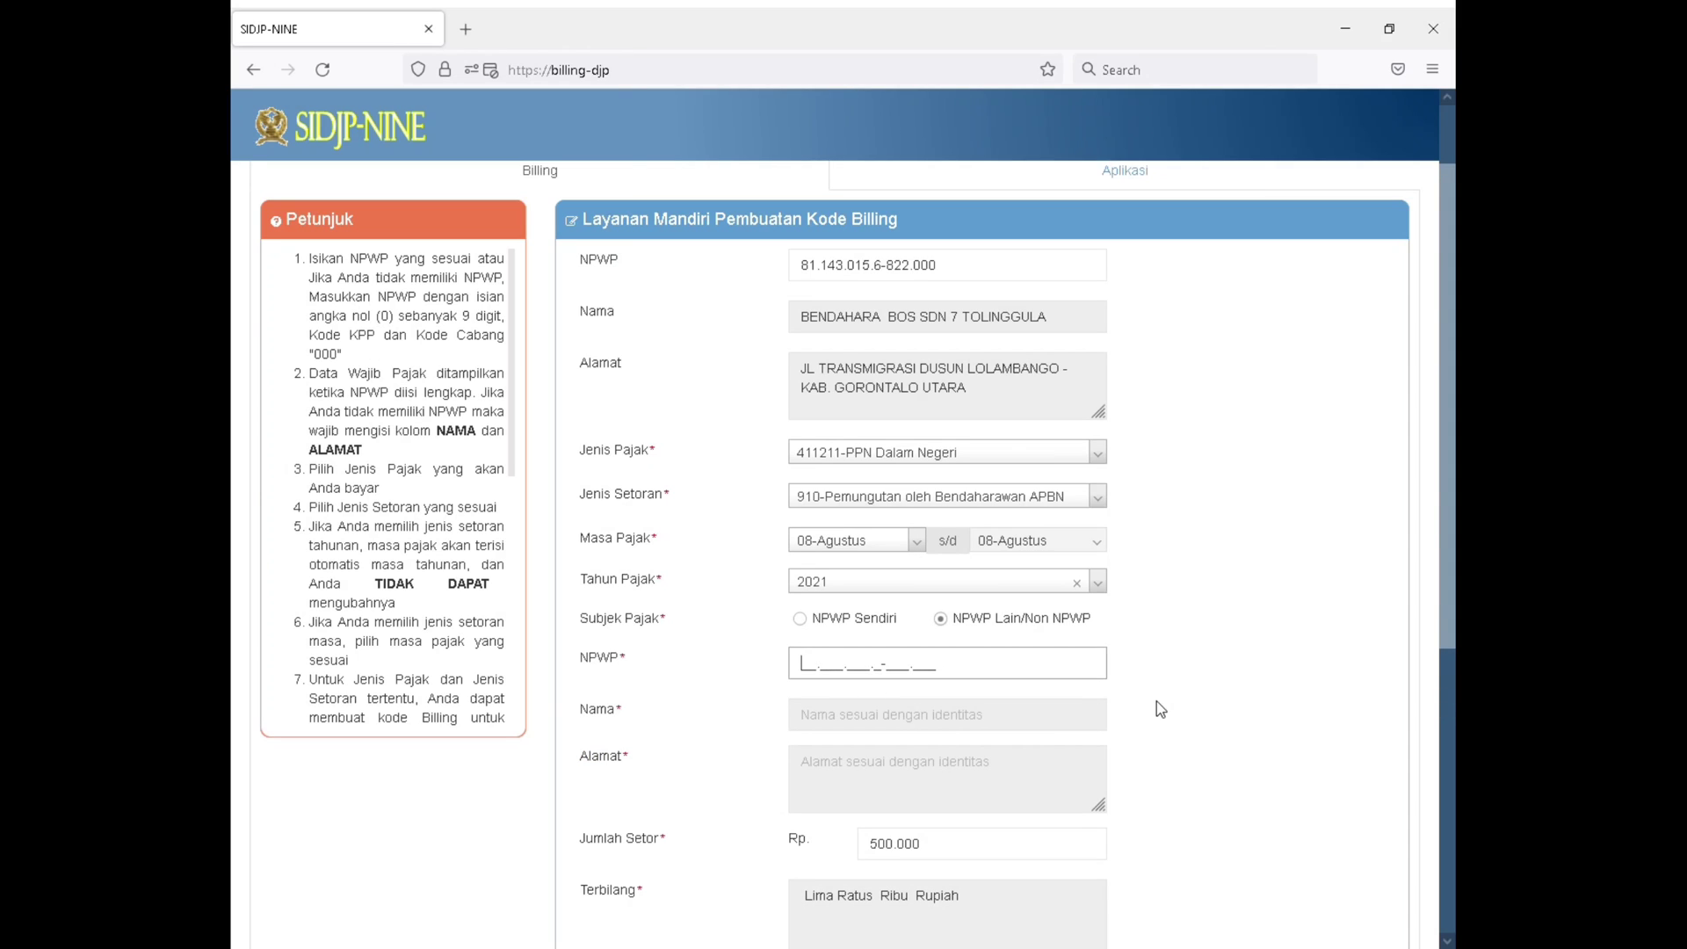
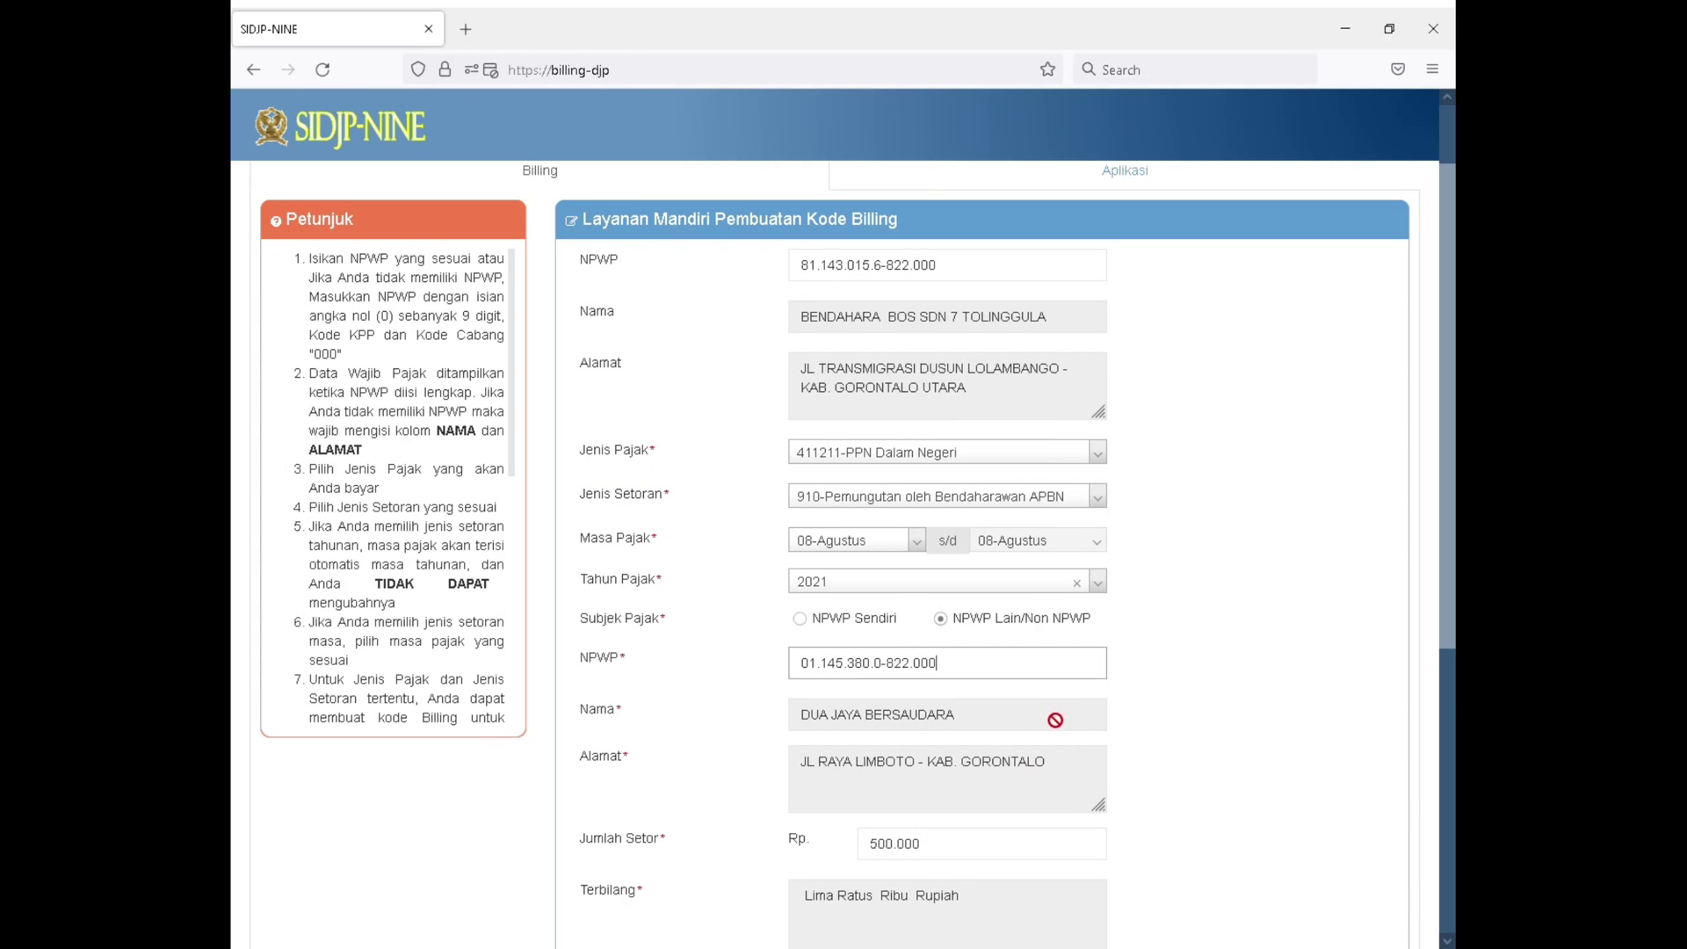
Replace the Uraian of the PPN Dalam Negeri payment with "beli laptop 2 pcs, agustus 2021"
{"action": "scroll", "coordinate": [1055, 720], "scroll_direction": "down", "scroll_amount": 2}
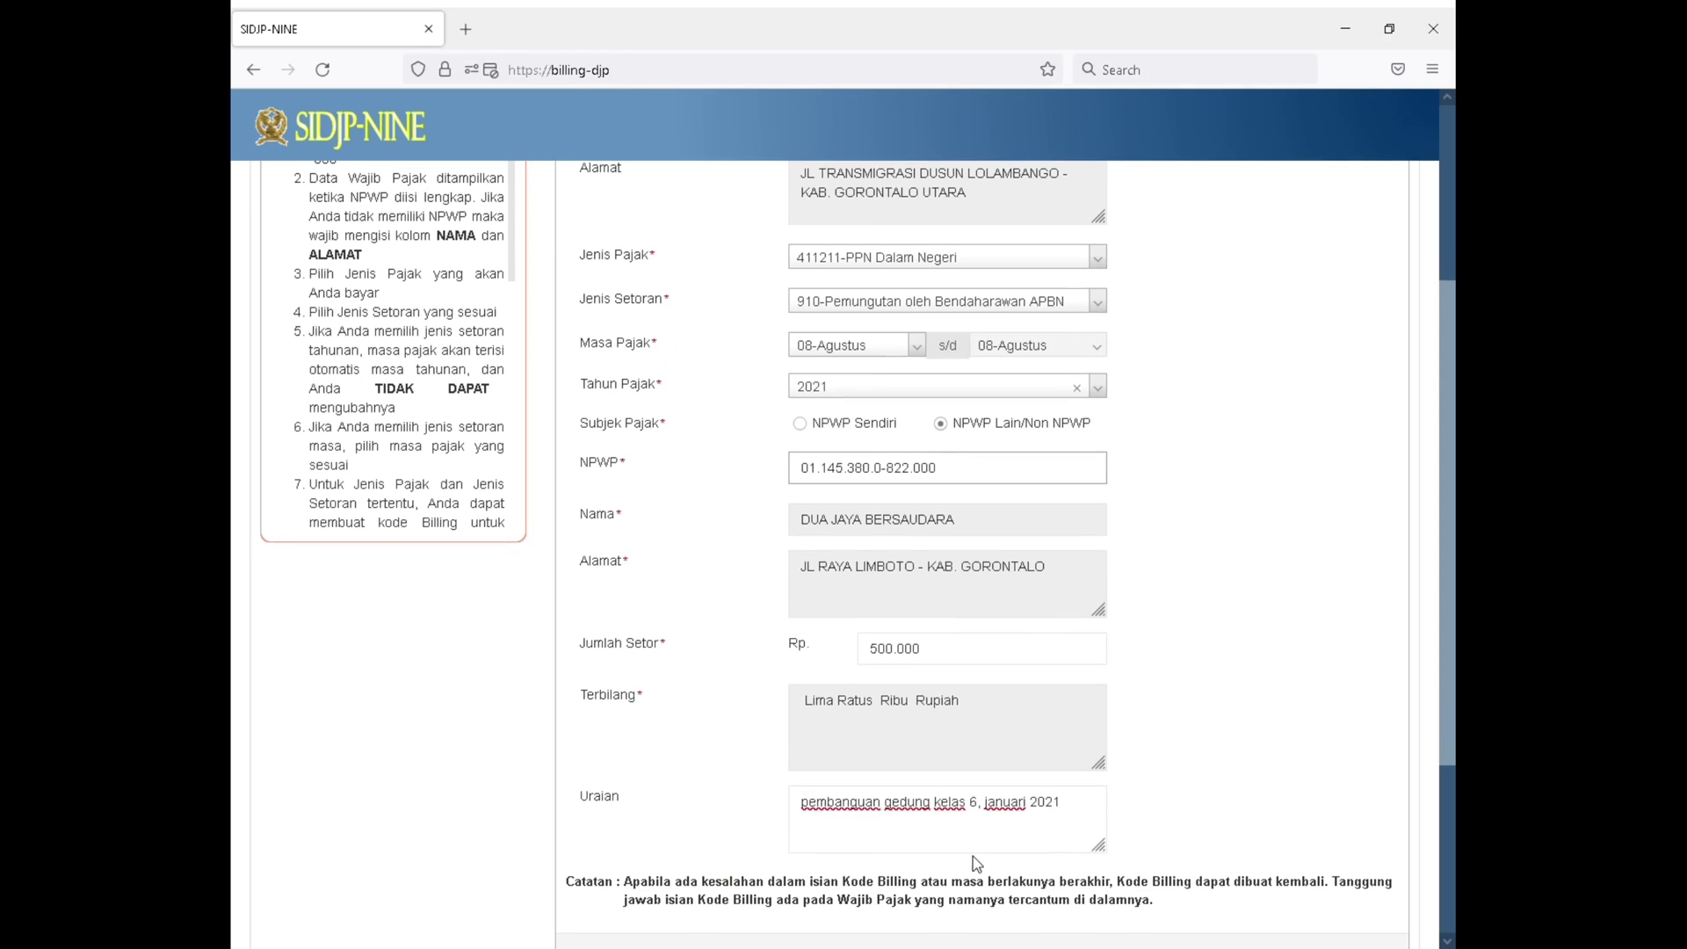
{"action": "left_click_drag", "start_coordinate": [1035, 803], "coordinate": [772, 789]}
{"action": "type", "text": "p"}
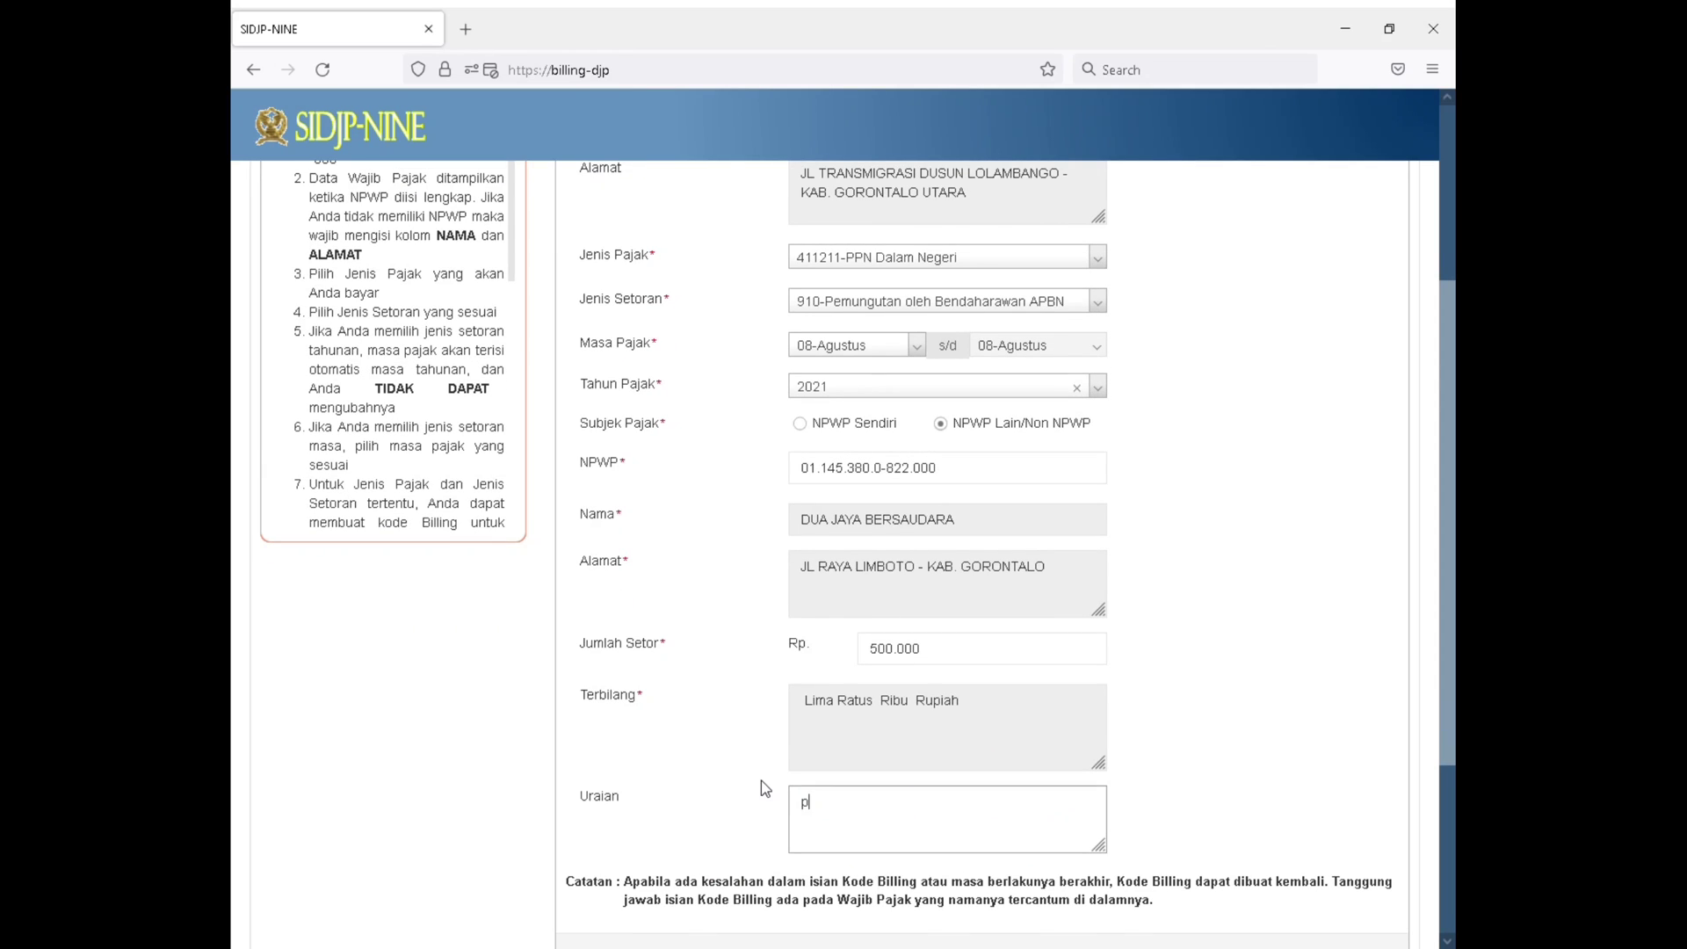
{"action": "key", "text": "BackSpace"}
{"action": "type", "text": "beli laptop 2 pcs, agustus 2021"}
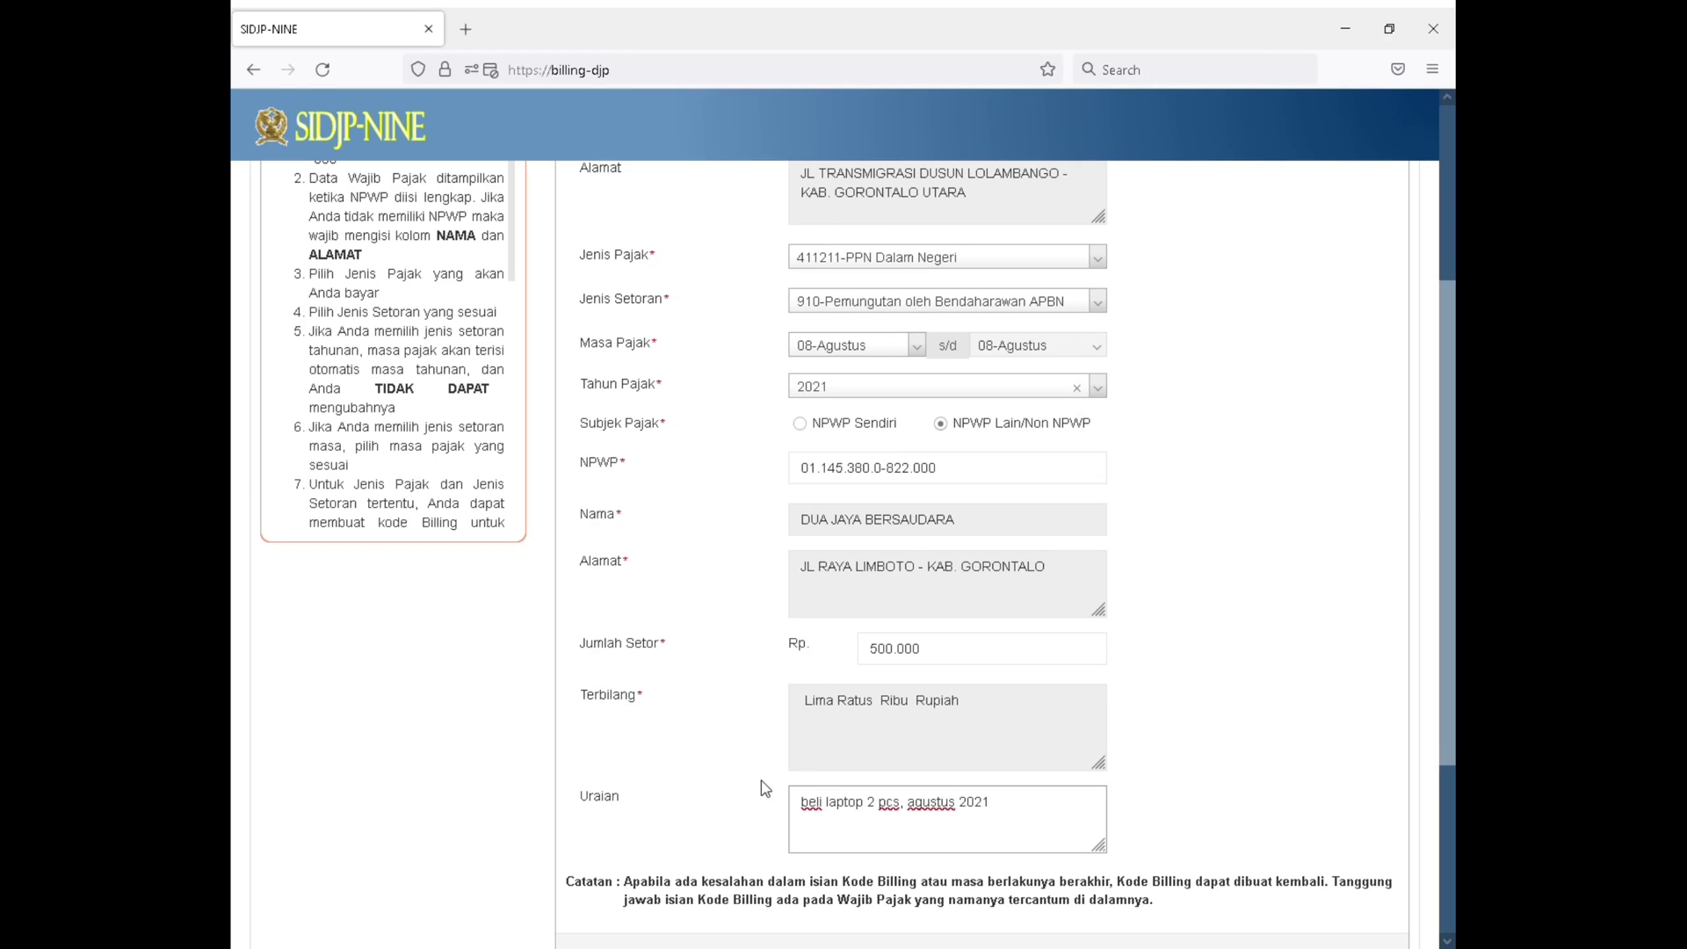
Create the billing code for the PPN Dalam Negeri payment, entering the displayed security code and submitting it
{"action": "scroll", "coordinate": [761, 781], "scroll_direction": "down", "scroll_amount": 2}
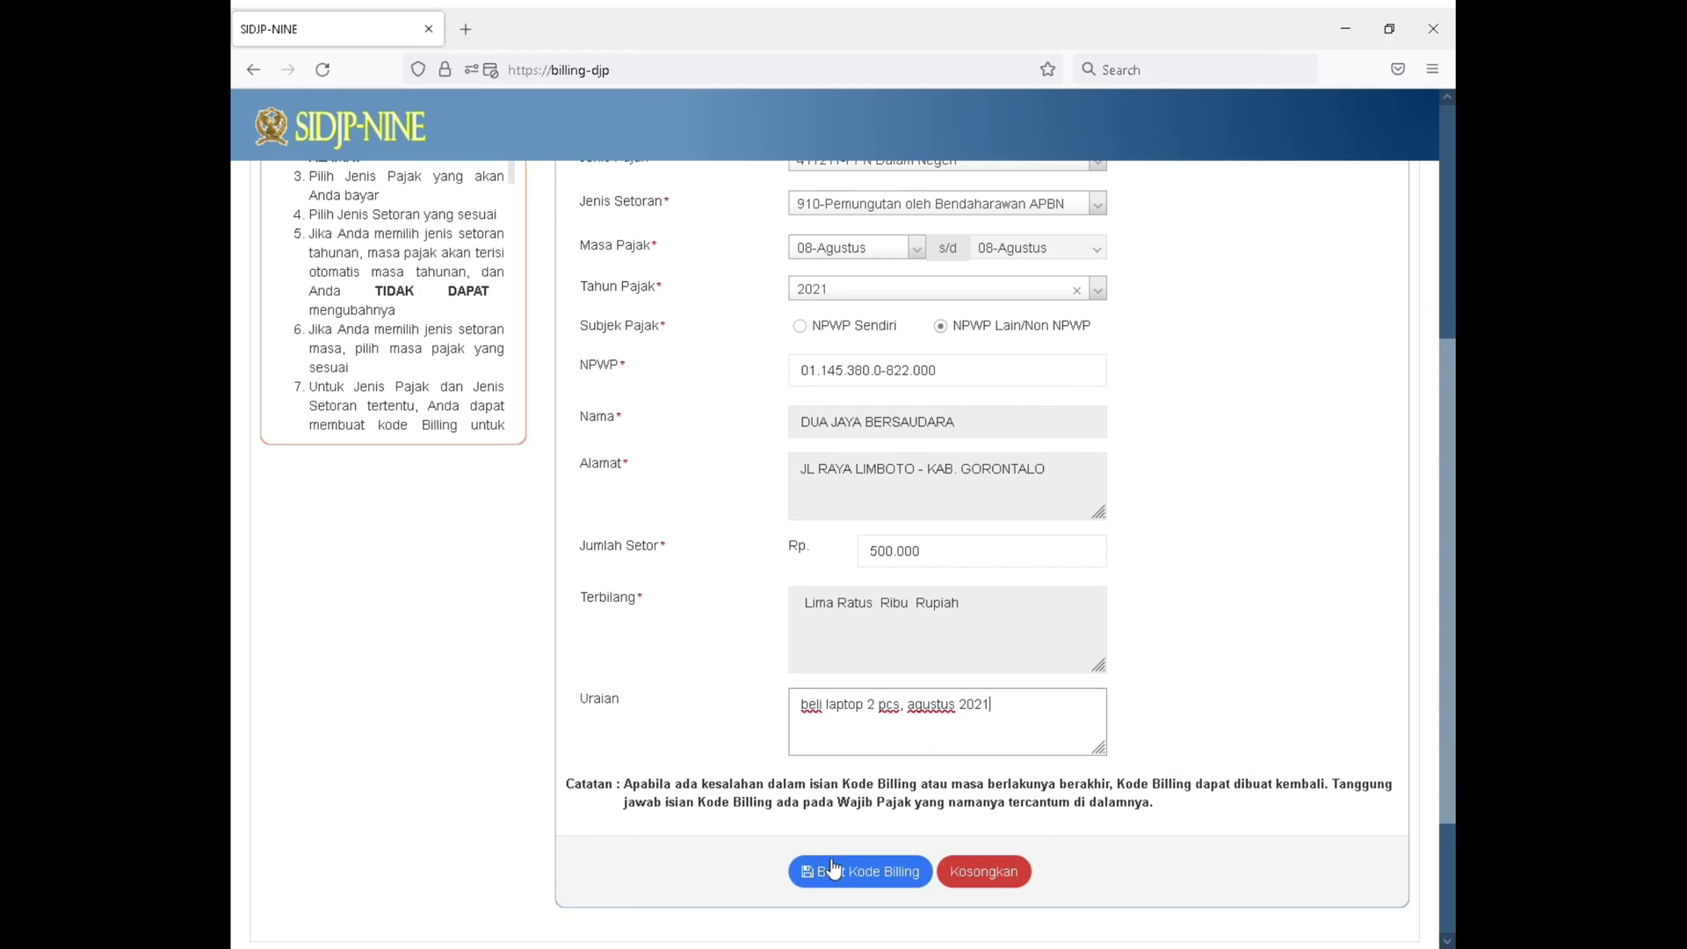
{"action": "left_click", "coordinate": [859, 880]}
{"action": "left_click", "coordinate": [821, 297]}
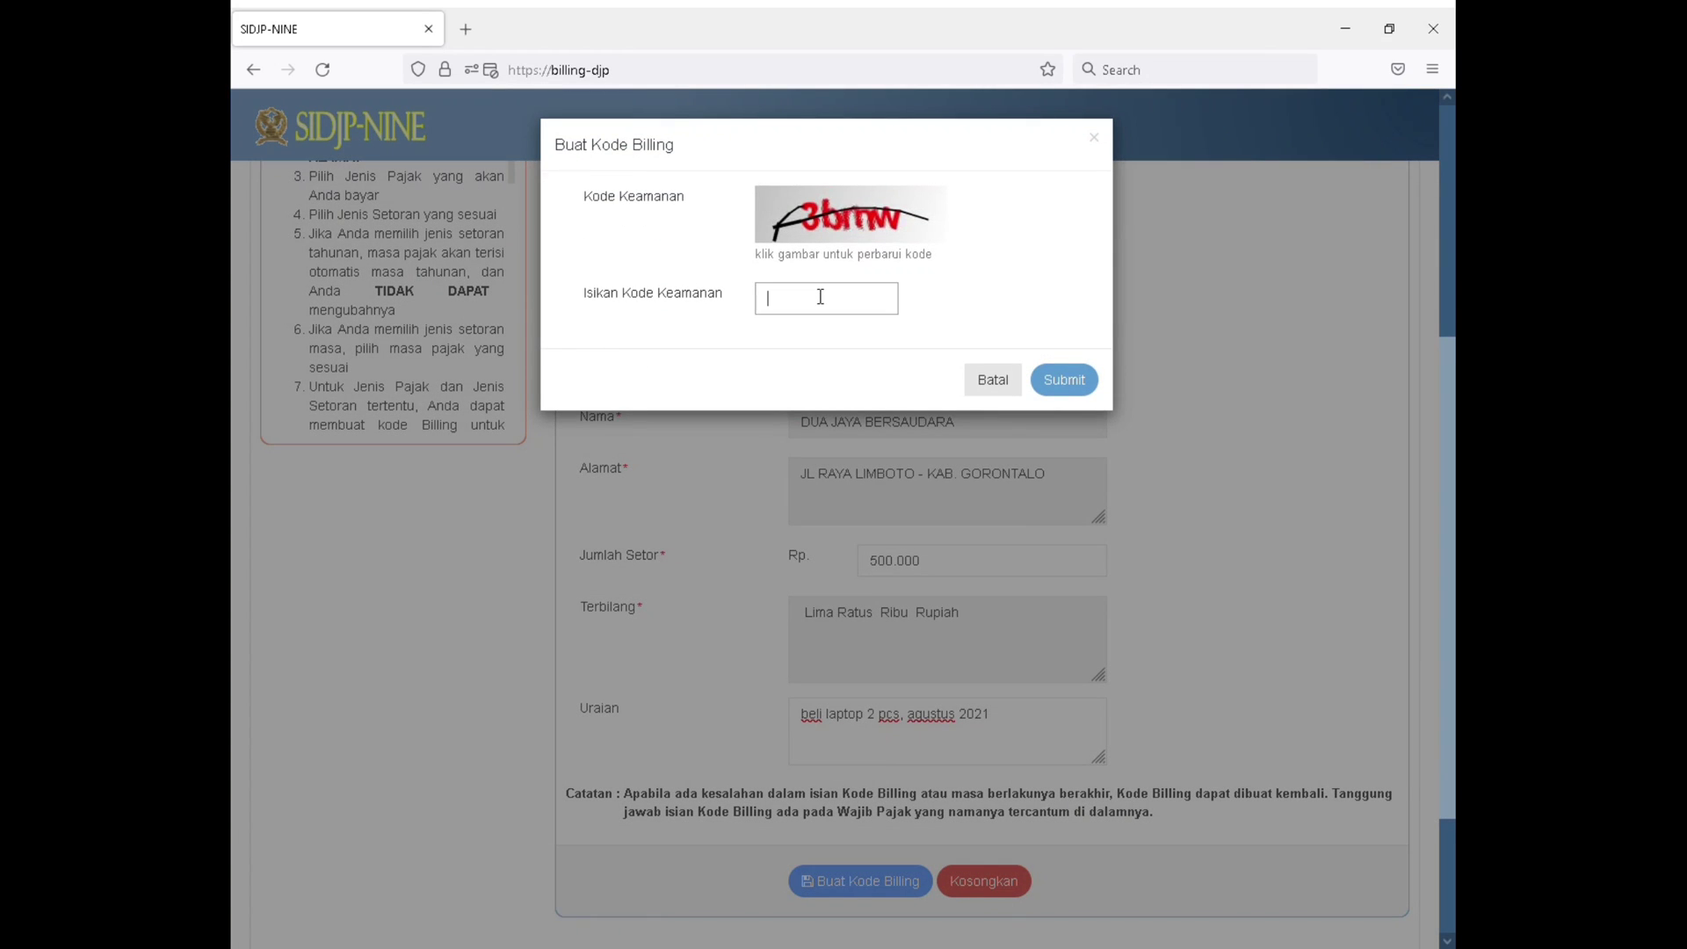
{"action": "type", "text": "3bmw"}
{"action": "left_click", "coordinate": [1089, 379]}
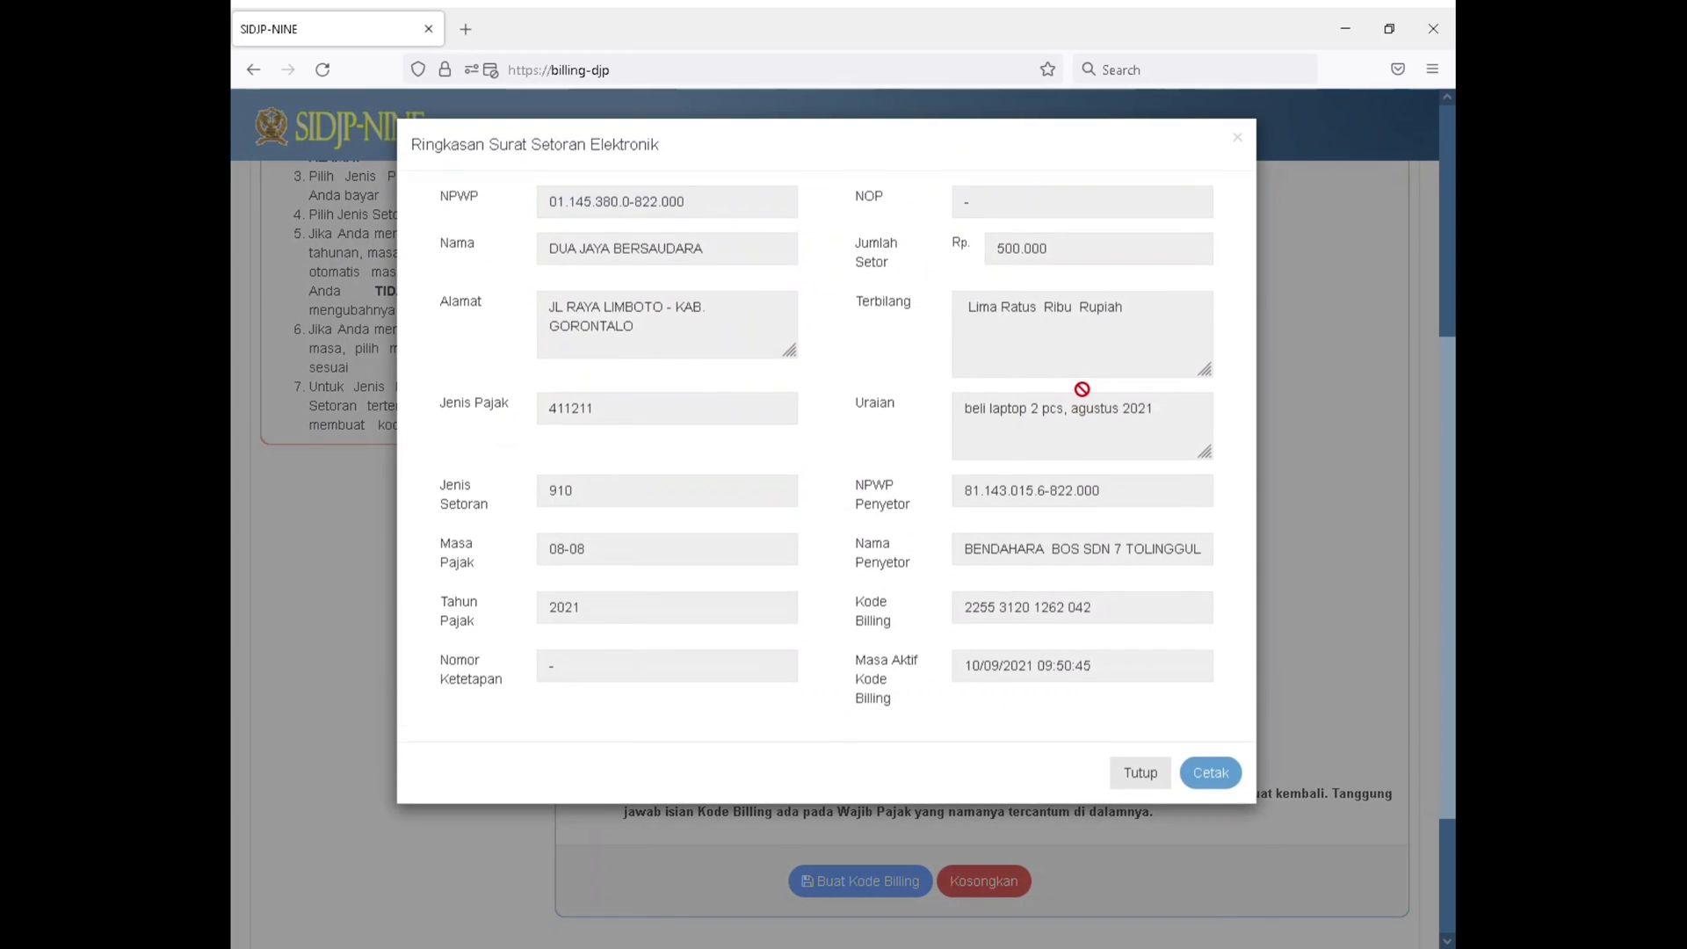
Open the printable billing code slip for the PPN Dalam Negeri payment, check the taxpayer and depositor details and close it
{"action": "left_click", "coordinate": [1213, 772]}
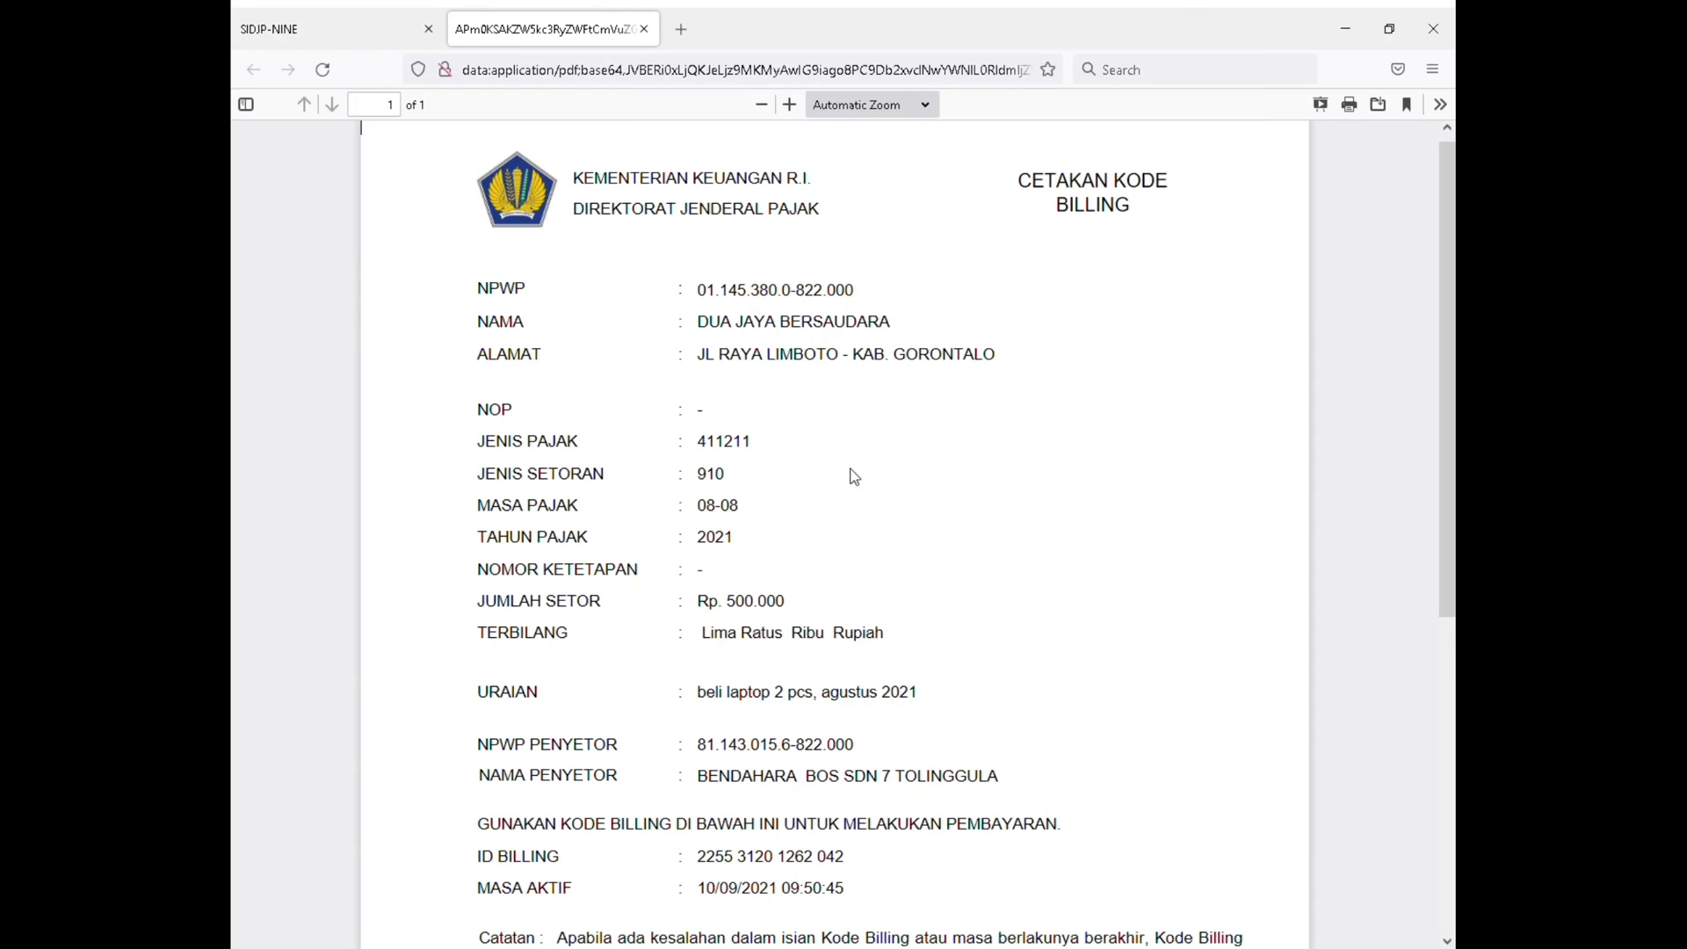
{"action": "scroll", "coordinate": [756, 378], "scroll_direction": "down", "scroll_amount": 3}
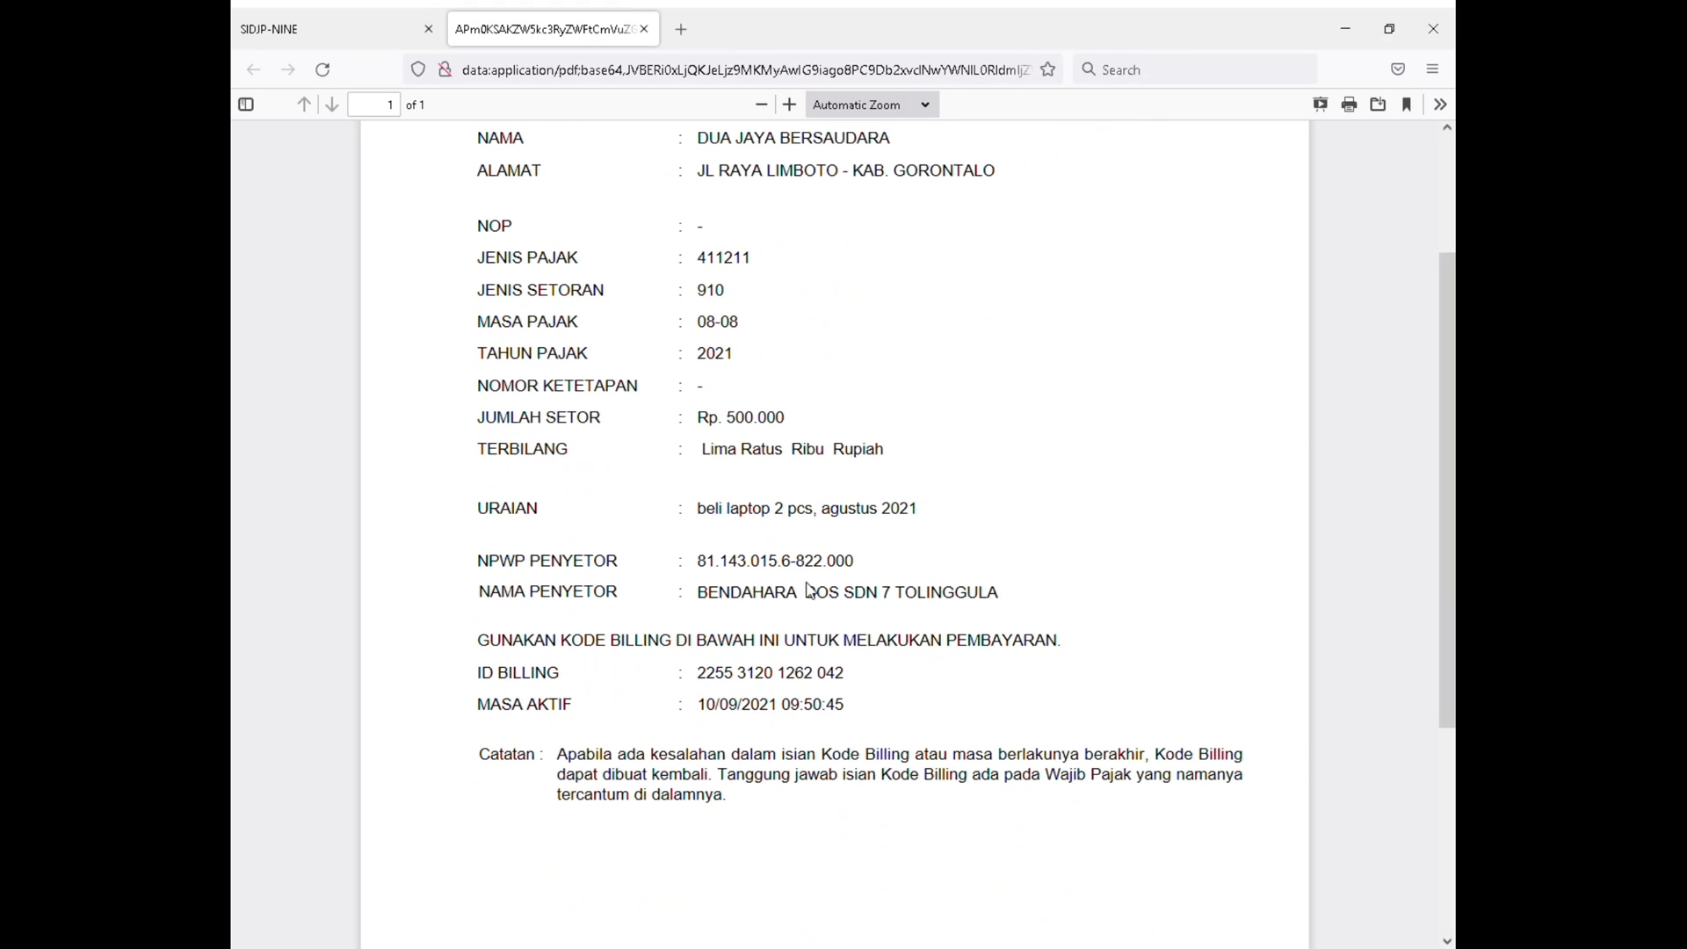
{"action": "scroll", "coordinate": [760, 571], "scroll_direction": "up", "scroll_amount": 2}
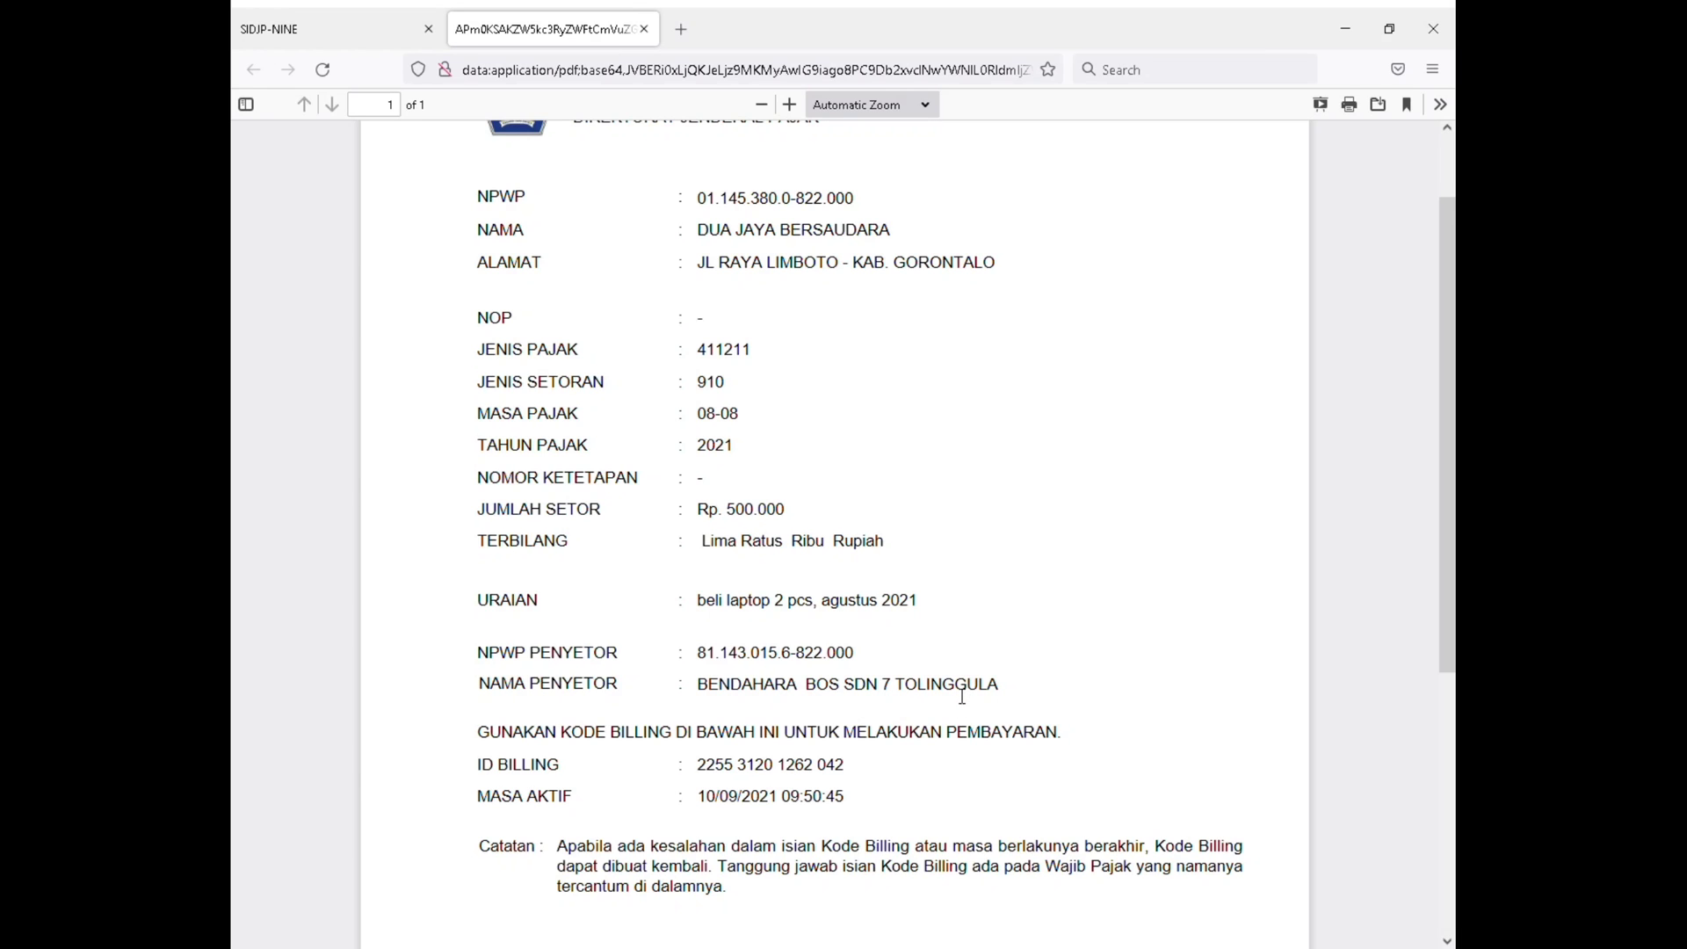
{"action": "scroll", "coordinate": [962, 696], "scroll_direction": "up", "scroll_amount": 2}
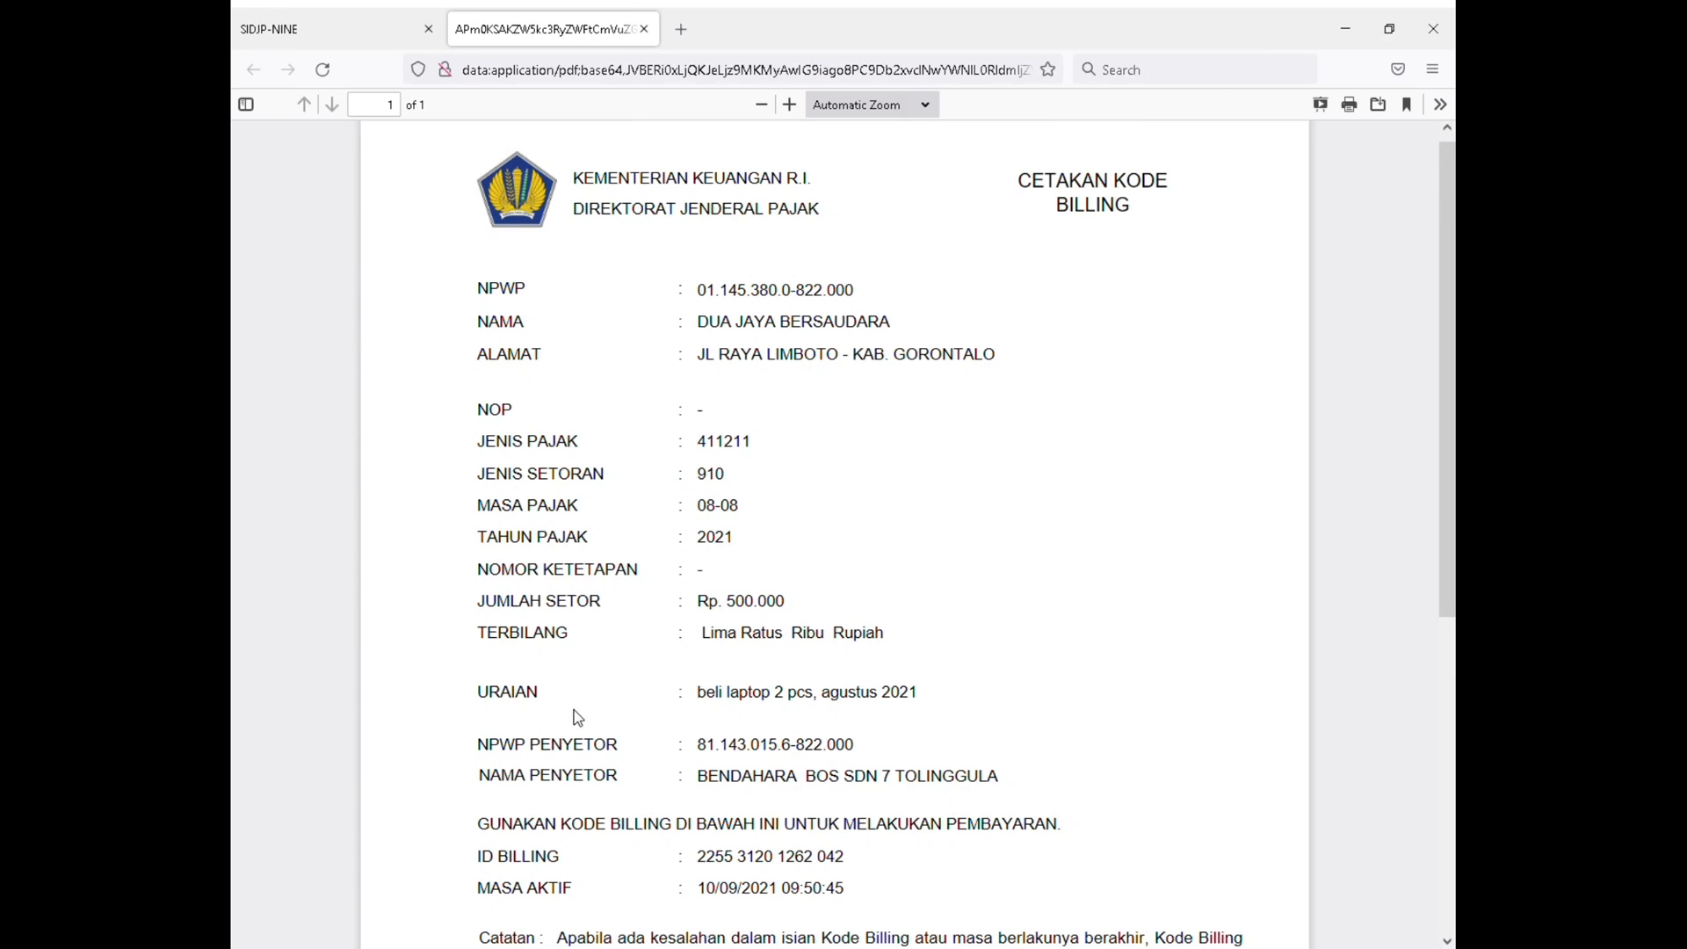
{"action": "left_click_drag", "start_coordinate": [443, 303], "coordinate": [893, 369]}
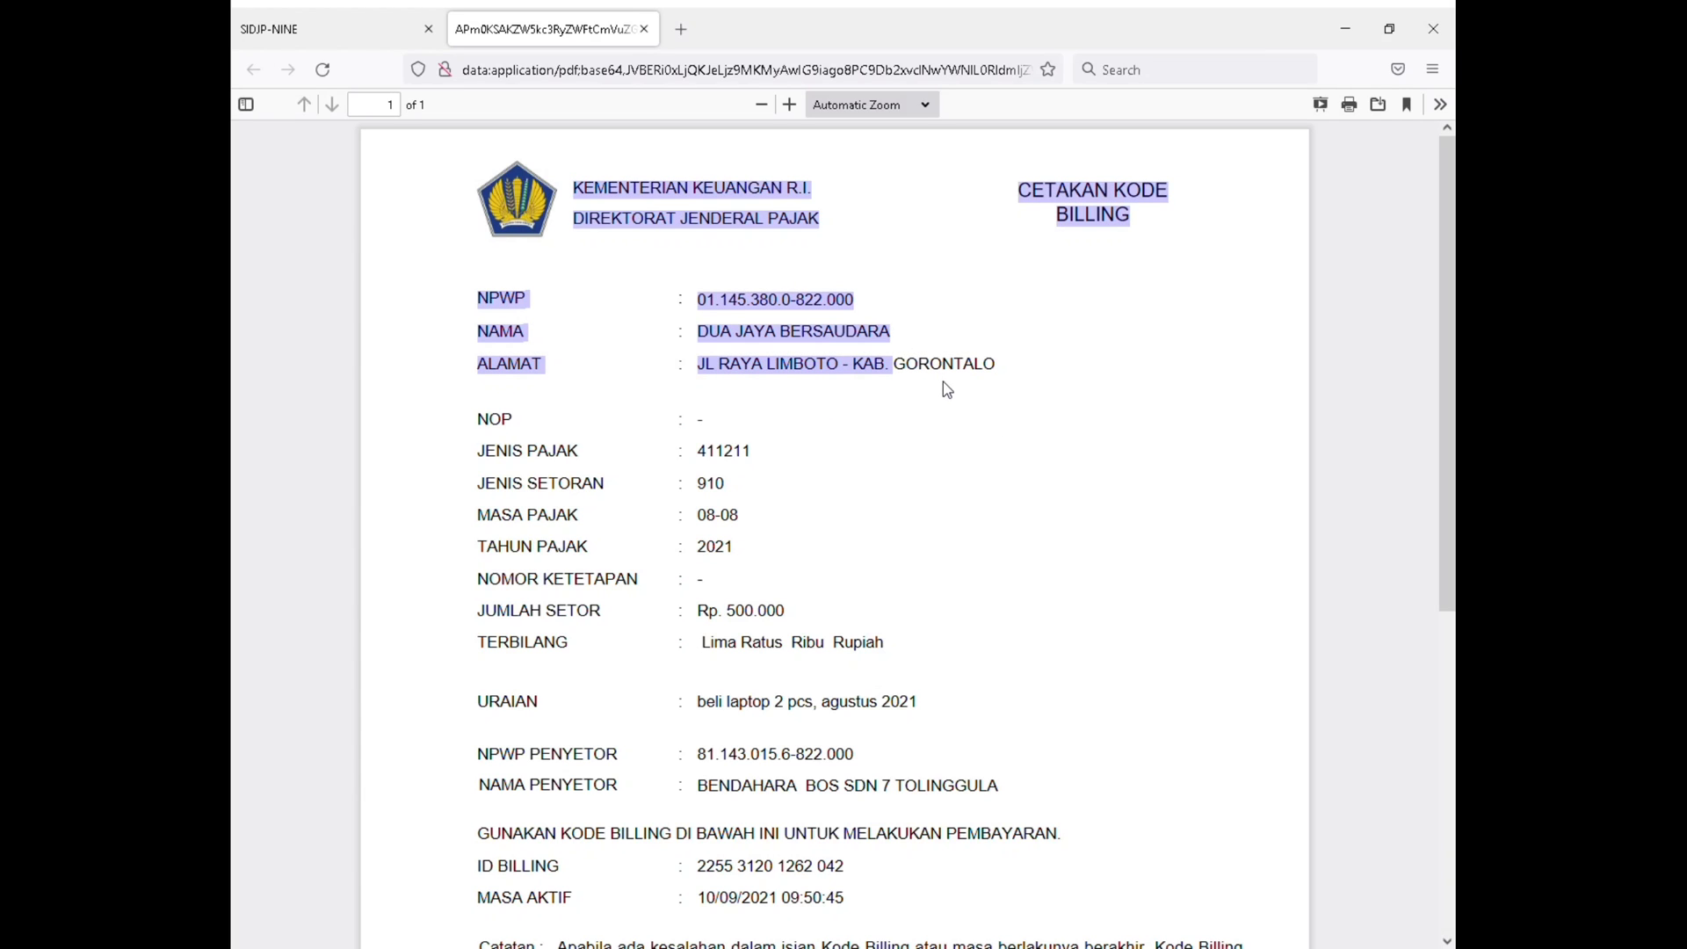
{"action": "key", "text": "ctrl+w"}
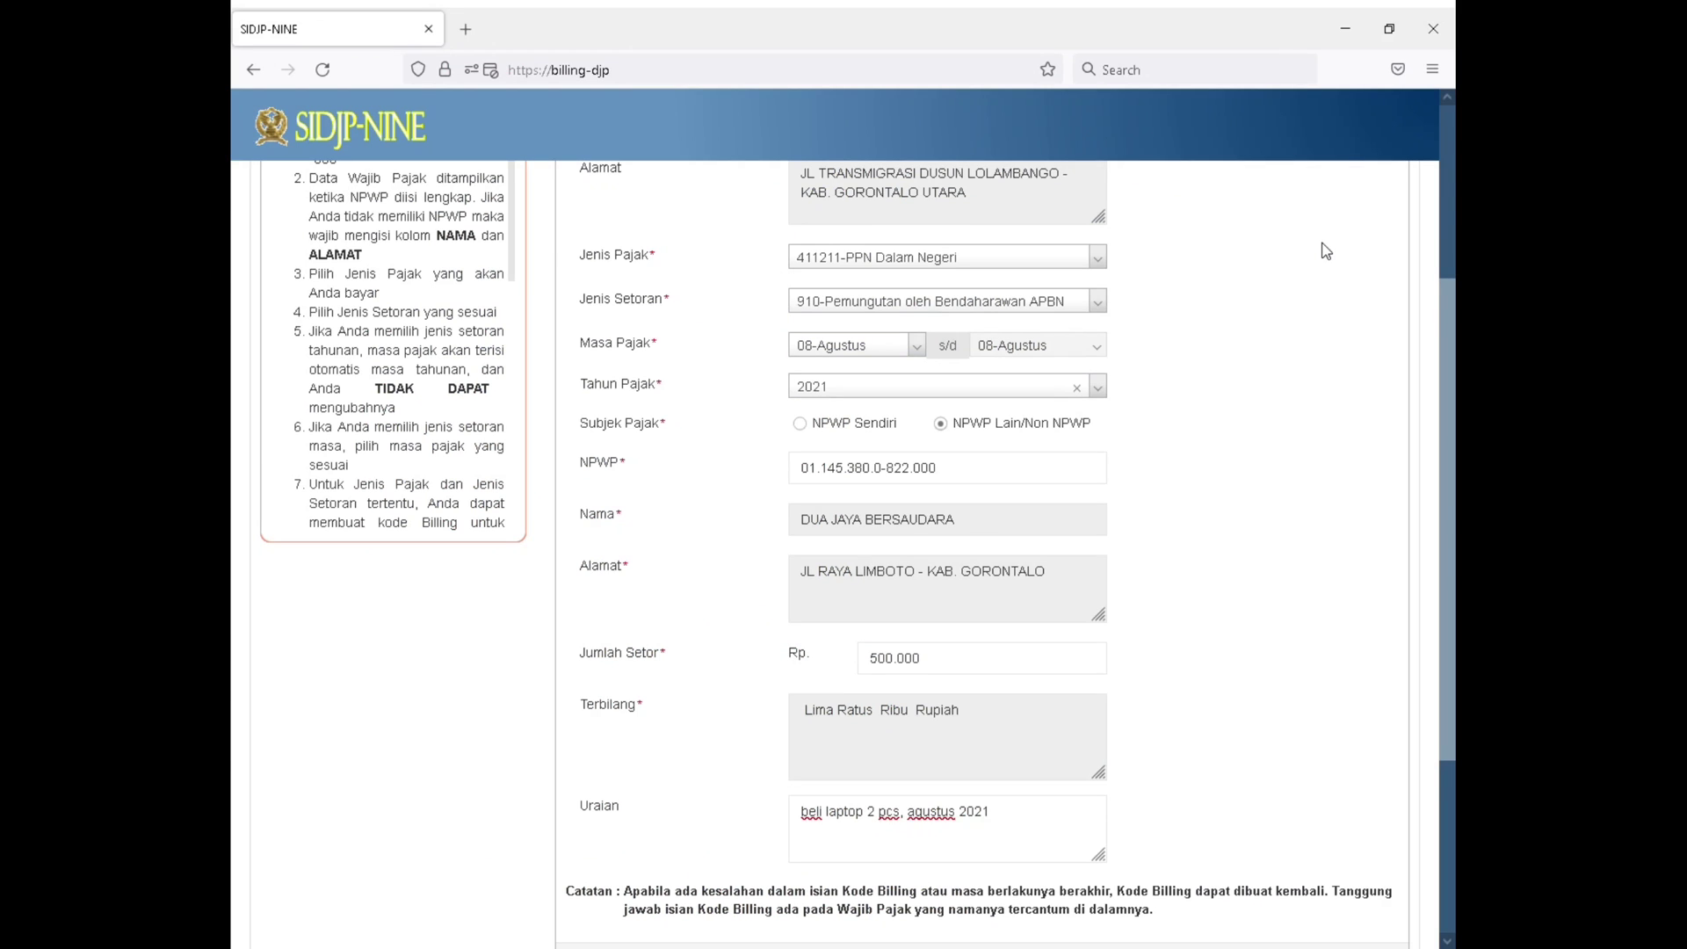